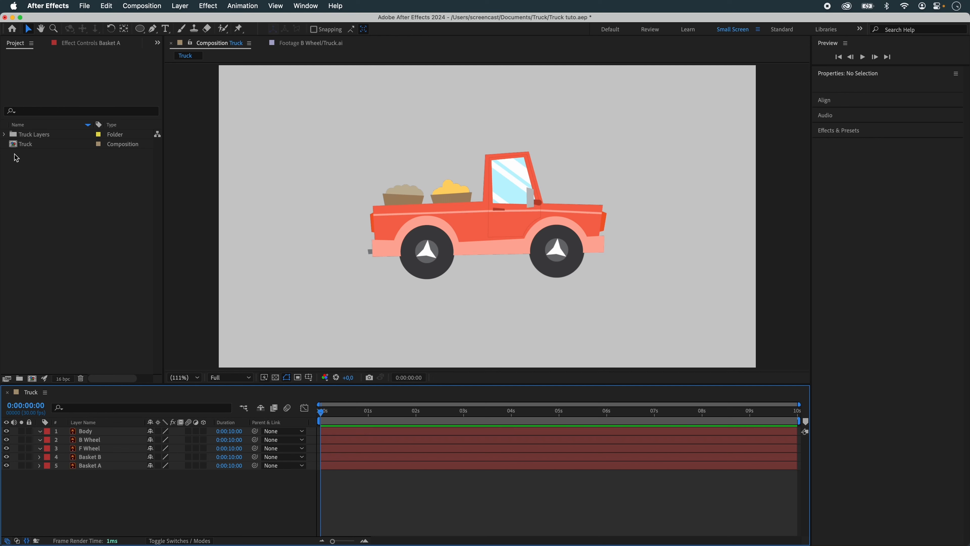
Preview the body, basket and wheel artwork in the Truck Layers folder, and review the Truck composition's settings.
click(4, 134)
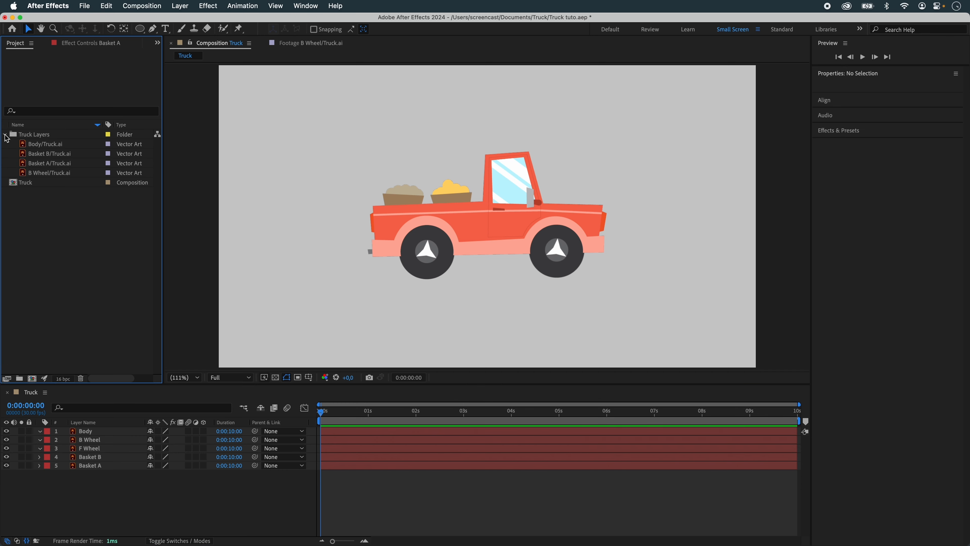
double_click(46, 146)
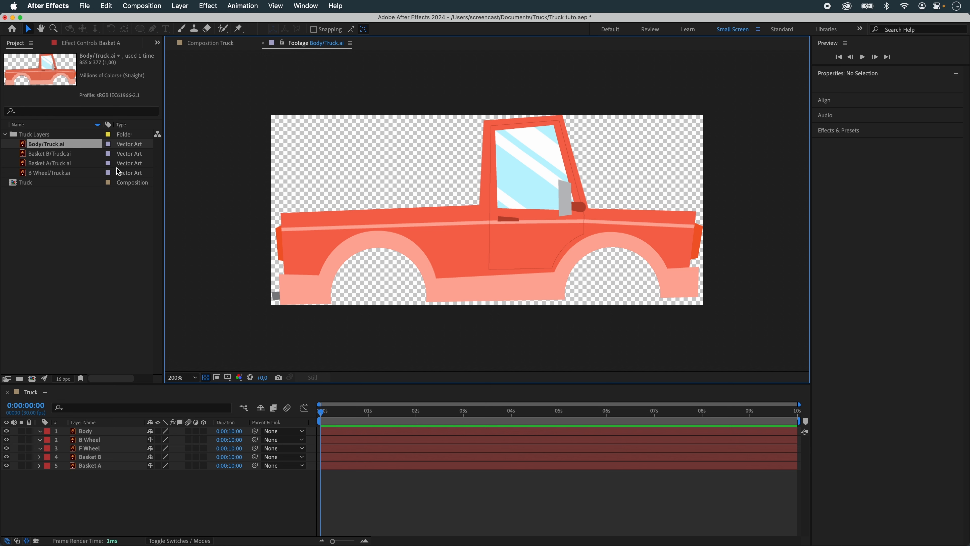
double_click(63, 155)
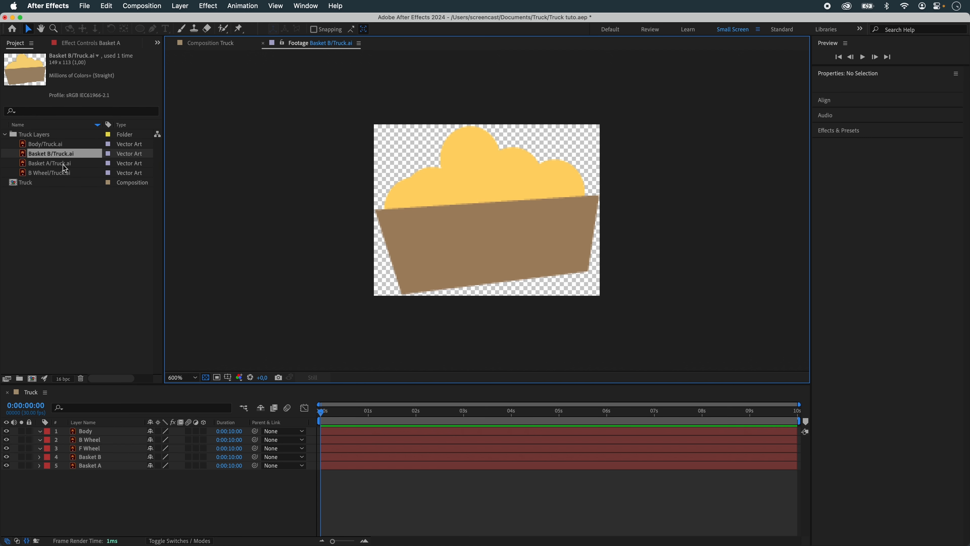
double_click(64, 164)
double_click(67, 174)
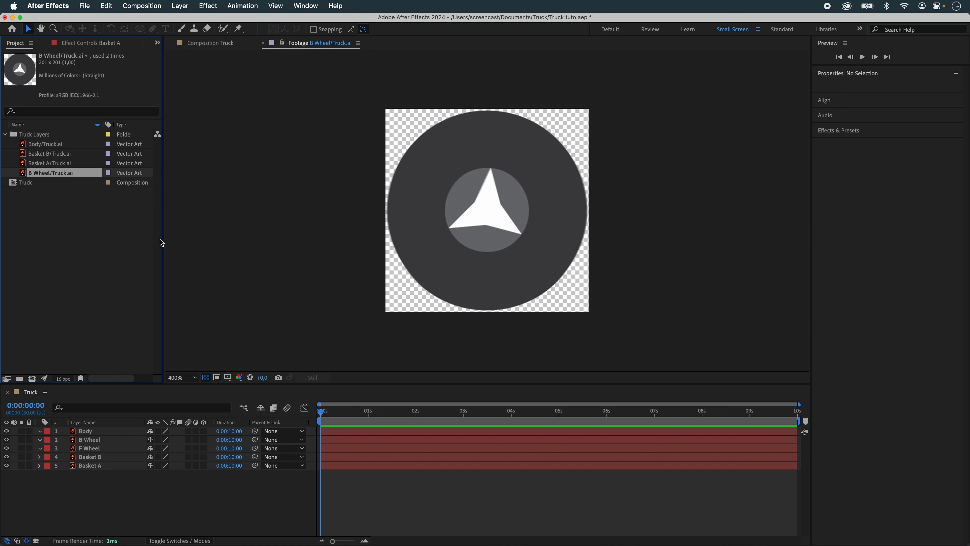
click(5, 135)
click(207, 46)
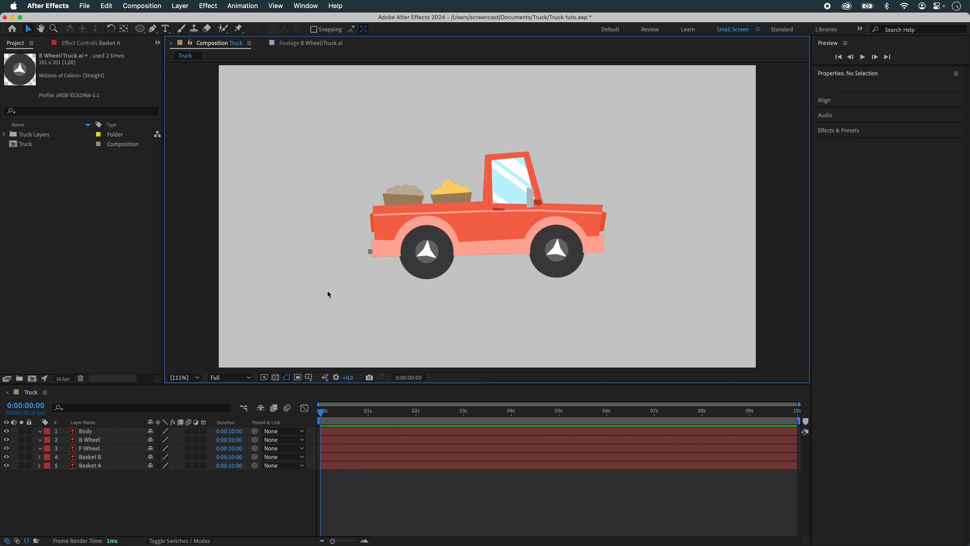
key(super+k)
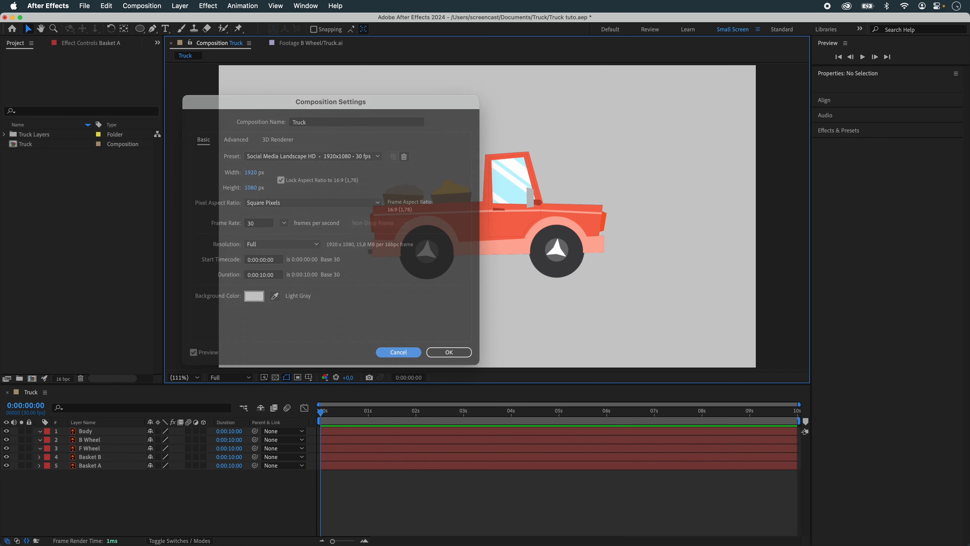
click(649, 478)
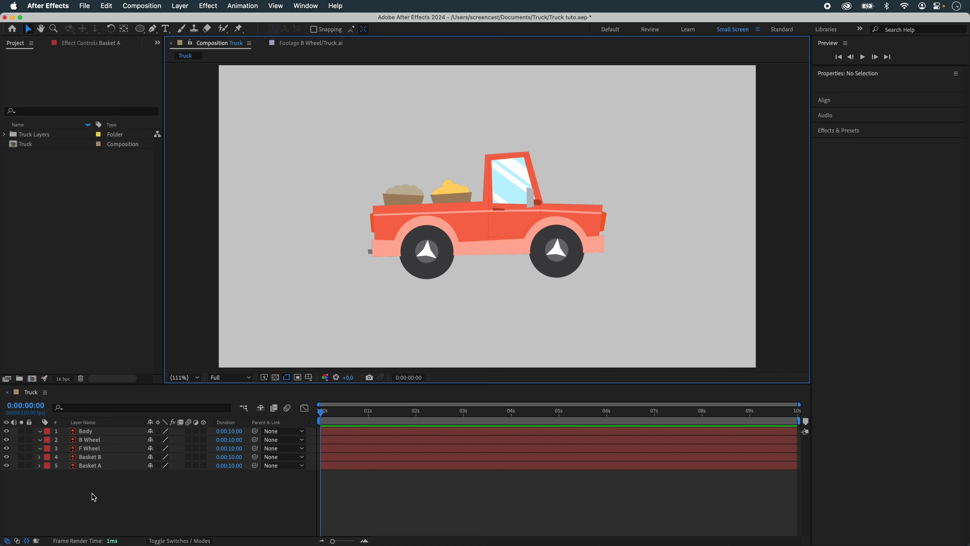
Open the Truck composition in Newton 4, change the preview background color to black, and close Newton.
click(111, 439)
click(272, 243)
click(141, 6)
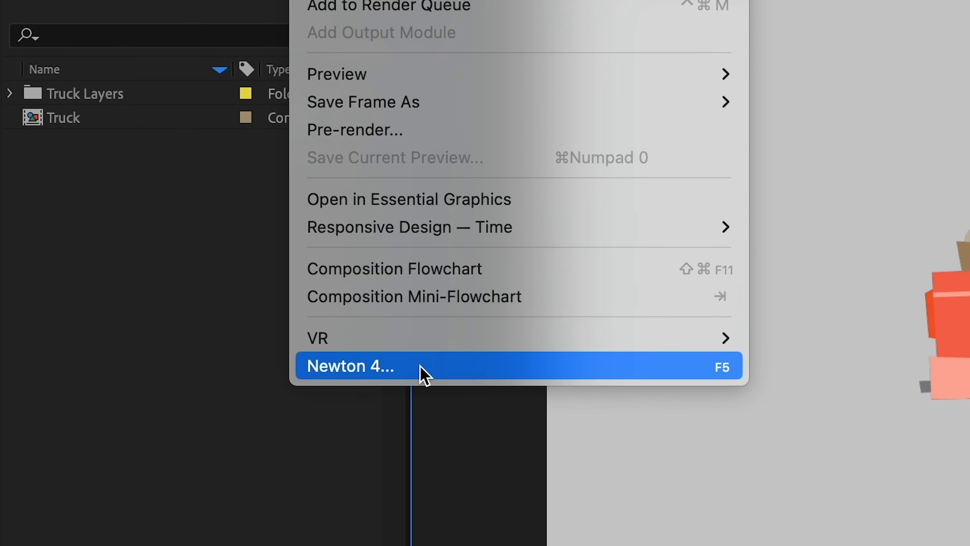
click(169, 252)
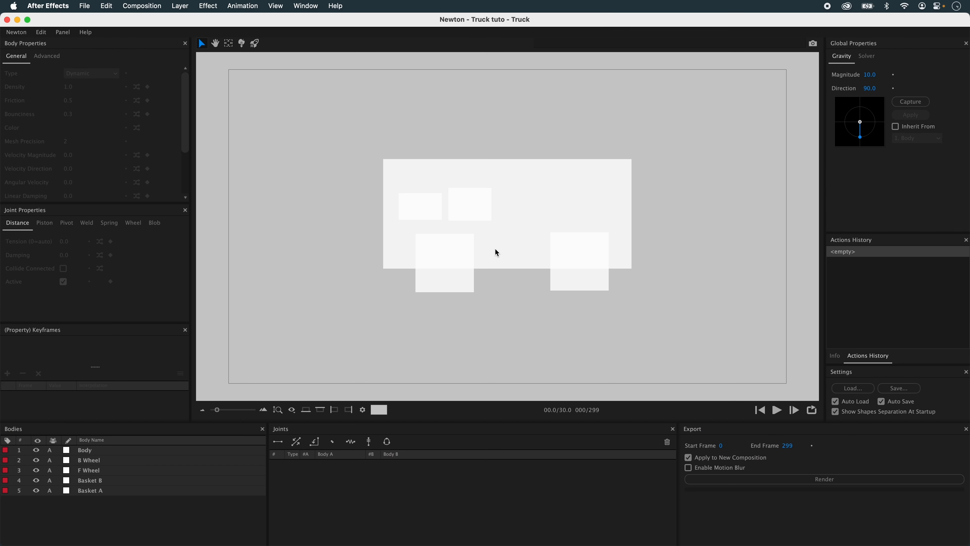
click(385, 412)
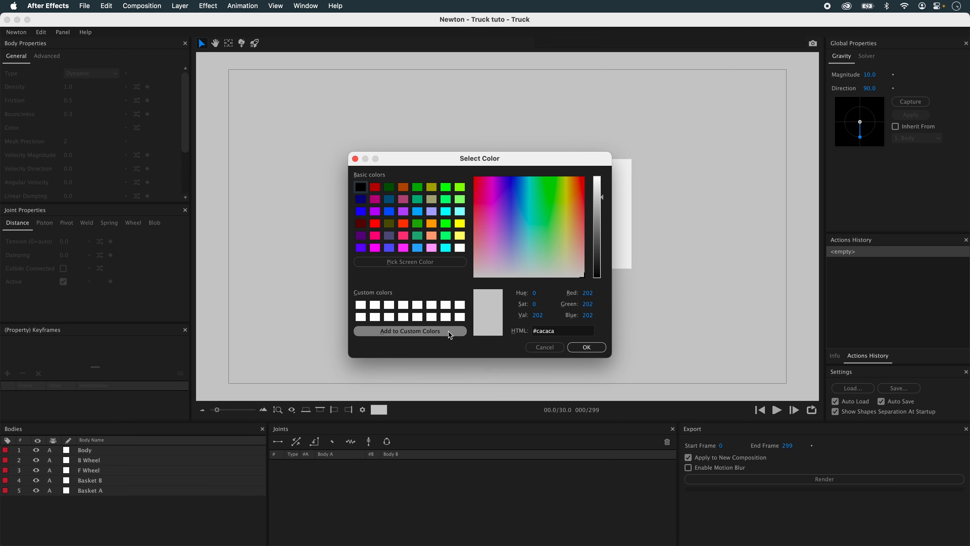
click(360, 188)
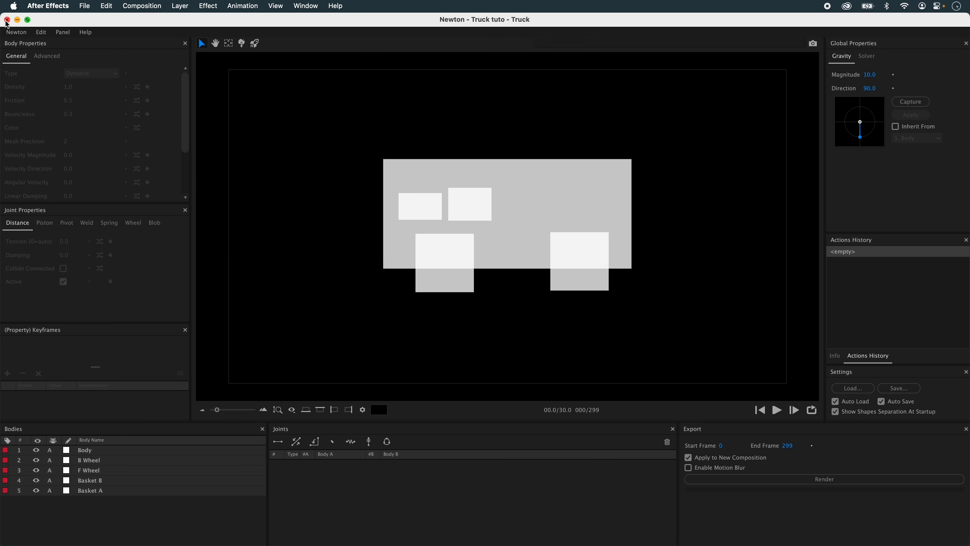
click(6, 21)
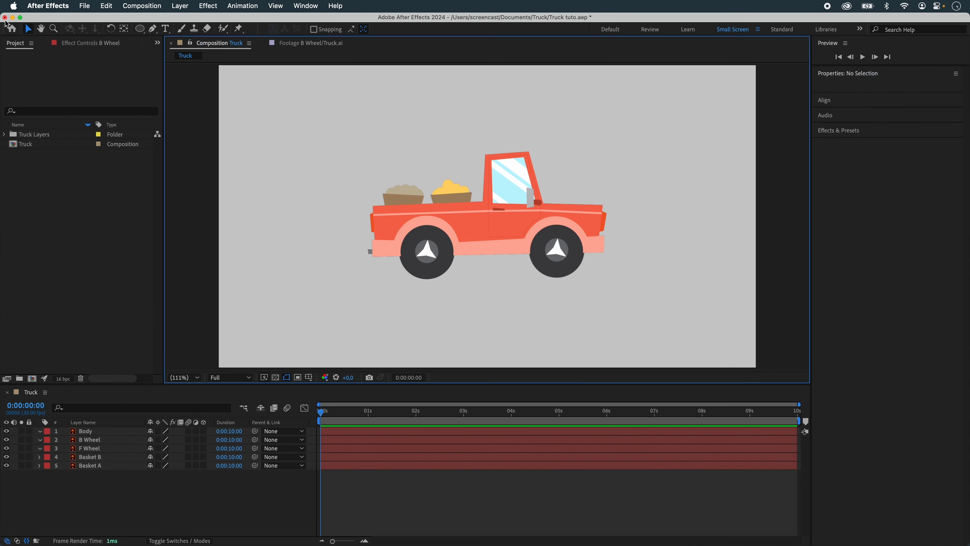
Add an ellipse mask fitted to the B Wheel layer and change the mask color to a saturated blue.
click(93, 444)
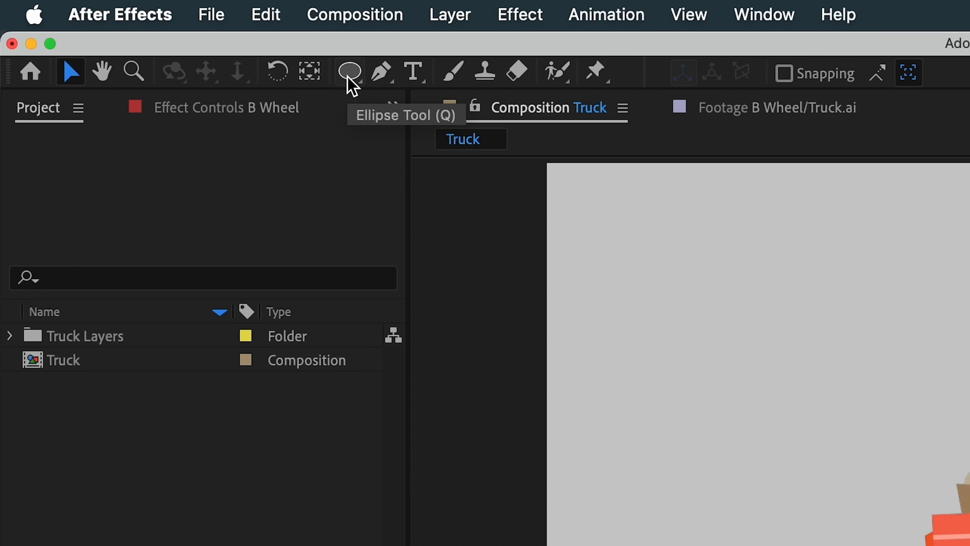
click(350, 71)
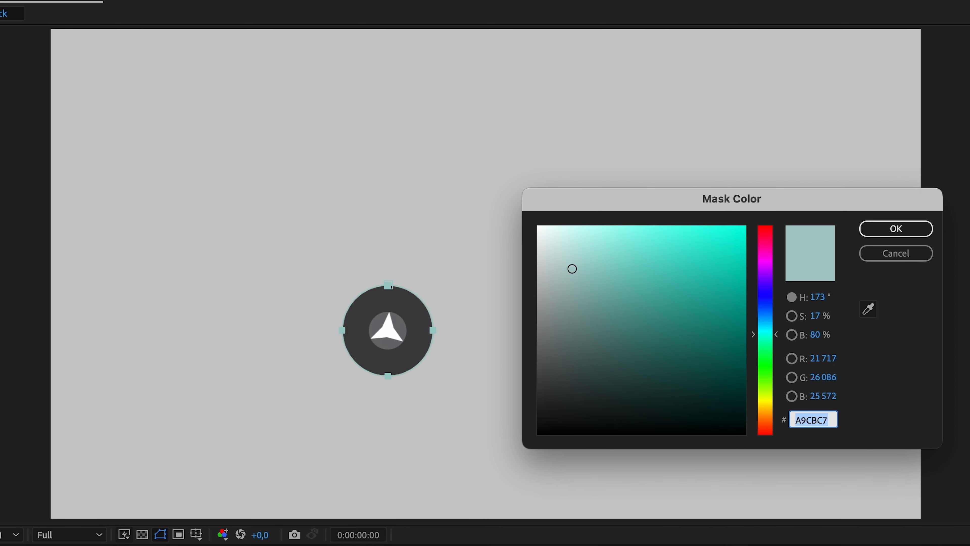
mouse_move(781, 281)
mouse_down()
mouse_move(762, 282)
mouse_move(766, 293)
mouse_up()
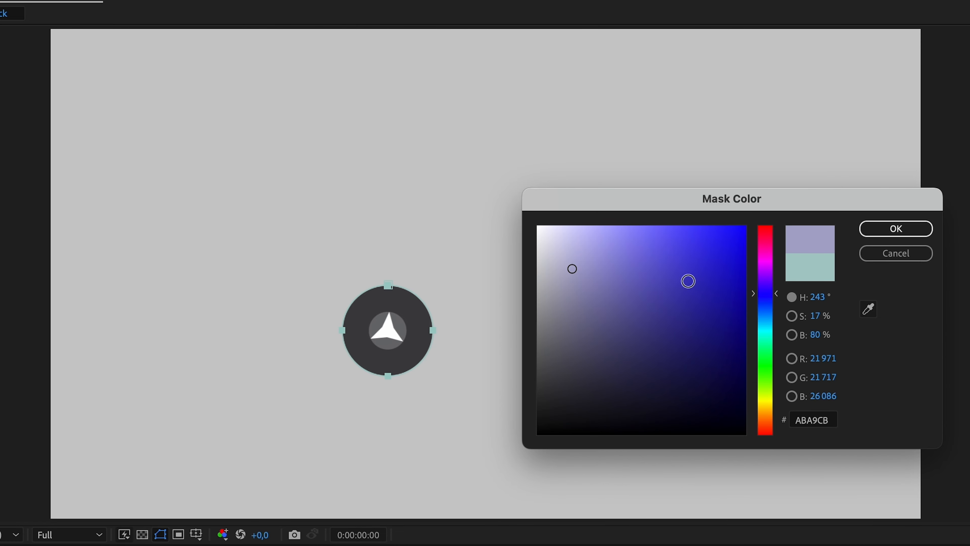
click(729, 227)
click(885, 229)
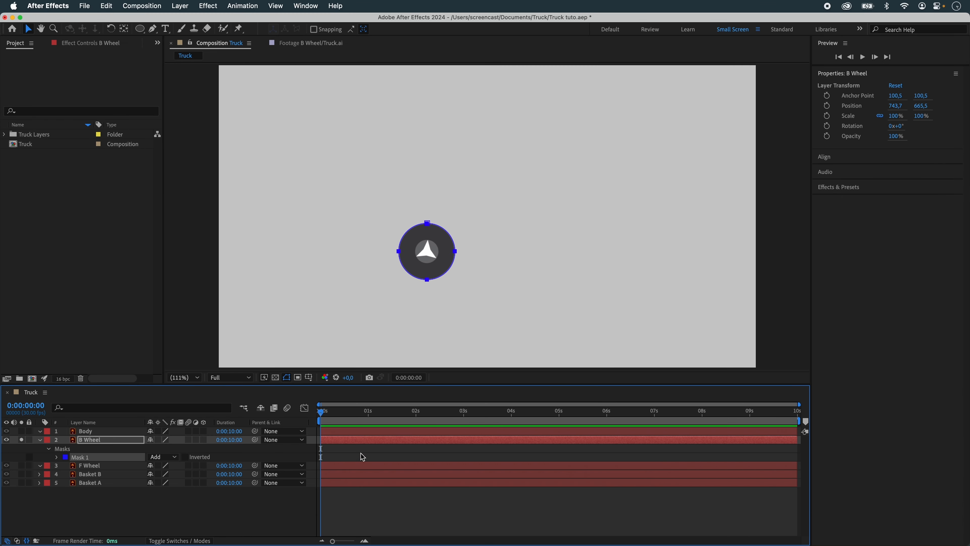
click(268, 496)
Set the mode of the B Wheel layer's Mask 1 to None and turn off the layer's solo.
scroll(402, 277, up, 2)
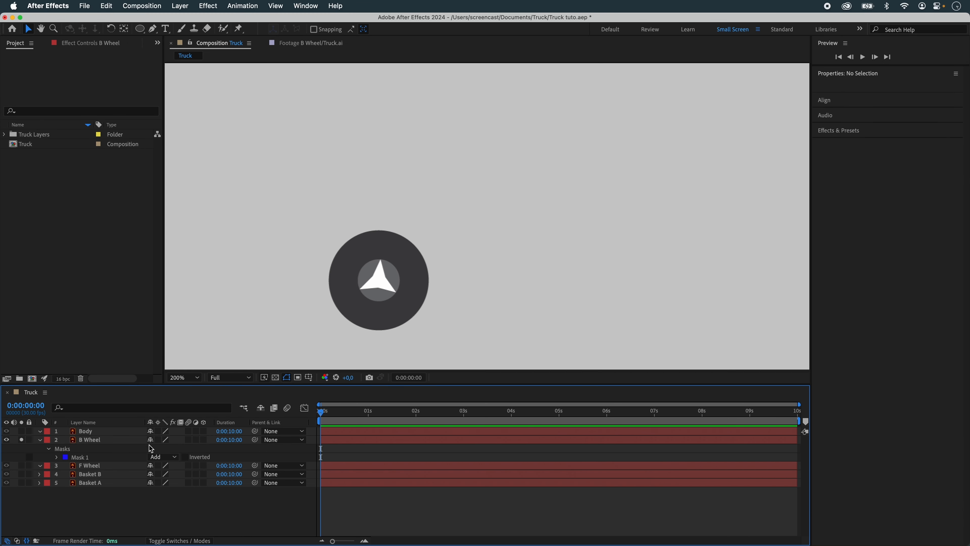
click(85, 457)
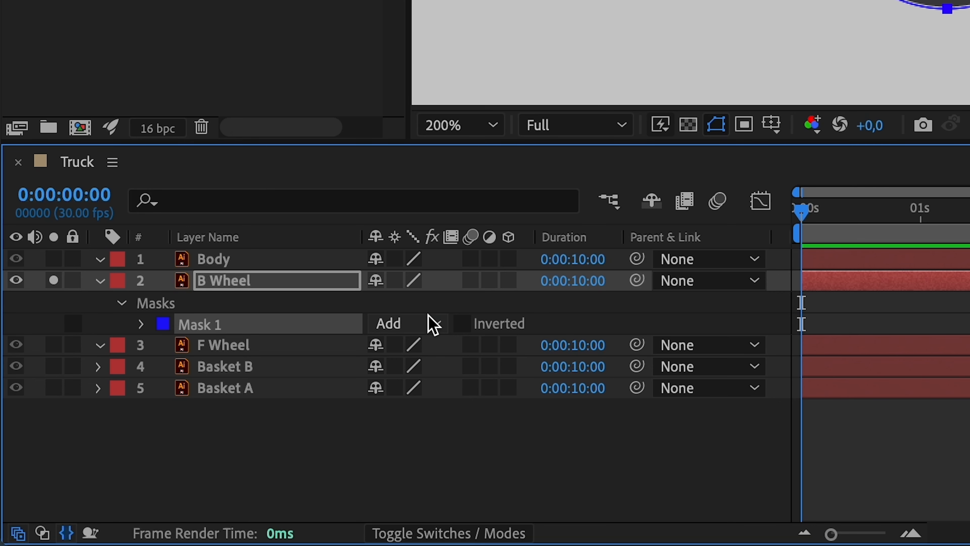
click(173, 456)
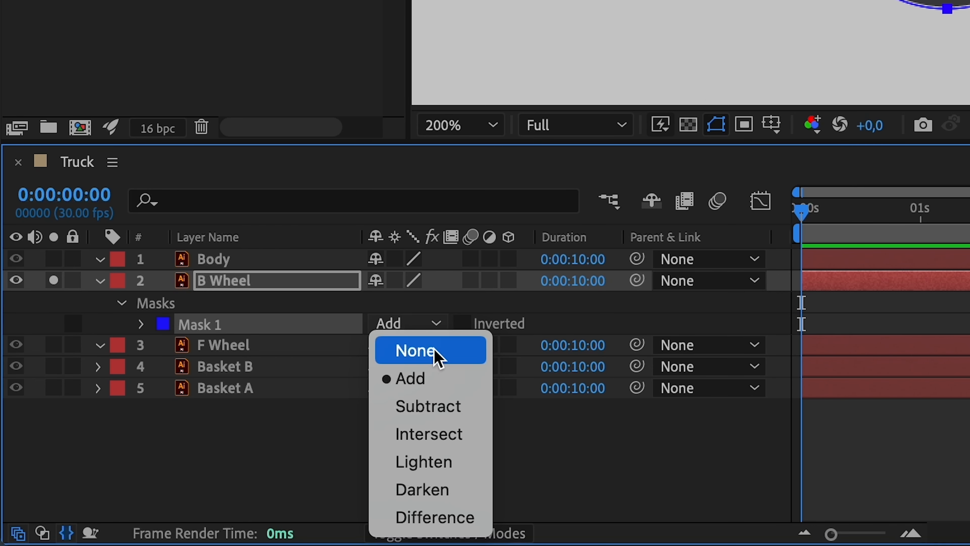
click(435, 350)
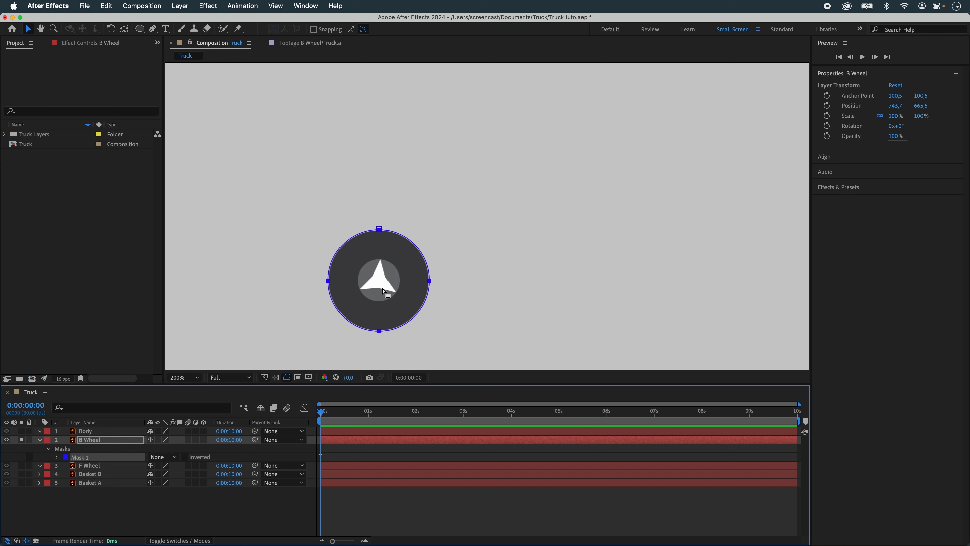
click(20, 439)
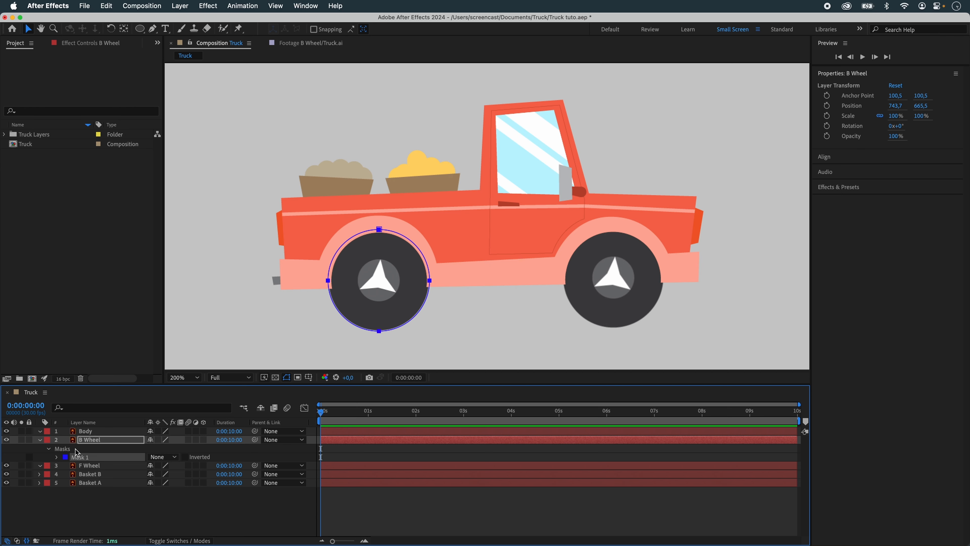
Copy the B Wheel layer's circular mask onto the F Wheel layer.
click(90, 465)
click(81, 457)
click(88, 464)
key(m)
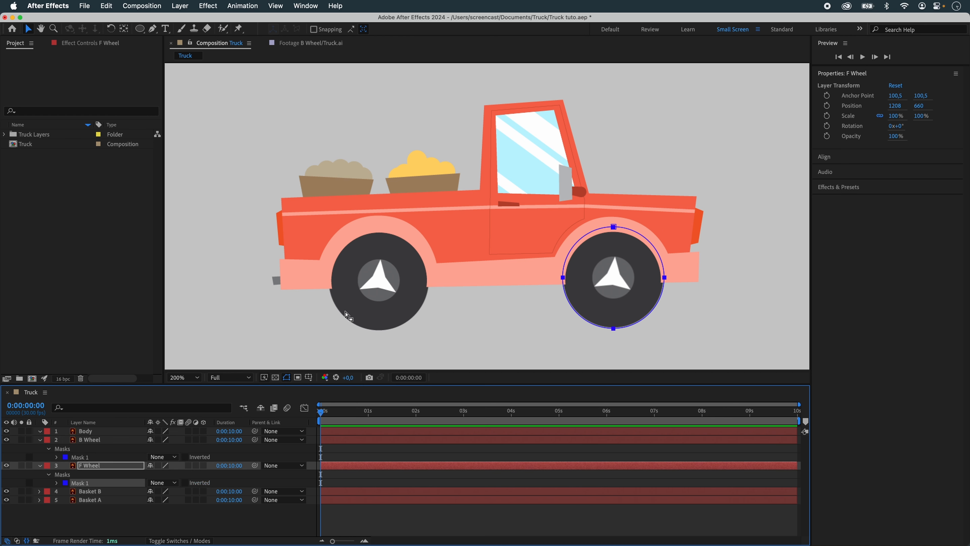
click(252, 315)
Draw a closed eight-point mask on the Body layer with the Pen tool, roughly following the outline of the truck bed, cab and hood.
click(324, 240)
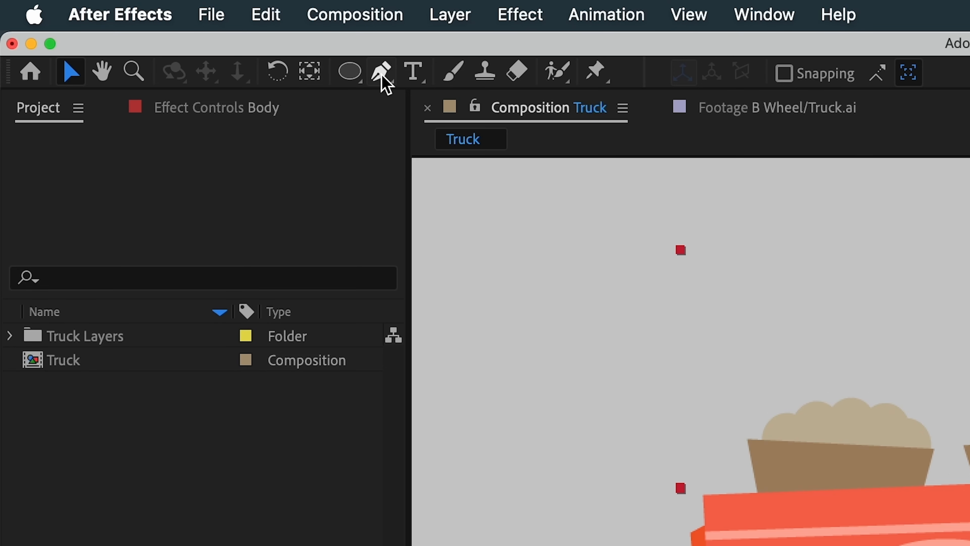
click(152, 28)
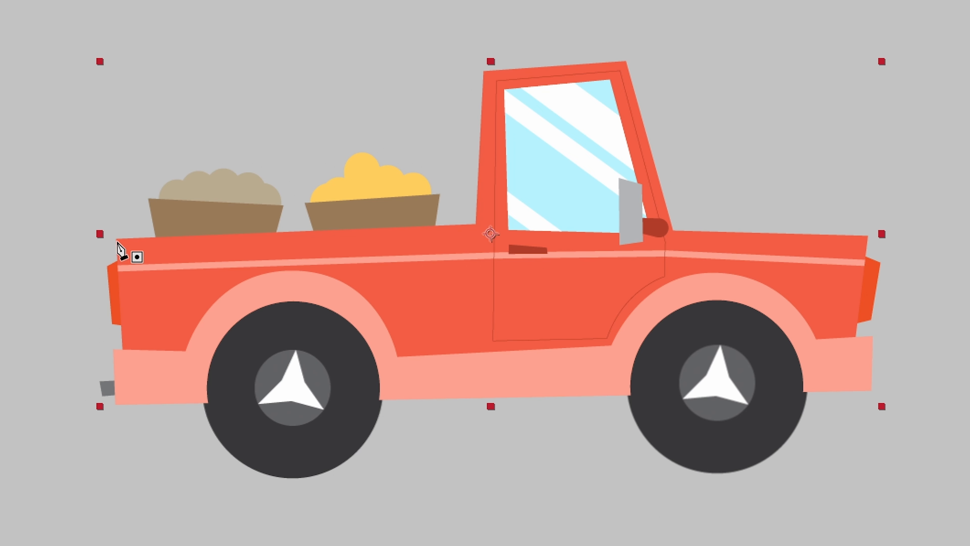
click(117, 240)
click(120, 400)
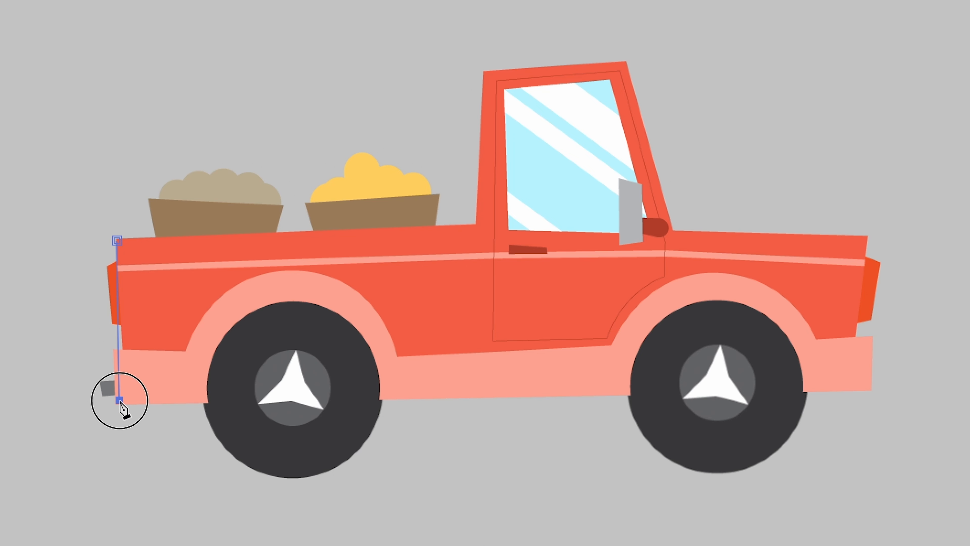
click(868, 387)
click(867, 235)
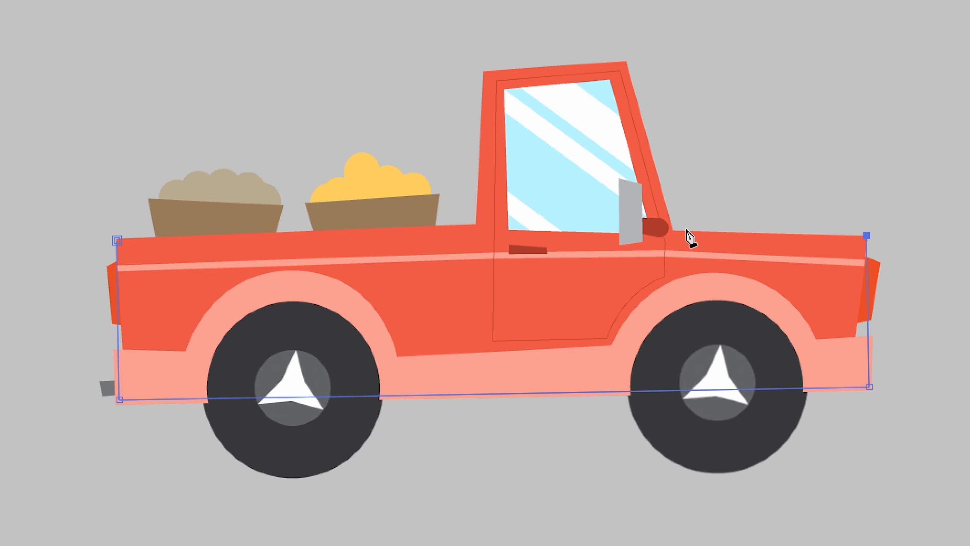
click(672, 229)
click(624, 63)
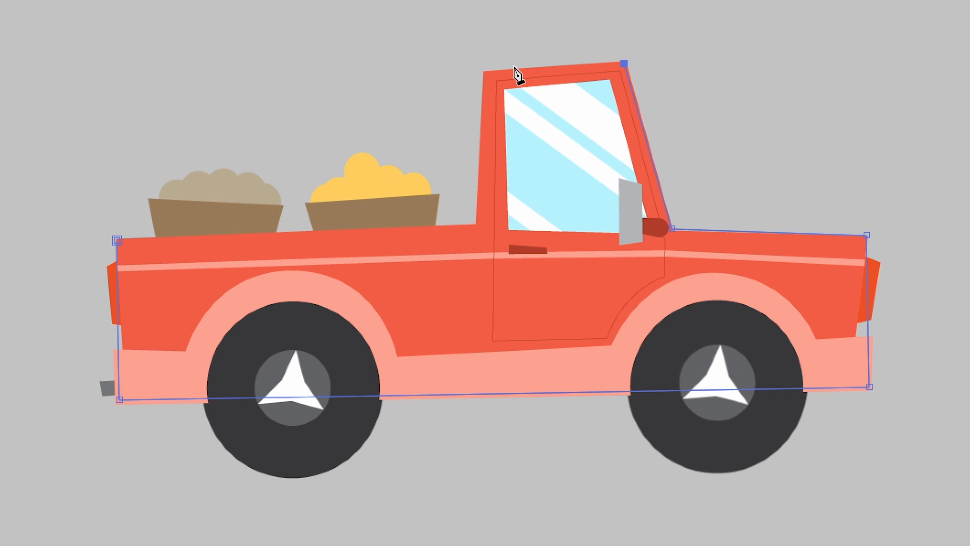
click(485, 74)
click(485, 224)
click(118, 241)
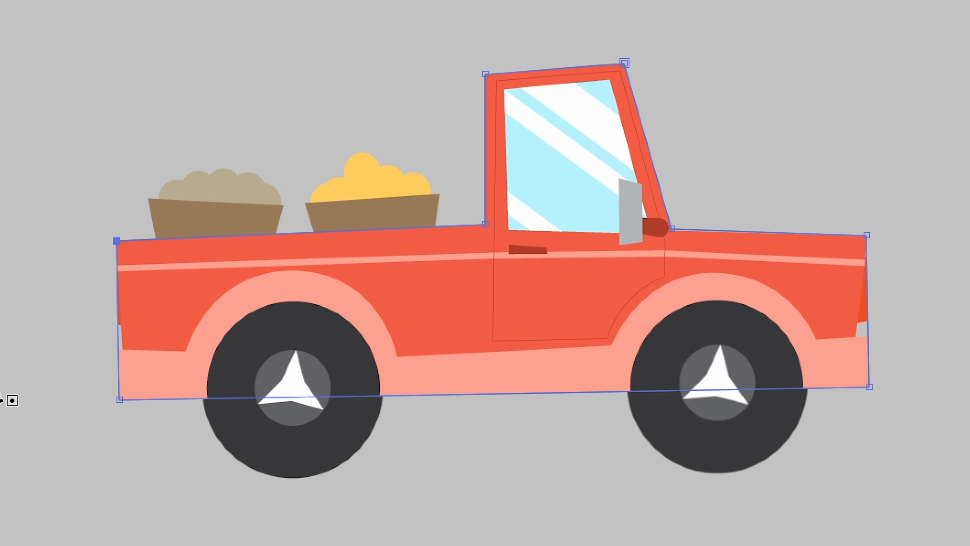
key(v)
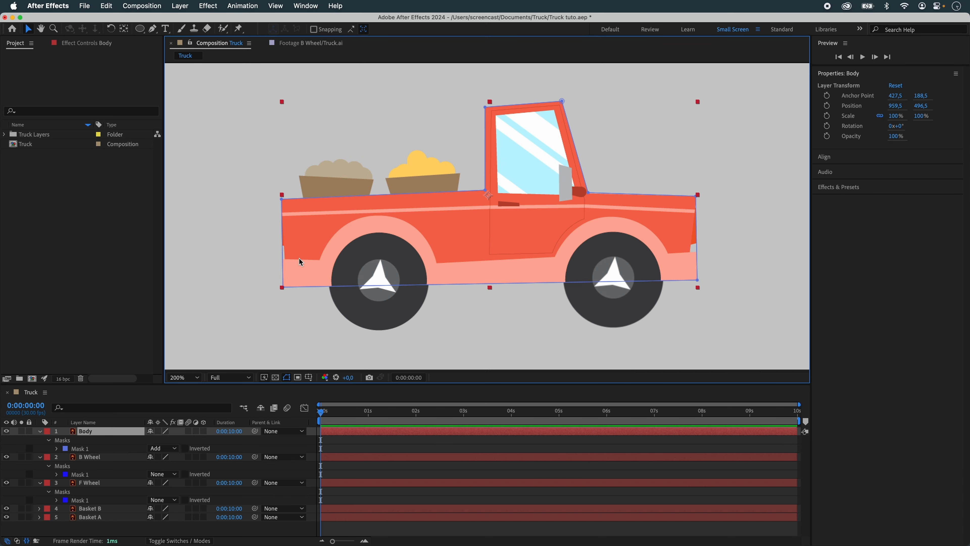
click(192, 283)
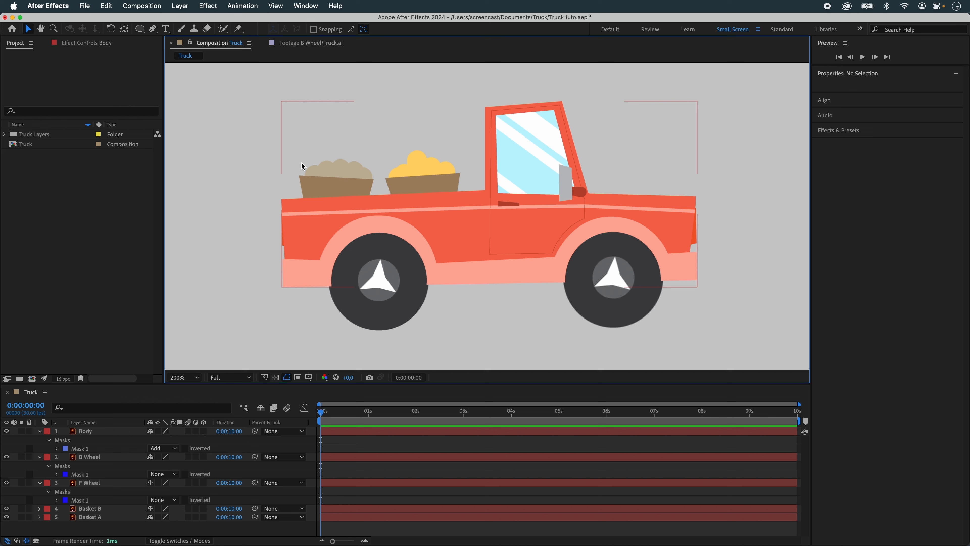
Set the Body layer's label color to Orange.
click(82, 507)
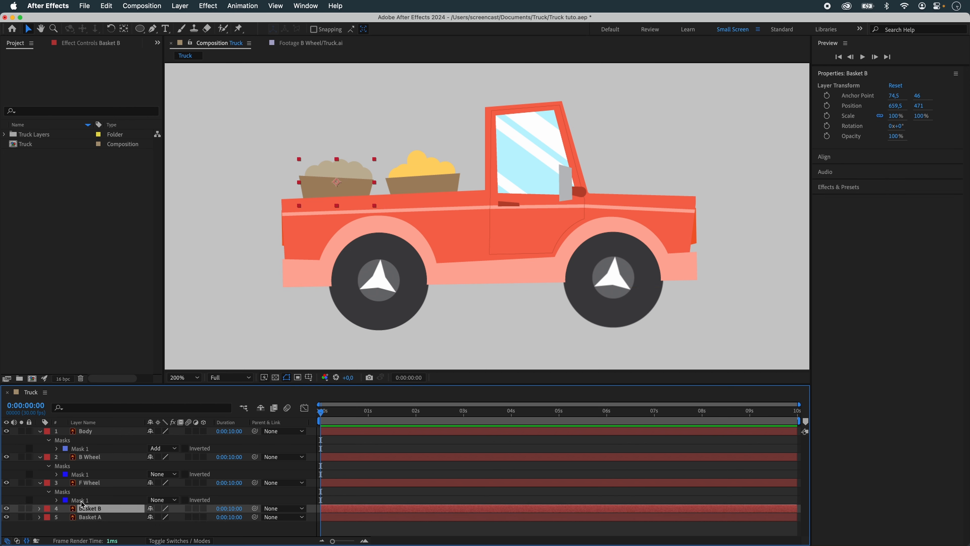
click(88, 432)
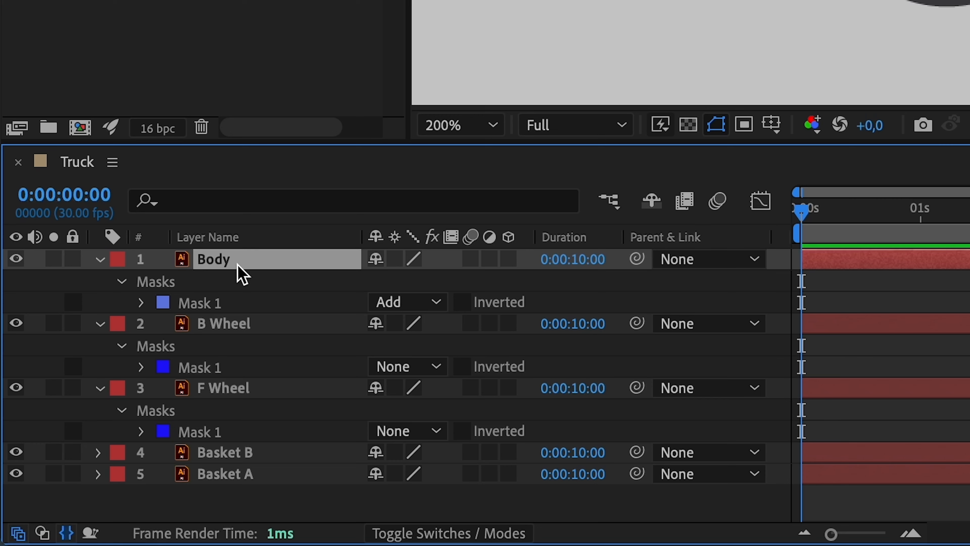
click(47, 434)
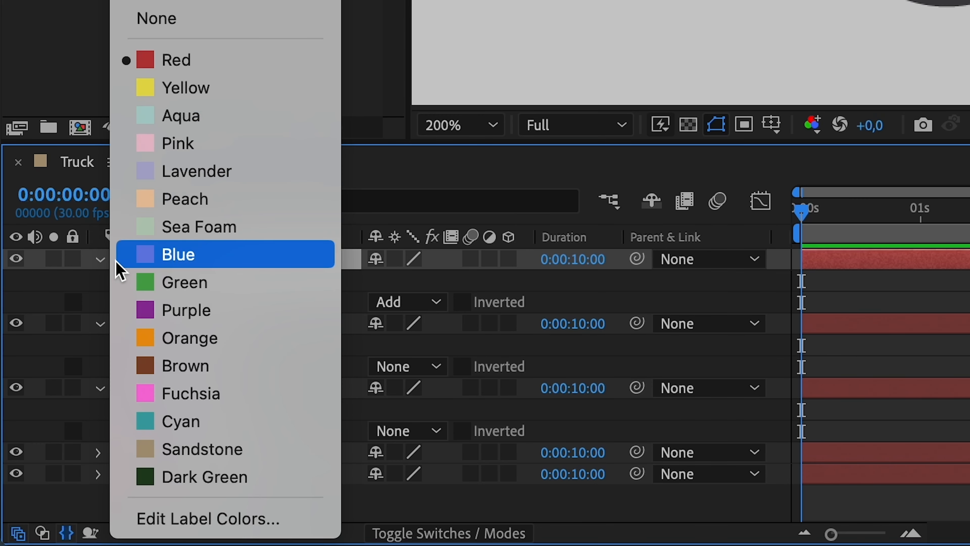
click(255, 332)
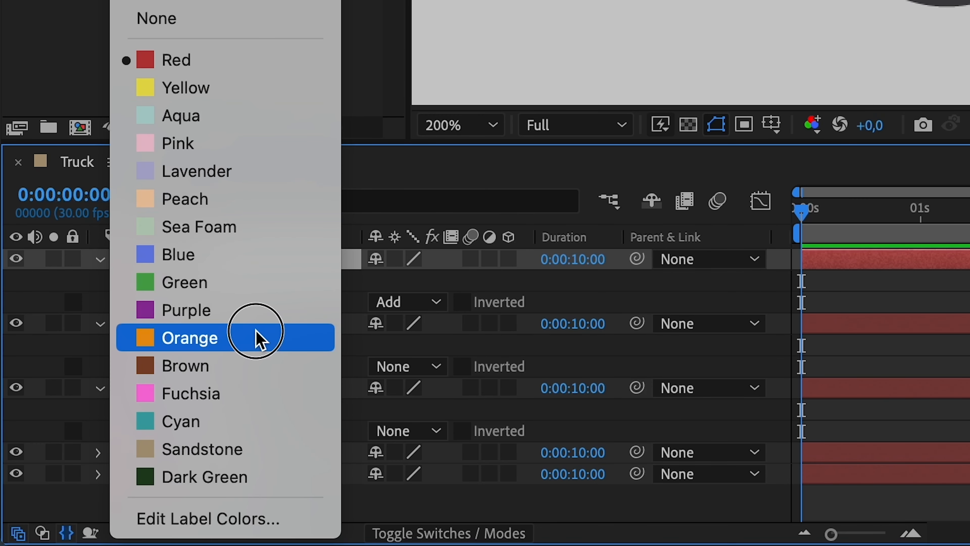
Set the label color of the B Wheel and F Wheel layers to Purple.
click(214, 324)
shift+click(206, 388)
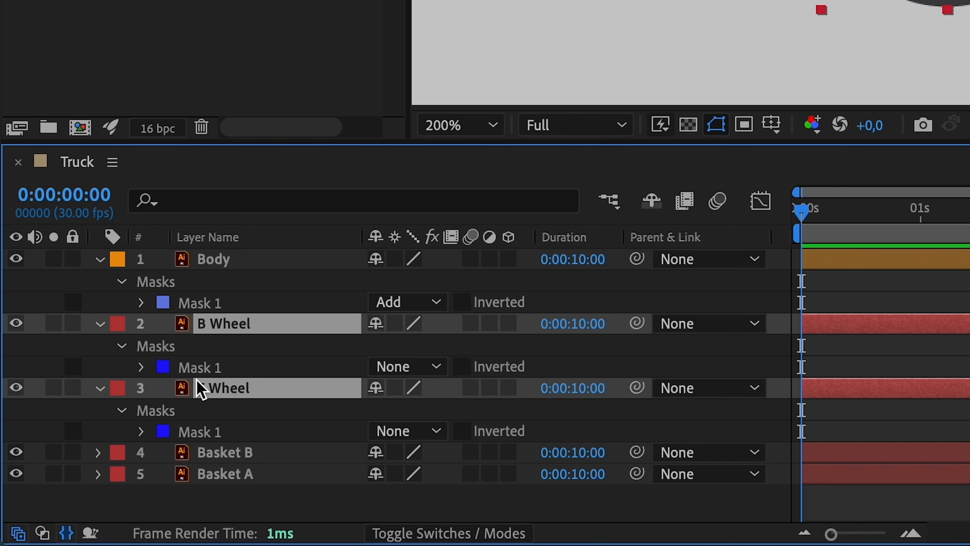
click(117, 326)
click(256, 314)
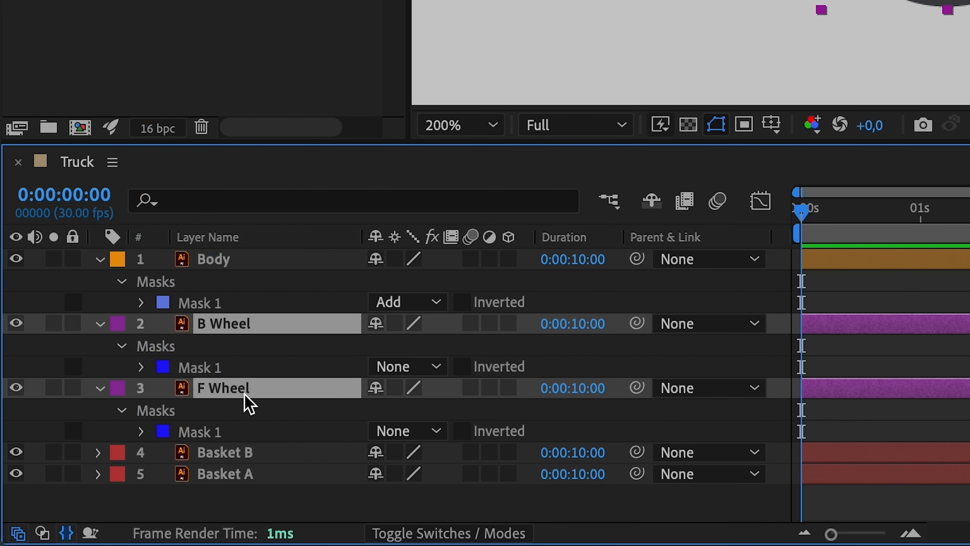
Set the label color of the Basket B and Basket A layers to Brown and deselect them.
click(223, 452)
shift+click(223, 475)
click(119, 454)
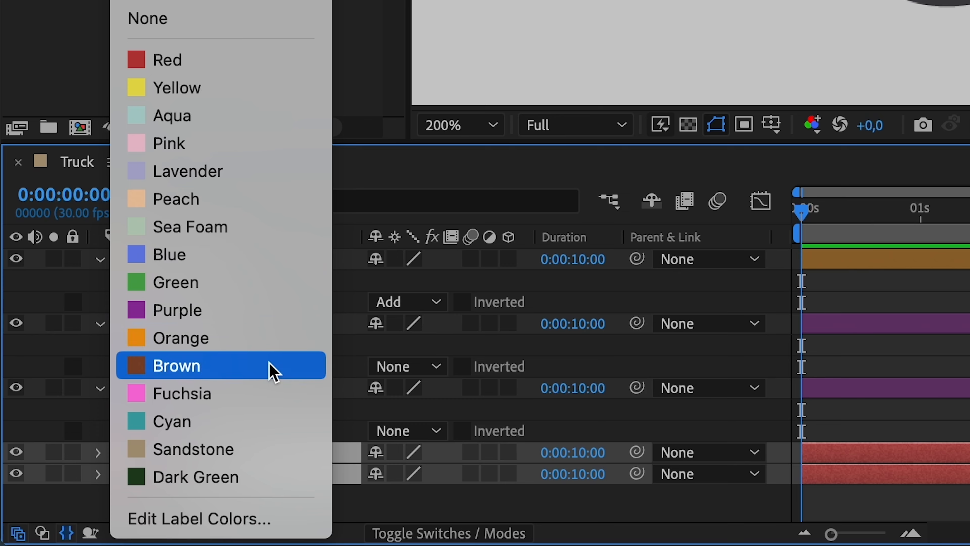
click(272, 371)
click(410, 473)
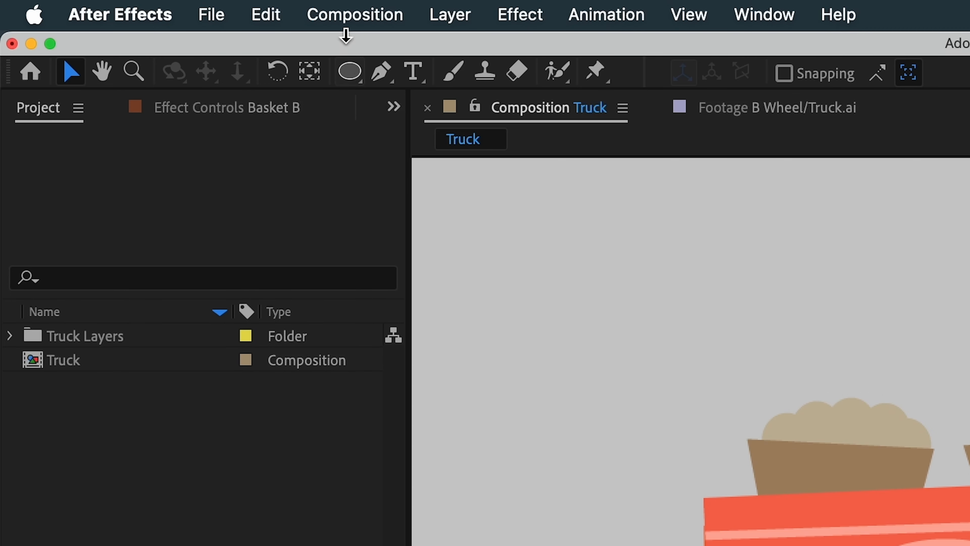
Launch the Newton physics simulator on the Truck composition.
click(142, 6)
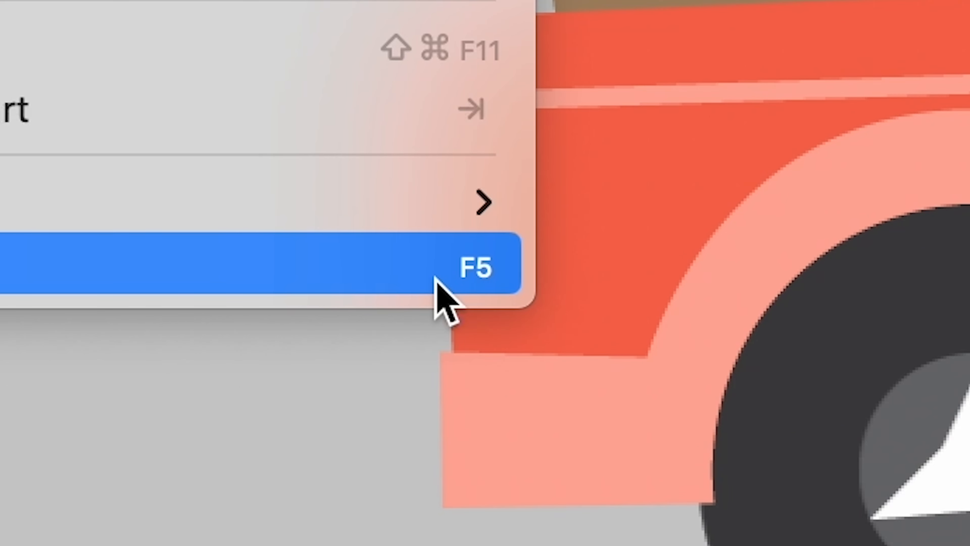
click(632, 519)
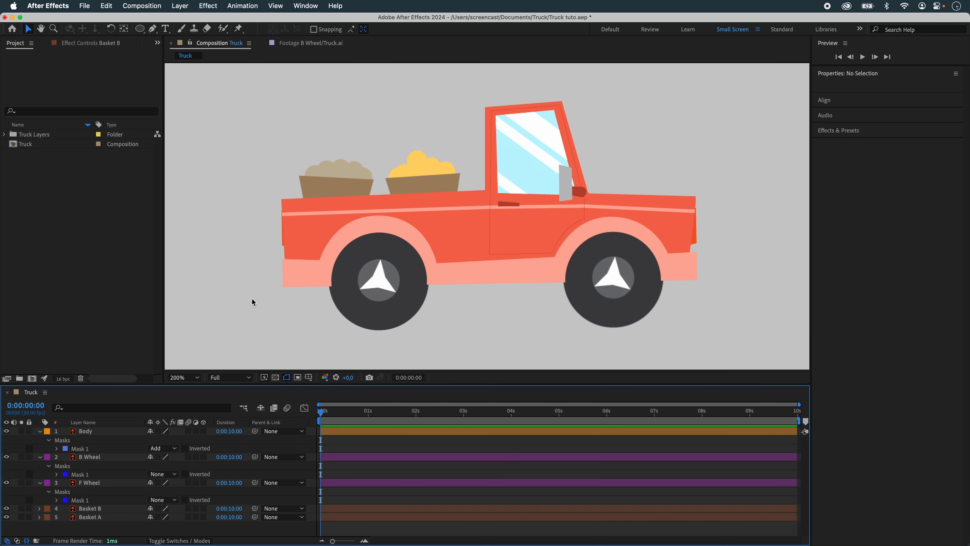
click(252, 298)
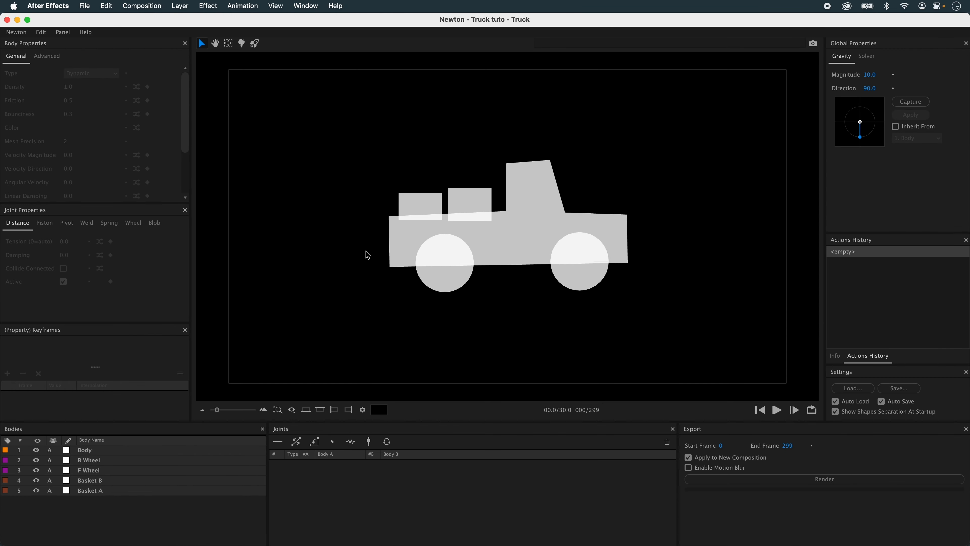
Reset the Newton scene so the bodies return to their default properties and colors.
drag(360, 163, 687, 329)
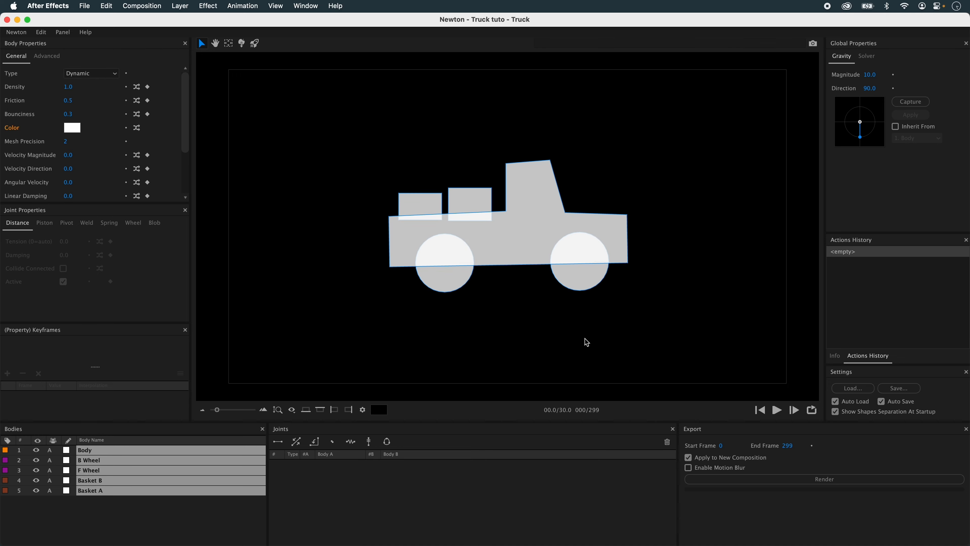
right_click(502, 302)
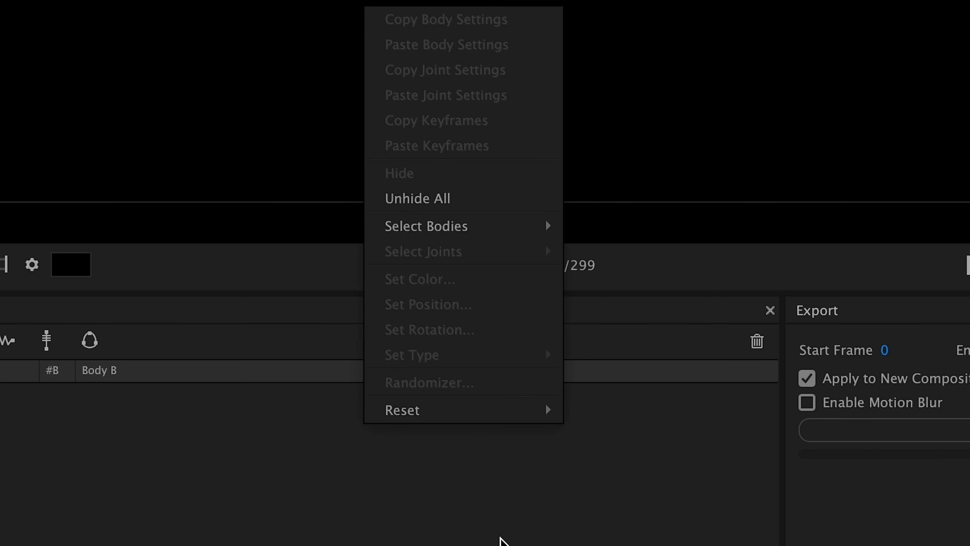
mouse_move(489, 418)
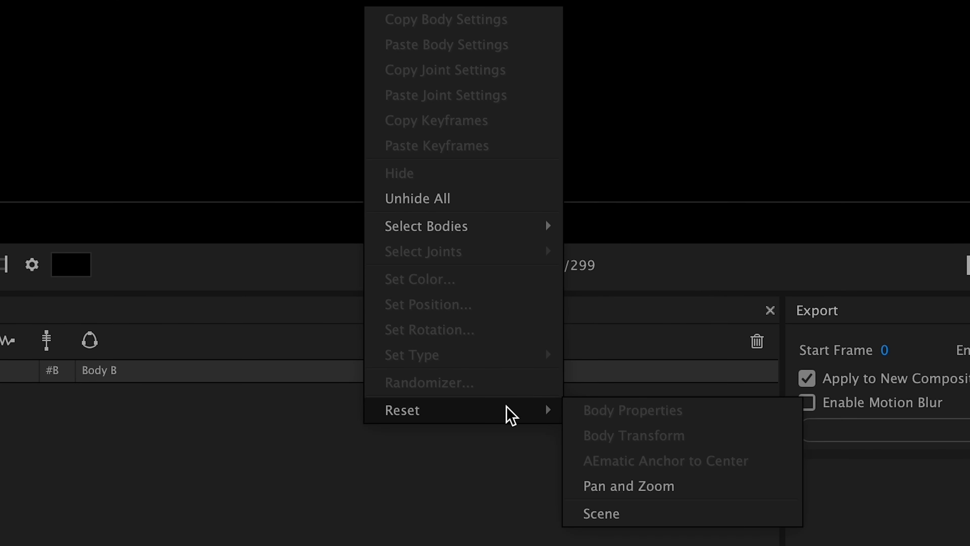
click(650, 514)
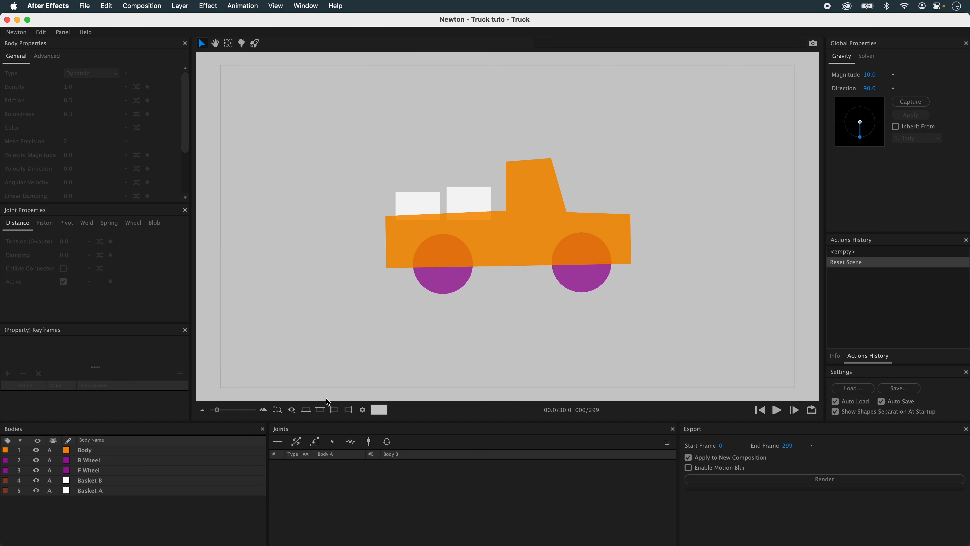
Set the preview background color to black and enable the bottom wall of the scene.
click(374, 412)
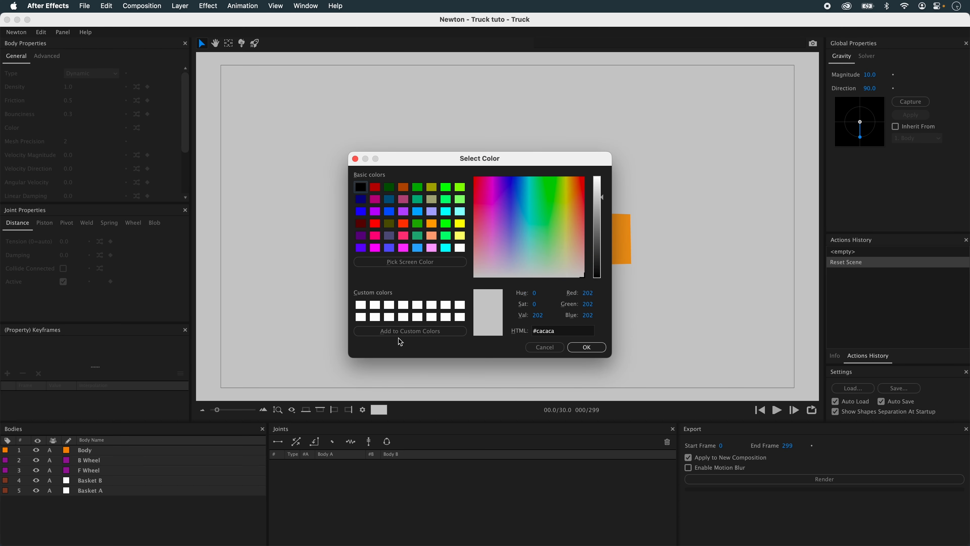
click(360, 187)
click(585, 346)
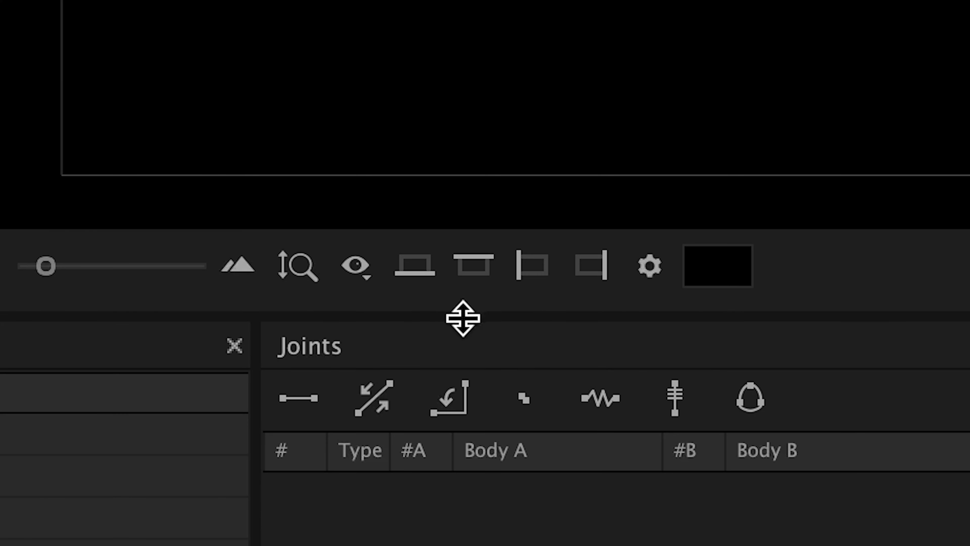
click(414, 265)
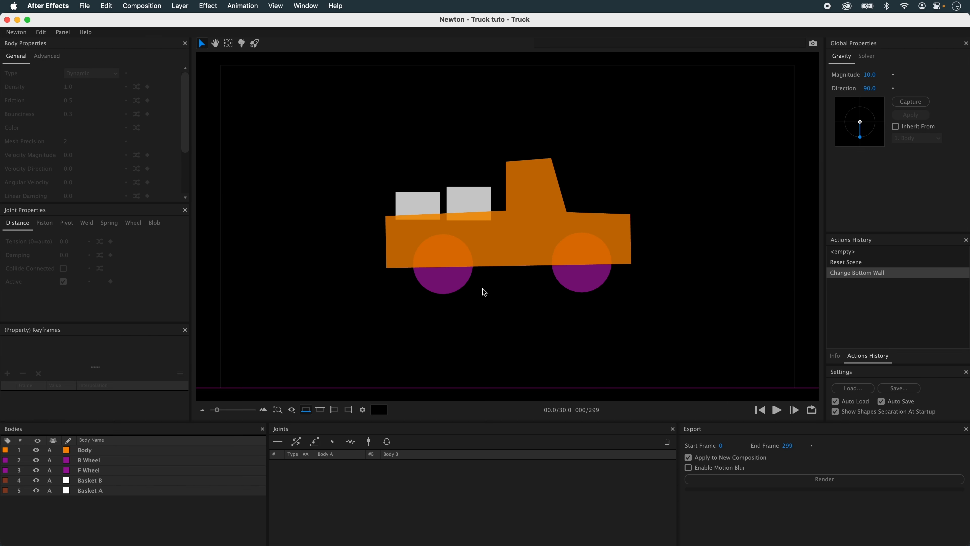
Set the body type of both baskets to Dead.
drag(399, 166, 491, 202)
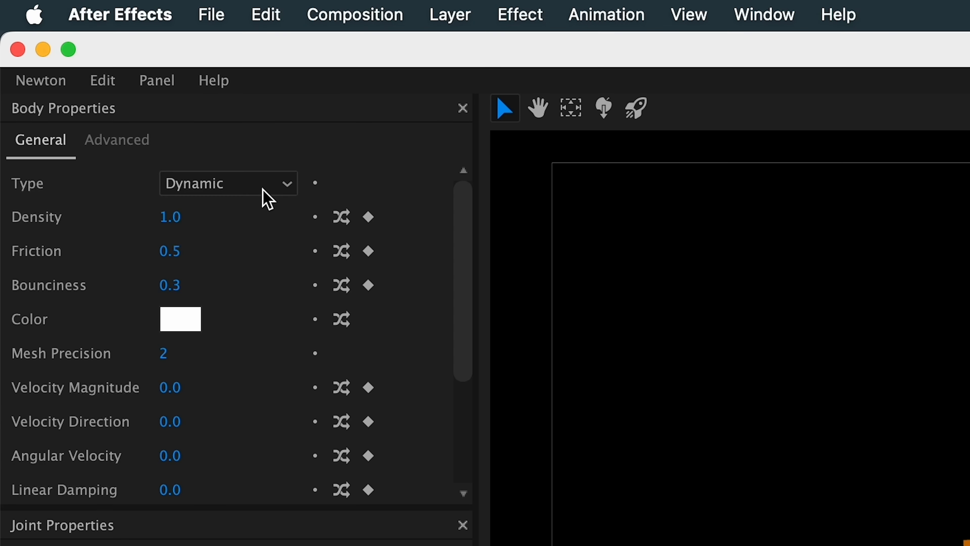
click(106, 77)
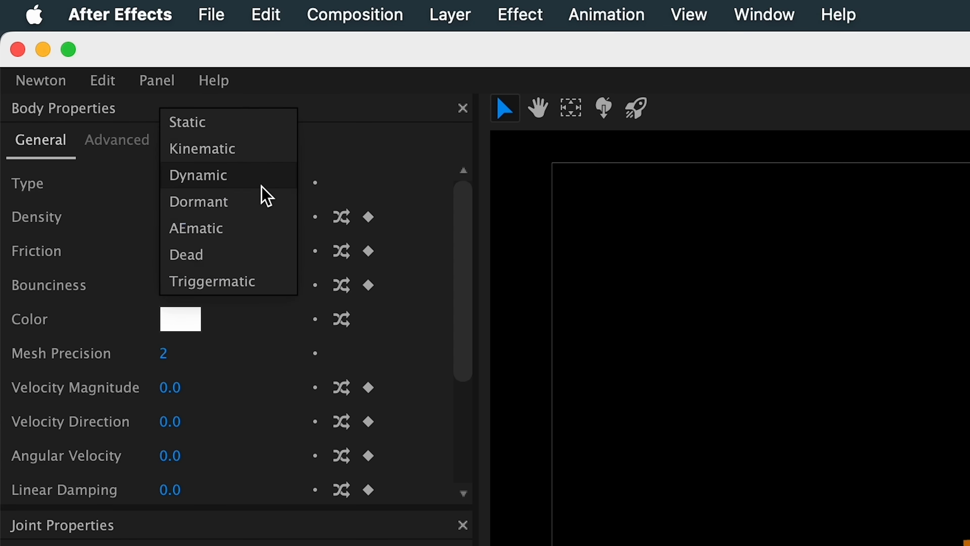
click(247, 257)
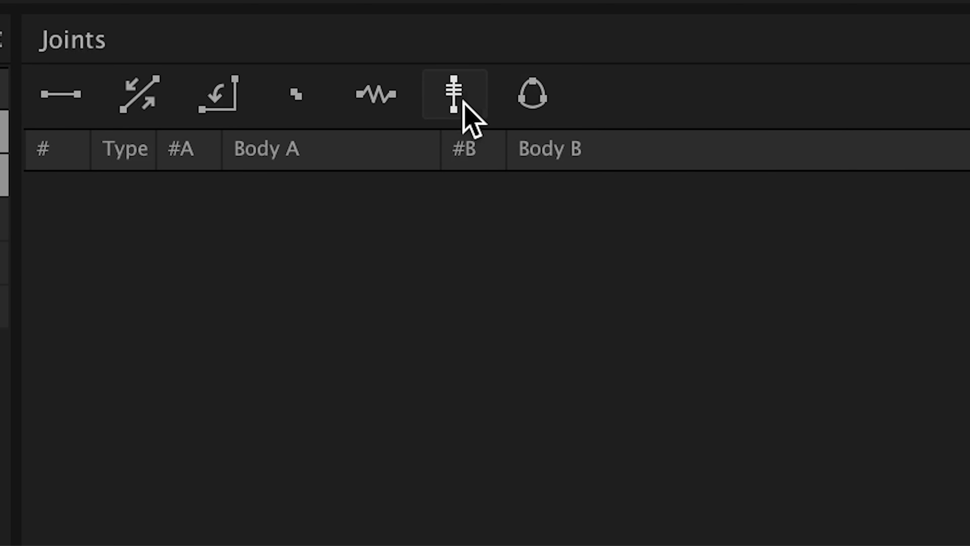
Add a wheel joint between Body and B Wheel and move its axis anchor so the suspension points straight down.
click(462, 101)
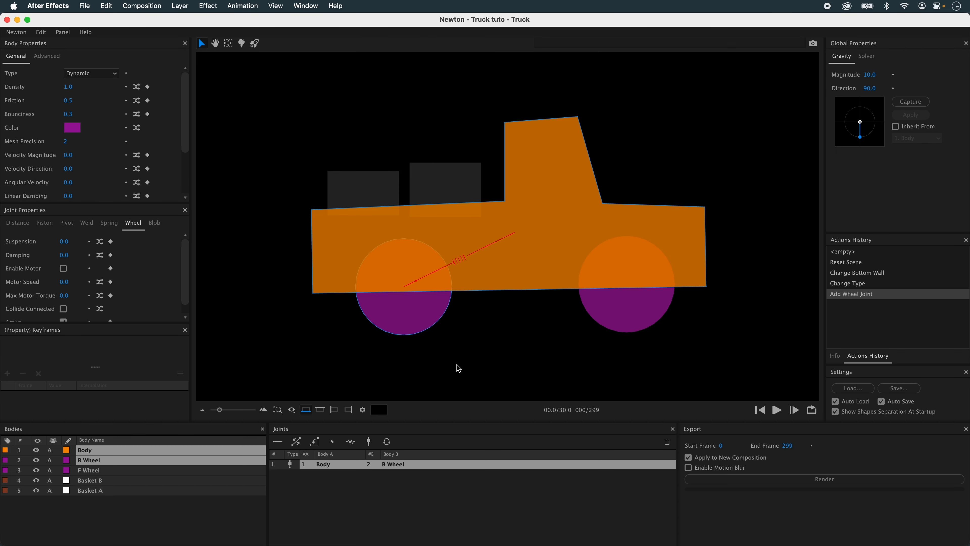
click(458, 368)
click(355, 464)
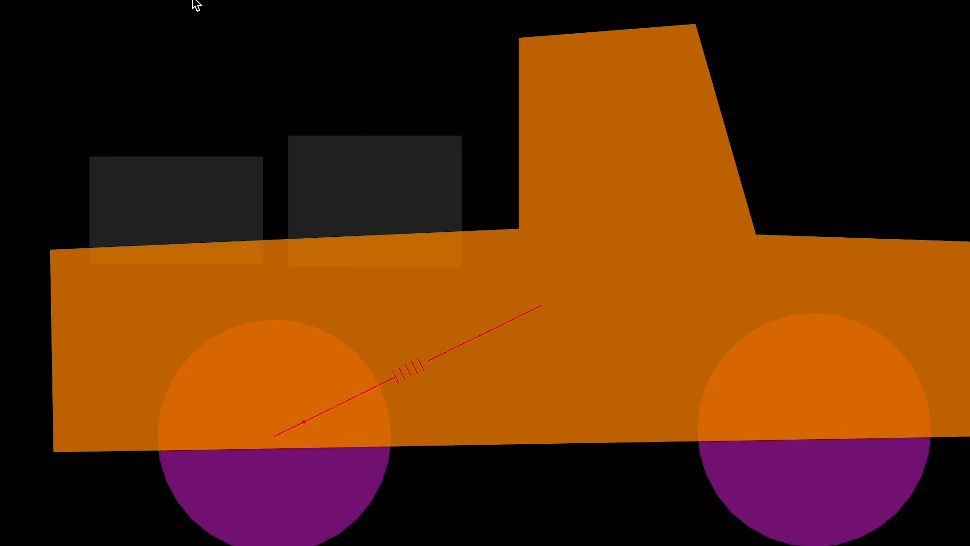
click(480, 132)
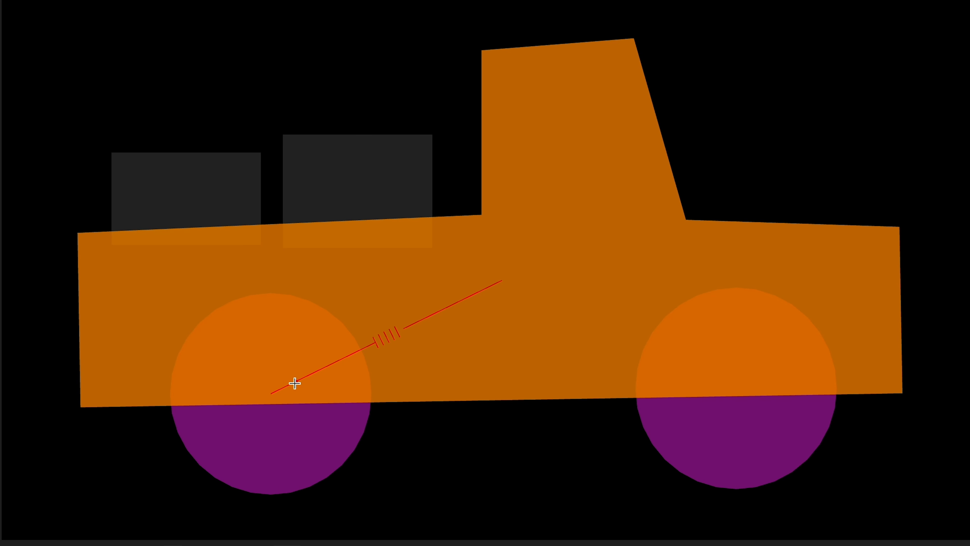
drag(387, 335, 389, 496)
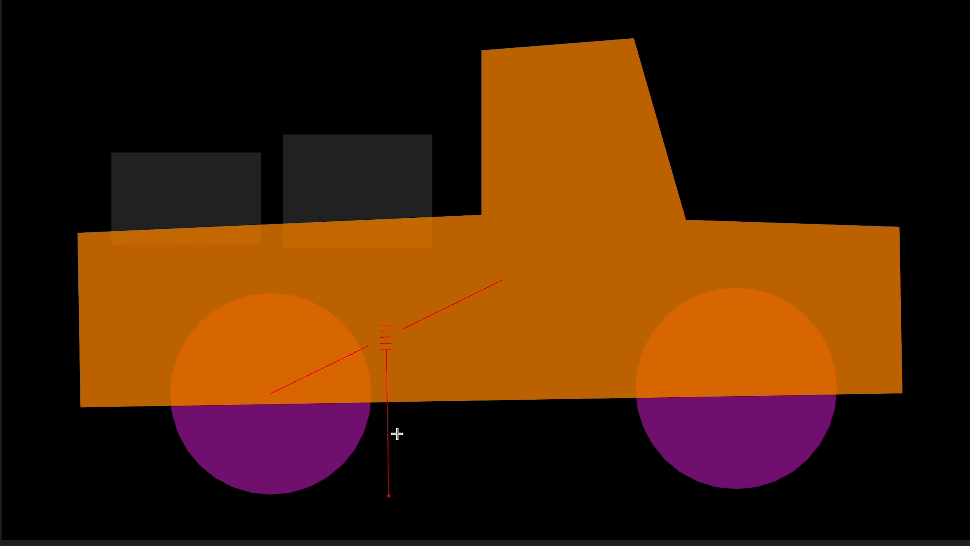
click(489, 488)
Add a wheel joint between Body and F Wheel and move its axis anchor so the suspension points straight down.
click(529, 370)
shift+click(702, 443)
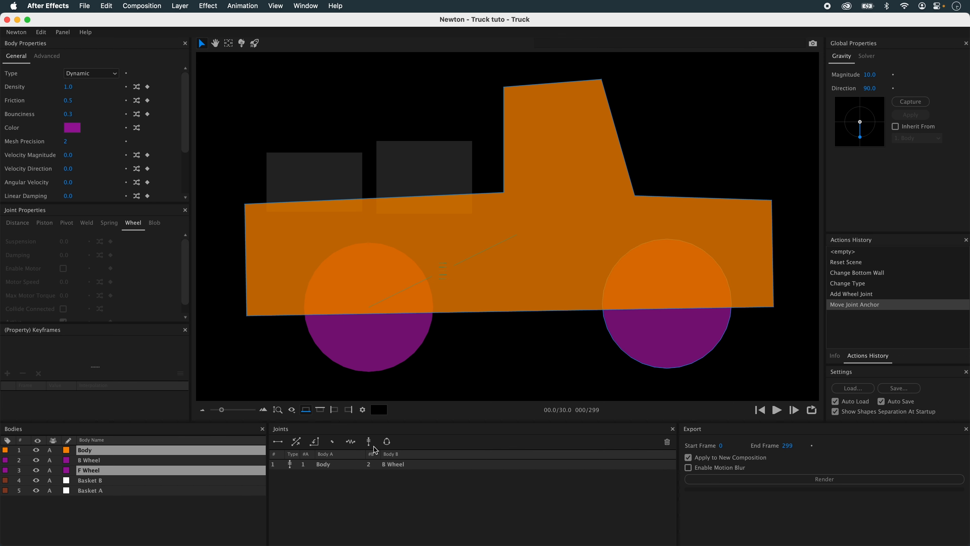
click(372, 443)
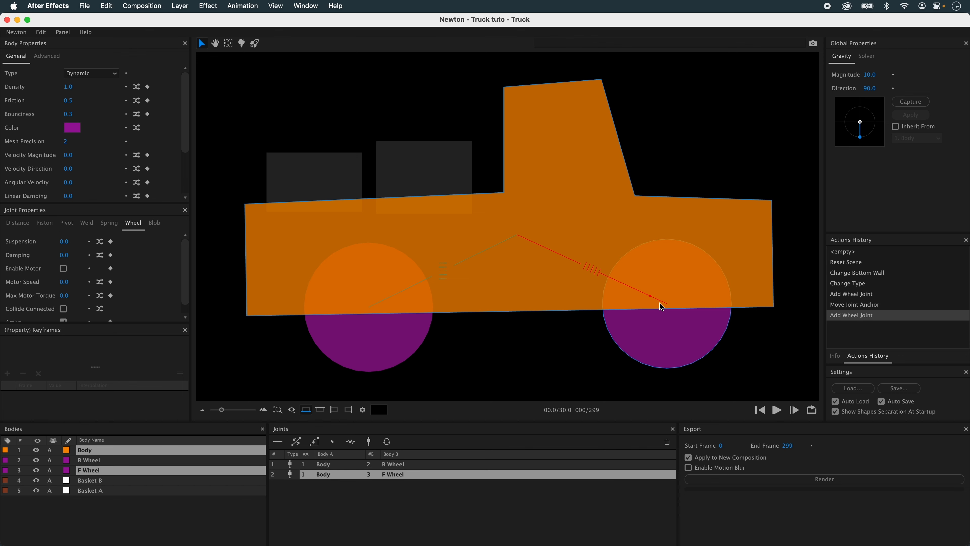
key(y)
drag(648, 307, 590, 382)
Play the simulation to check how the truck lands on its wheels, and rewind to the first frame.
click(777, 410)
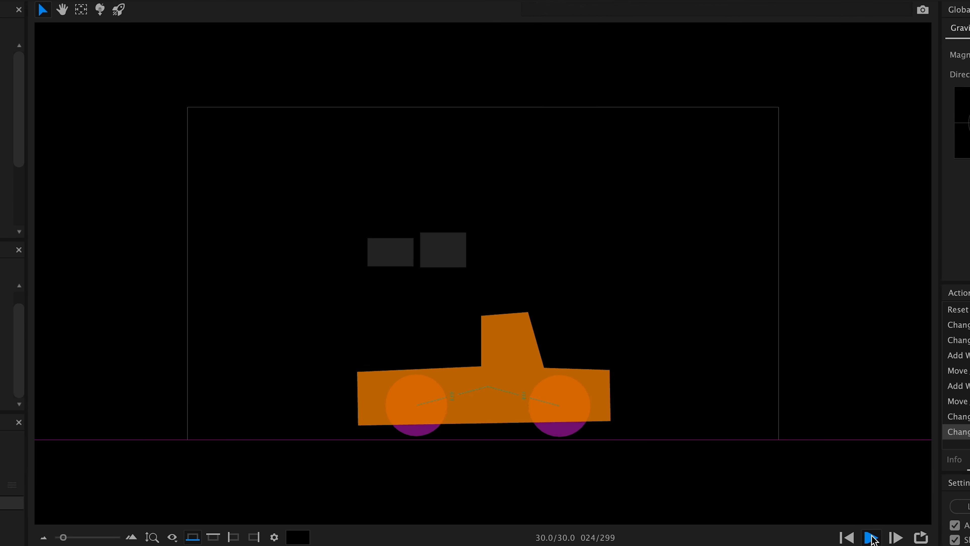
click(847, 537)
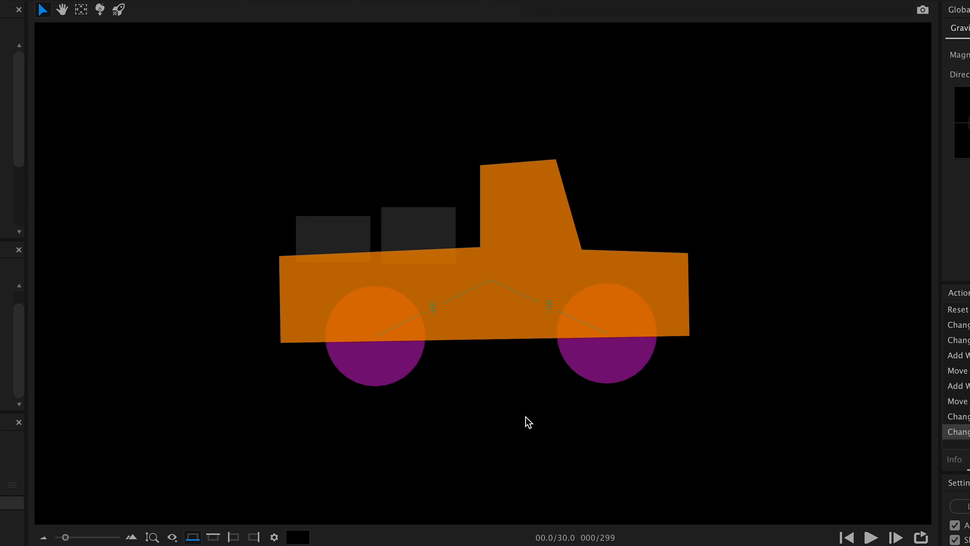
Set the suspension of both wheel joints to 10.
scroll(526, 419, down, 1)
drag(506, 194, 513, 315)
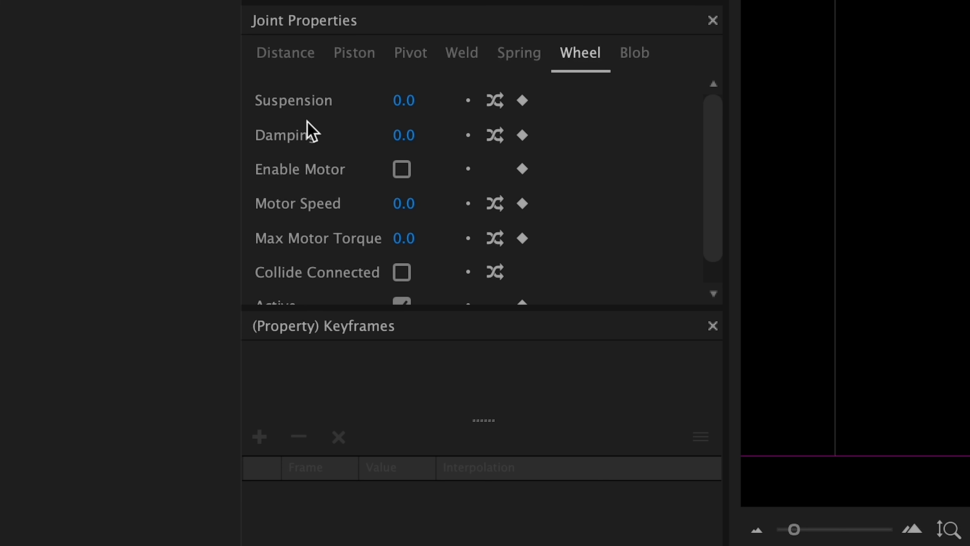
click(401, 102)
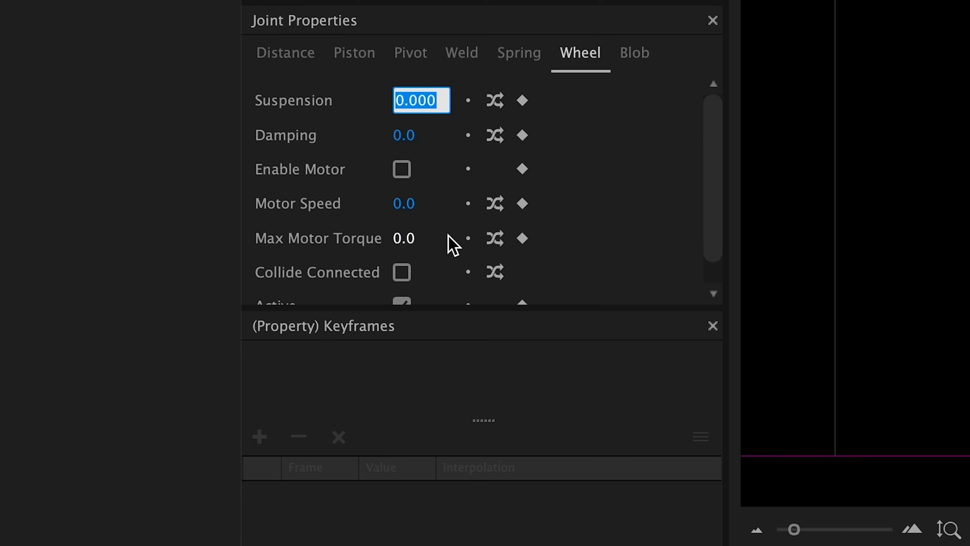
text(10)
key(Return)
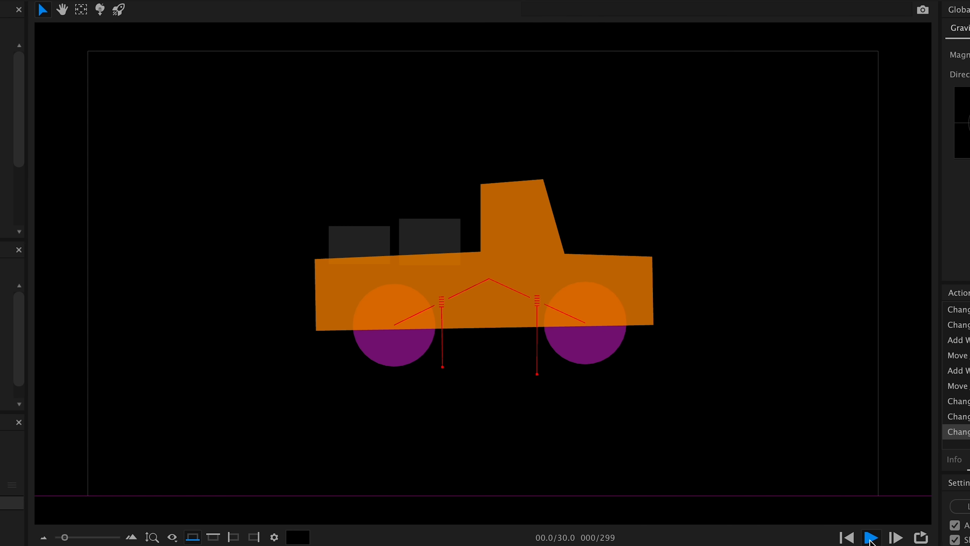
Play the simulation twice to check the suspension of the wheels, rewinding to the first frame each time.
click(870, 538)
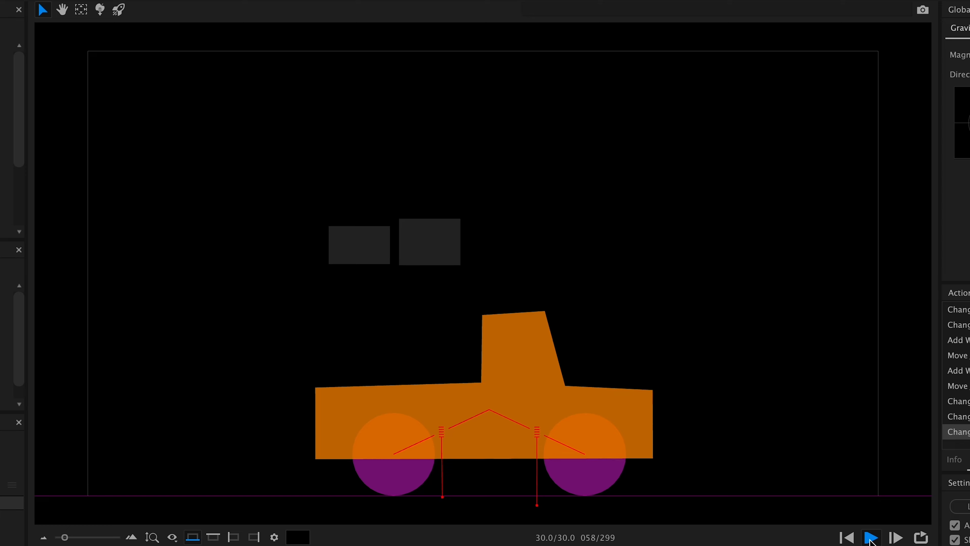
click(847, 538)
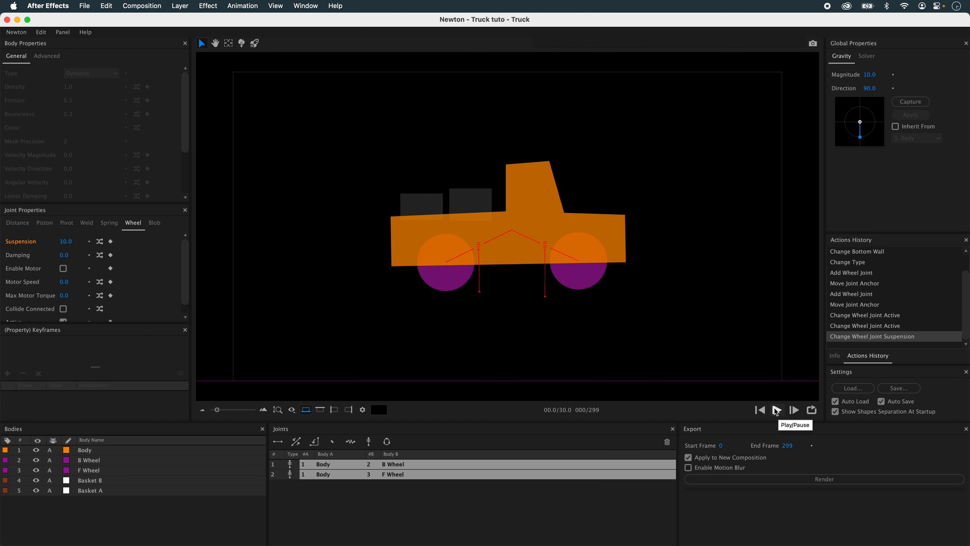
click(776, 409)
click(761, 411)
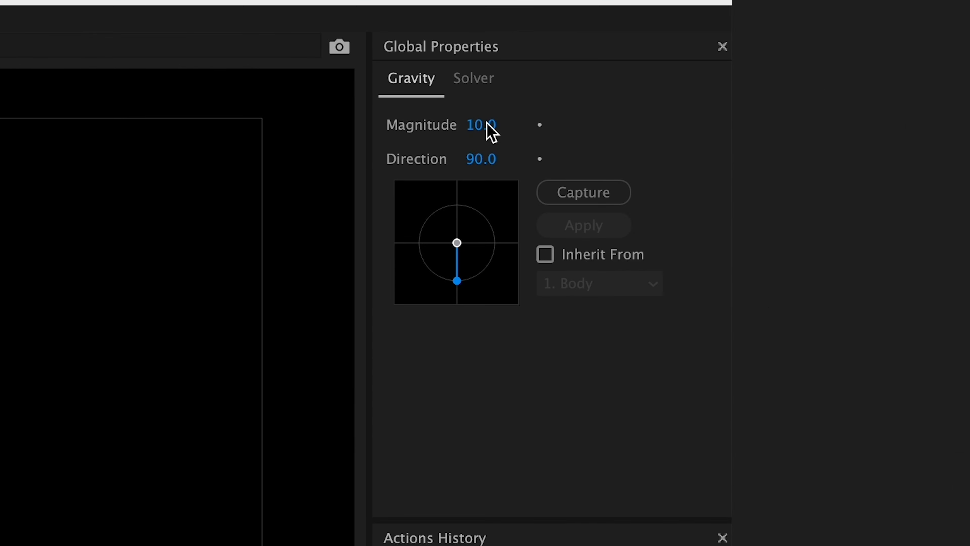
Set the global gravity magnitude to 40.
click(488, 126)
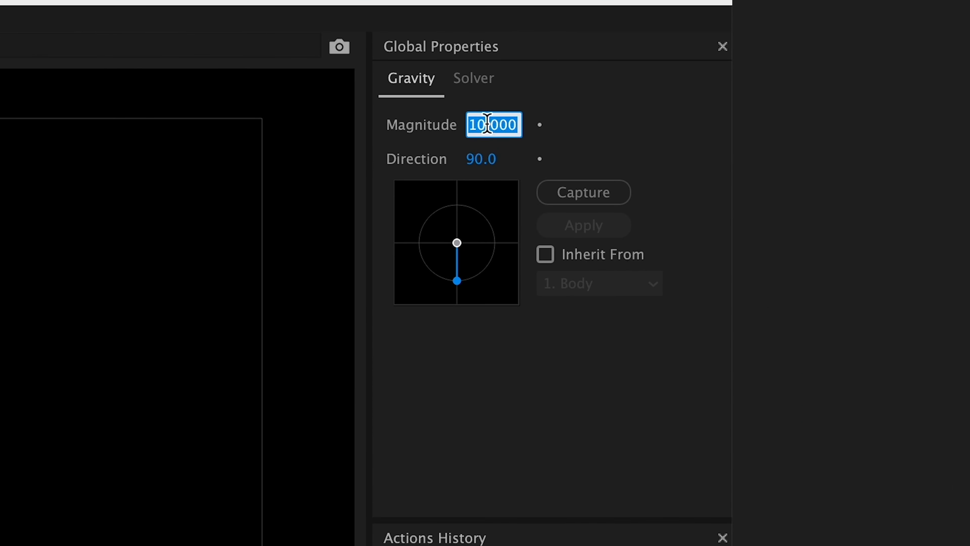
text(4)
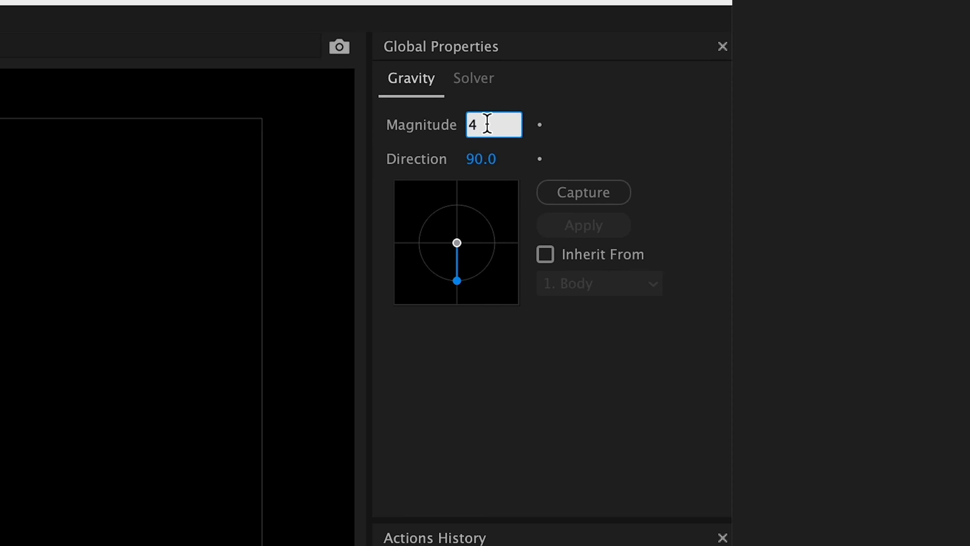
text(00)
key(Return)
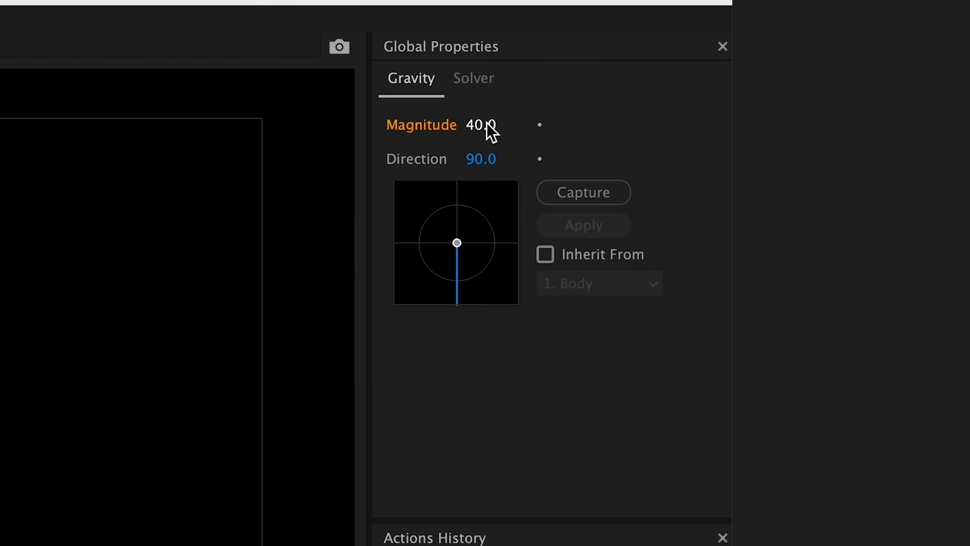
Set the global gravity magnitude to 30.
click(487, 124)
text(30)
key(Return)
Set the solver's Sub-steps to 10.
click(479, 81)
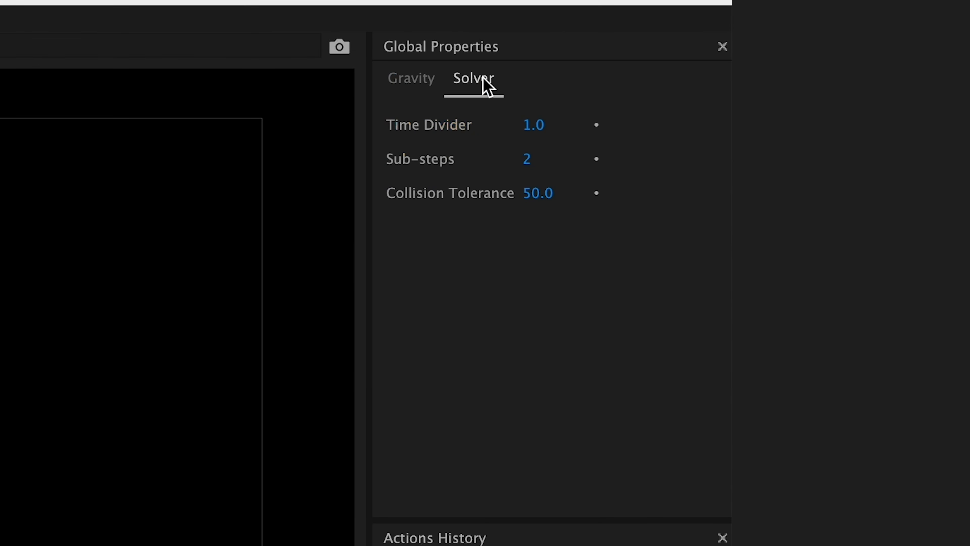
click(529, 159)
text(10)
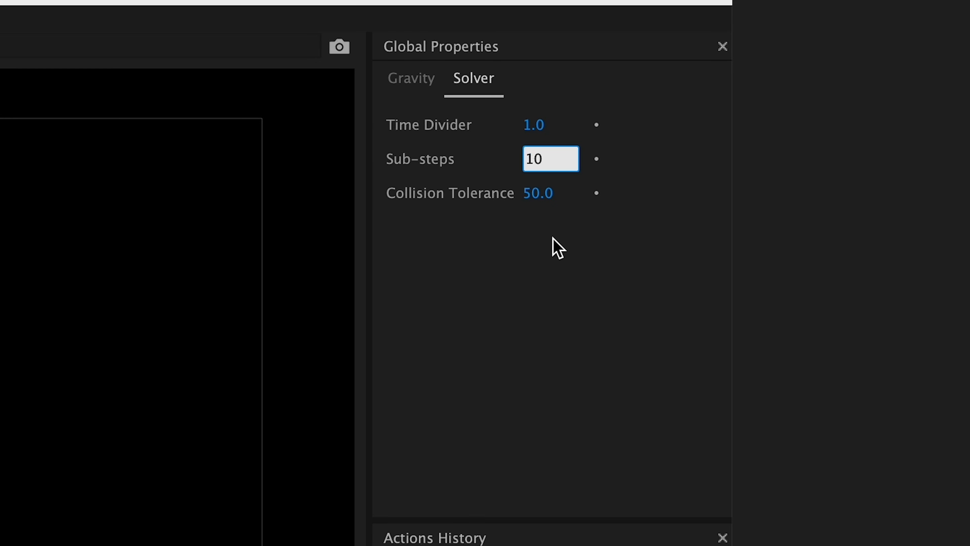
key(Return)
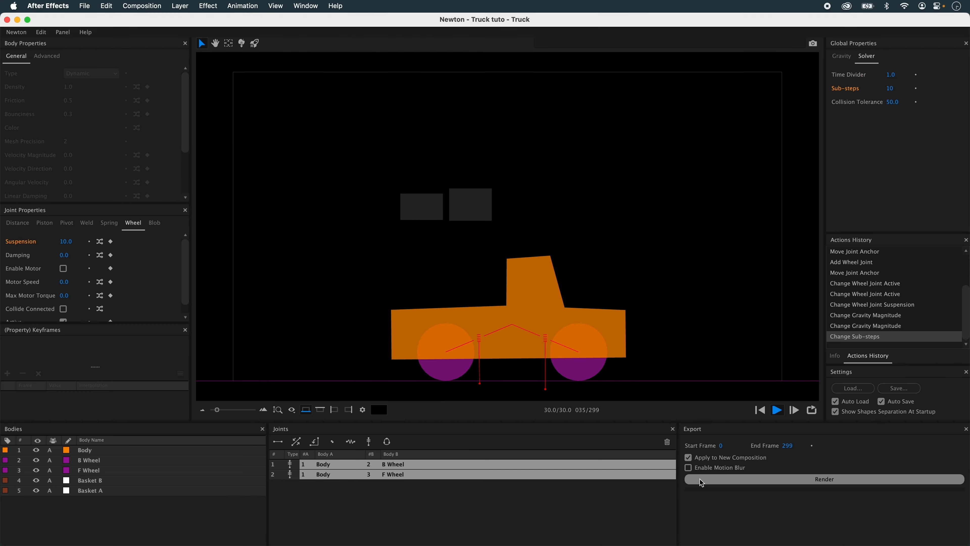
Replay the simulation from the first frame with no joints selected to check the truck's landing, and rewind it.
click(757, 411)
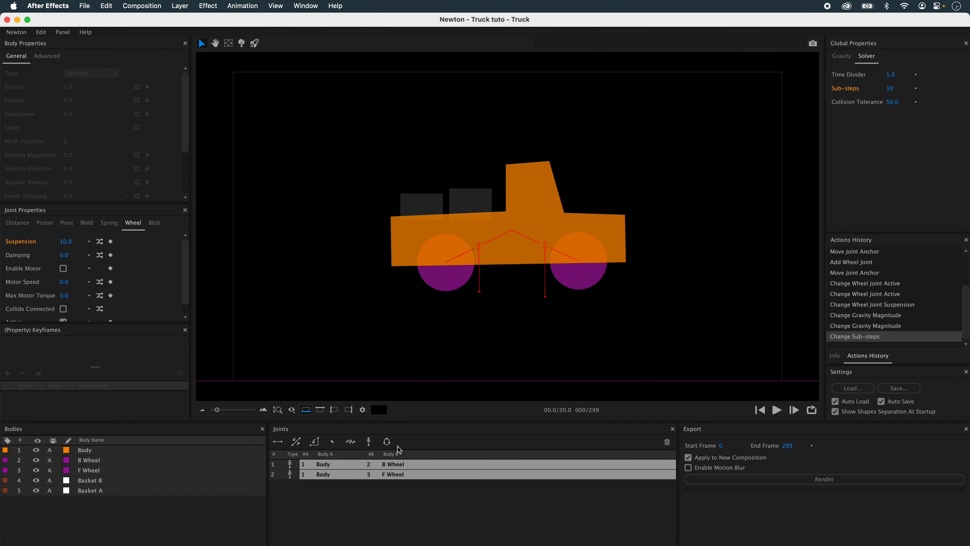
click(392, 506)
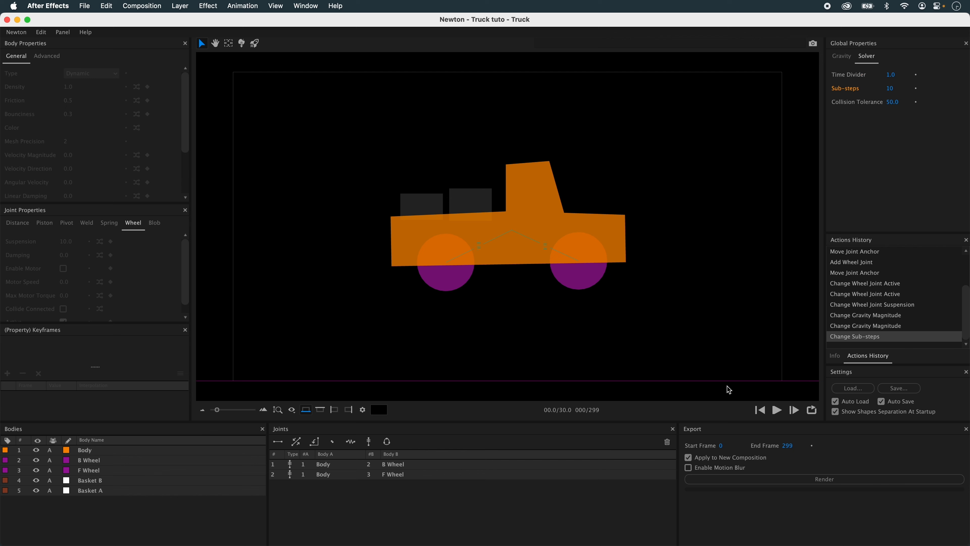
click(776, 409)
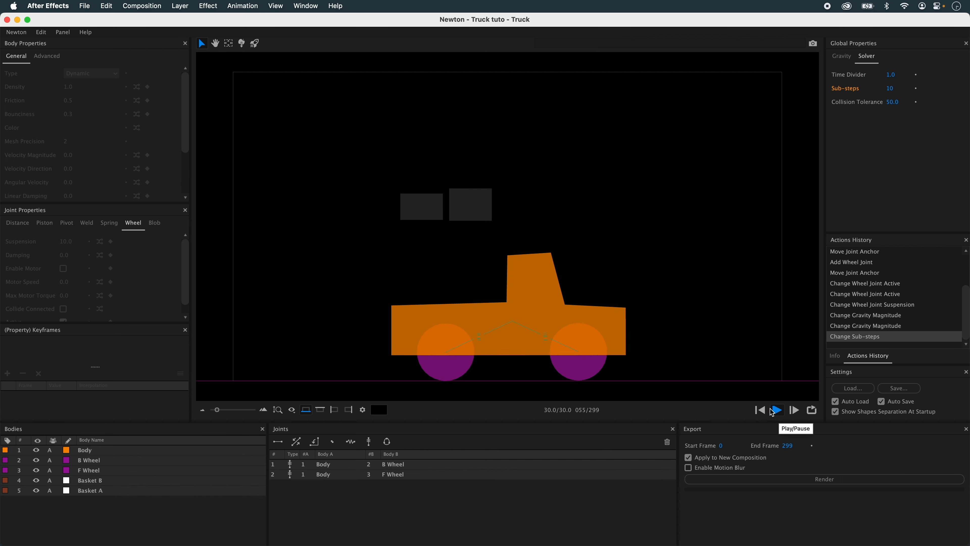
click(759, 410)
Set the suspension of both wheel joints to 5.
drag(354, 464, 352, 475)
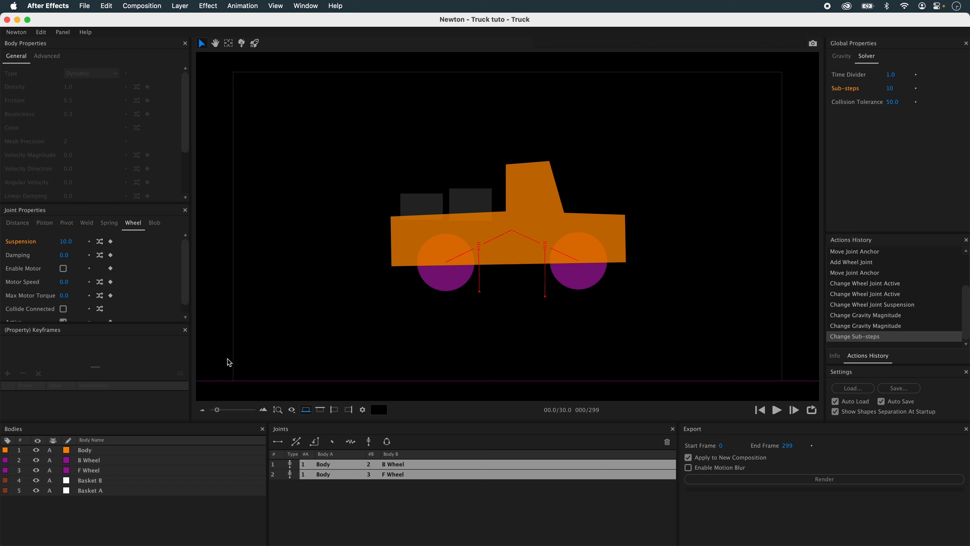
click(70, 240)
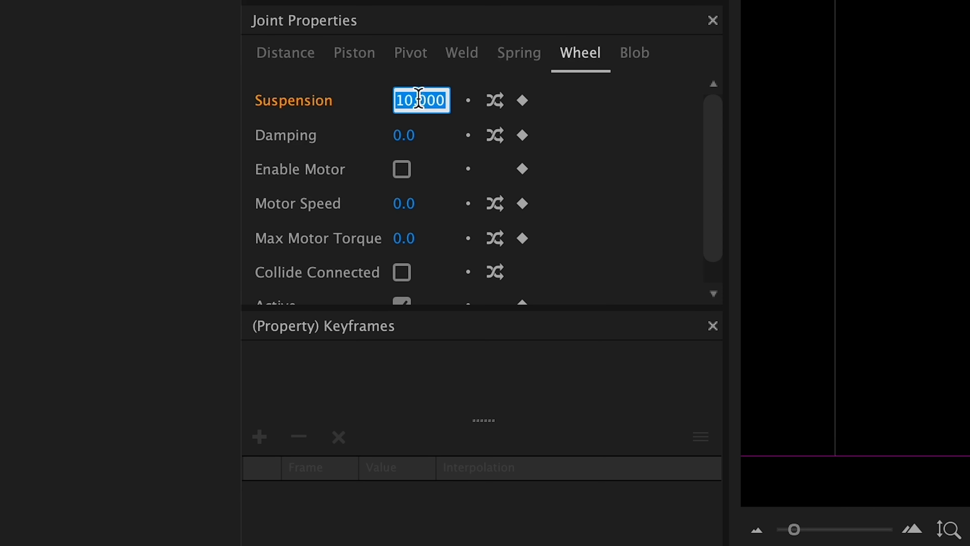
text(5)
key(Return)
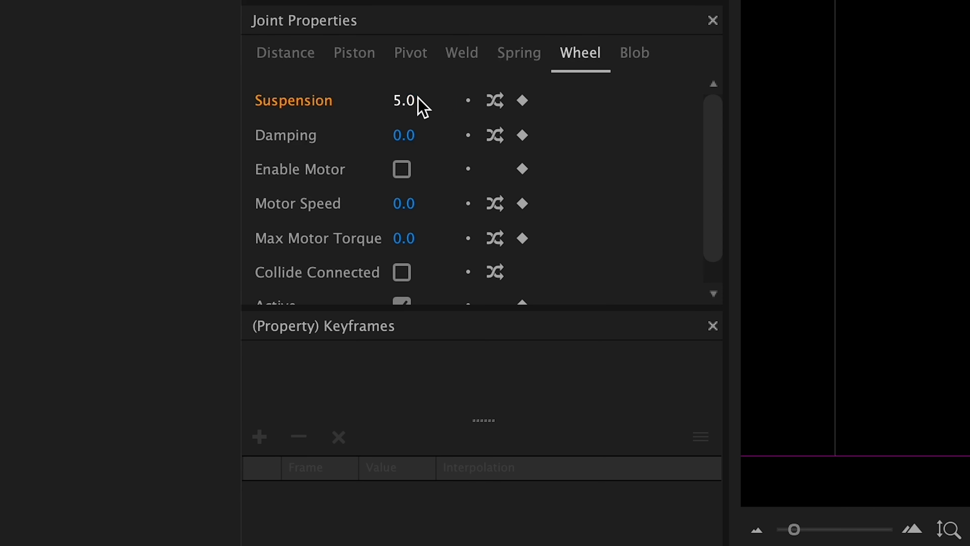
Play the simulation twice from the first frame to check how the truck body bounces on its wheels.
key(space)
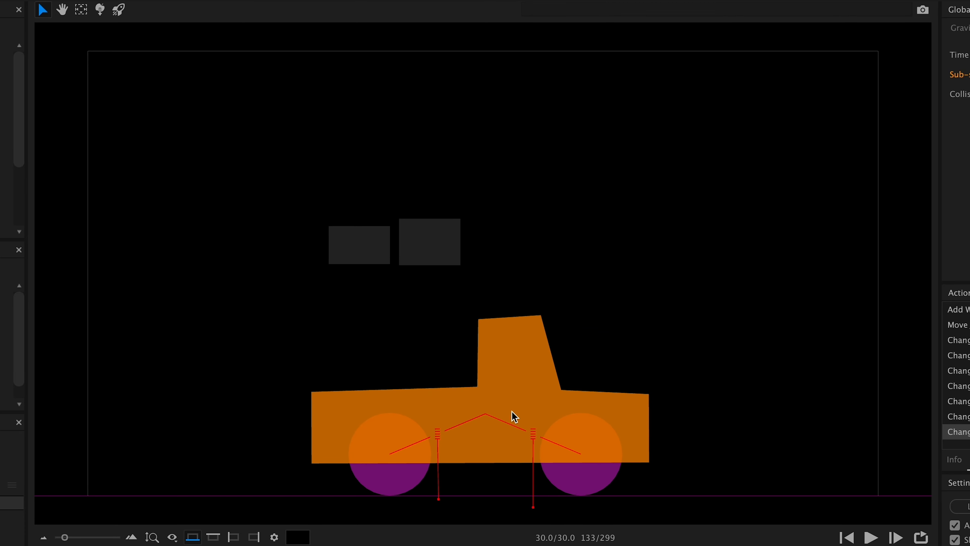
click(846, 537)
click(867, 538)
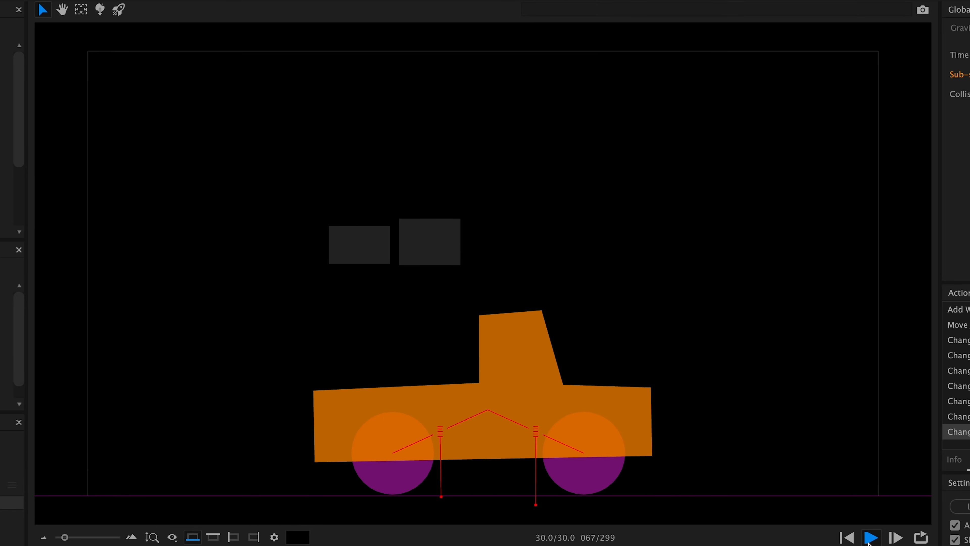
click(868, 542)
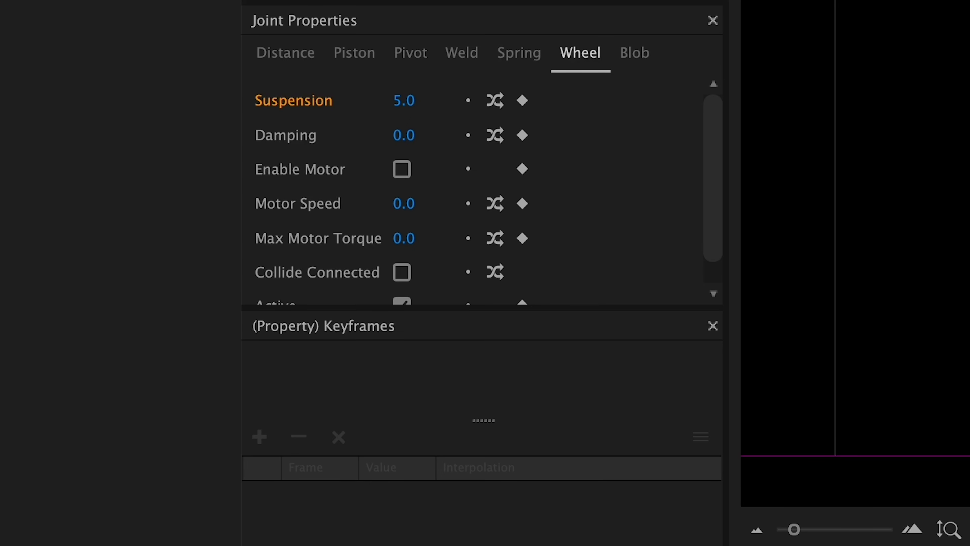
Set the damping of both wheel joints to 1, preview the simulation and rewind to the first frame.
click(401, 139)
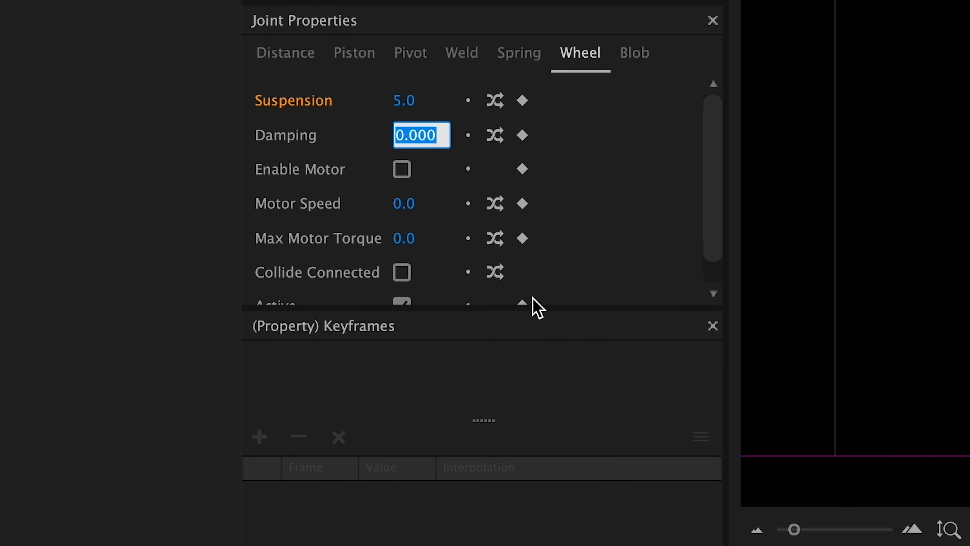
text(1)
key(Return)
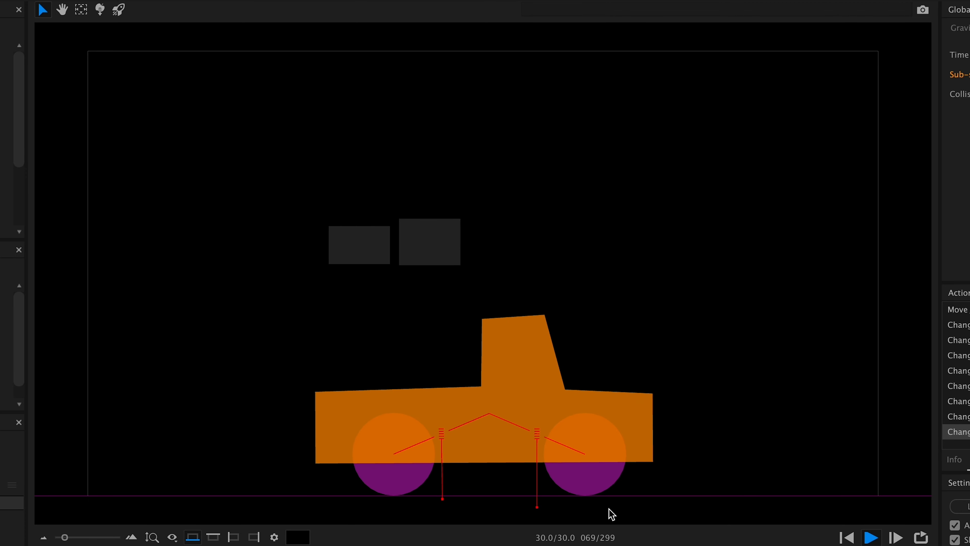
click(847, 537)
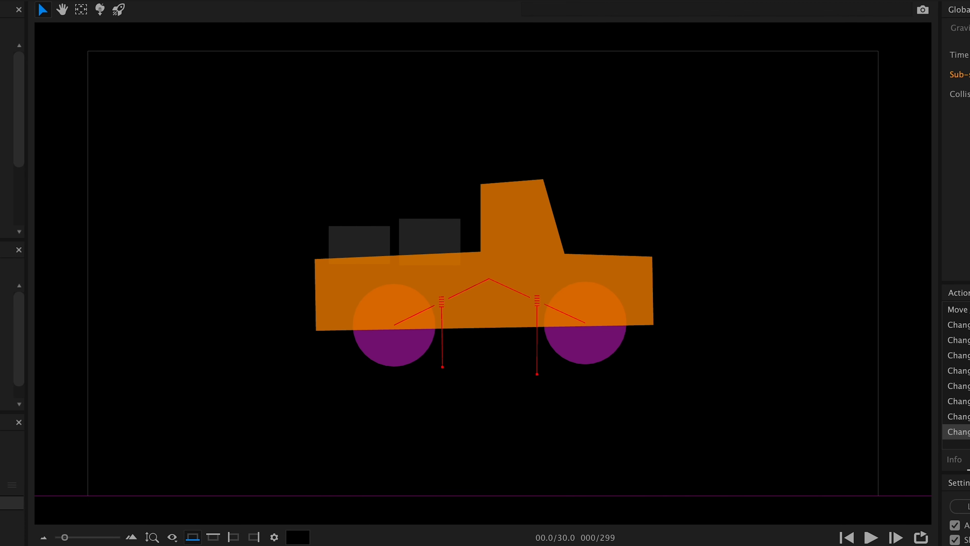
Set the damping of both wheel joints to 0.3.
click(401, 141)
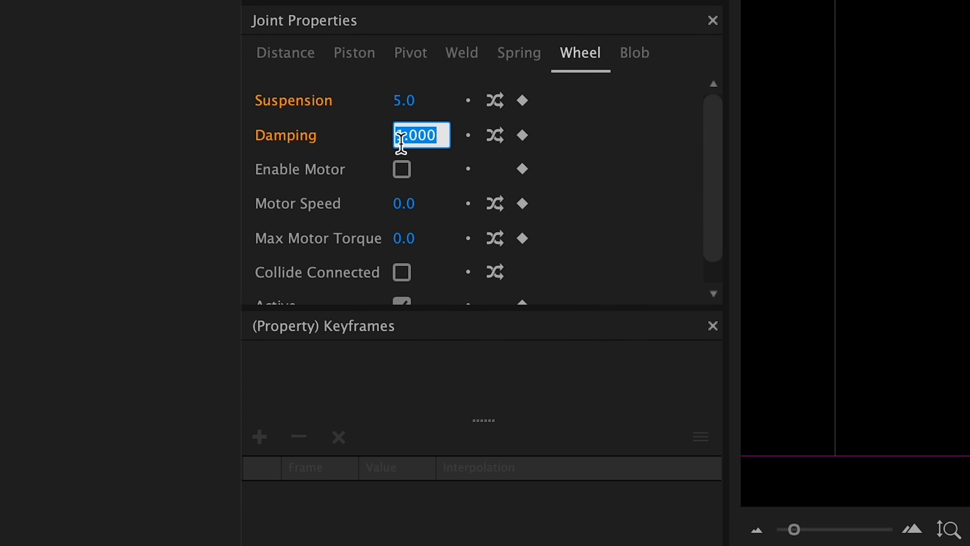
text(0.3)
key(Return)
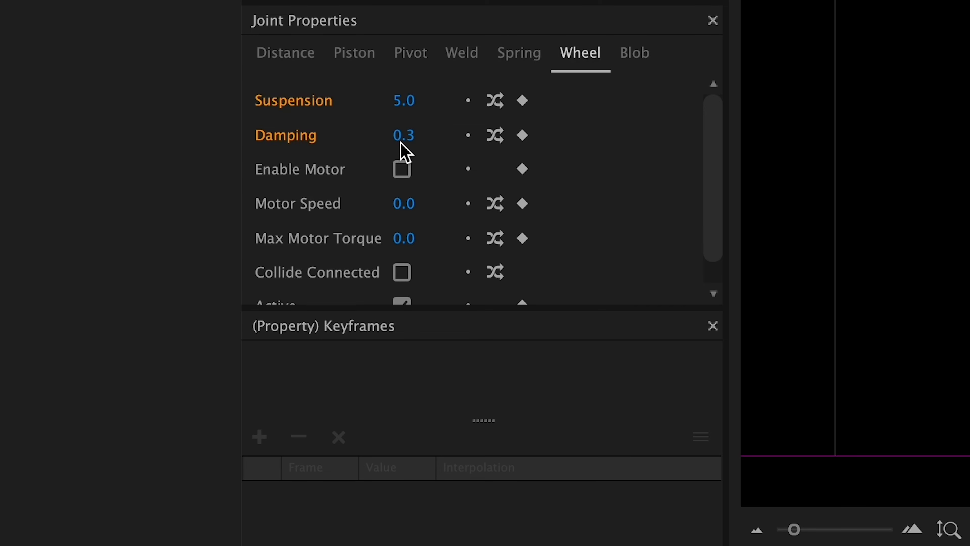
Play the simulation twice to check the damped suspension, with the joints deselected for the second run, and rewind it.
key(space)
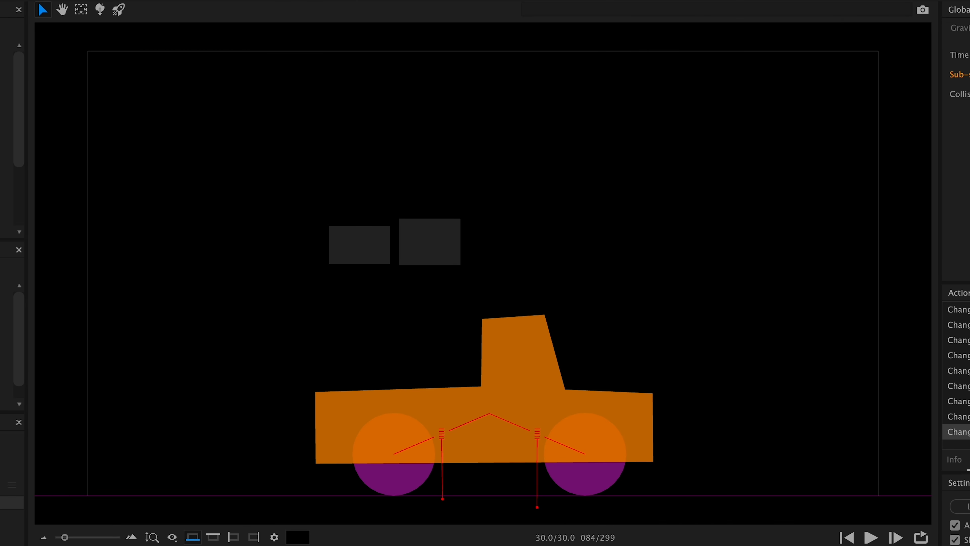
click(645, 341)
click(844, 536)
click(871, 537)
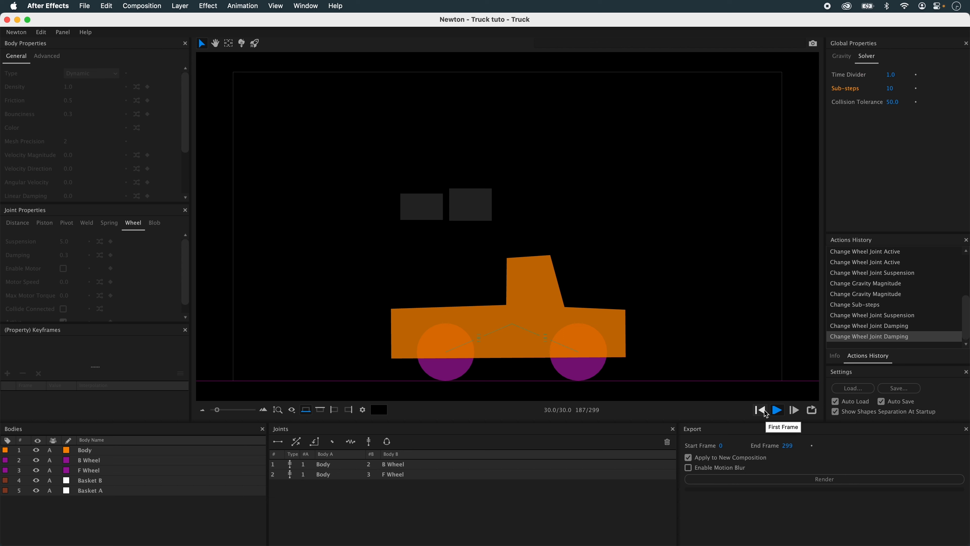
click(764, 411)
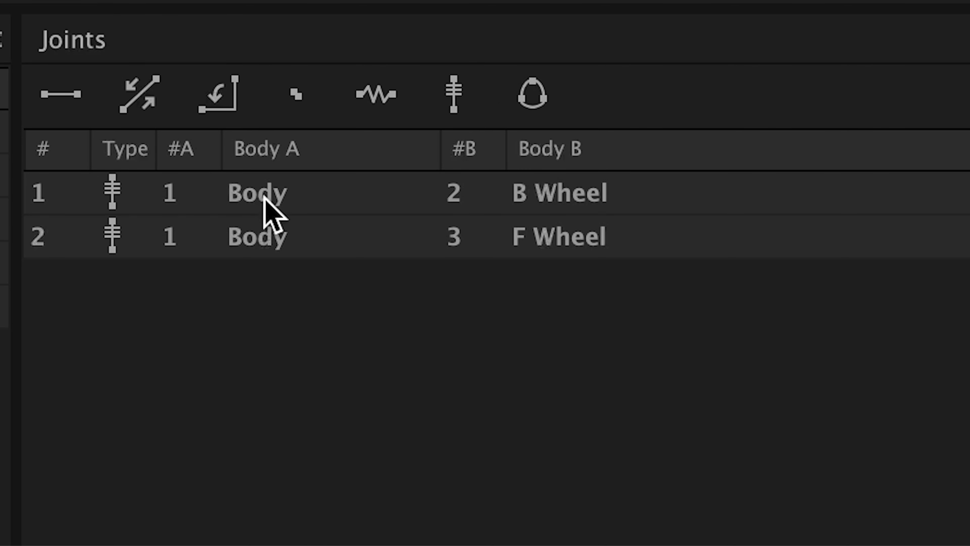
Enable the motor on the Body to B Wheel joint, with motor speed 10 and max motor torque 10.
click(325, 466)
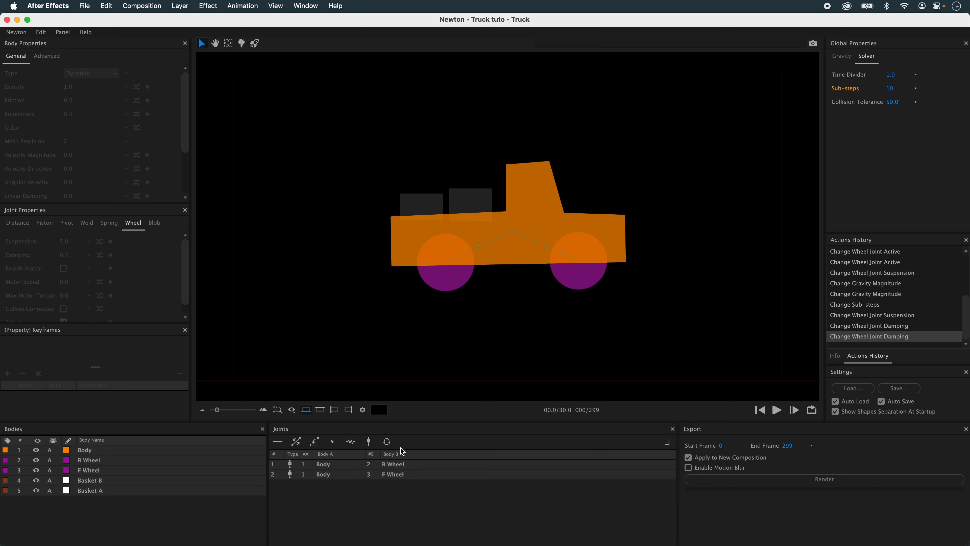
click(338, 465)
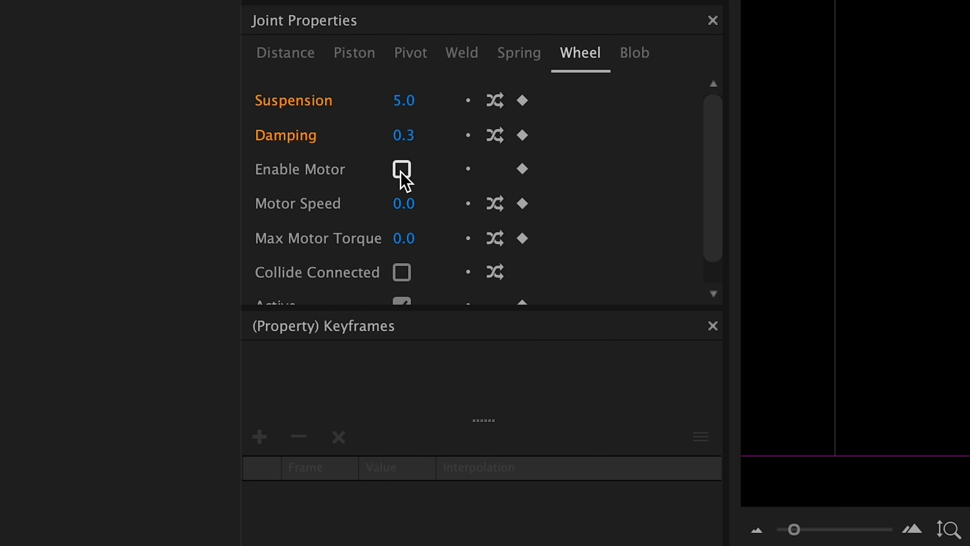
click(63, 268)
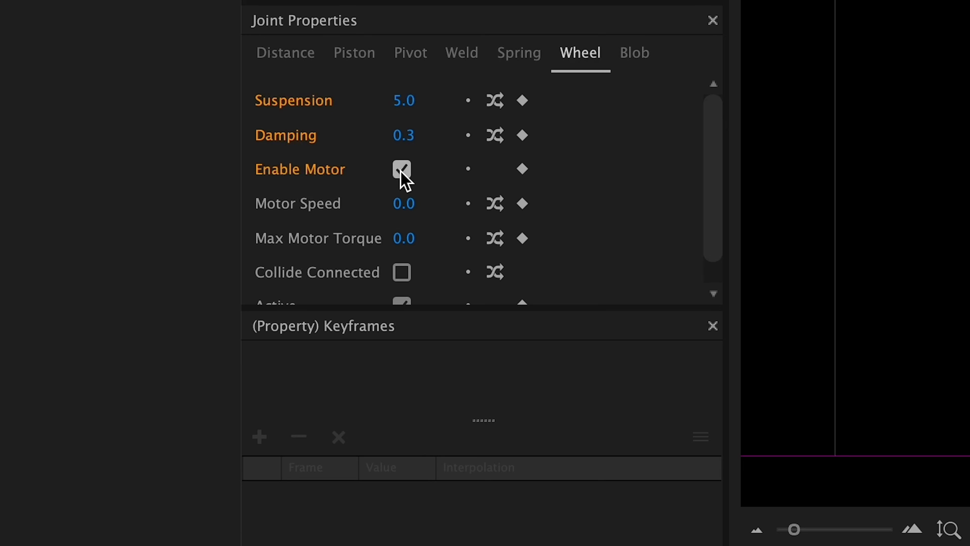
click(403, 207)
text(10)
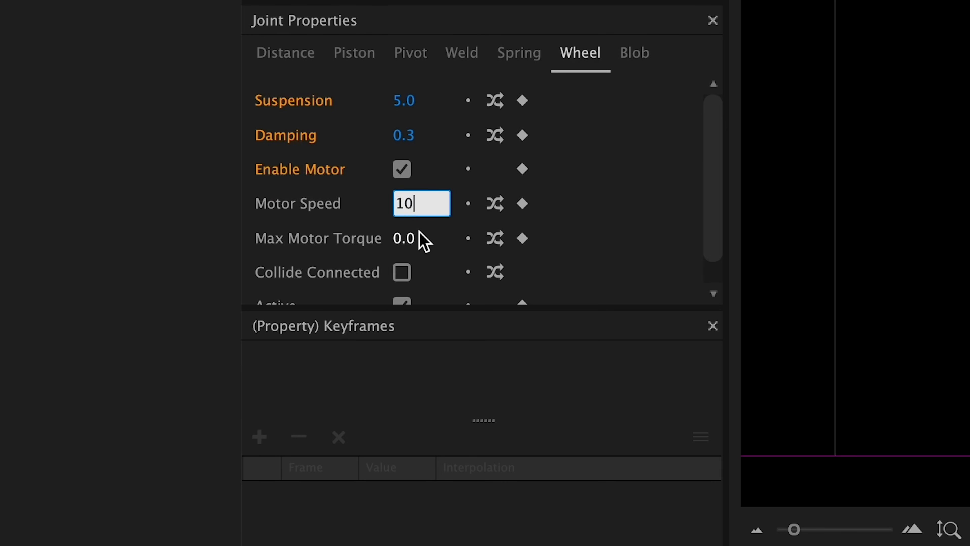
key(Return)
click(404, 240)
text(10)
key(Return)
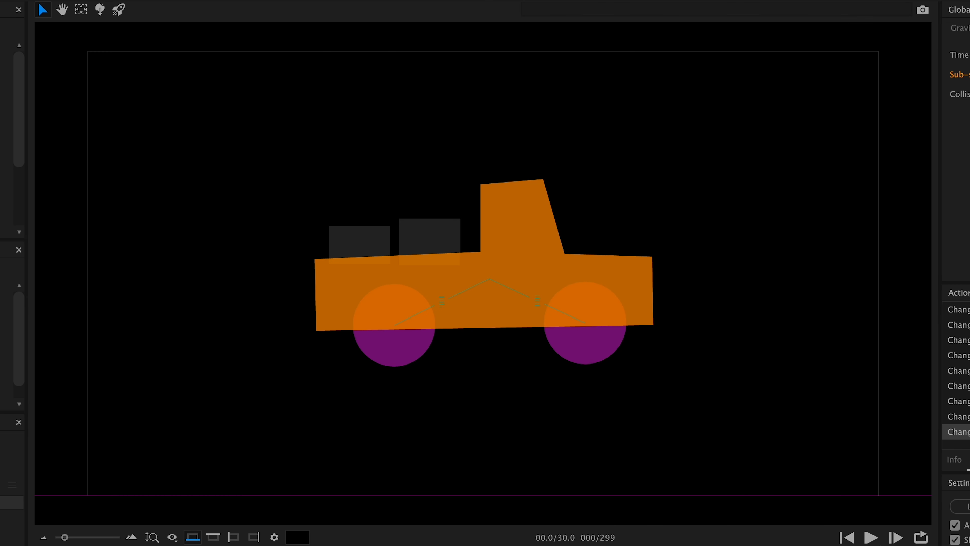
Play the simulation to watch the motorised truck drive along the ground, and rewind to the first frame.
click(871, 537)
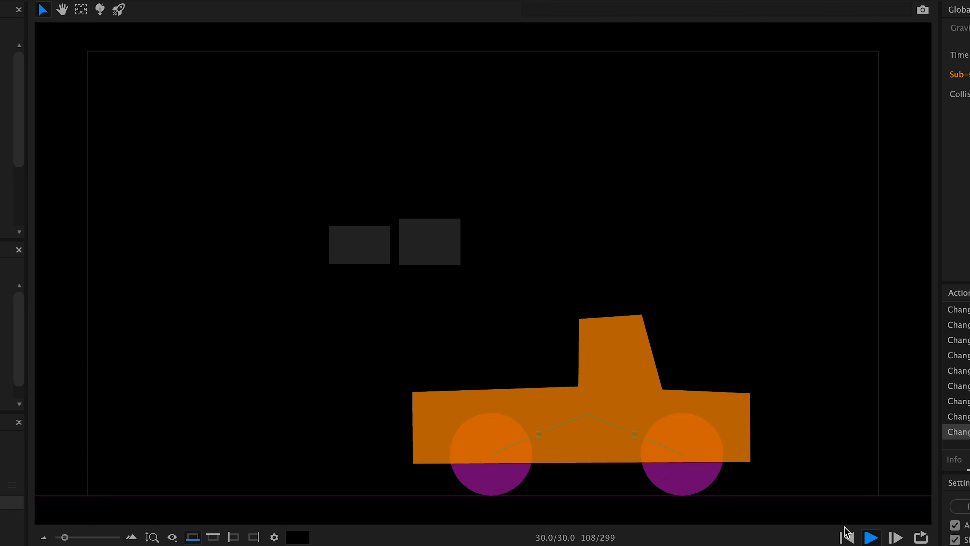
key(space)
drag(768, 489, 417, 461)
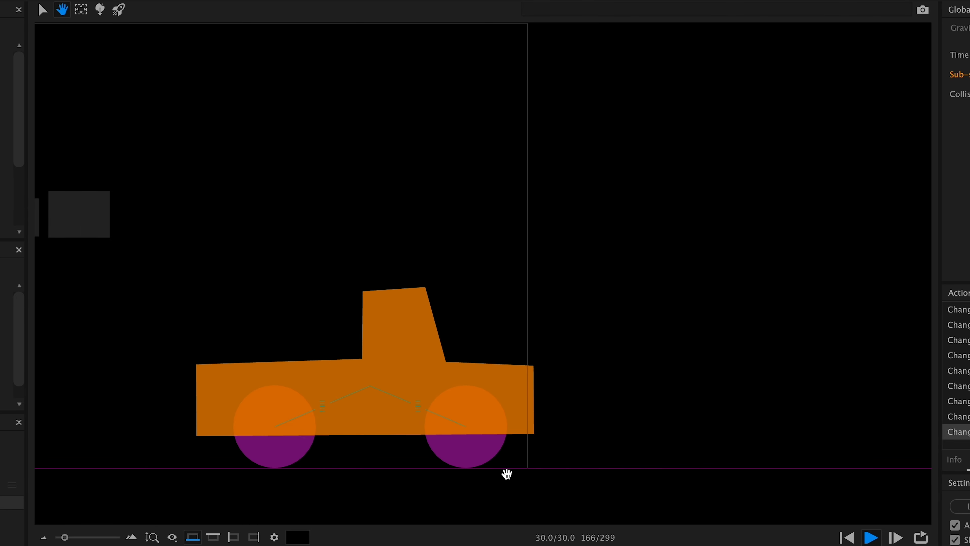
drag(334, 459, 664, 474)
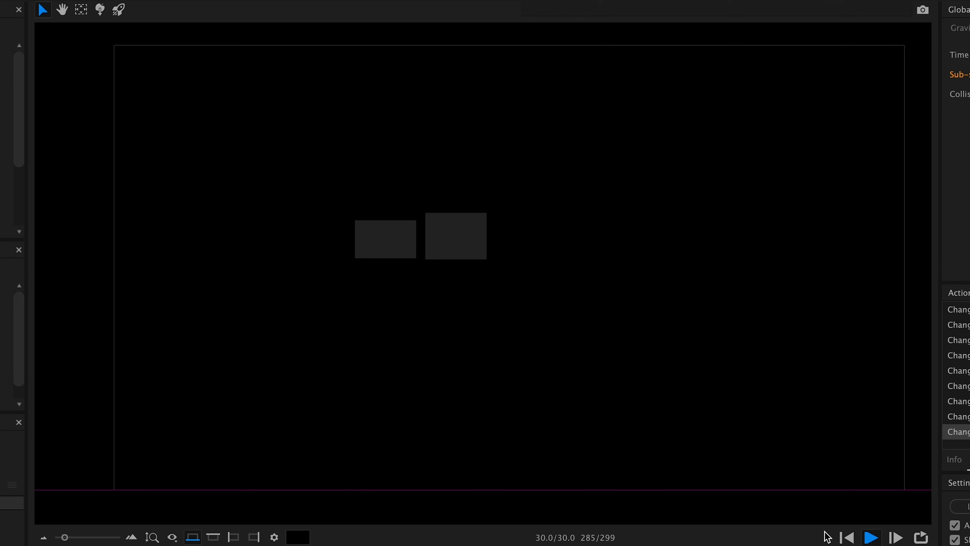
click(851, 538)
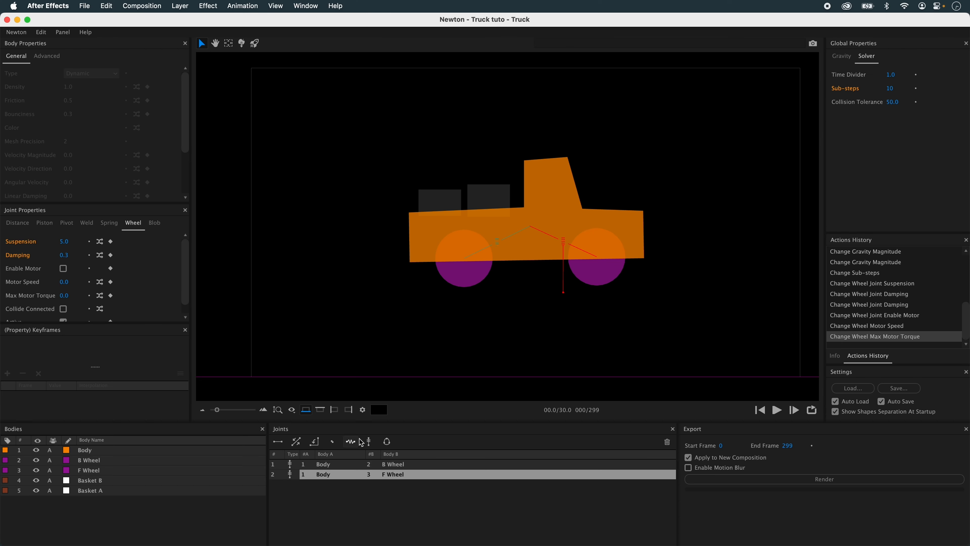
Set the max motor torque of the Body to B Wheel joint to 300.
click(338, 465)
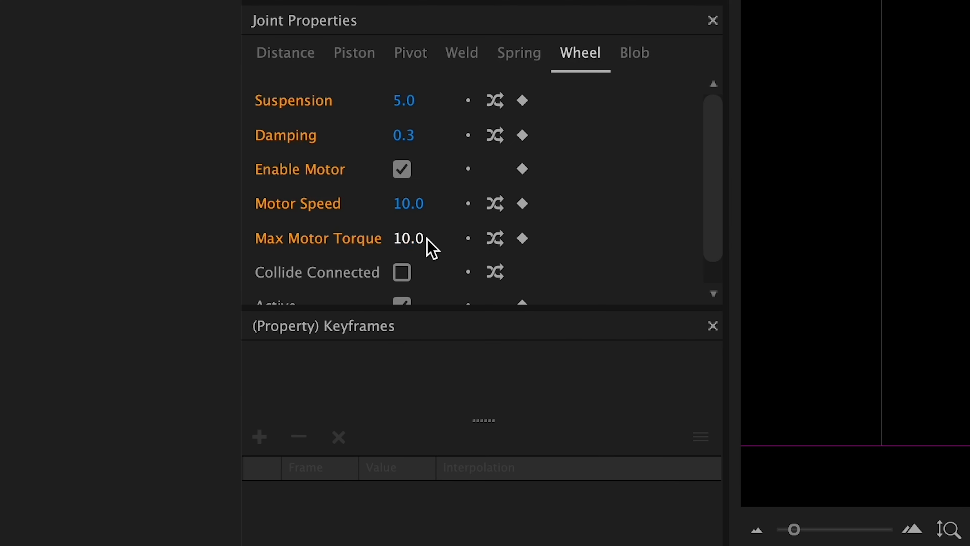
click(70, 296)
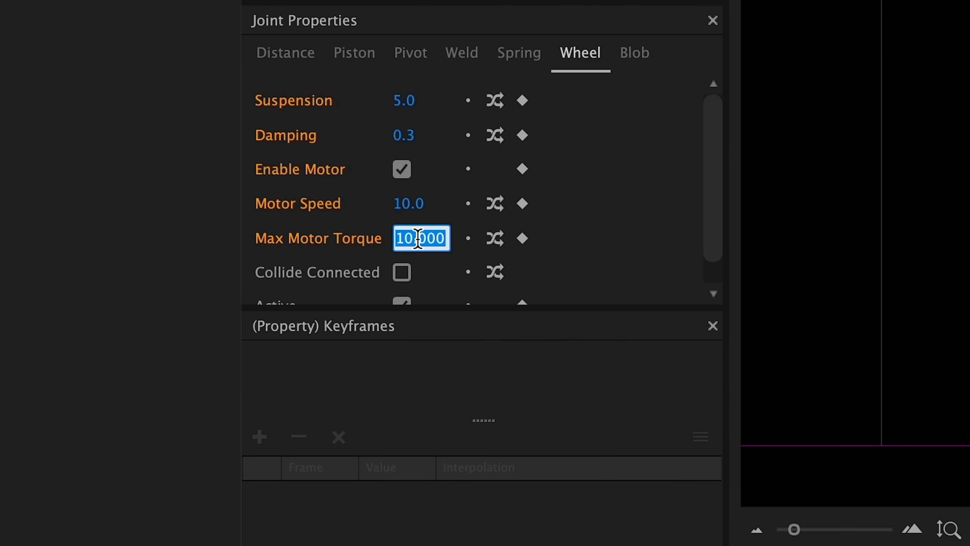
text(300)
key(Return)
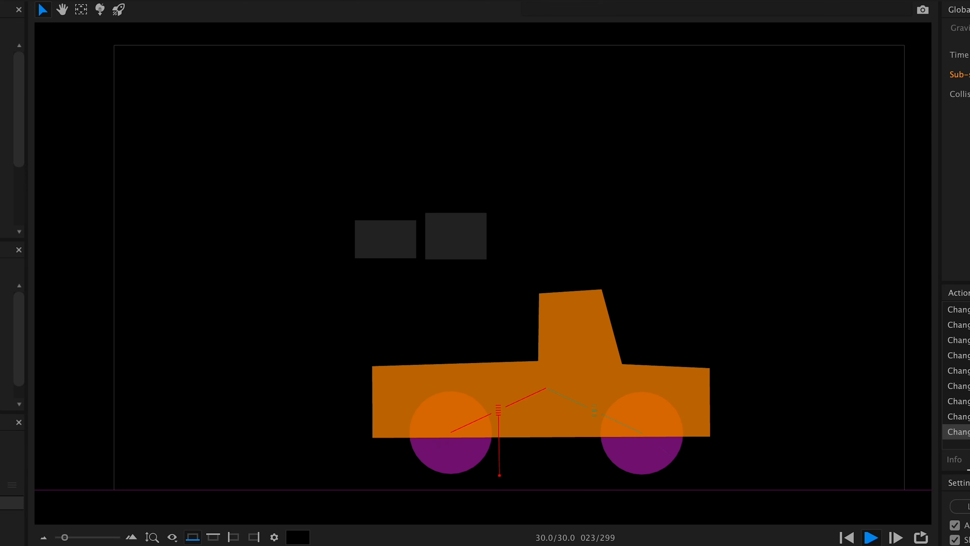
Play the simulation to check the truck's acceleration, rewind to the first frame and deselect the joint.
key(space)
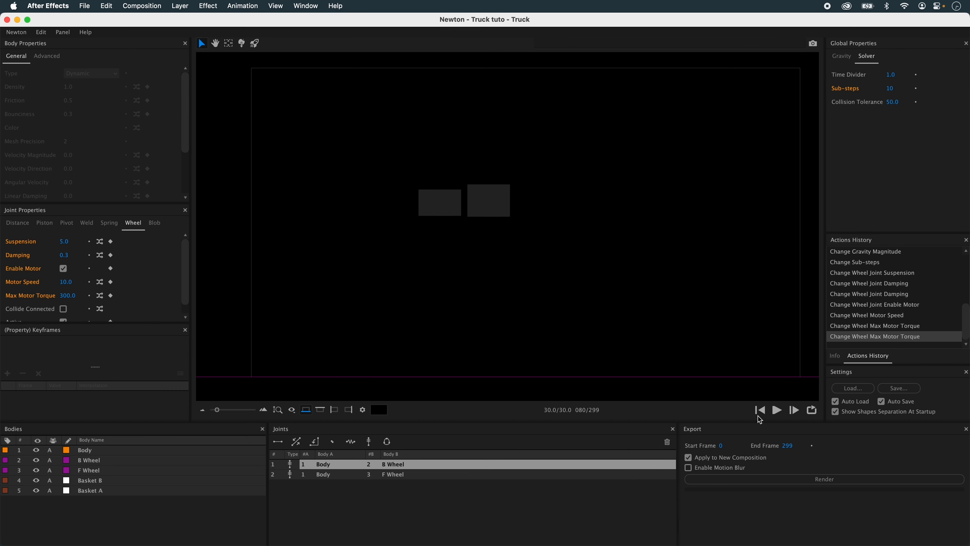
click(760, 411)
click(532, 329)
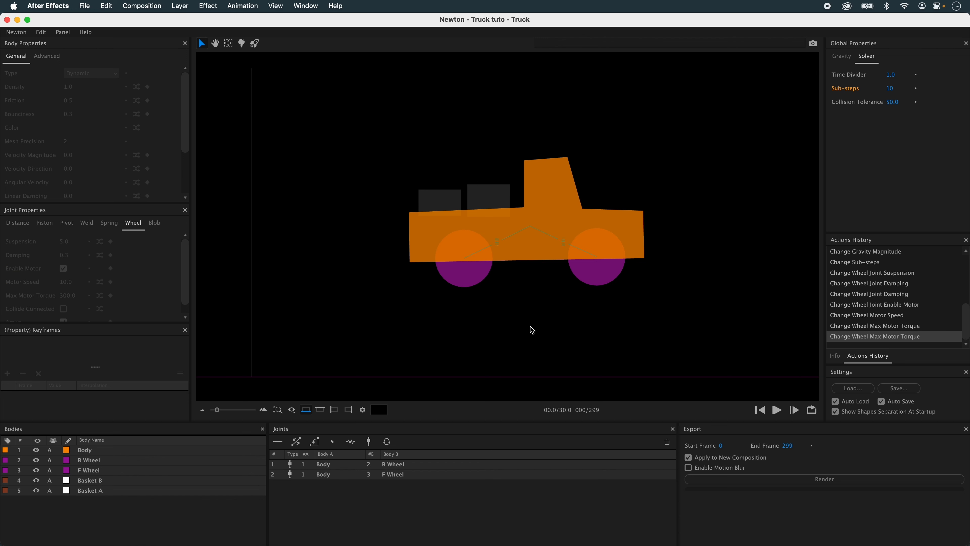
Advance the simulation frame by frame to examine how the truck's wheels turn.
click(475, 286)
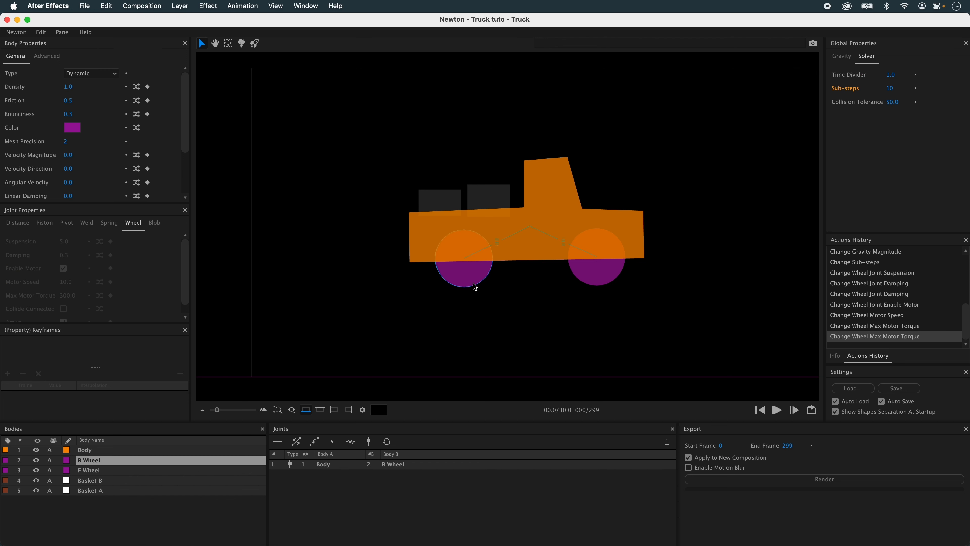
click(630, 350)
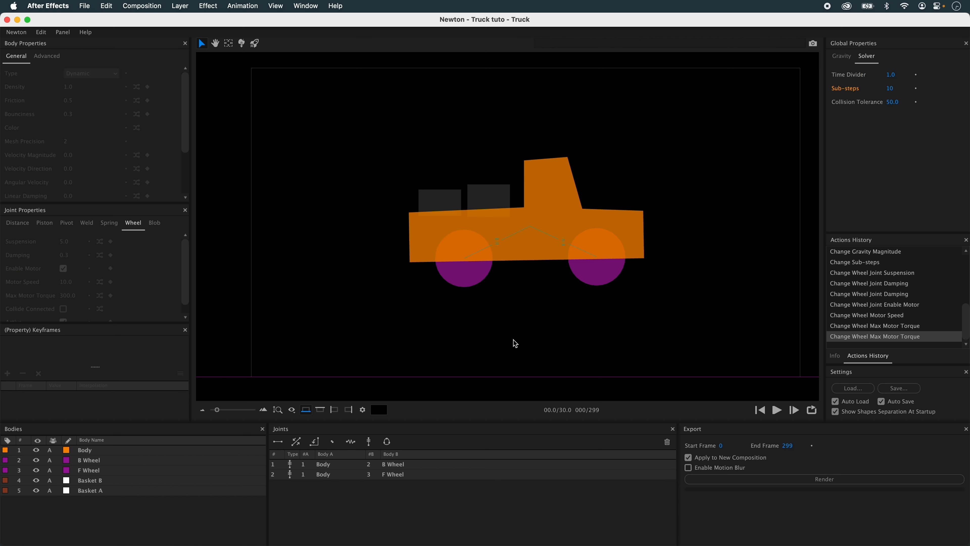
scroll(515, 343, up, 3)
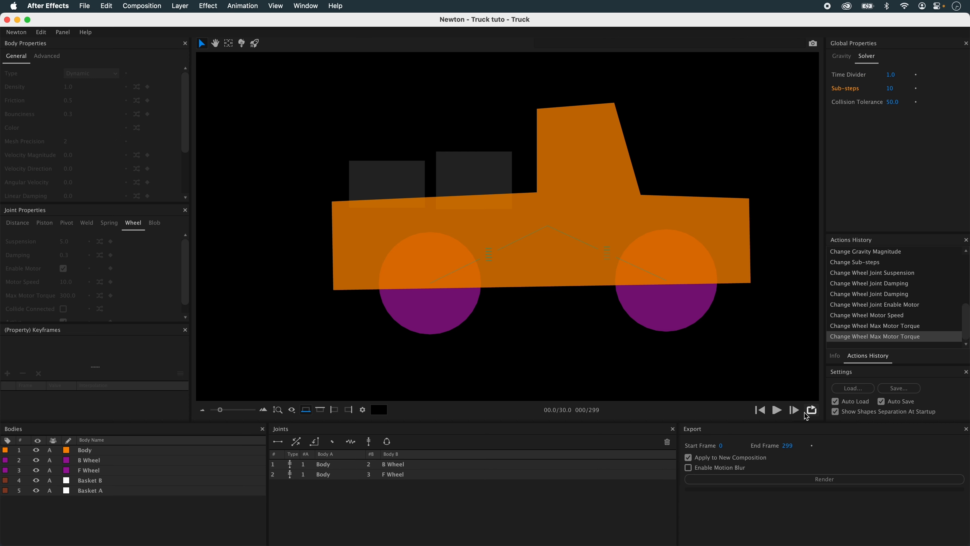
click(794, 411)
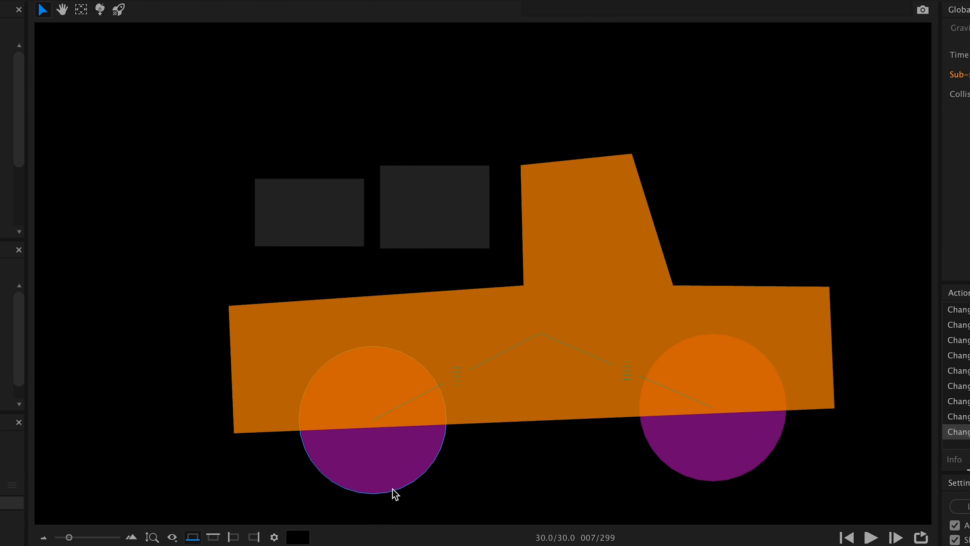
Change the B Wheel body's color to light blue #55aaff.
drag(342, 465, 411, 325)
scroll(401, 342, up, 5)
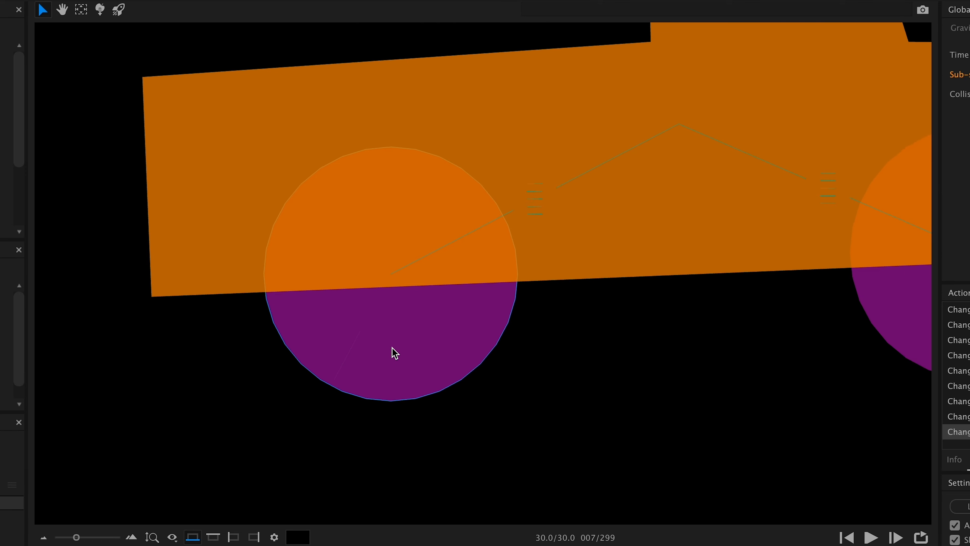
scroll(394, 352, up, 1)
scroll(348, 375, up, 2)
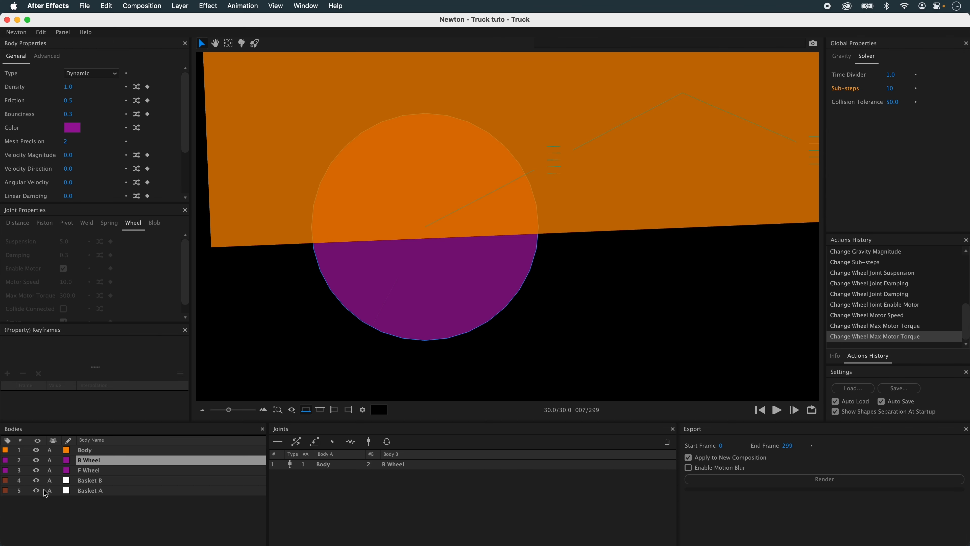
click(72, 127)
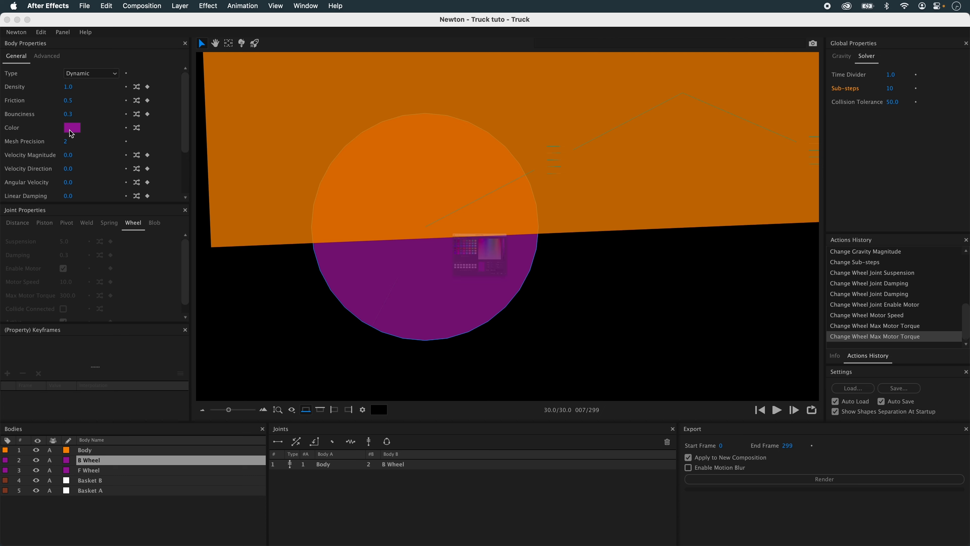
click(354, 305)
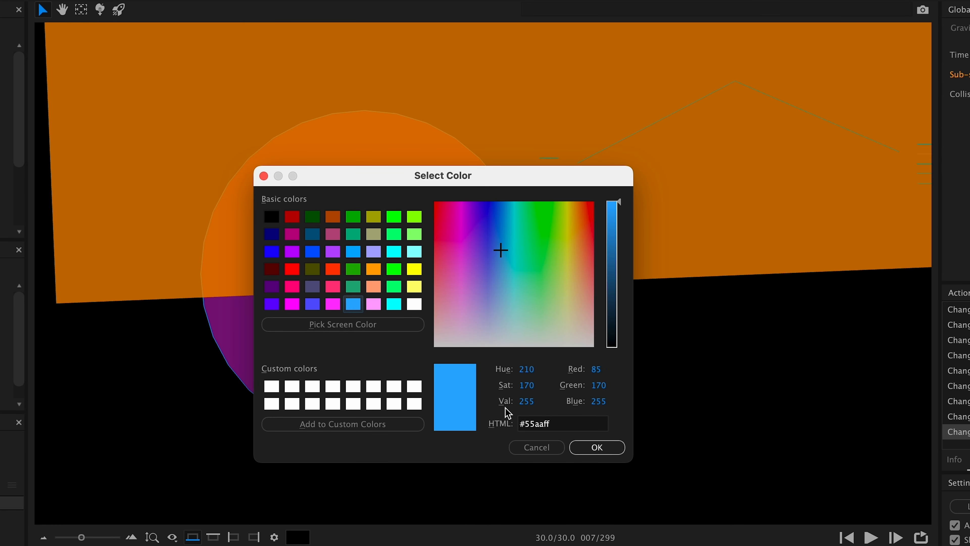
click(595, 447)
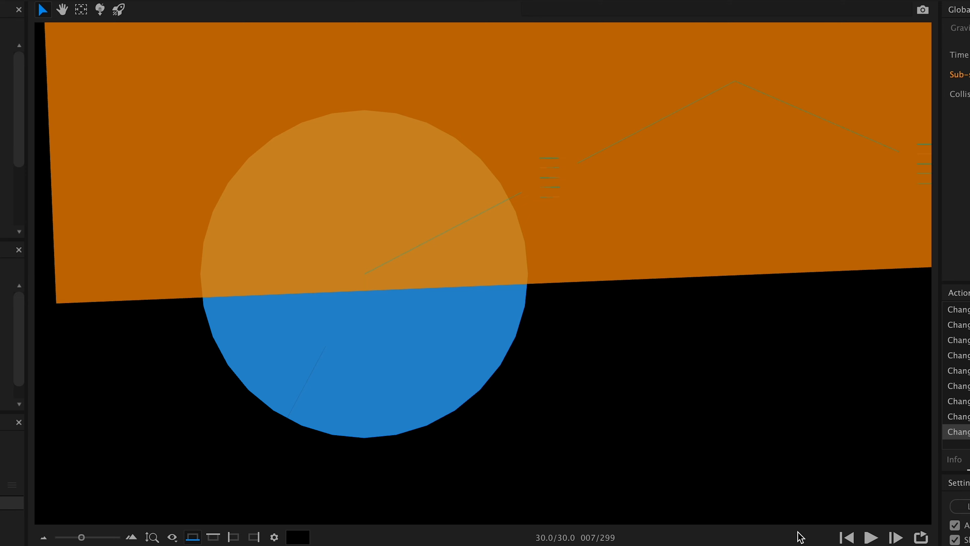
Advance the simulation frame by frame to check the blue wheel's rotation, and rewind to the first frame.
click(899, 537)
click(899, 538)
click(899, 538)
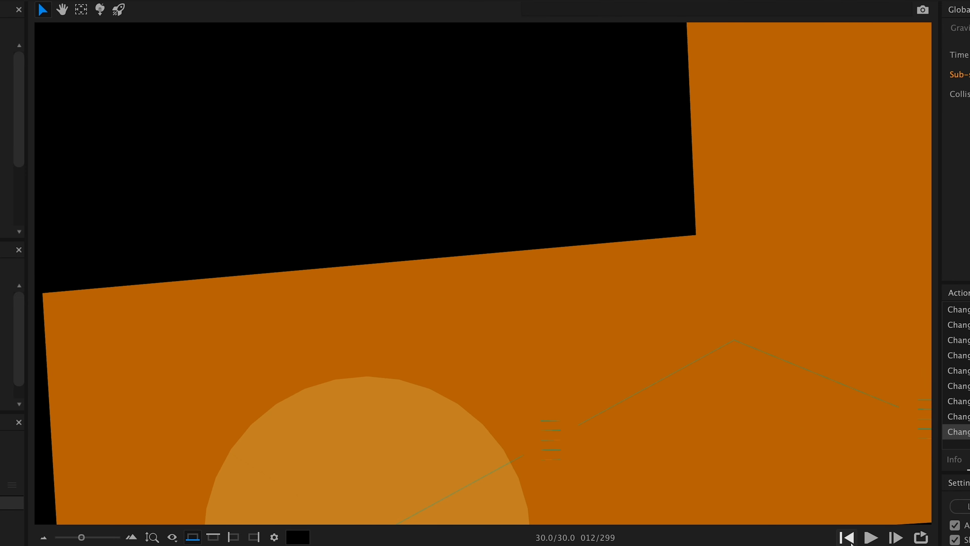
click(846, 538)
scroll(426, 388, down, 5)
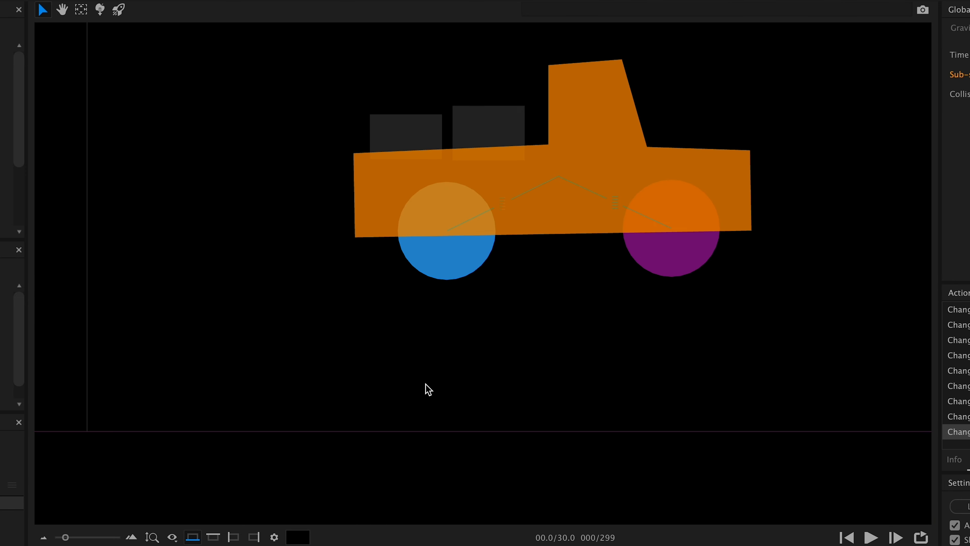
Set the friction of the B Wheel body to 100.
scroll(427, 391, up, 5)
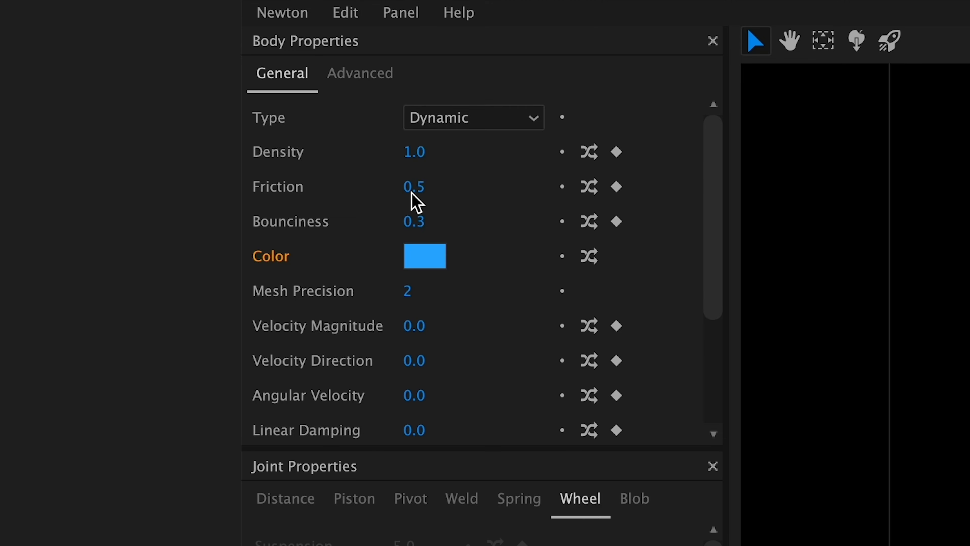
click(411, 193)
text(100)
key(Return)
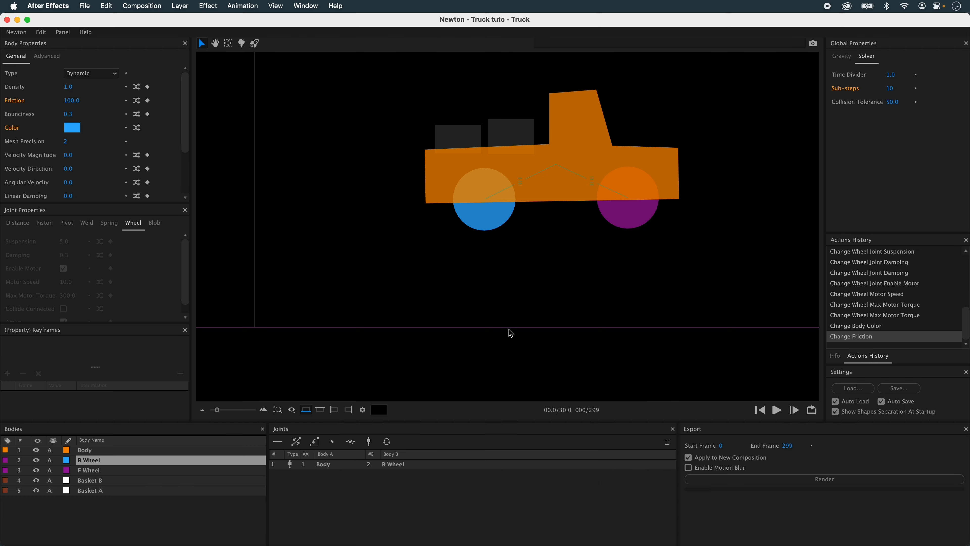
Play the simulation to check the truck's drive with the higher wheel friction, and rewind to the first frame.
click(777, 409)
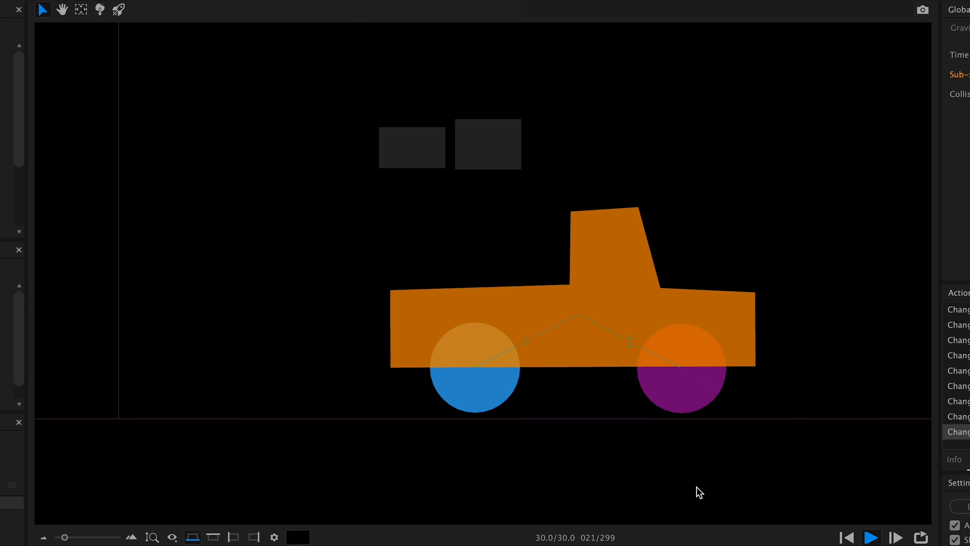
scroll(696, 486, down, 5)
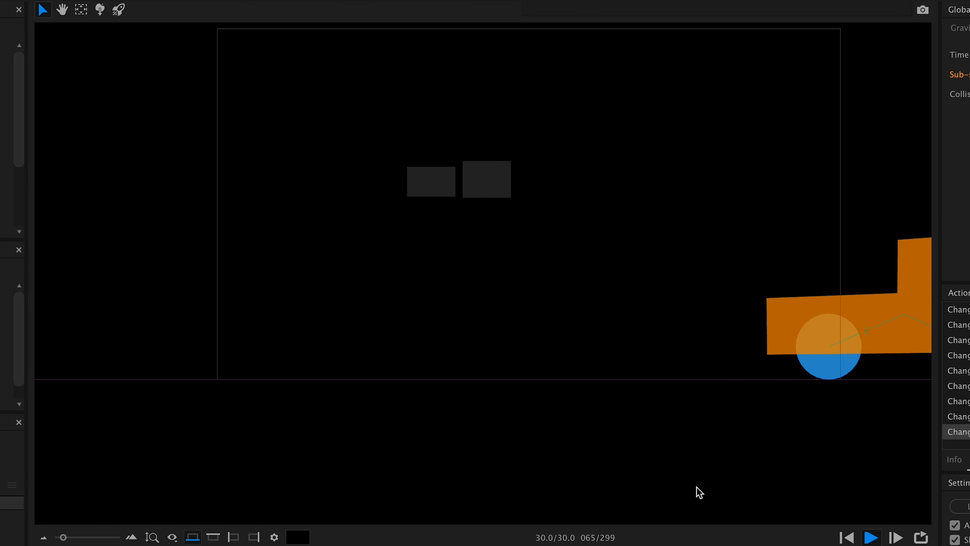
scroll(699, 493, down, 5)
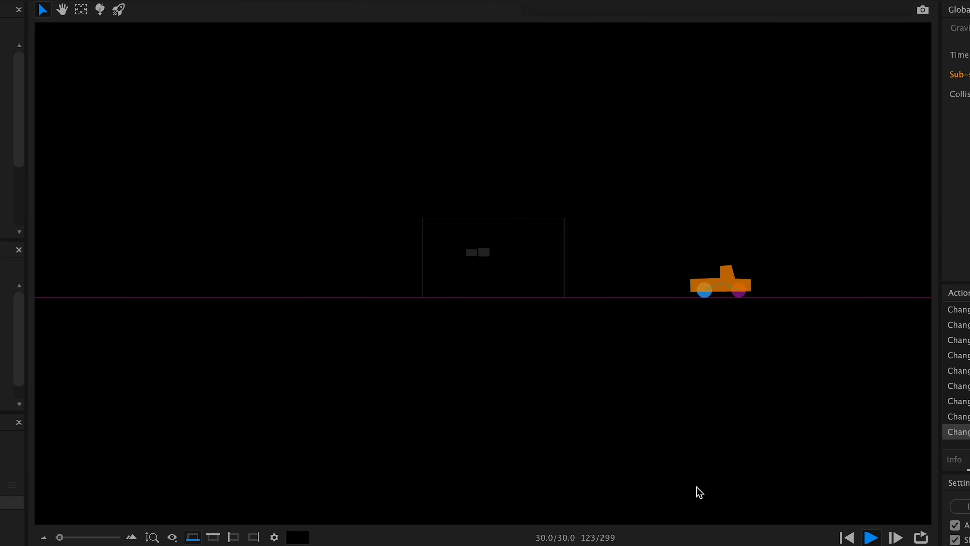
click(847, 537)
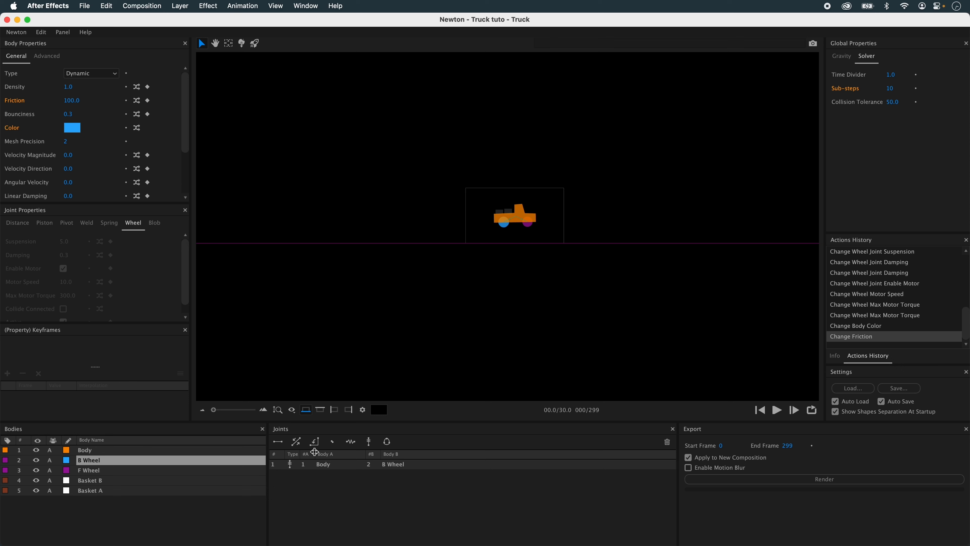
Set the motor speed of the Body to B Wheel joint to 40.
click(314, 463)
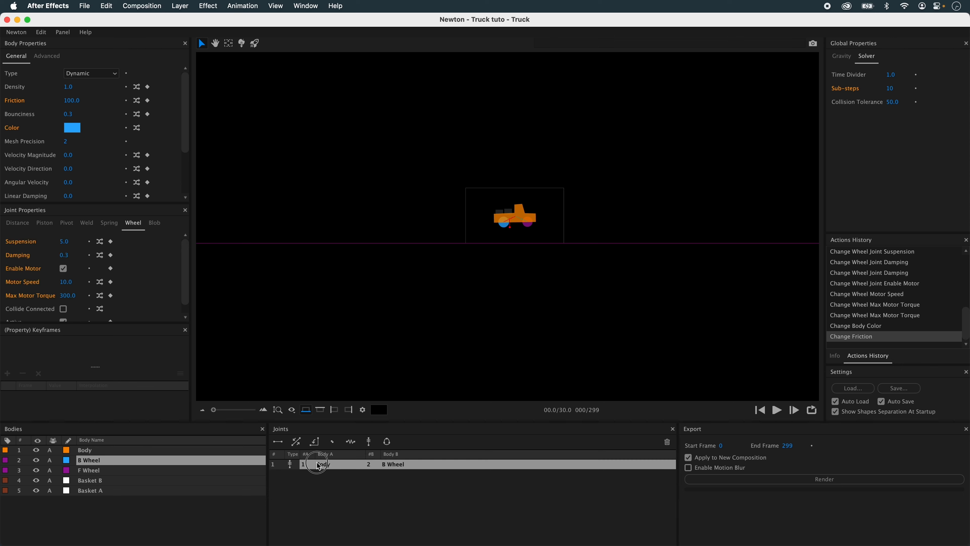
click(68, 282)
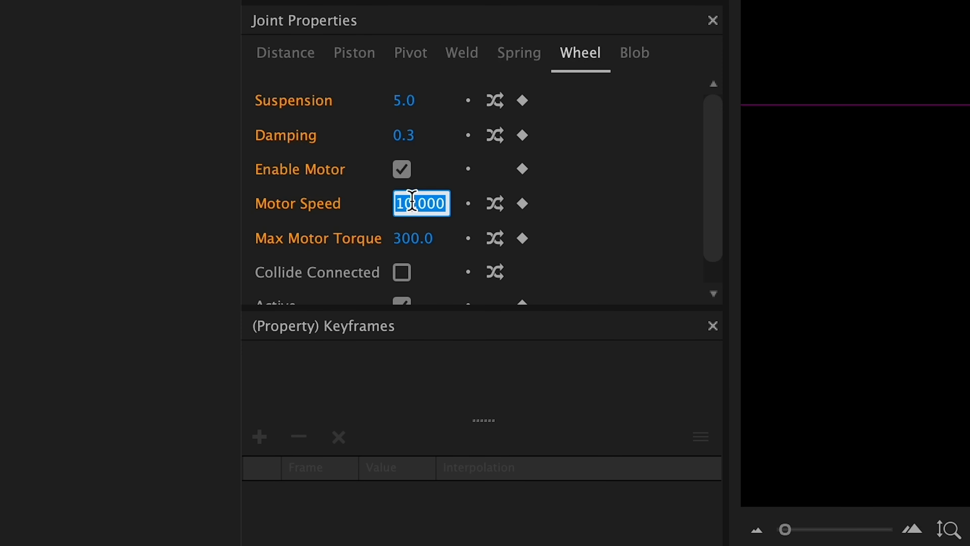
text(400)
key(Return)
Play the simulation to check the truck's speed with the faster motor, and rewind to the first frame.
key(space)
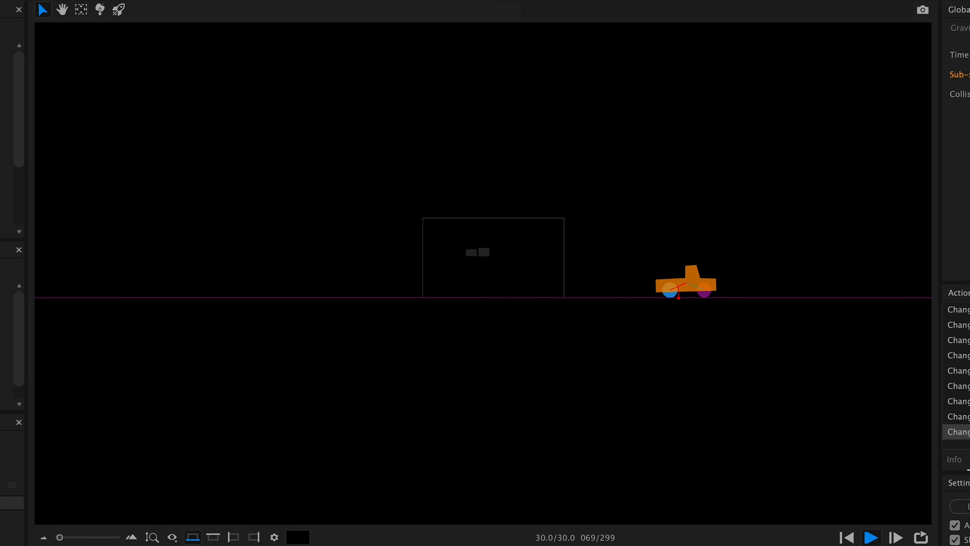
key(space)
key(Home)
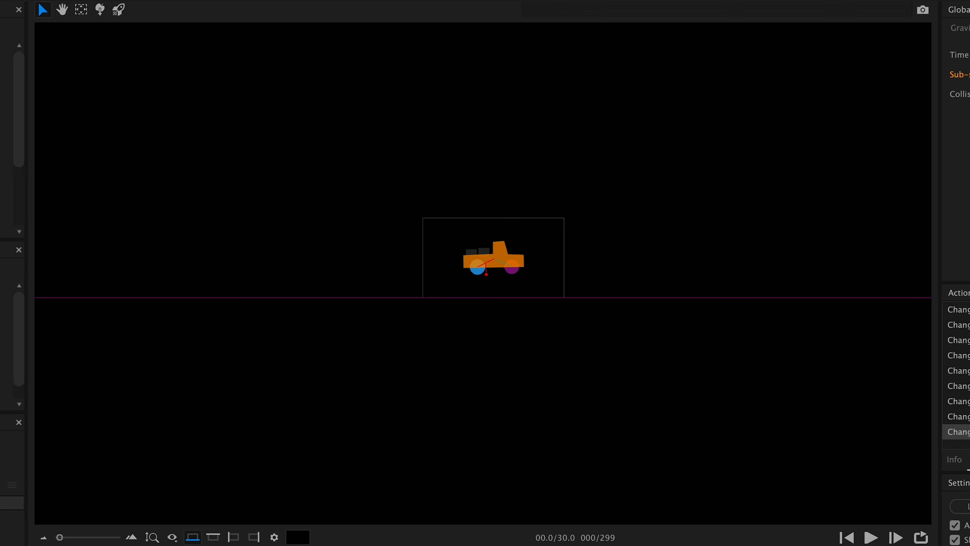
scroll(496, 299, up, 5)
scroll(495, 299, down, 2)
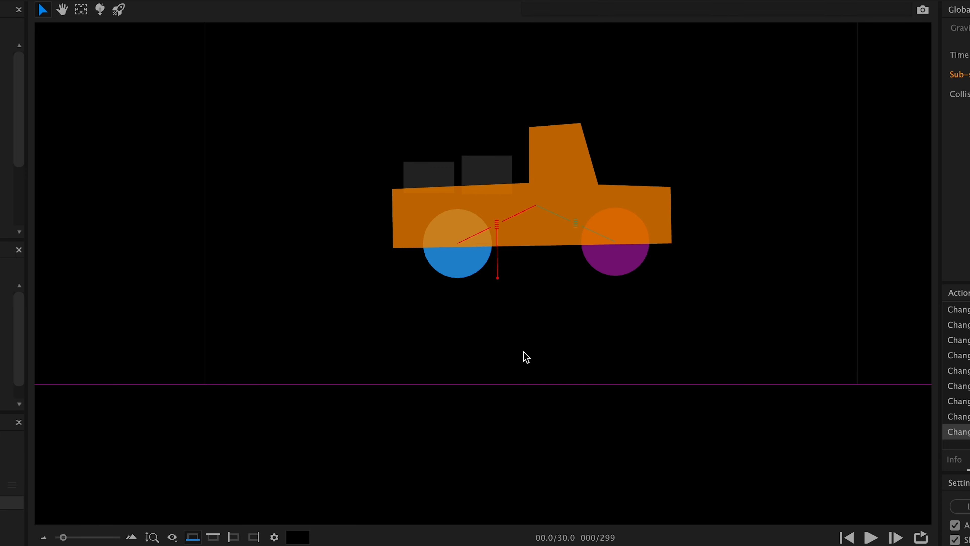
Add a first keyframe to the motor speed of the Body to B Wheel joint.
drag(537, 347, 445, 385)
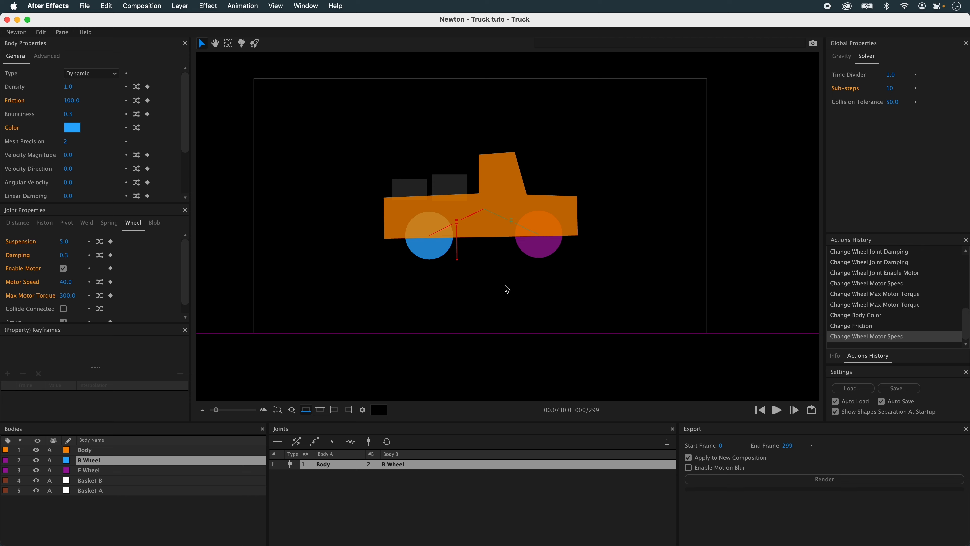
drag(504, 285, 496, 318)
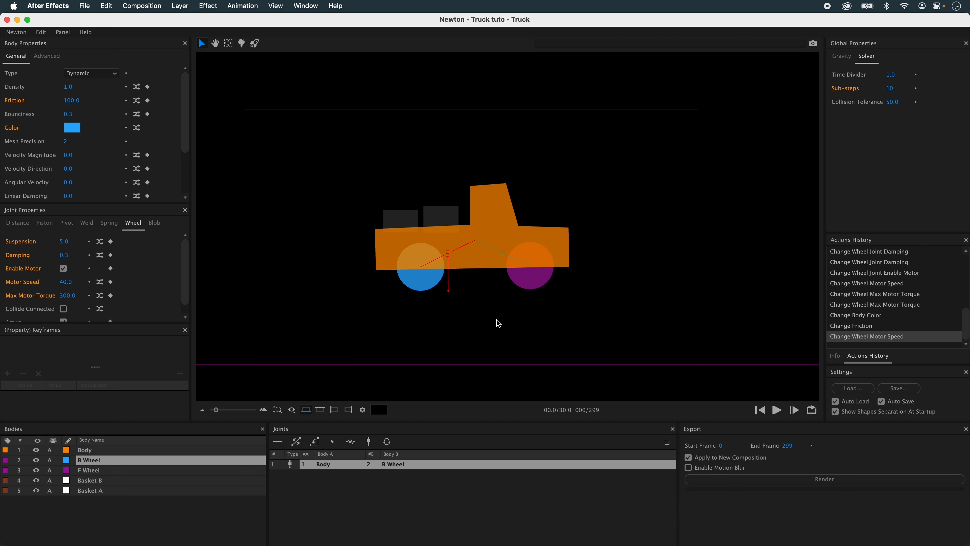
scroll(496, 319, up, 1)
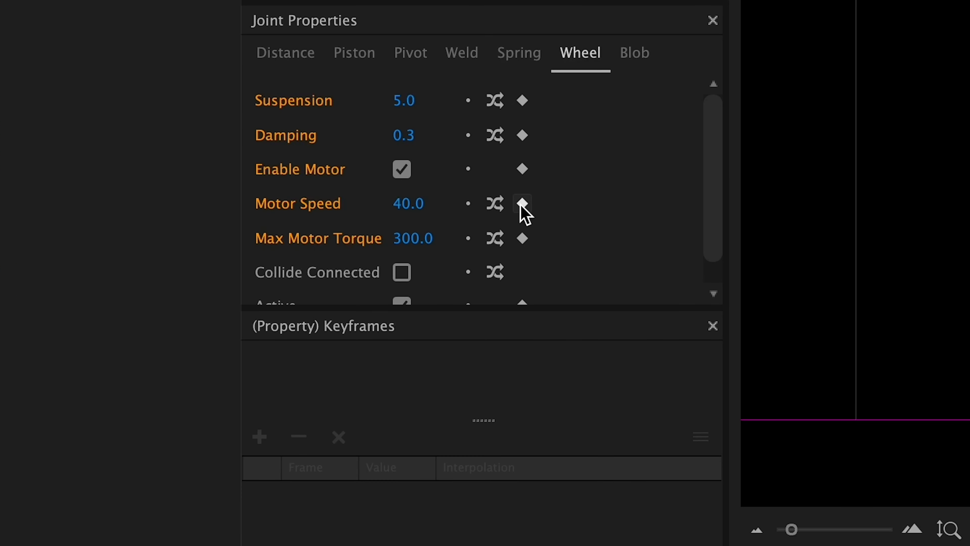
click(110, 282)
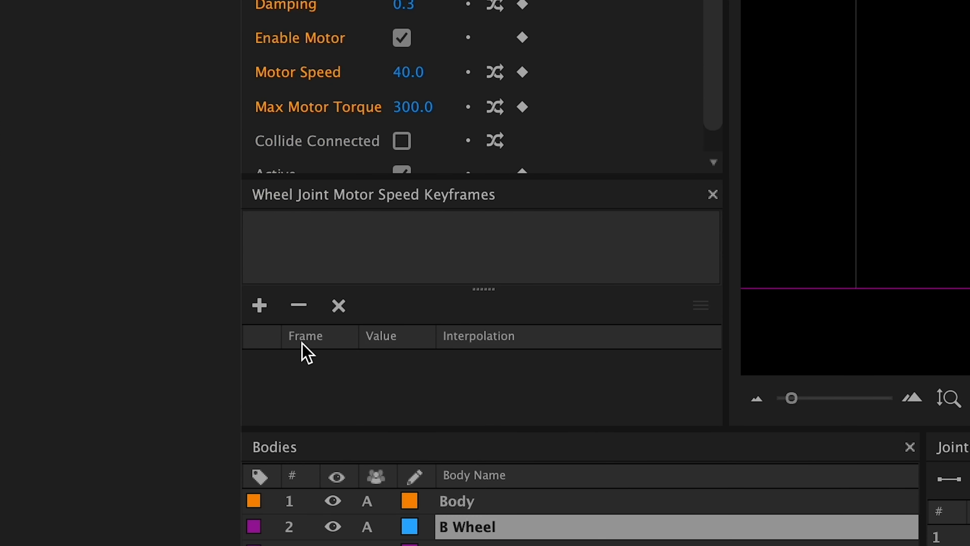
click(259, 305)
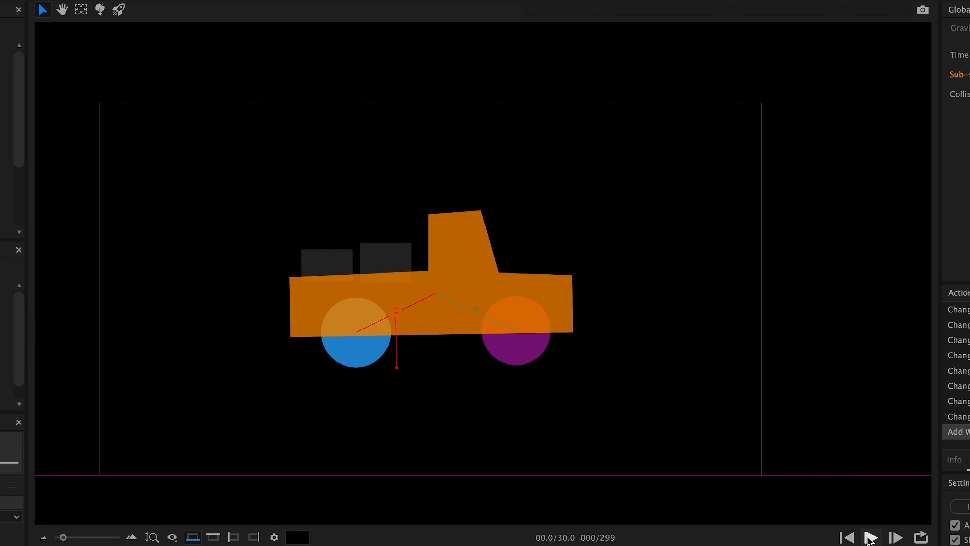
click(871, 537)
click(870, 537)
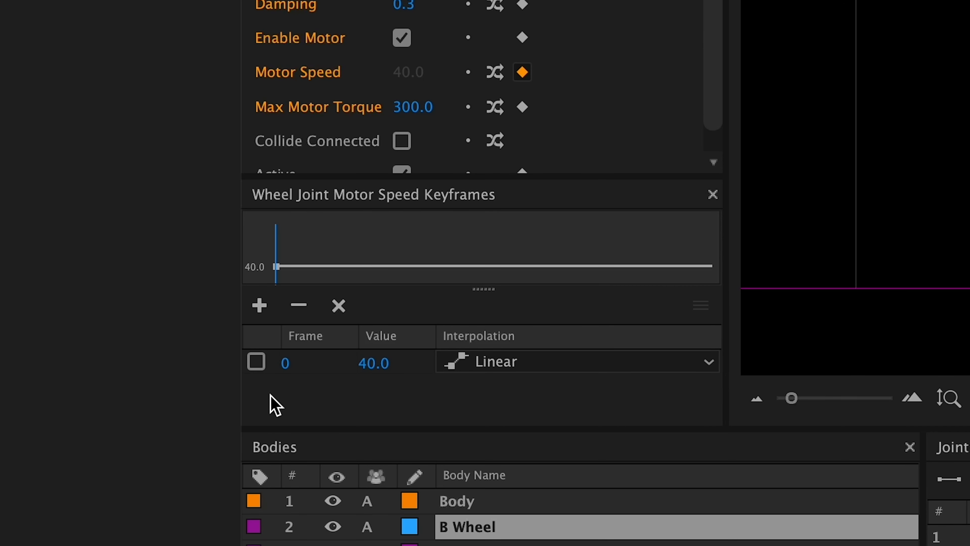
Move the motor speed keyframe to frame 40 and set its value to 0.
double_click(288, 366)
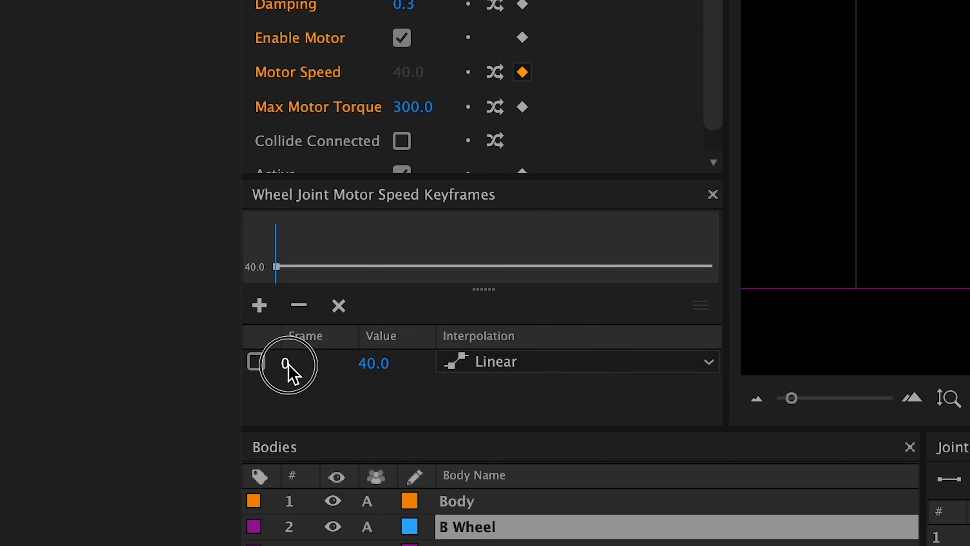
text(40)
key(Return)
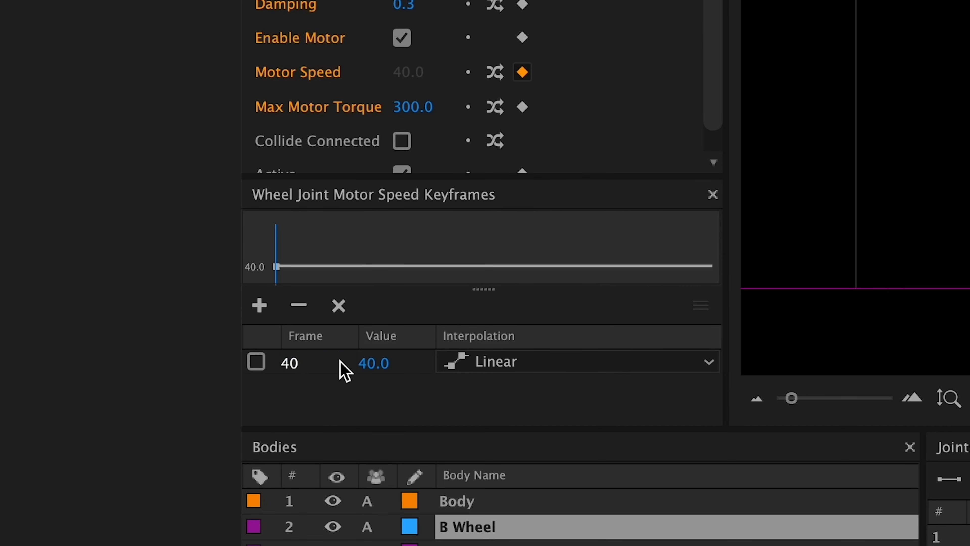
double_click(373, 362)
text(0)
key(Return)
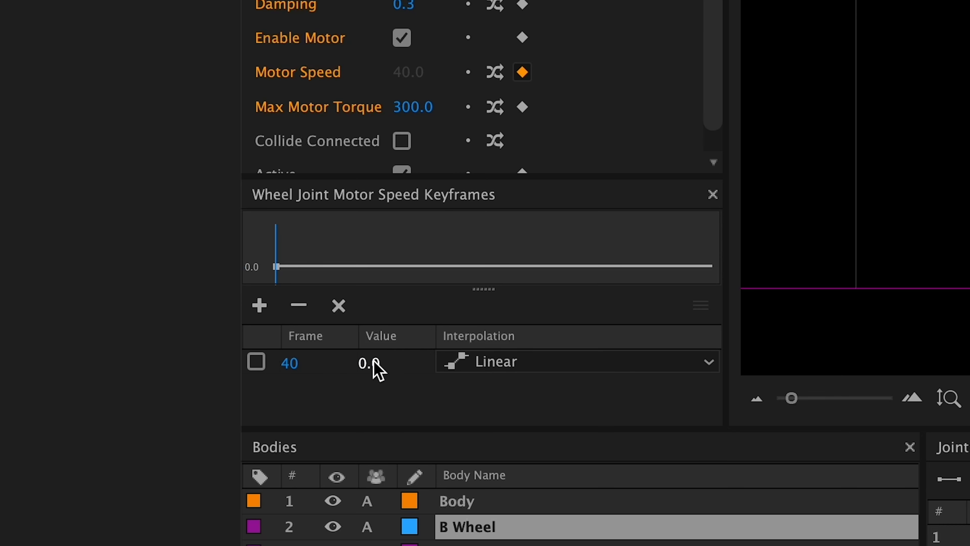
Add a second motor speed keyframe at frame 90 with a value of 40.
click(259, 305)
double_click(296, 392)
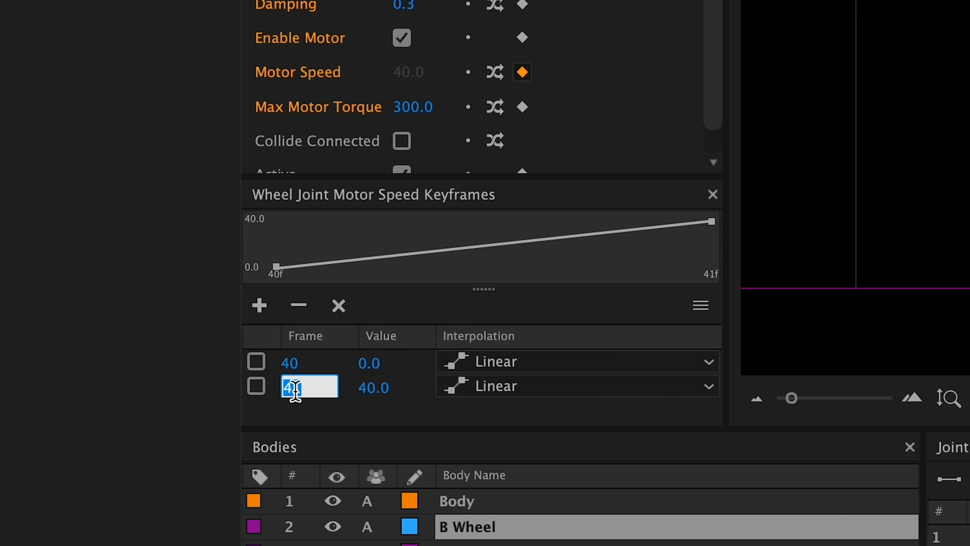
text(90)
key(Return)
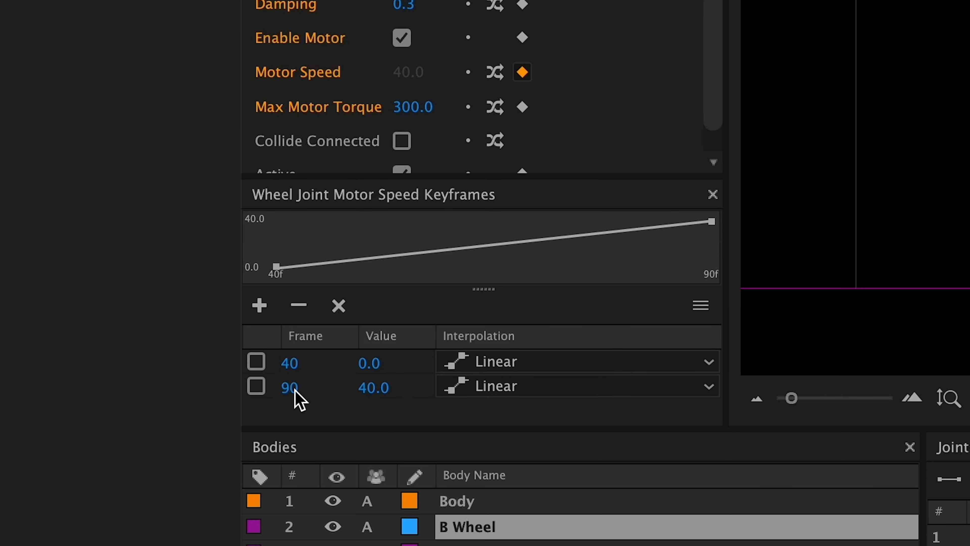
Change the interpolation type of the motor speed keyframe at frame 40.
click(368, 390)
click(512, 369)
click(497, 433)
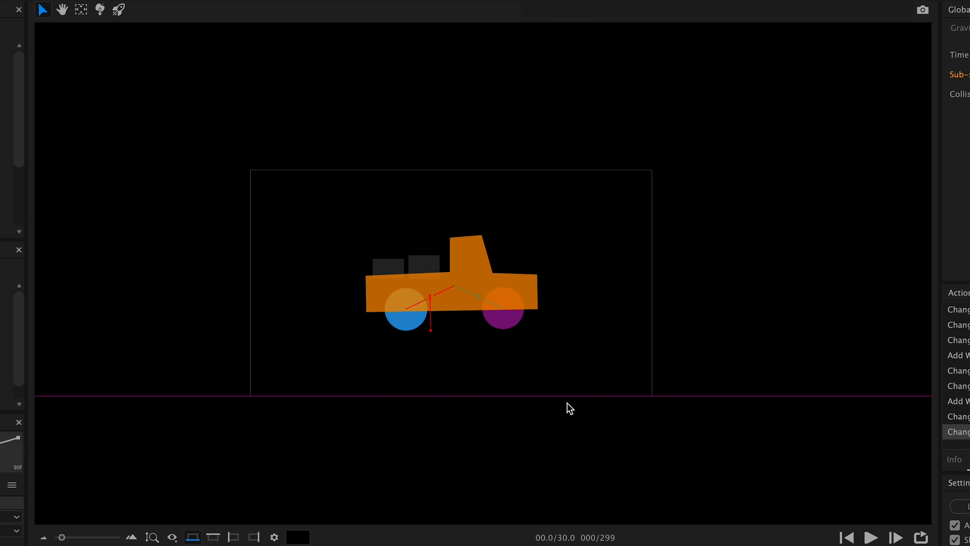
scroll(420, 451, up, 2)
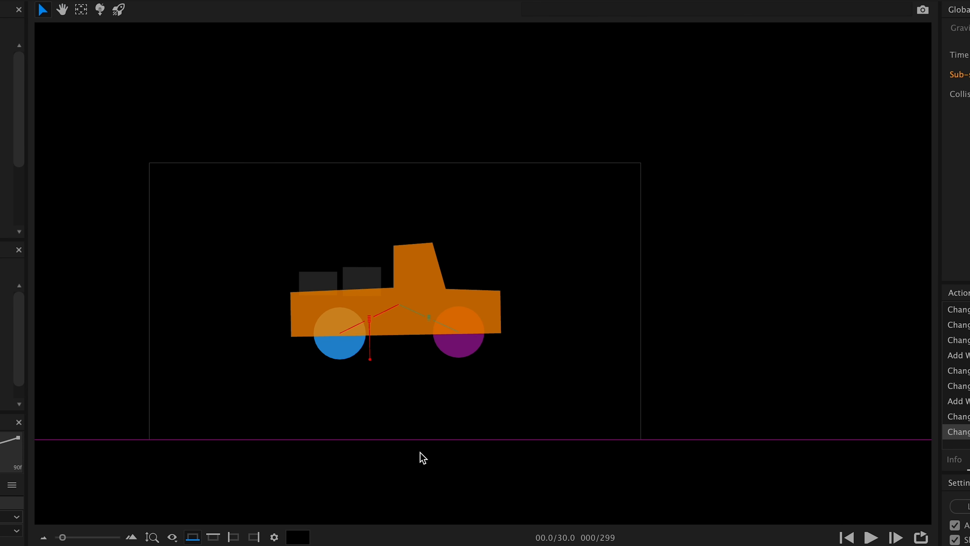
Play the simulation several times from the start to examine how the truck drops and accelerates with the keyframed motor speed.
drag(529, 434, 415, 451)
scroll(415, 452, down, 3)
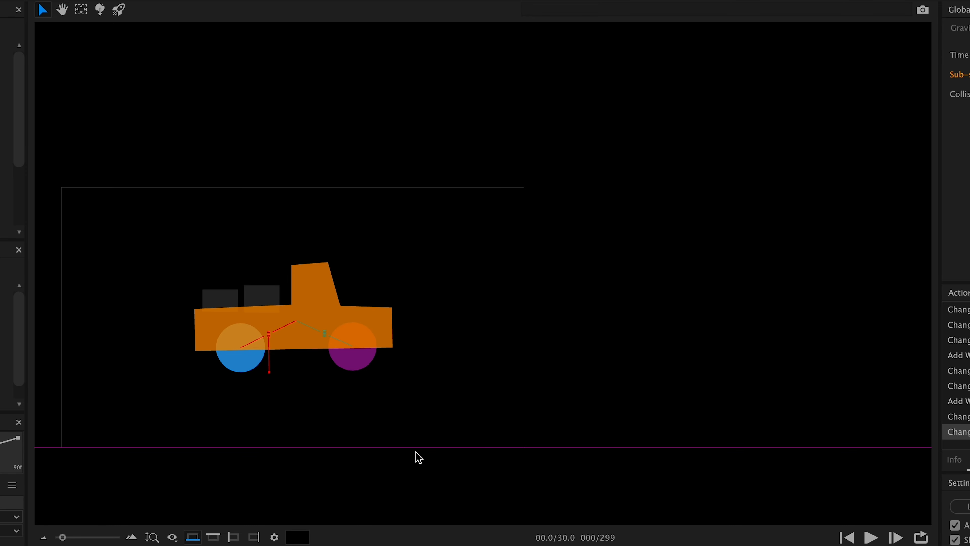
click(867, 537)
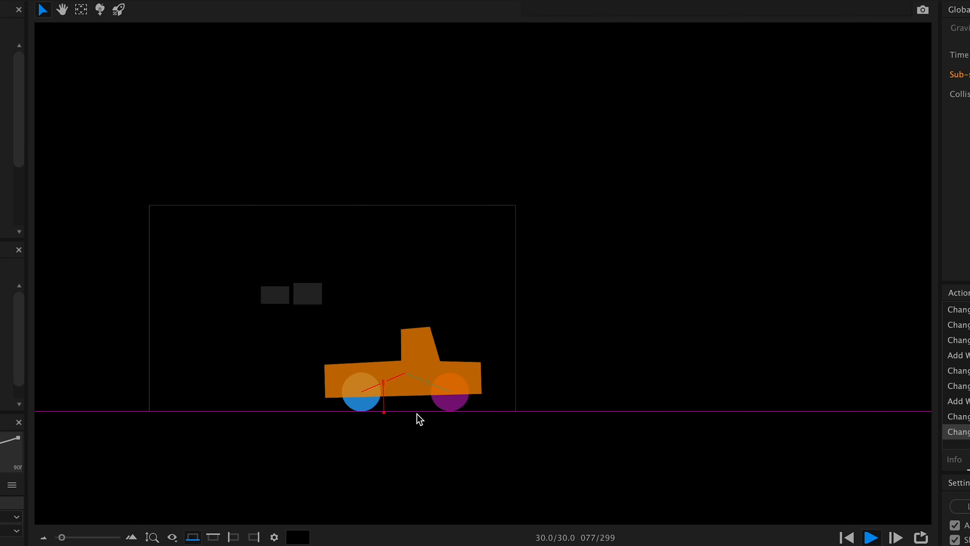
scroll(829, 410, down, 10)
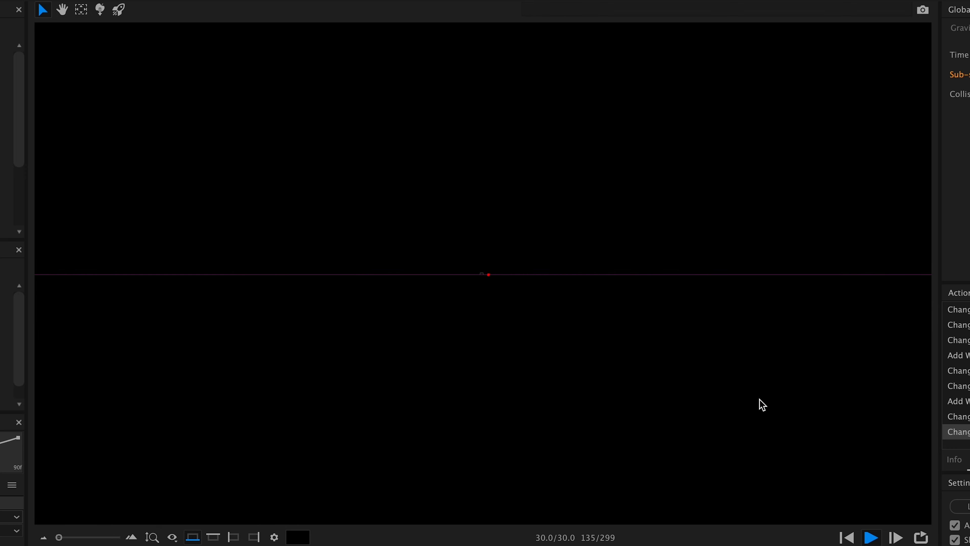
scroll(758, 400, up, 8)
scroll(758, 400, down, 1)
click(846, 537)
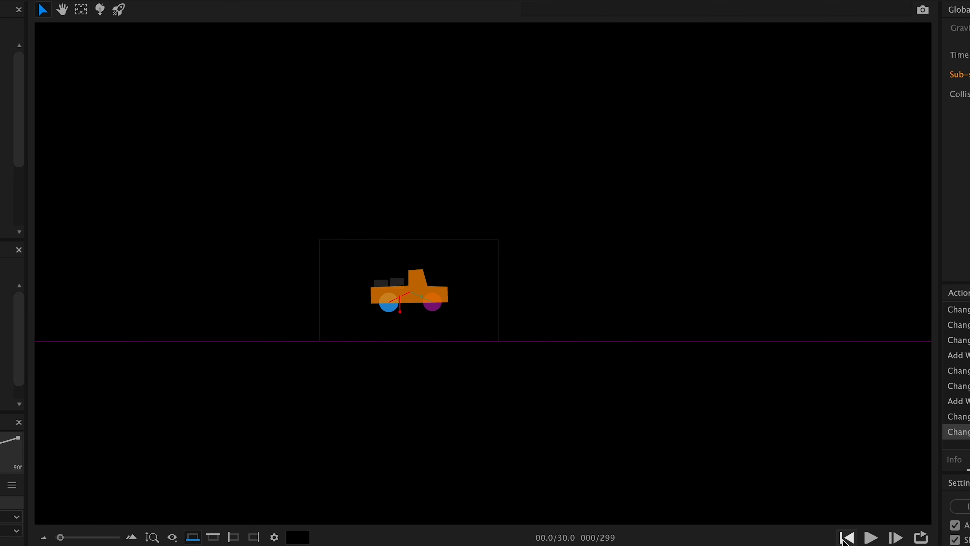
drag(662, 430, 444, 509)
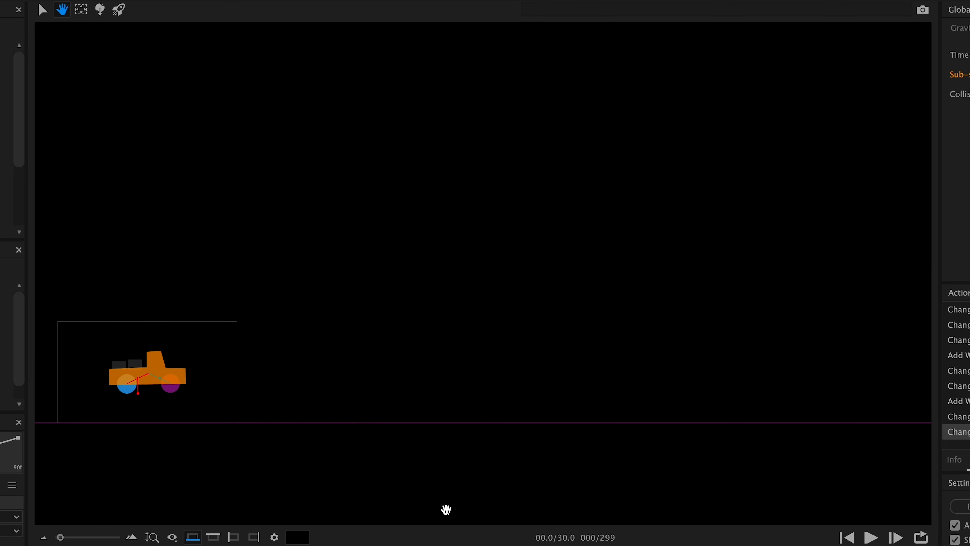
click(874, 539)
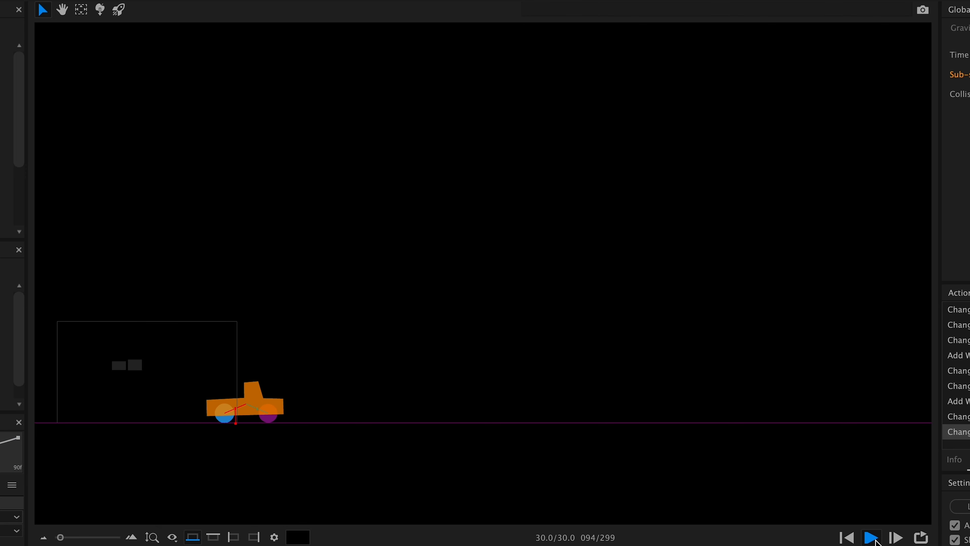
click(847, 537)
key(h)
drag(205, 438, 431, 449)
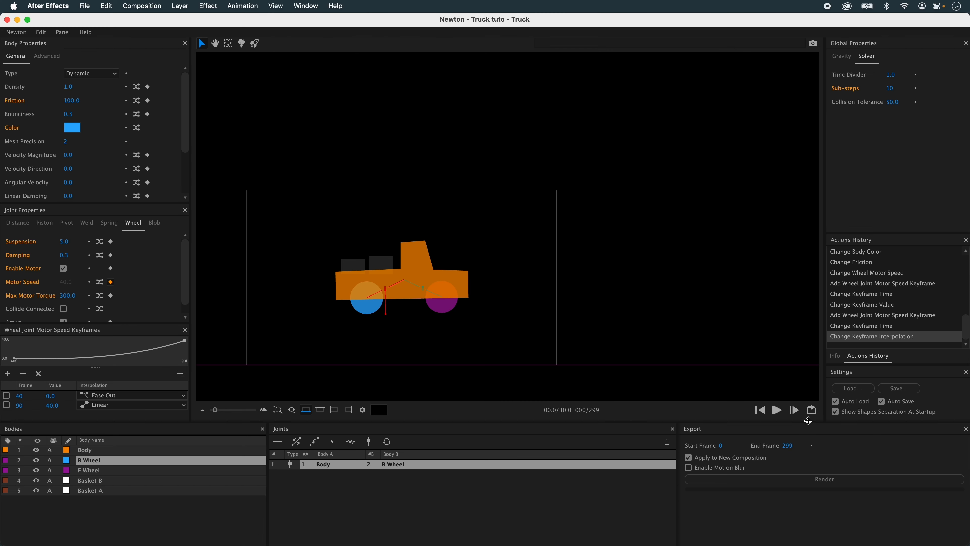
click(777, 411)
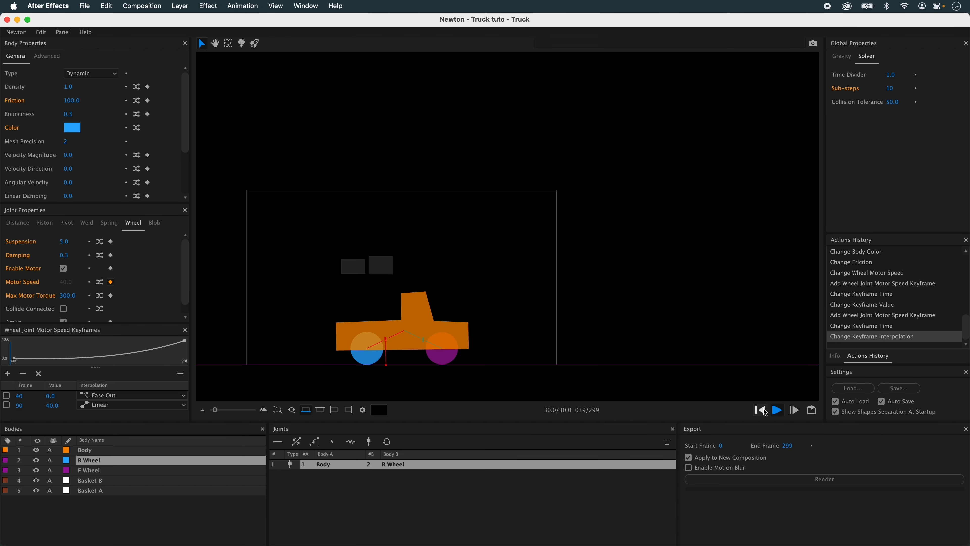
click(765, 411)
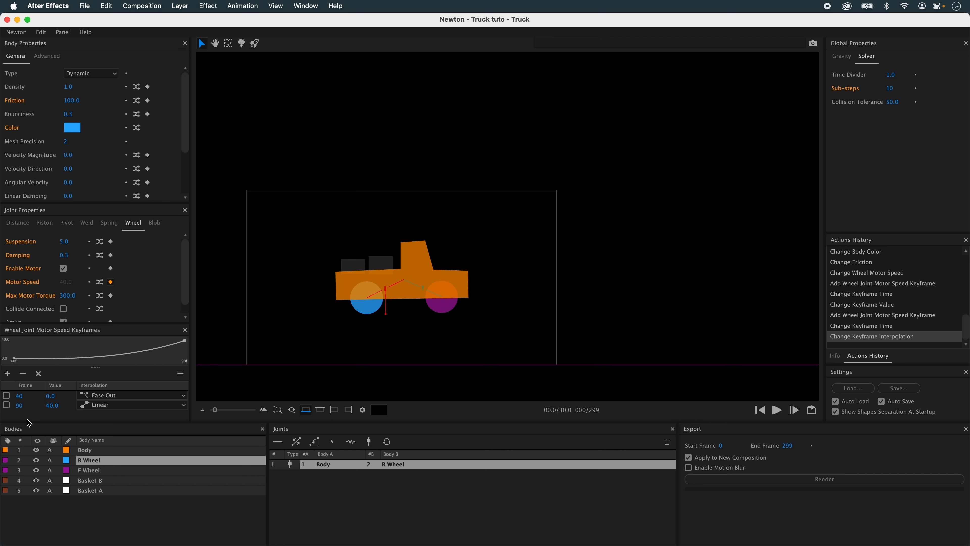
Move the second motor speed keyframe of the Body to B Wheel joint to frame 45.
click(314, 354)
click(400, 298)
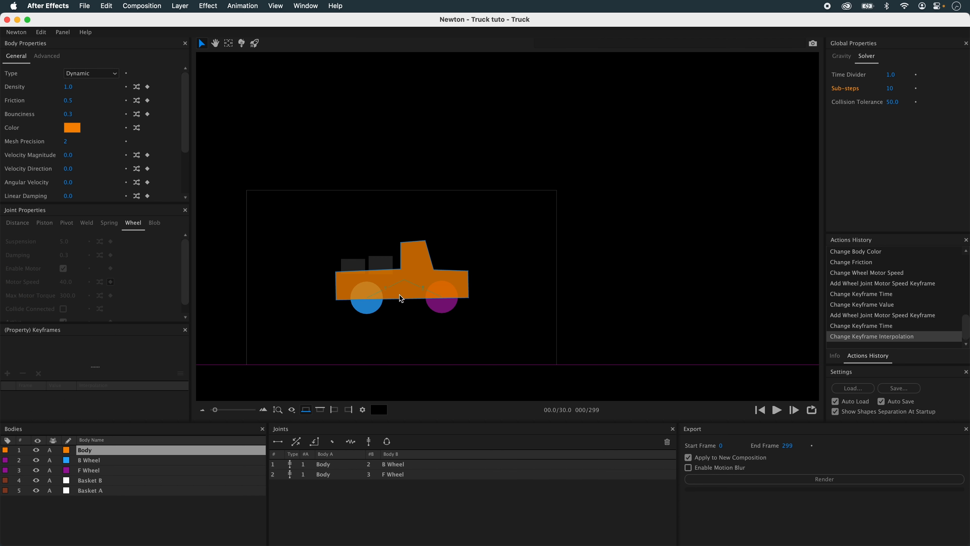
click(330, 467)
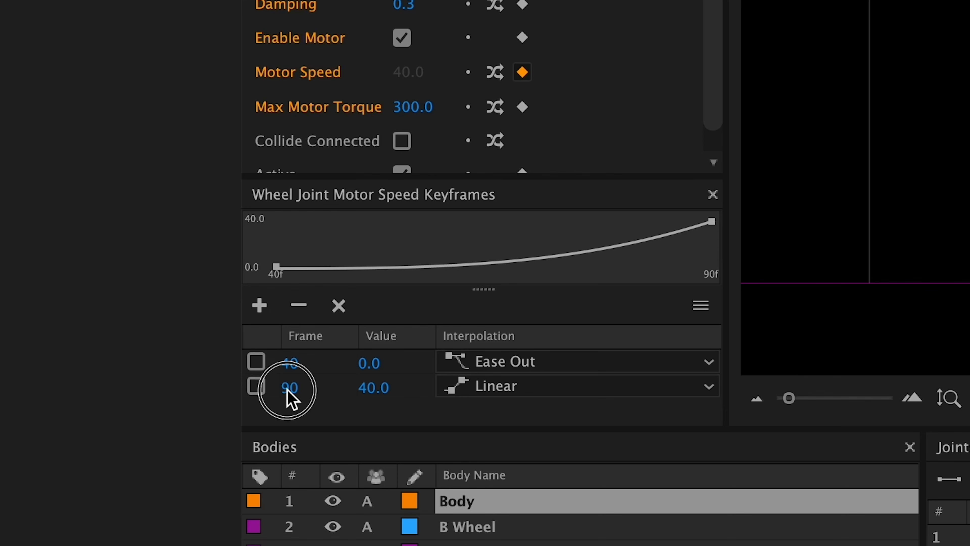
double_click(19, 407)
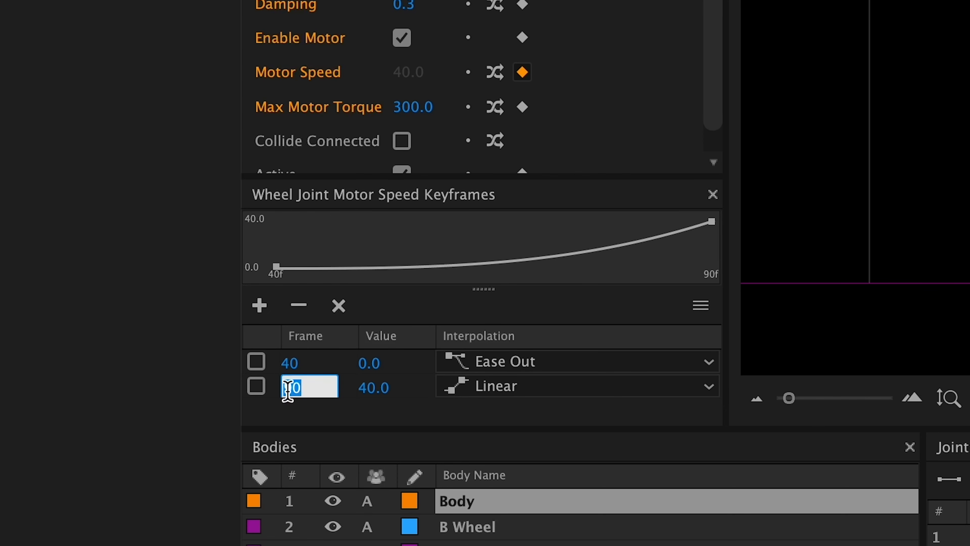
text(45)
key(Return)
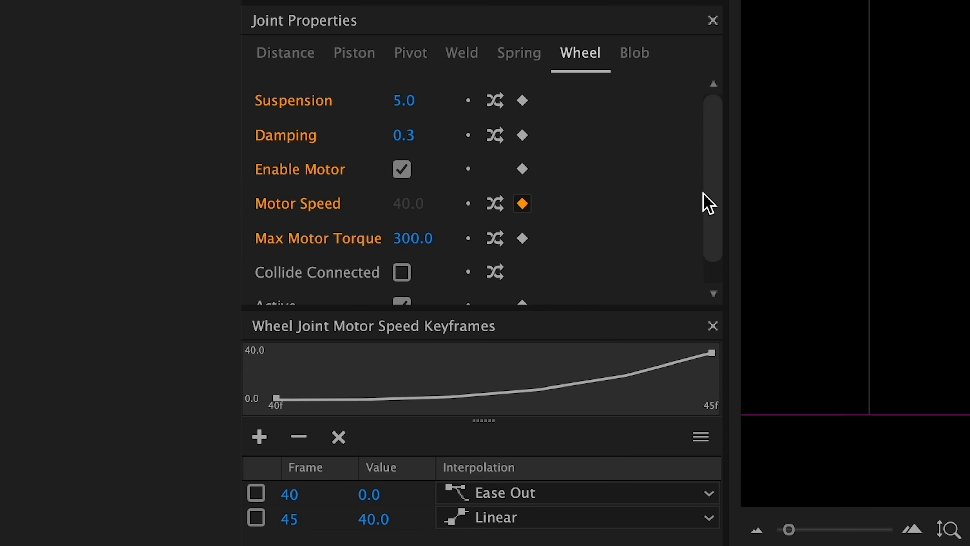
Try a Max Motor Torque of 100 on the Body to B Wheel joint.
drag(705, 70, 717, 125)
click(412, 210)
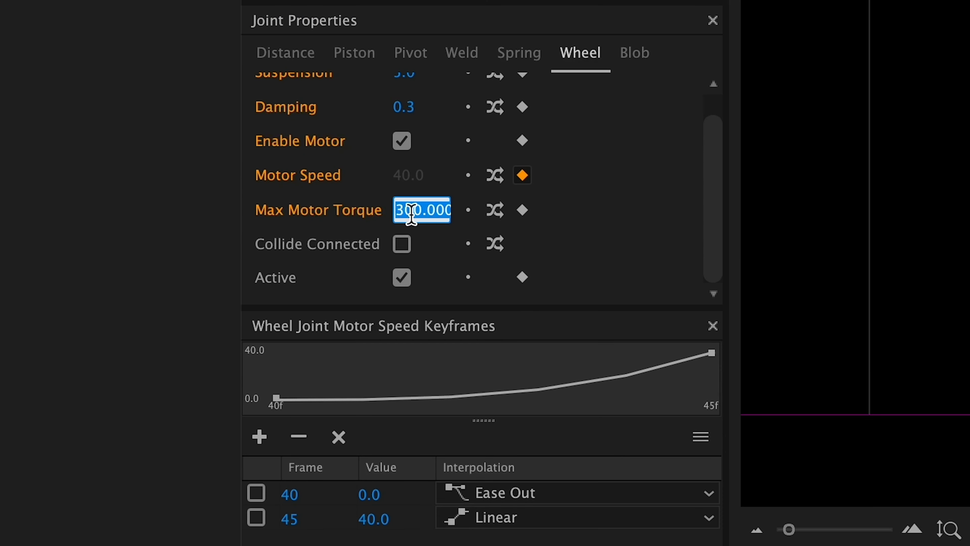
text(100)
key(Return)
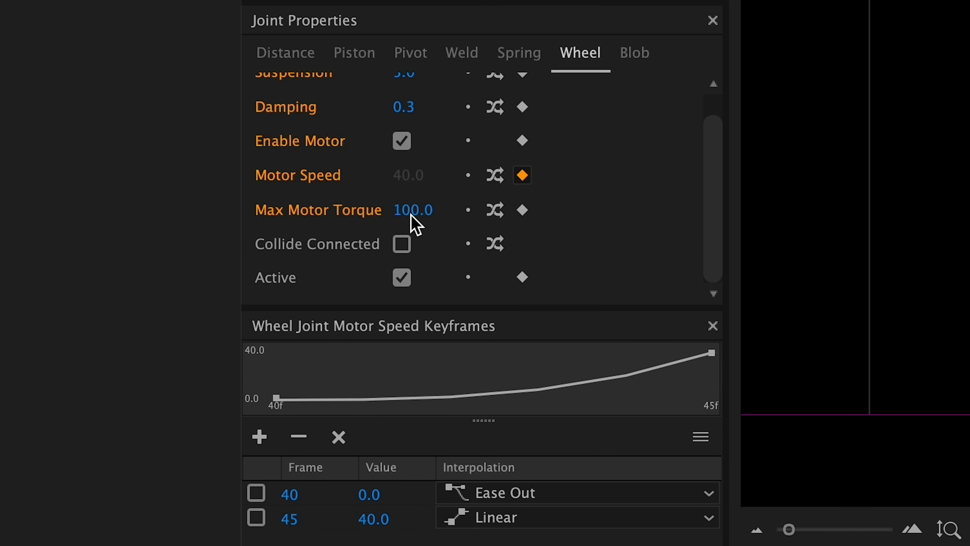
Set the Max Motor Torque of the Body to B Wheel joint to 1000 and preview the simulation.
click(411, 212)
text(1000)
key(Return)
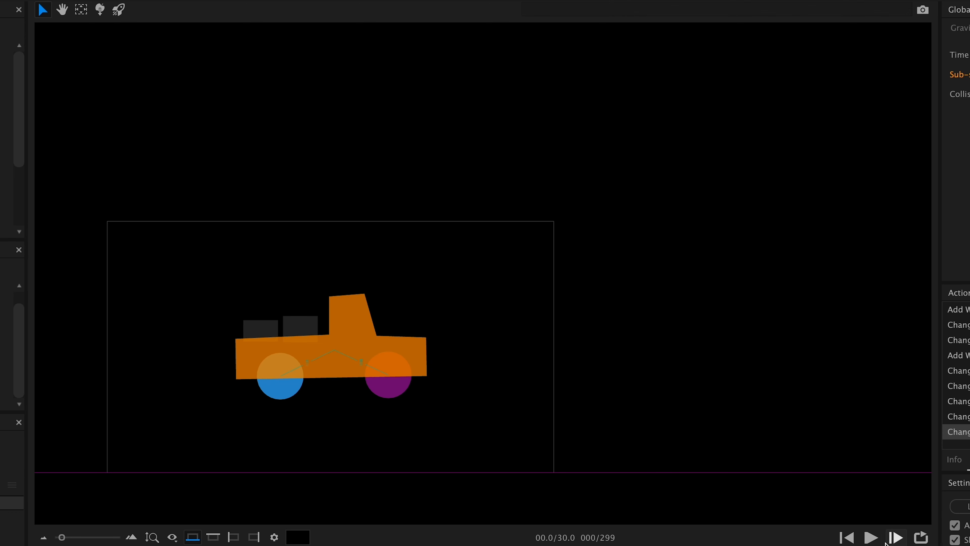
click(872, 538)
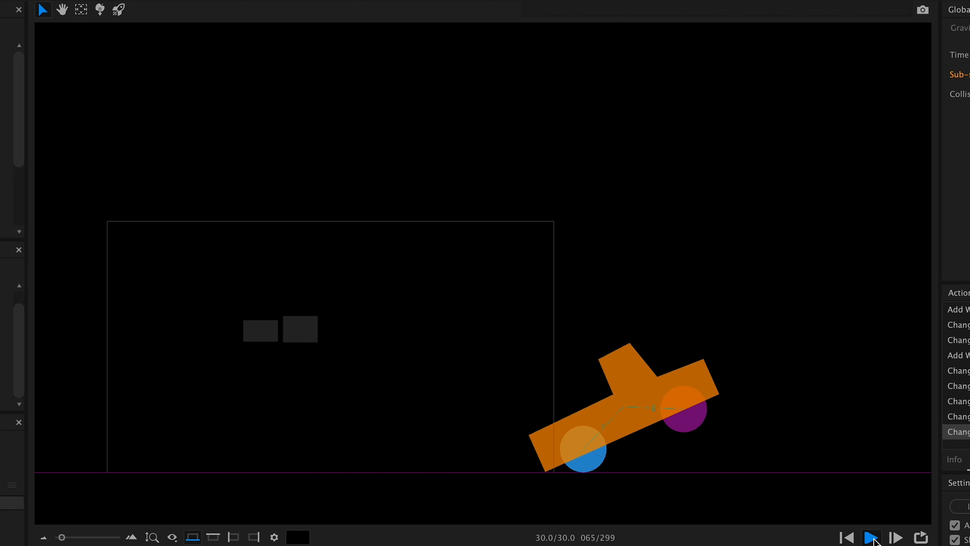
click(846, 537)
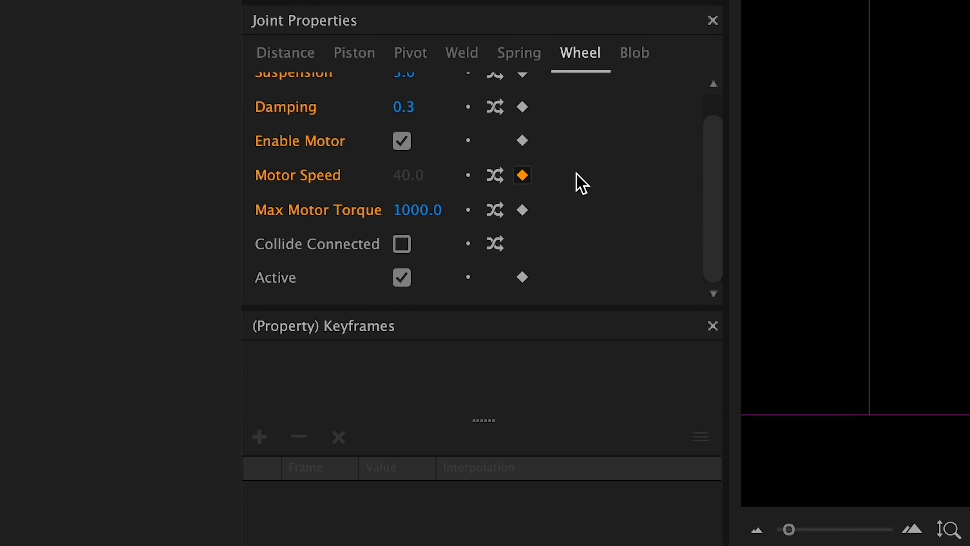
Try a suspension of 3 on the Body to B Wheel joint and preview the simulation.
click(717, 115)
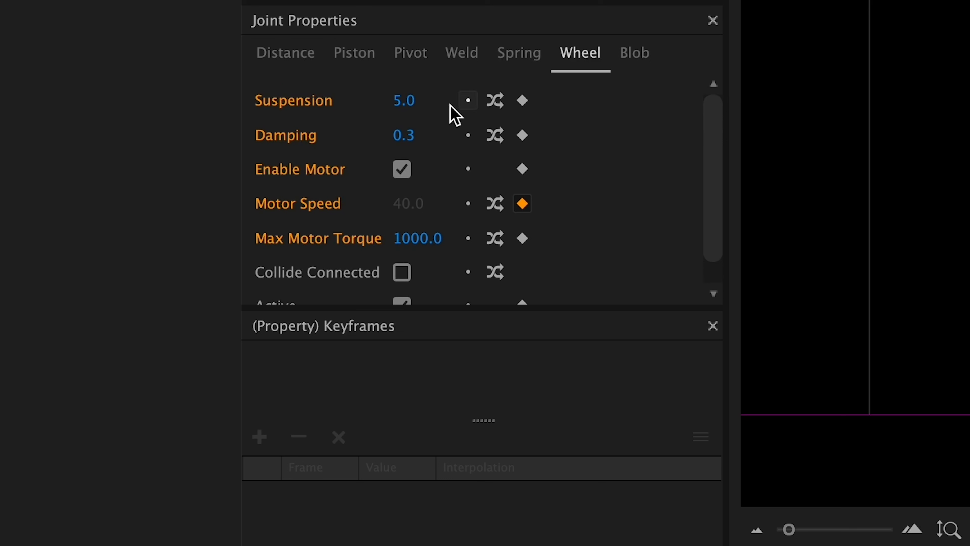
click(410, 100)
text(3)
key(Return)
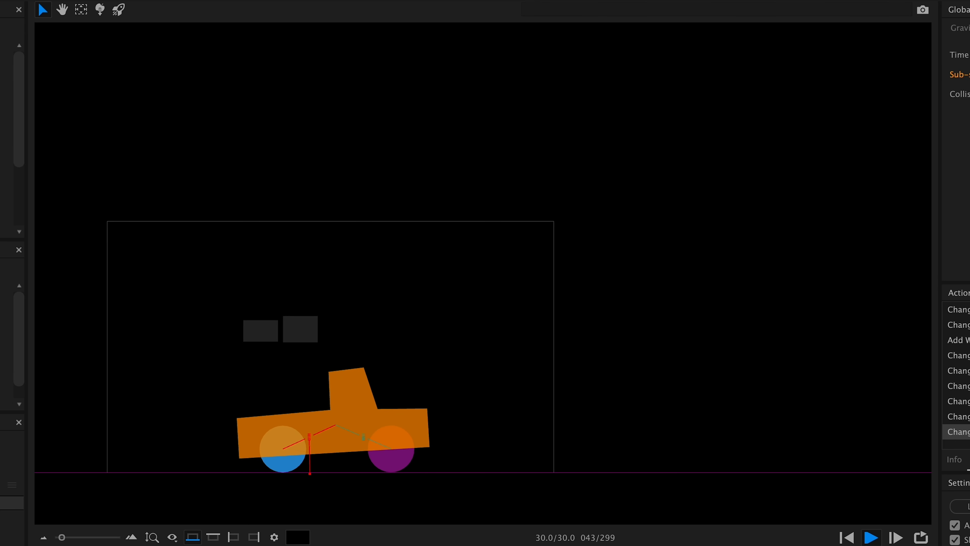
key(space)
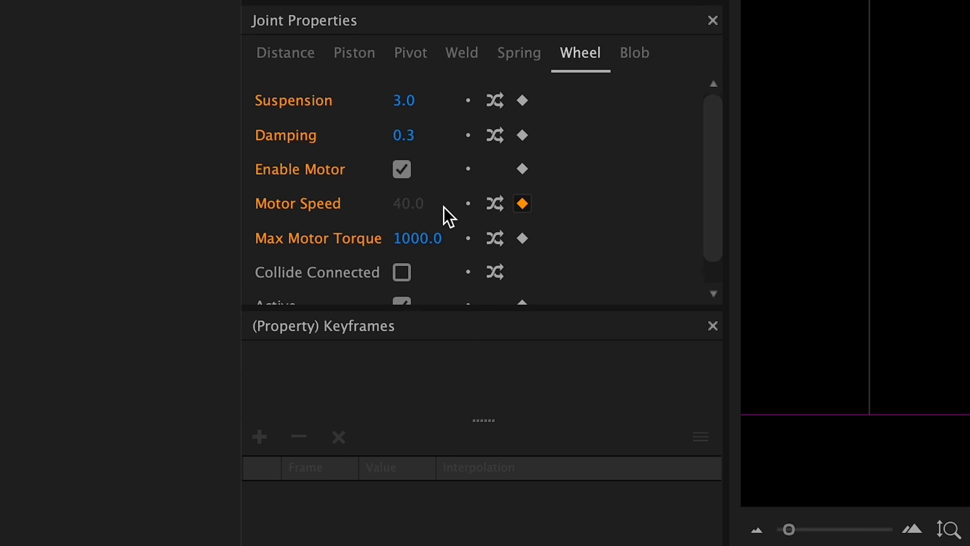
Set the Body to B Wheel joint's suspension to 4 and its damping to 0.2.
click(407, 100)
text(4)
key(Return)
click(411, 138)
text(0.2)
key(Return)
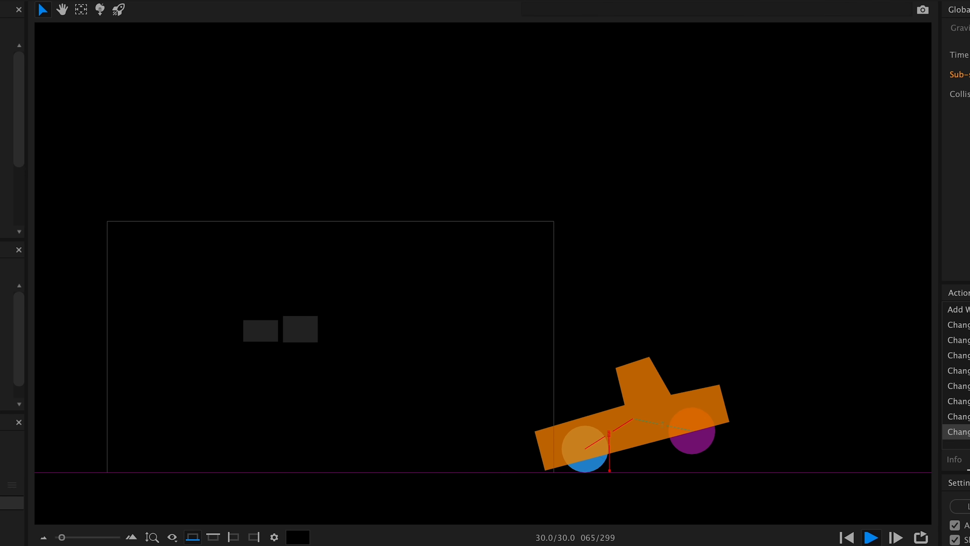
Replay the simulation from the start in a wider view to examine how the truck rears up and drives away.
scroll(446, 382, down, 5)
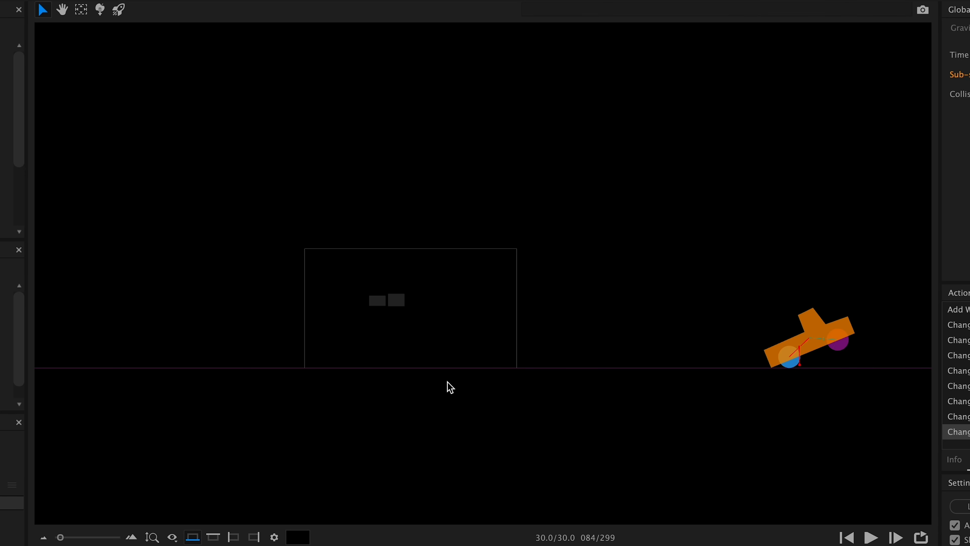
scroll(449, 384, up, 3)
scroll(454, 386, down, 10)
key(space)
drag(638, 346, 458, 438)
scroll(392, 429, up, 5)
key(space)
drag(382, 426, 581, 350)
scroll(524, 410, up, 6)
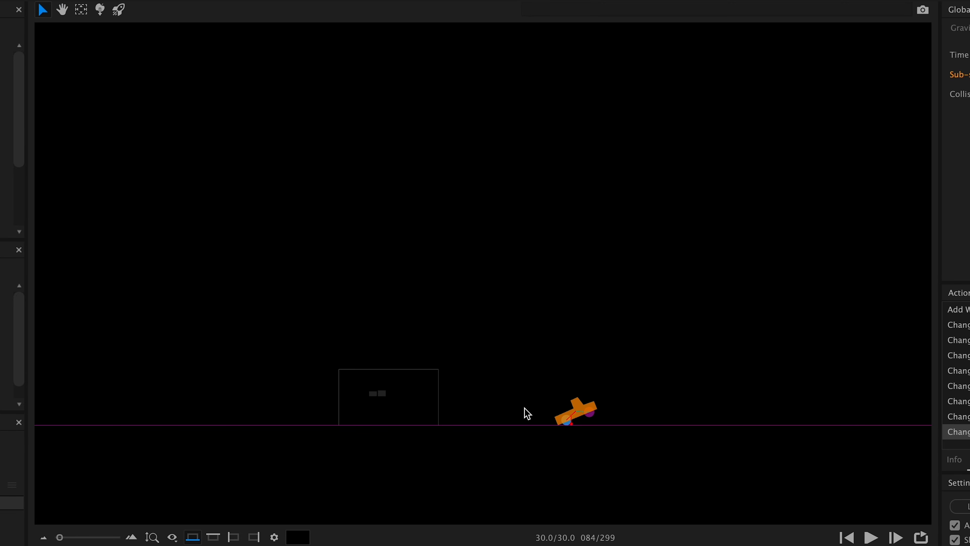
key(space)
drag(525, 410, 460, 219)
drag(481, 259, 556, 279)
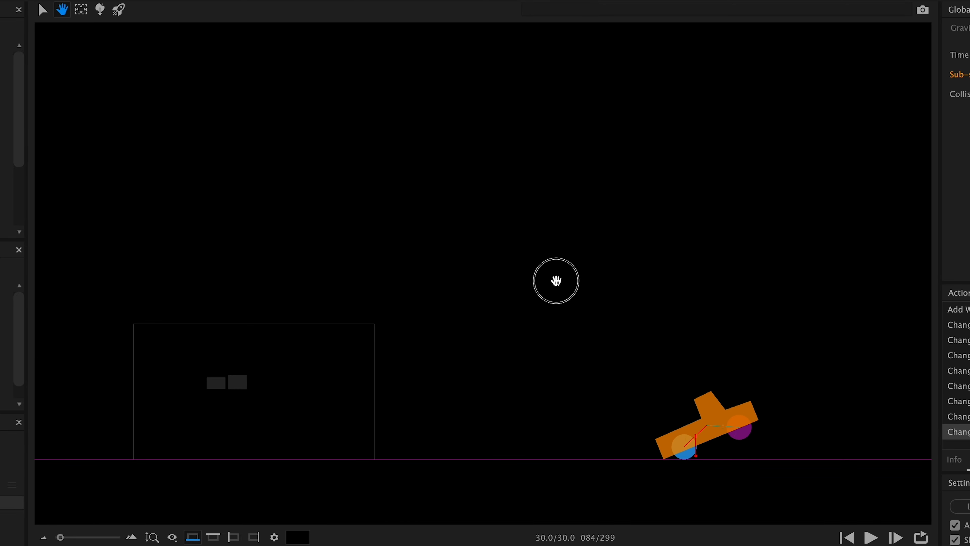
click(847, 538)
click(872, 538)
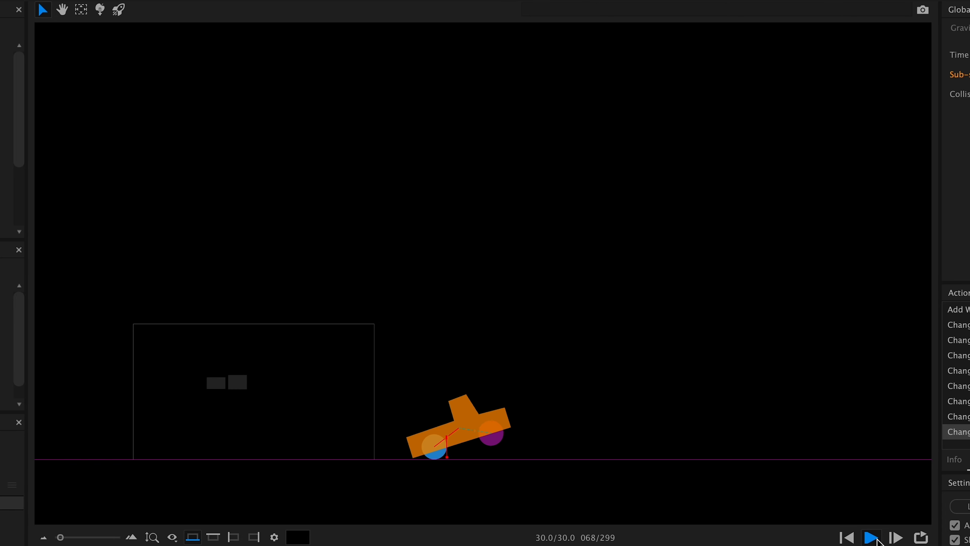
click(872, 537)
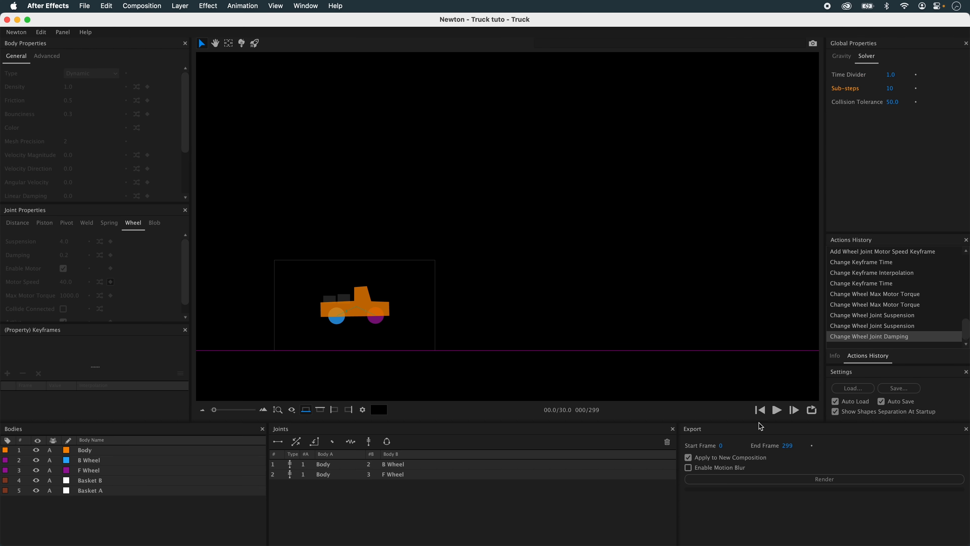
click(775, 412)
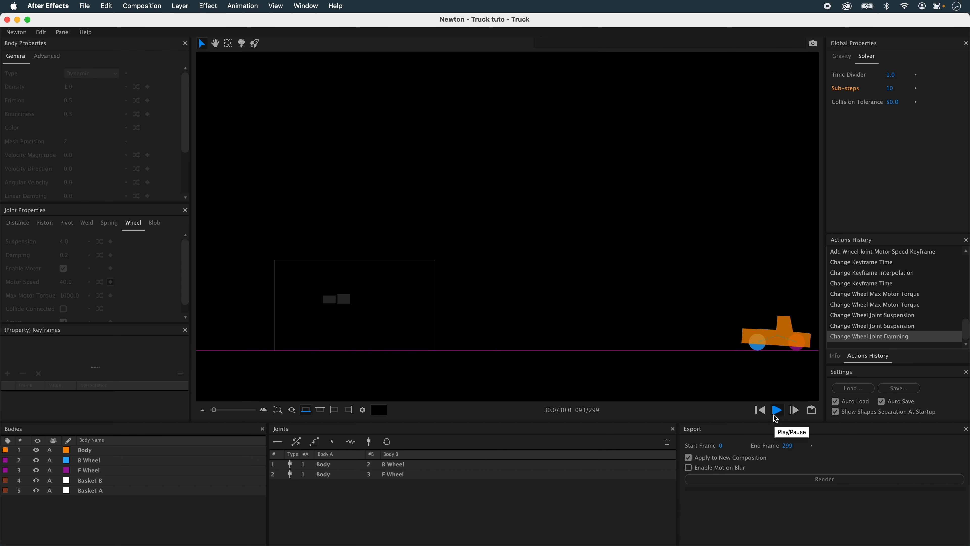
click(760, 411)
Change the type of both basket bodies on the truck bed to Dynamic and preview the simulation.
scroll(326, 337, up, 5)
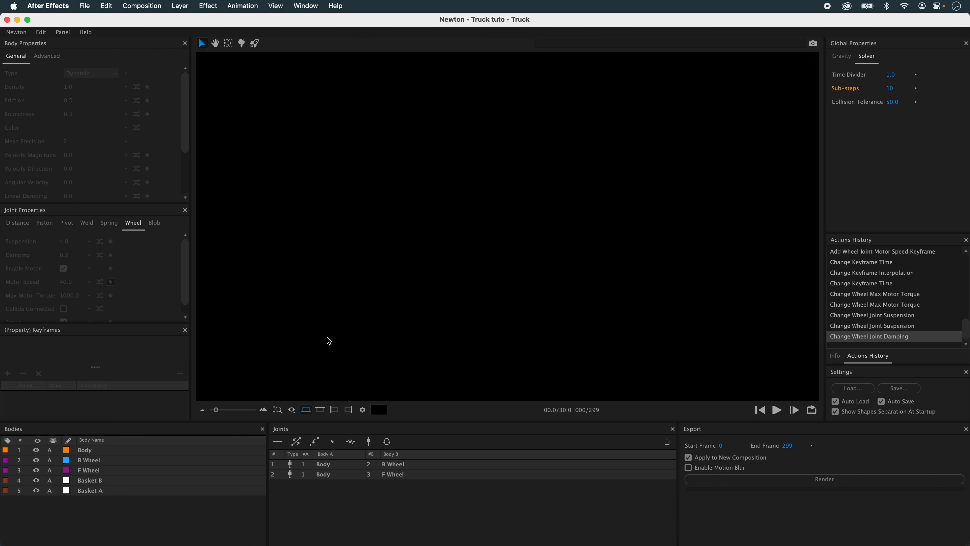
drag(332, 351, 625, 186)
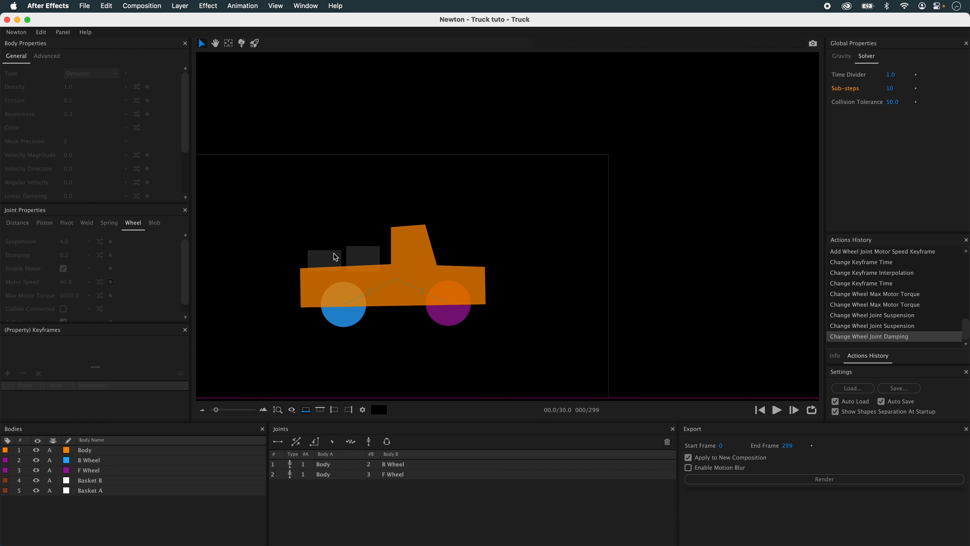
drag(339, 358, 417, 349)
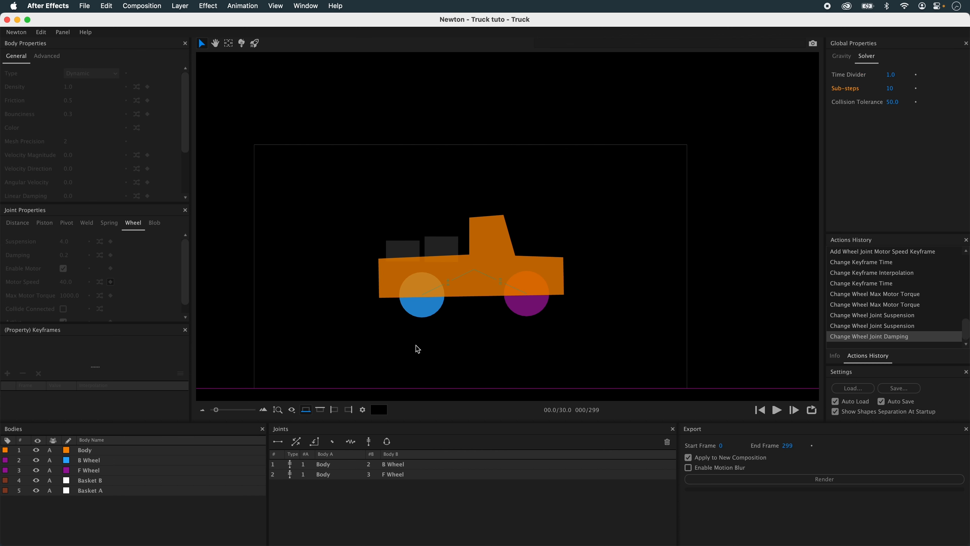
click(432, 249)
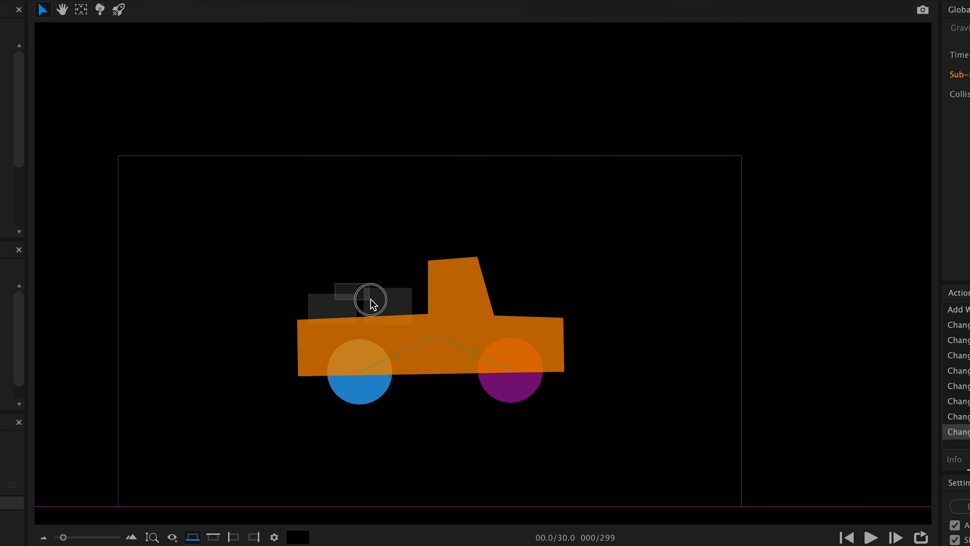
key(c)
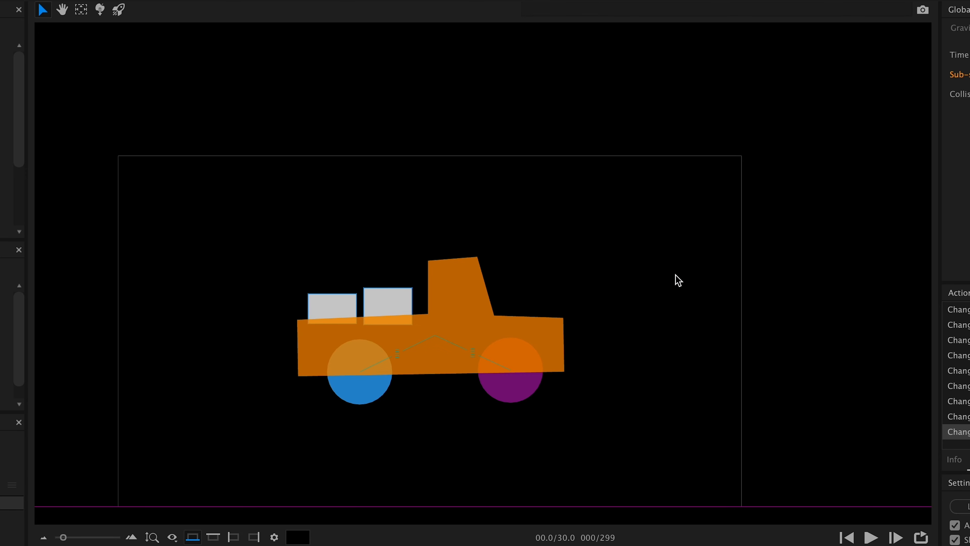
click(872, 538)
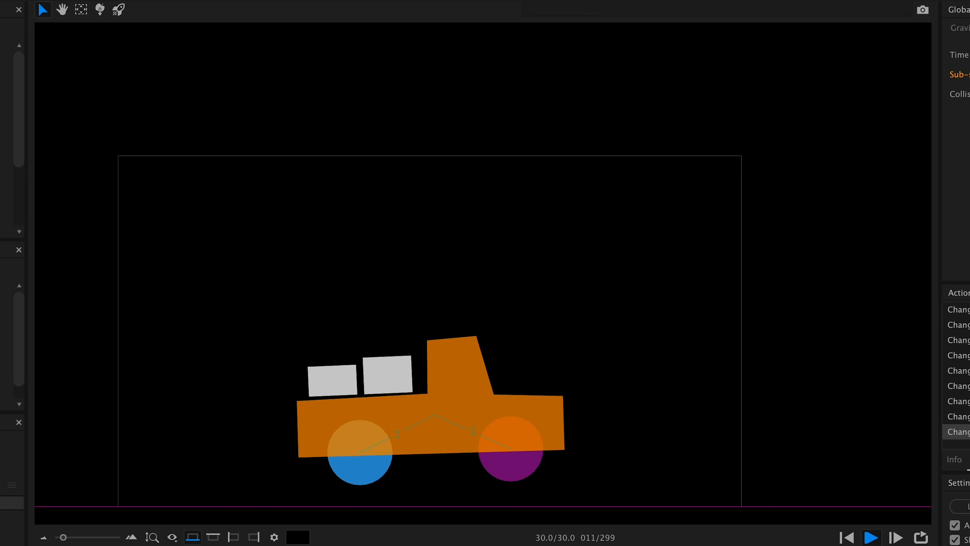
click(845, 537)
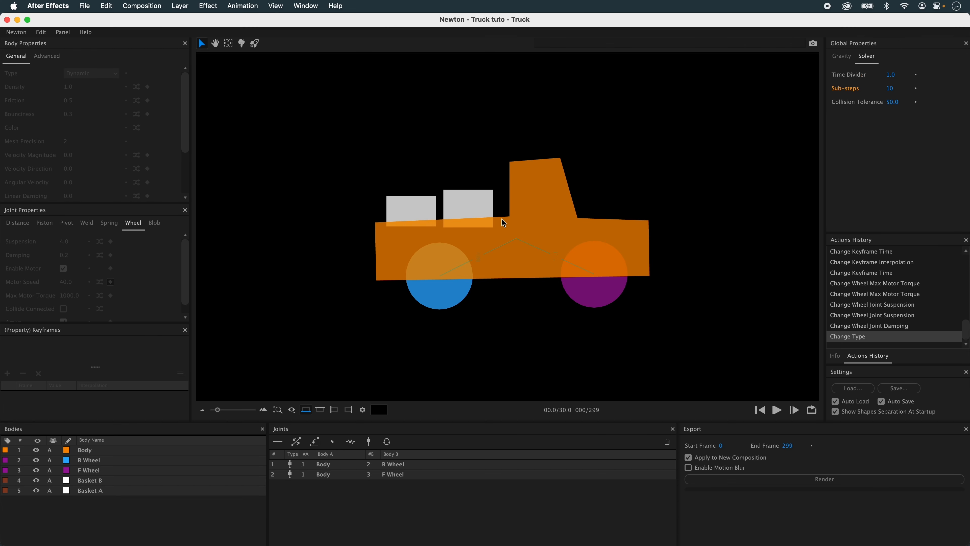
Close the Newton simulation and set the mode of Mask 1 on the Body layer to None.
click(7, 20)
click(301, 205)
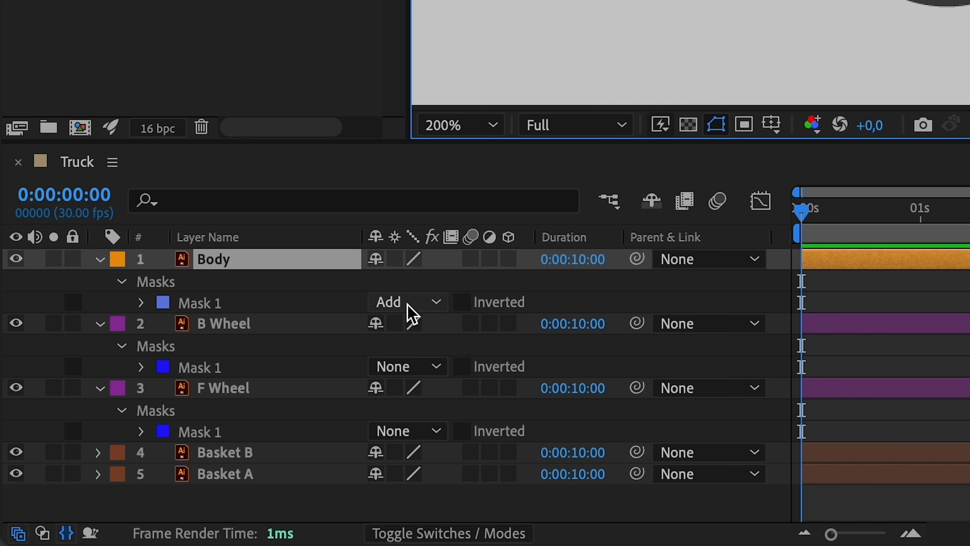
click(166, 448)
click(172, 459)
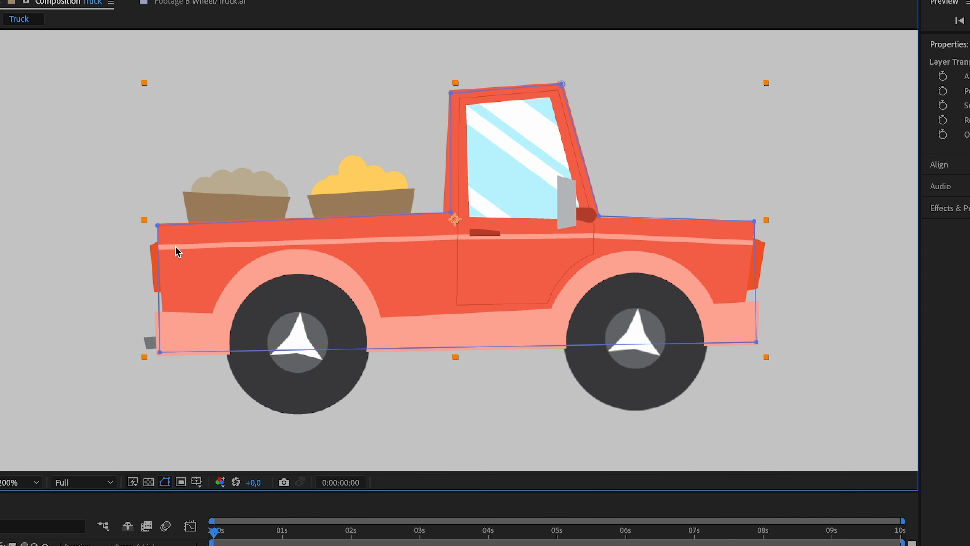
Add two points to the Body mask at the rear of the truck bed and lower the bed line to form a tailgate lip.
click(166, 225)
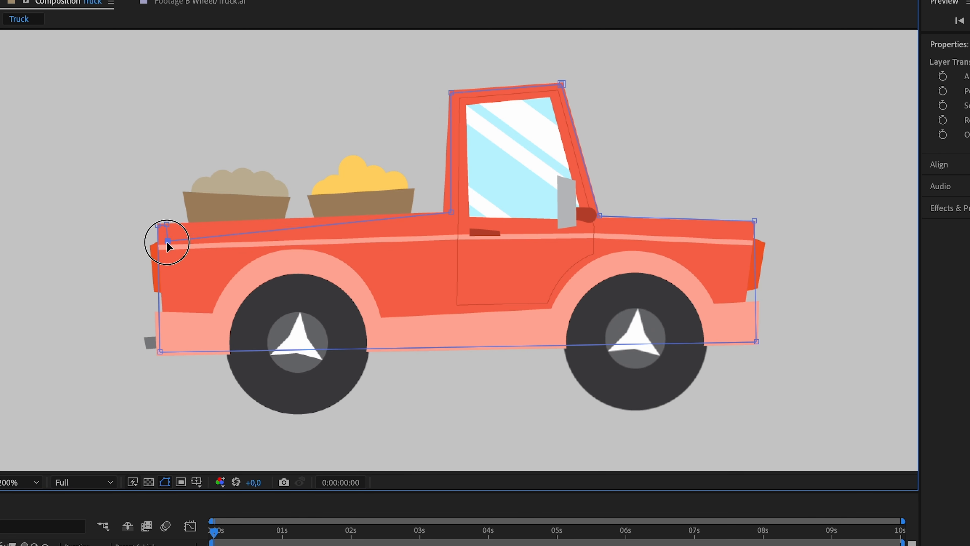
click(166, 239)
drag(452, 212, 451, 232)
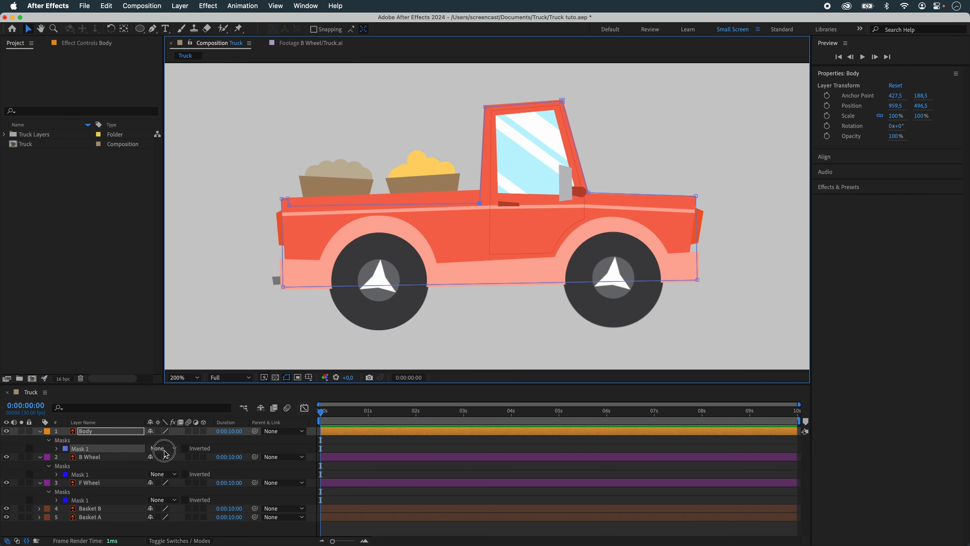
Switch the Body layer's Mask 1 to Add to check the reshaped outline, and set it back to None.
click(163, 448)
click(161, 469)
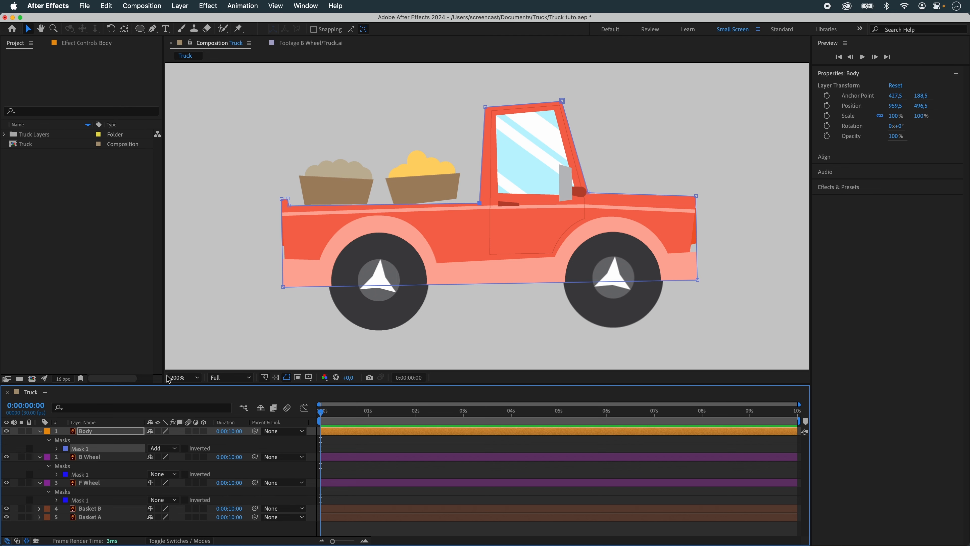
click(163, 448)
click(163, 458)
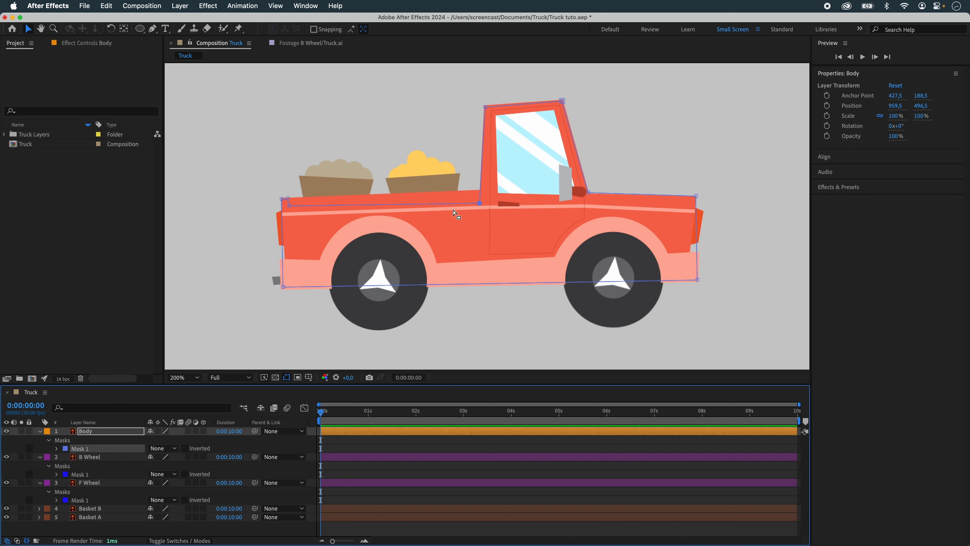
Reopen the Truck composition in Newton and preview the simulation in a wider view.
click(285, 329)
click(286, 328)
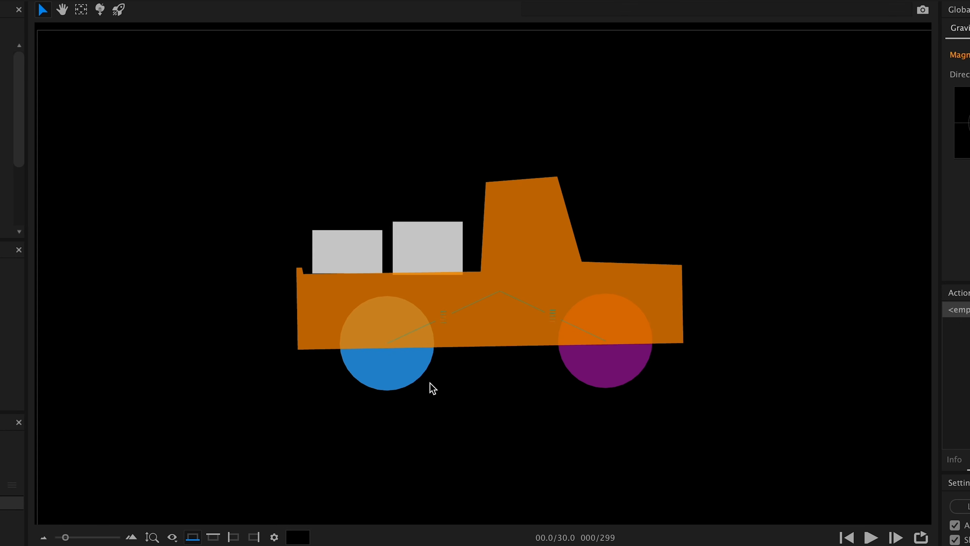
scroll(433, 389, down, 3)
scroll(432, 388, down, 1)
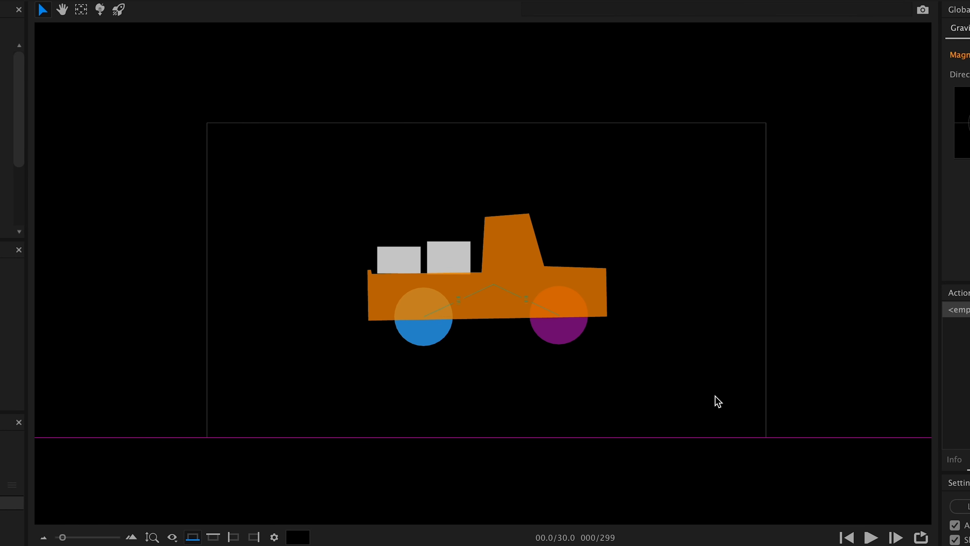
key(space)
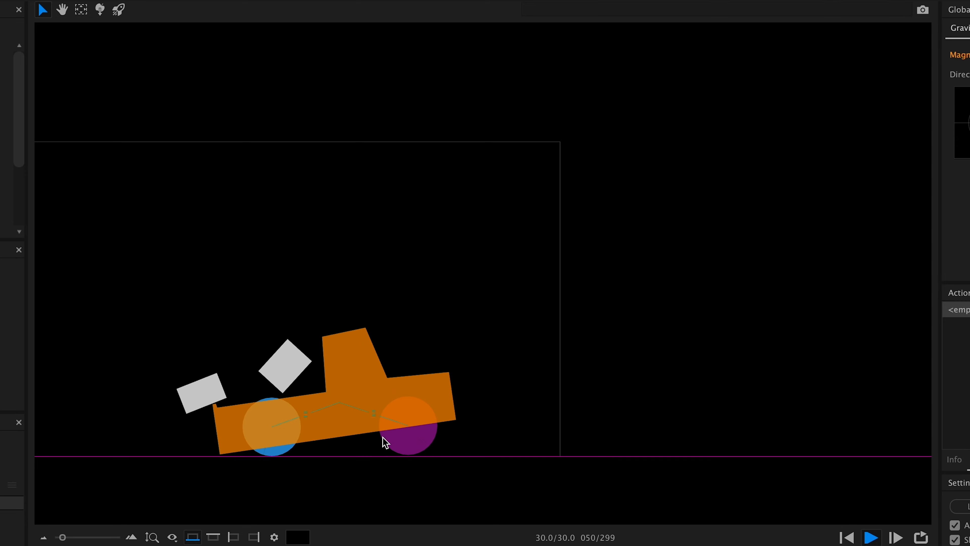
Replay the simulation from the start to examine how the baskets fall and when the truck drives away.
click(846, 536)
click(863, 538)
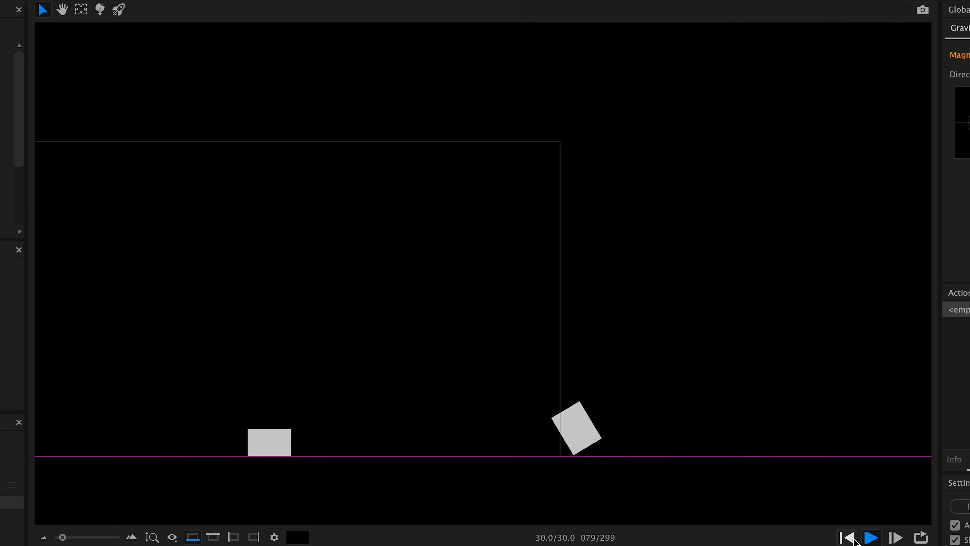
click(847, 536)
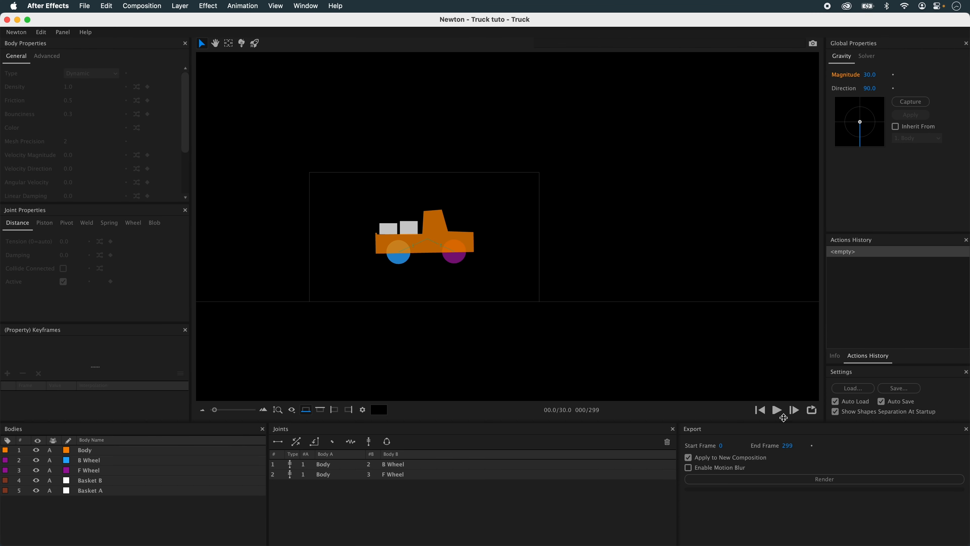
click(777, 410)
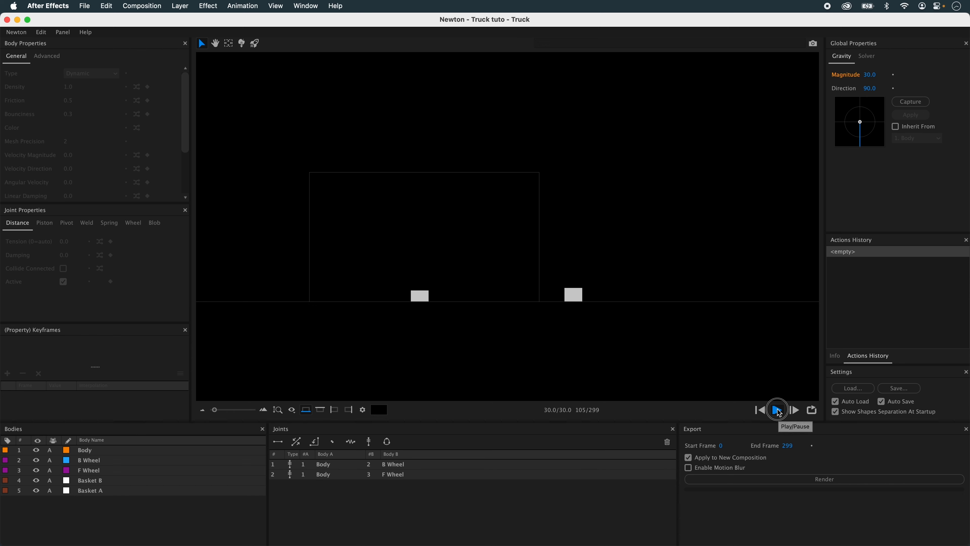
click(778, 410)
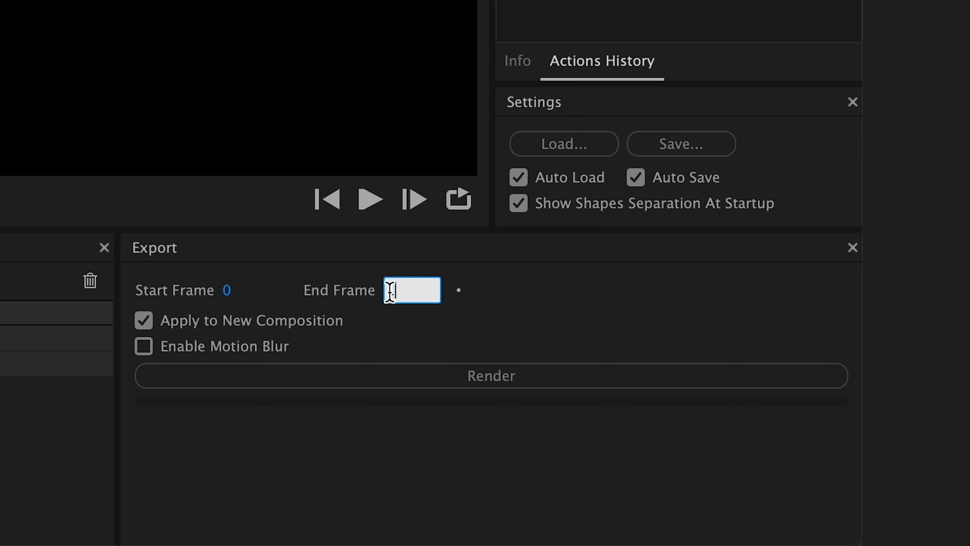
Set the export End Frame to 100 and render the simulation to a new composition.
text(120)
key(Return)
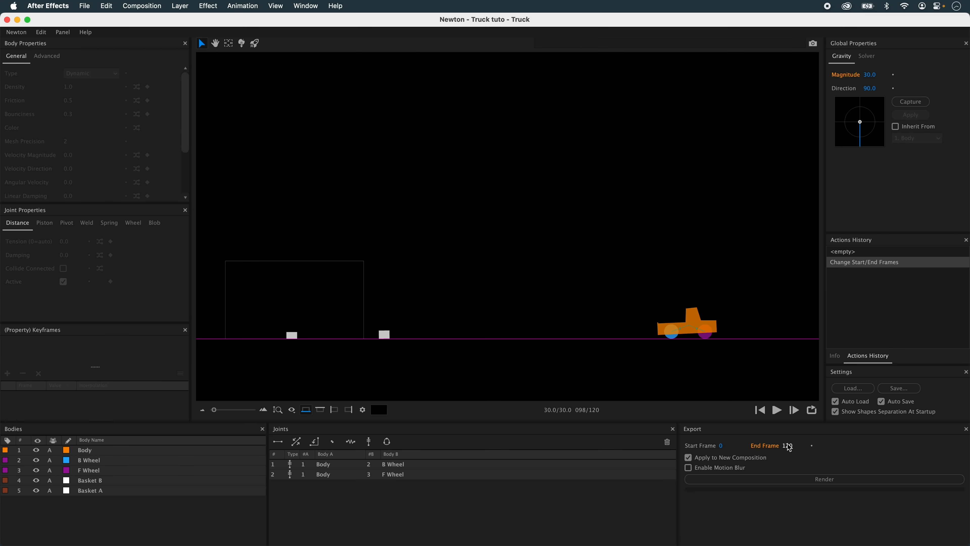
text(100)
key(Return)
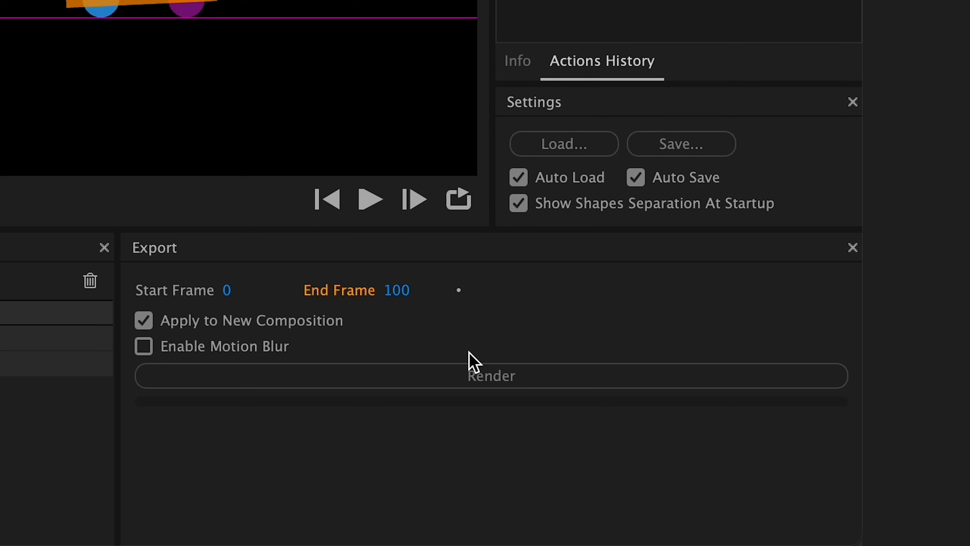
click(462, 368)
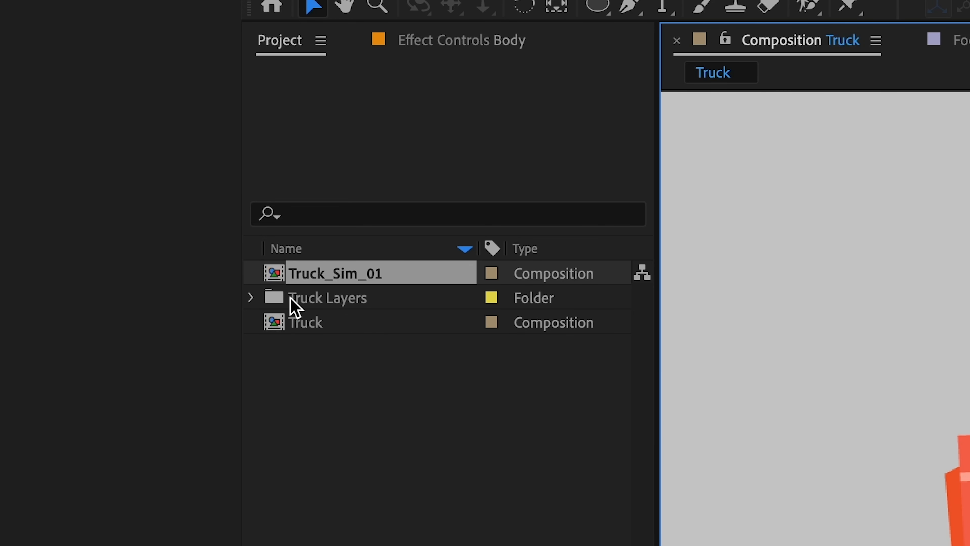
Open the rendered Truck_Sim_01 composition, fit more of the frame in view, and preview its animation.
double_click(313, 279)
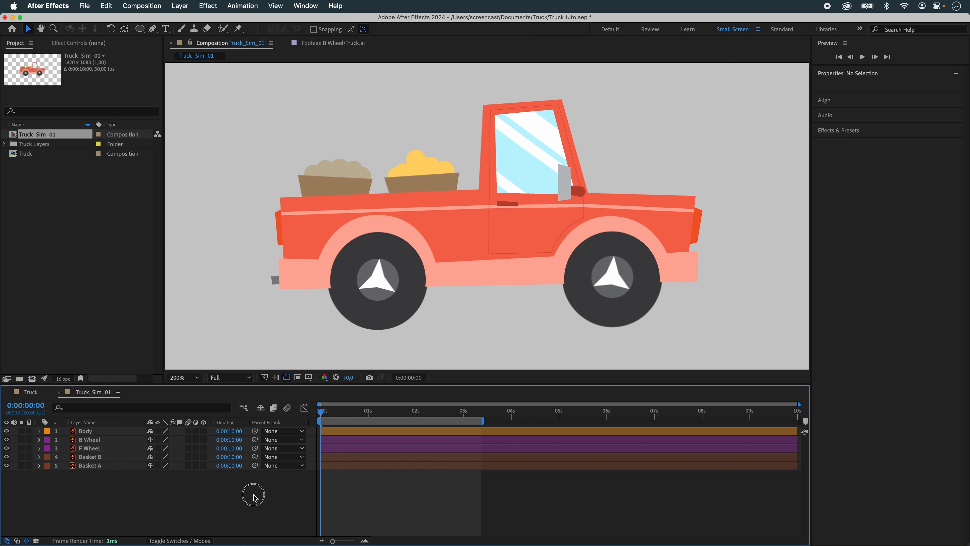
key(comma)
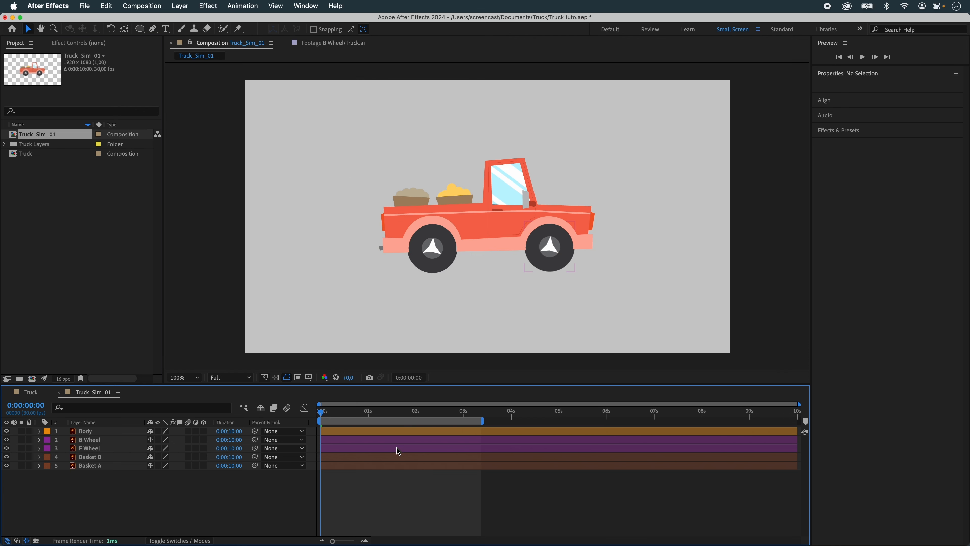
key(space)
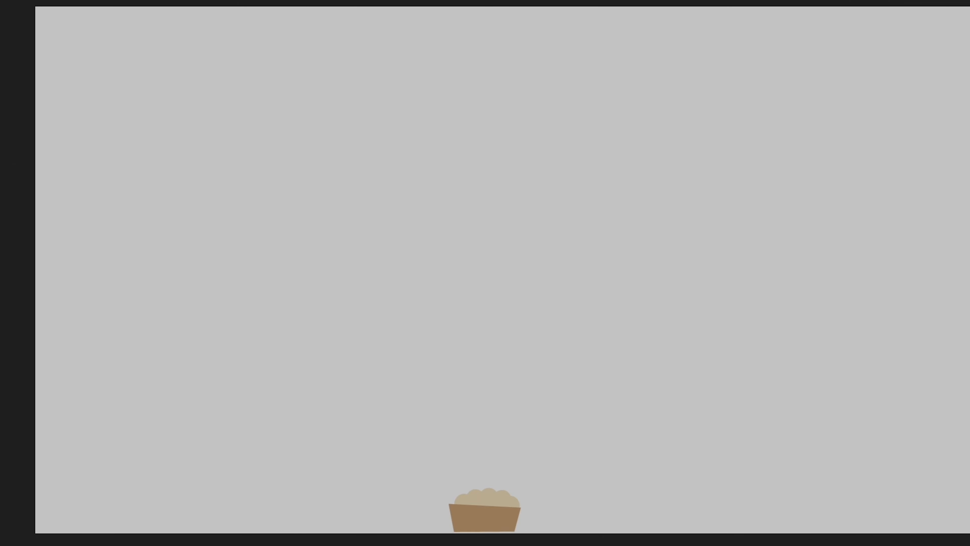
key(space)
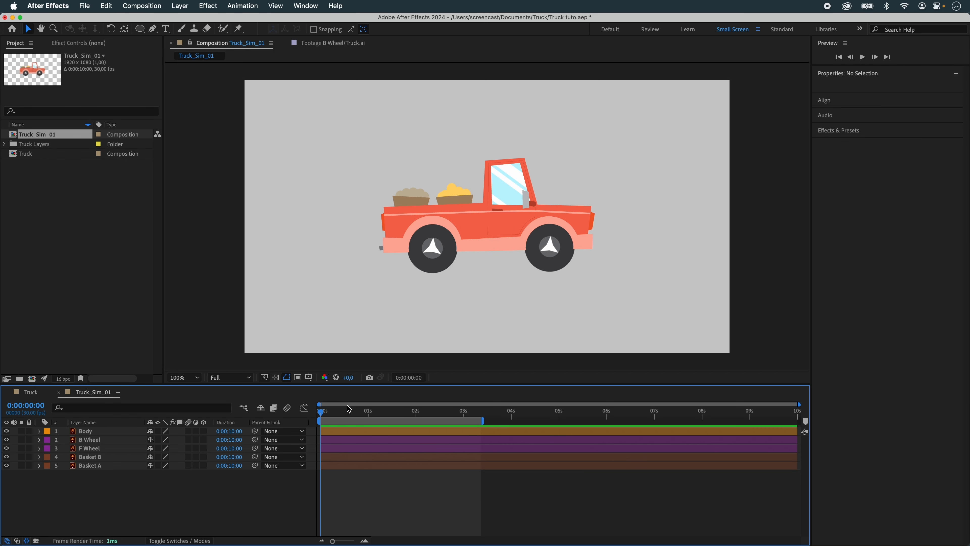
Create a new composition from Truck_Sim_01 so that it is nested as a layer.
click(35, 206)
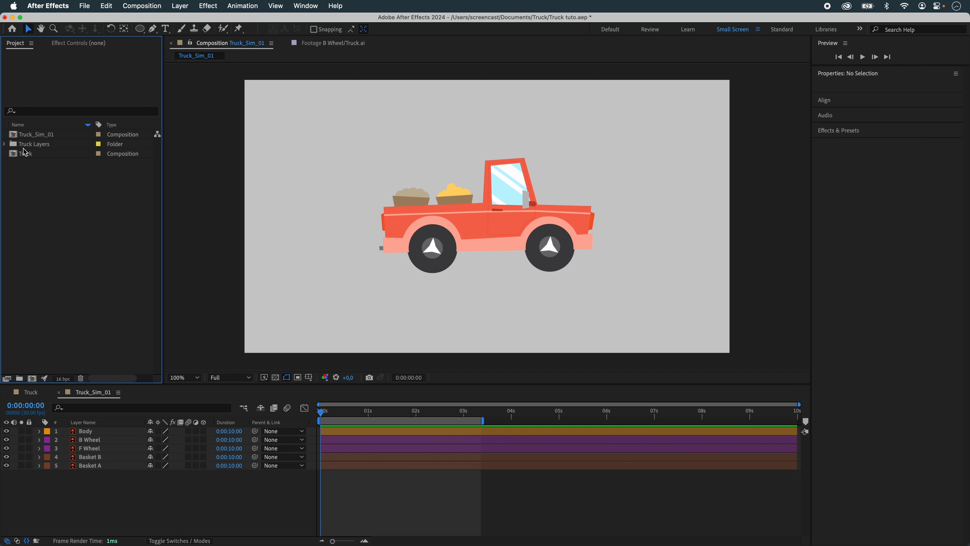
click(17, 136)
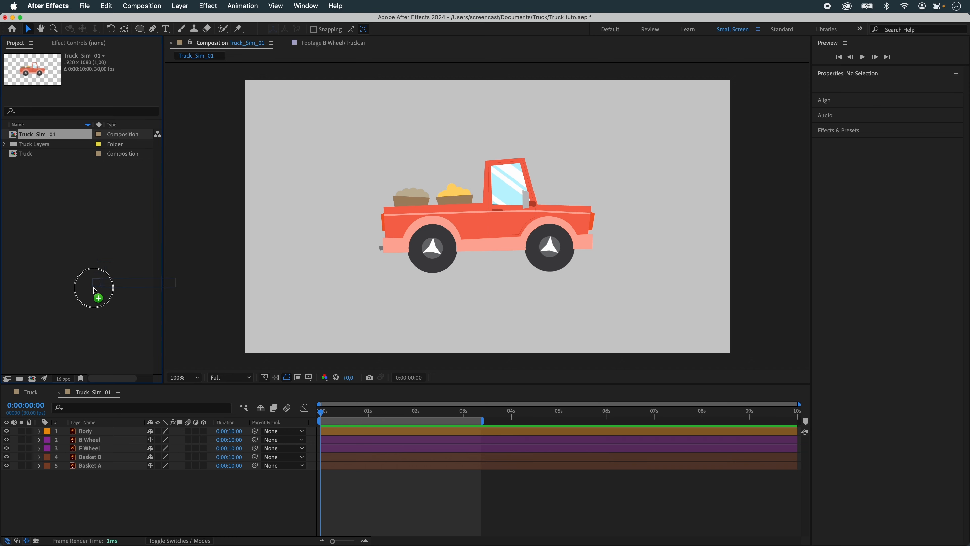
drag(95, 289, 32, 378)
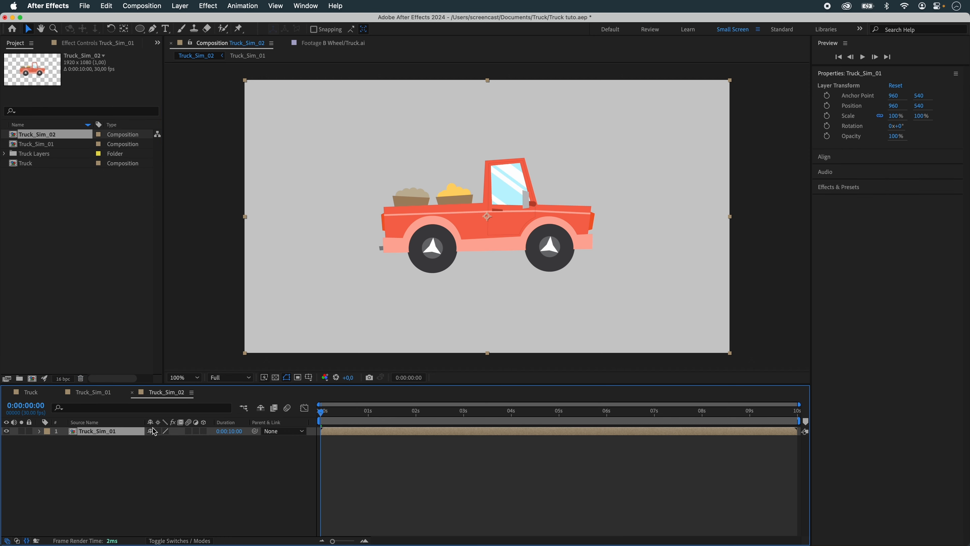
Add a Position keyframe to the nested Truck_Sim_01 layer and place it at 0:00:01:12.
key(alt+shift+p)
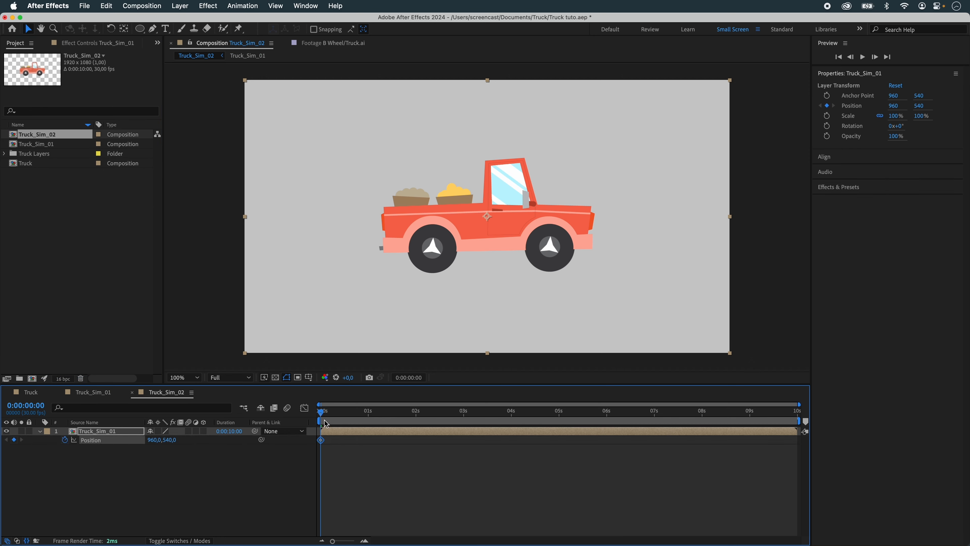
drag(325, 423, 388, 427)
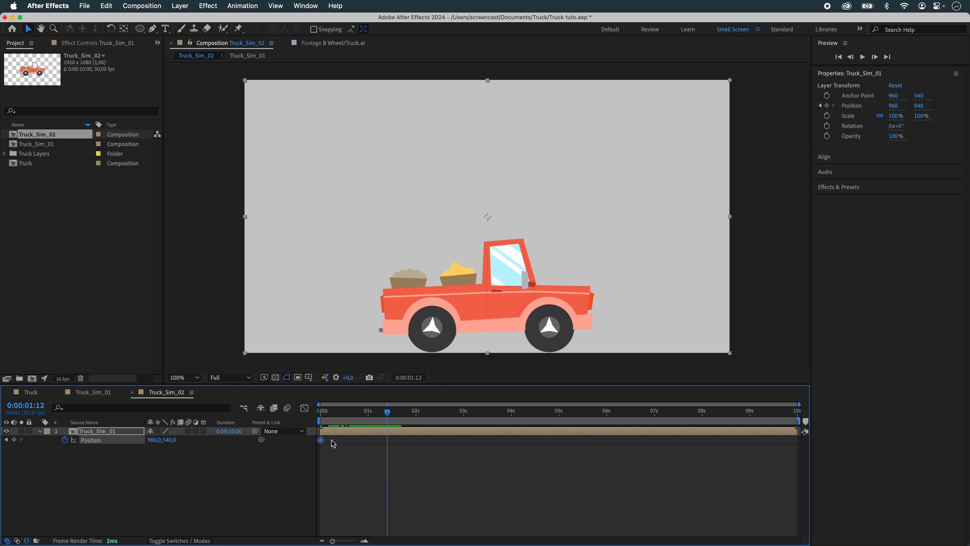
drag(325, 444, 381, 445)
Collapse the nested layer's transformations and set its X position to -3740 at 0:00:03:05.
drag(393, 411, 472, 420)
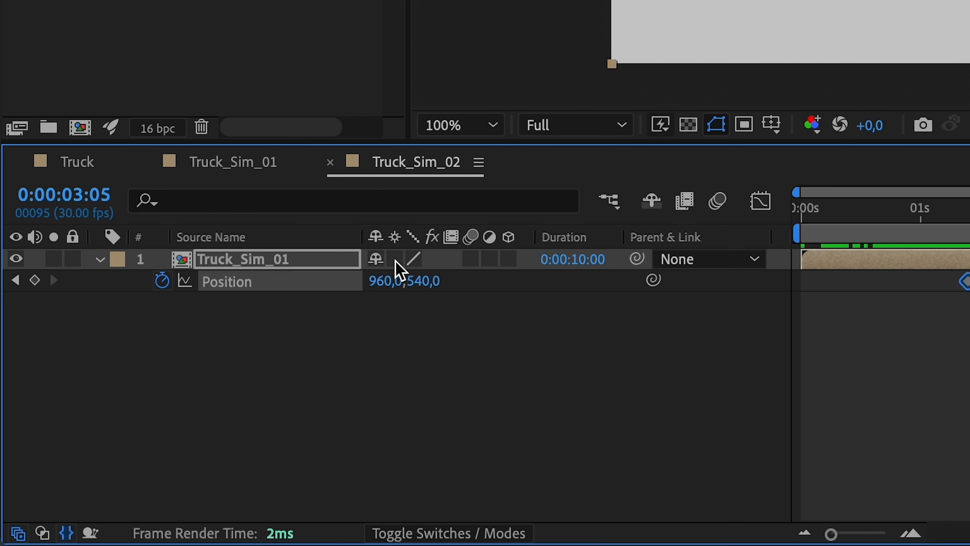
click(395, 260)
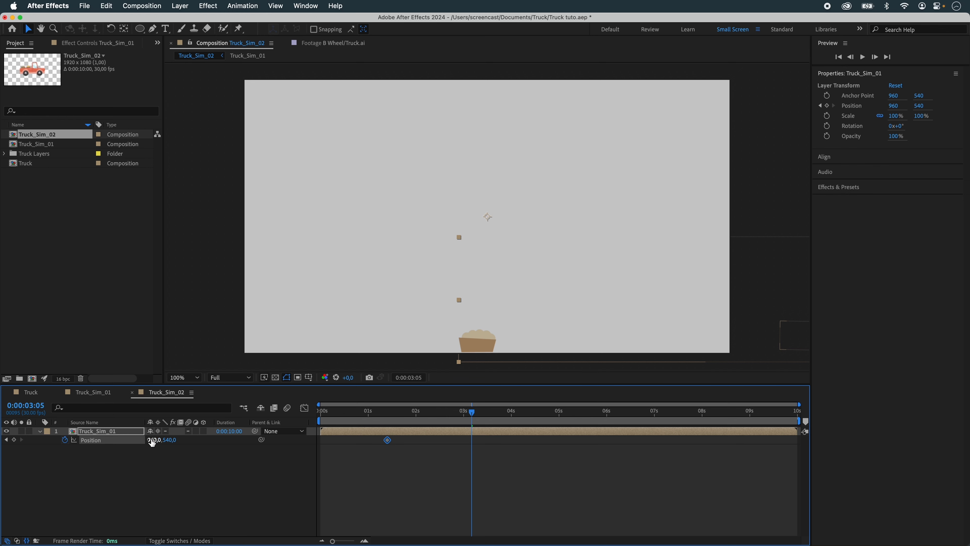
drag(152, 442, 4, 438)
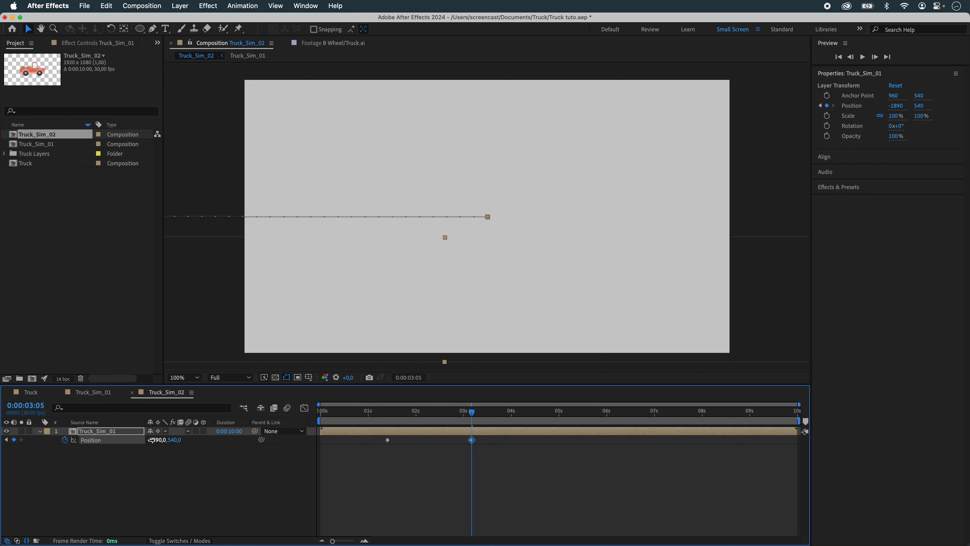
drag(152, 440, 59, 442)
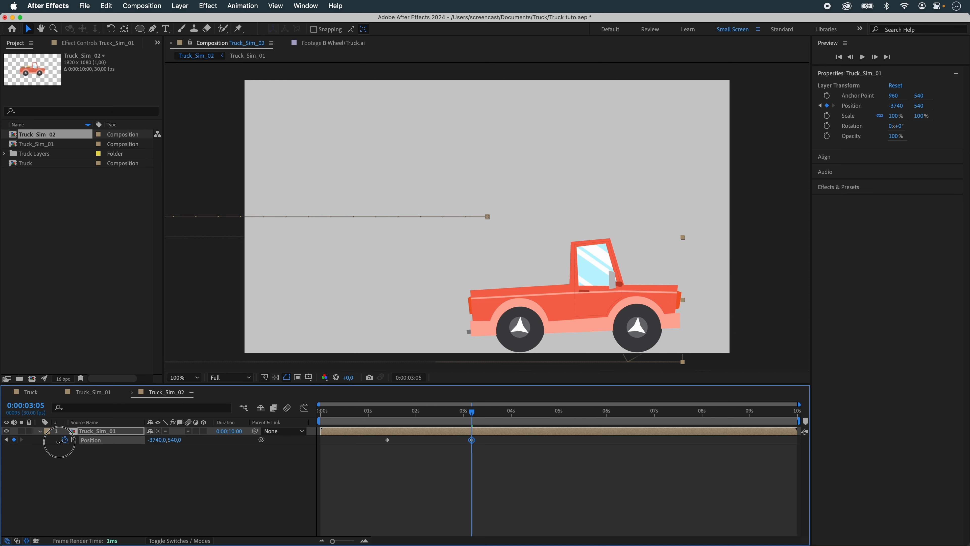
Play back the Position animation of the Truck_Sim_01 layer to check whether it keeps the truck in frame.
drag(444, 415, 325, 414)
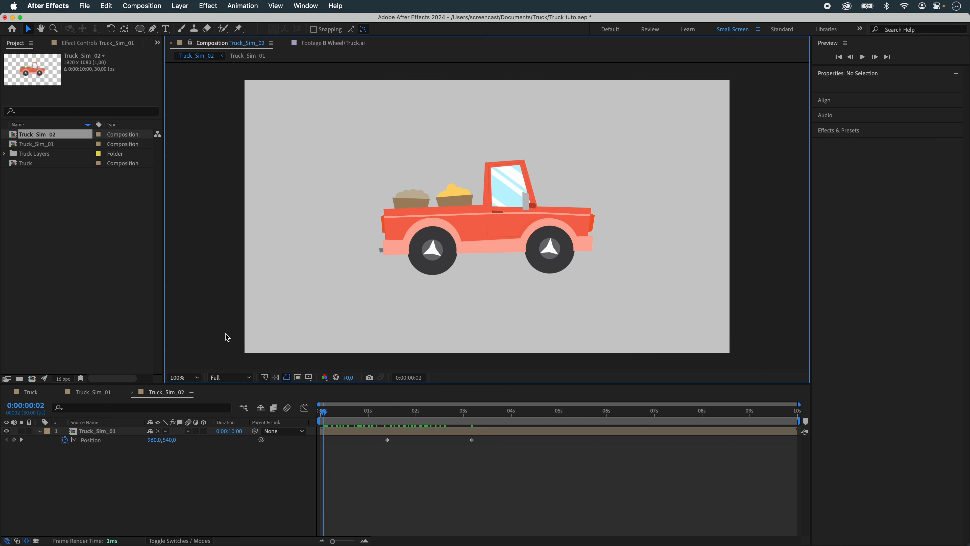
scroll(229, 336, up, 1)
click(386, 440)
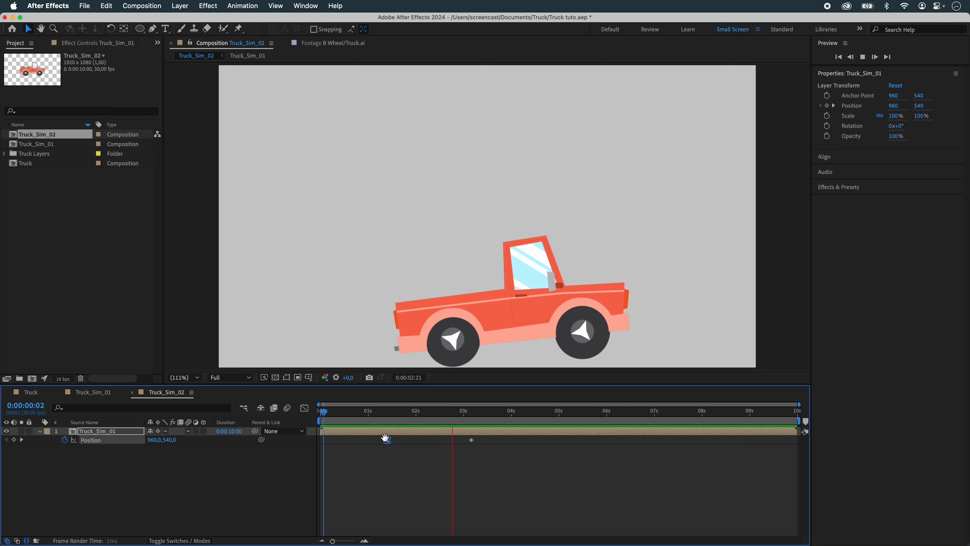
Scale the nested Truck_Sim_01 layer to 43%, move it to the left side of the frame, and preview the animation.
click(147, 439)
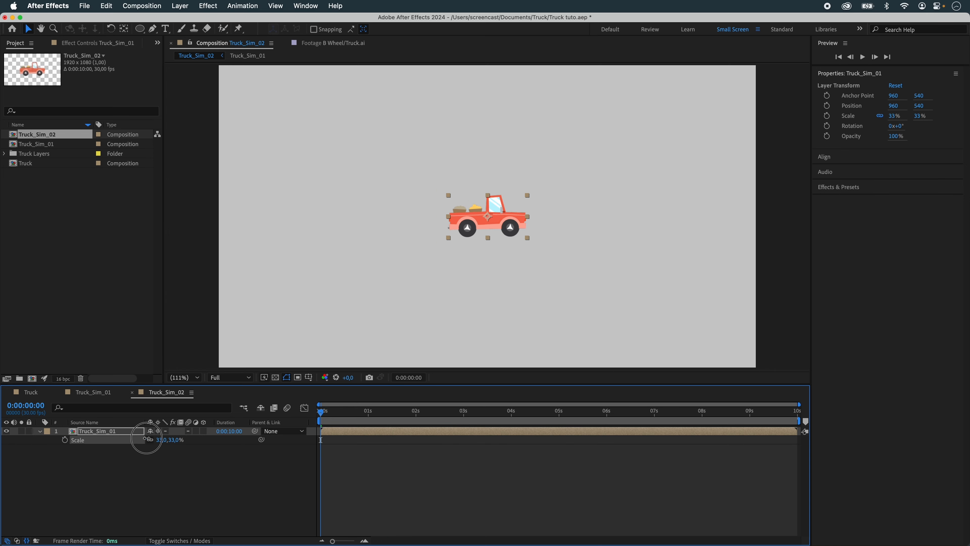
drag(147, 439, 152, 438)
drag(508, 215, 350, 245)
key(space)
key(space)
key(space)
key(space)
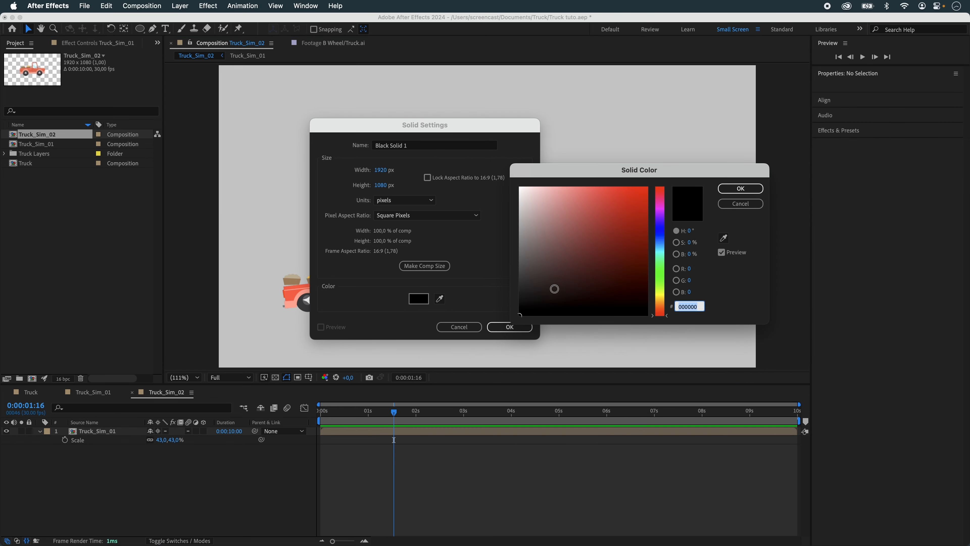
Add a dark gray solid and place it beneath the truck's wheels as the ground, at a Y position of 1419.5.
click(502, 278)
click(407, 443)
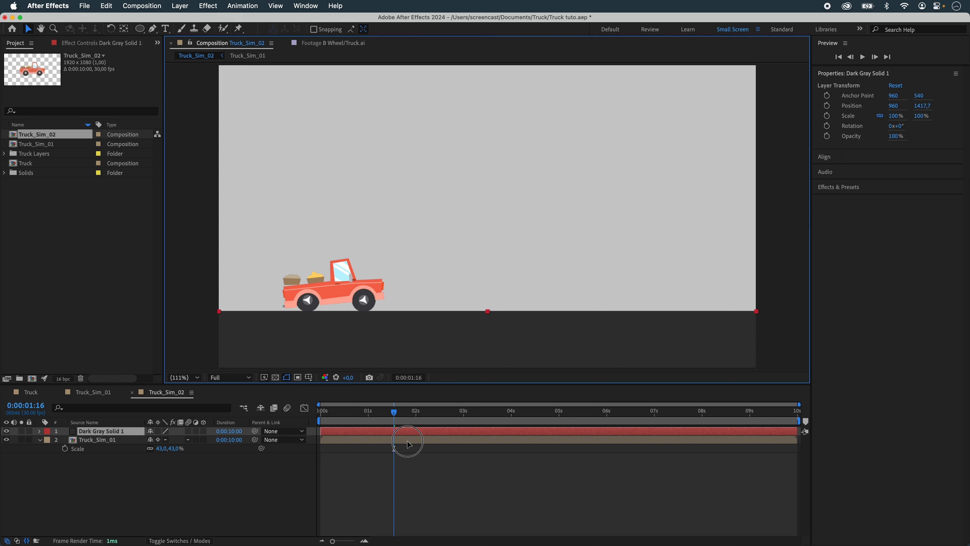
click(446, 493)
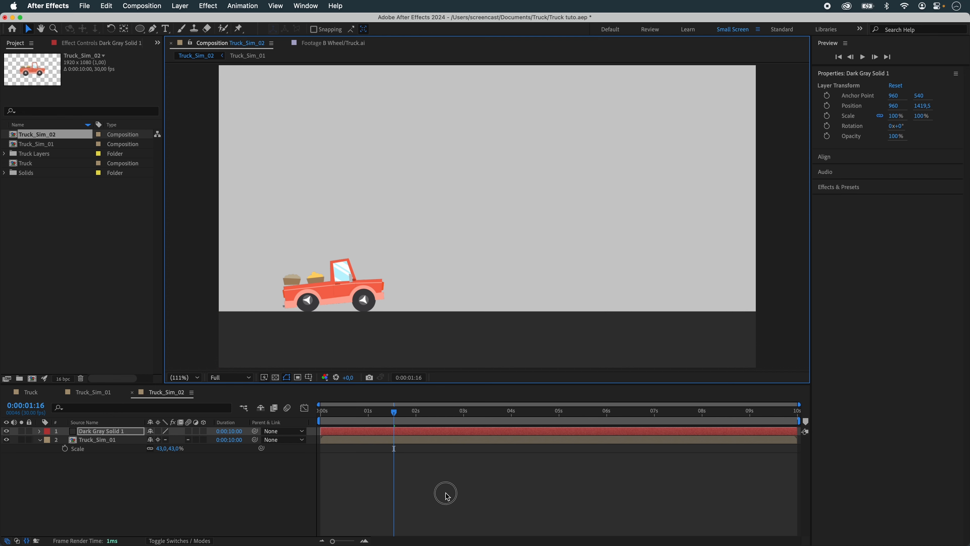
Add a dark gray solid to Truck_Sim_01, raise it over the area above the wheel arches, and parent it to Body.
key(space)
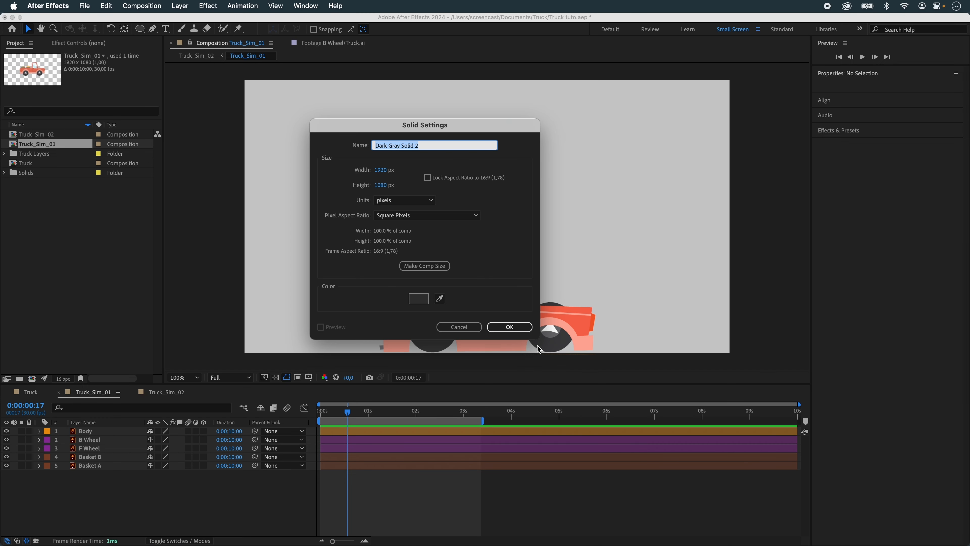
click(509, 327)
drag(474, 325, 481, 280)
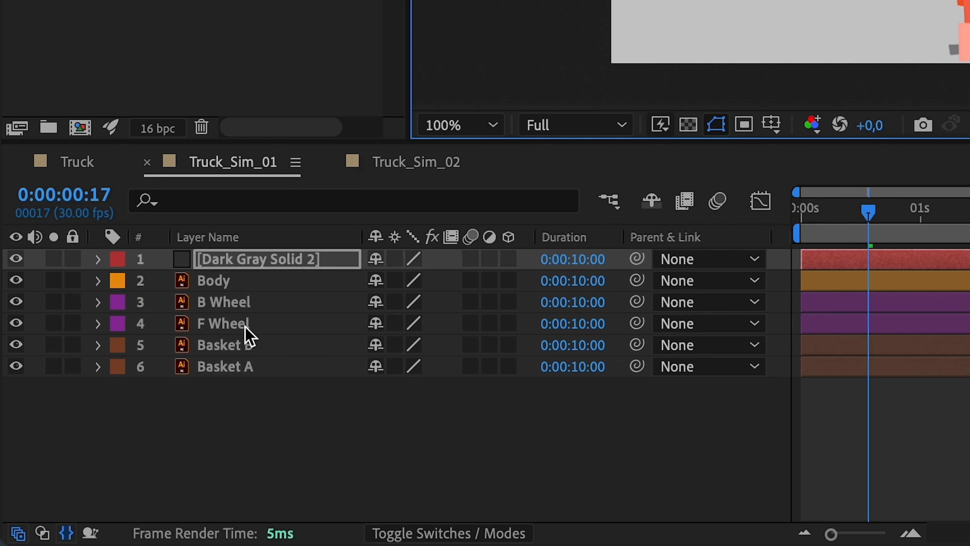
drag(636, 258, 237, 283)
click(238, 283)
Apply the dark gray solid as an inverted track matte to both the B Wheel and F Wheel layers.
click(253, 304)
shift+click(269, 321)
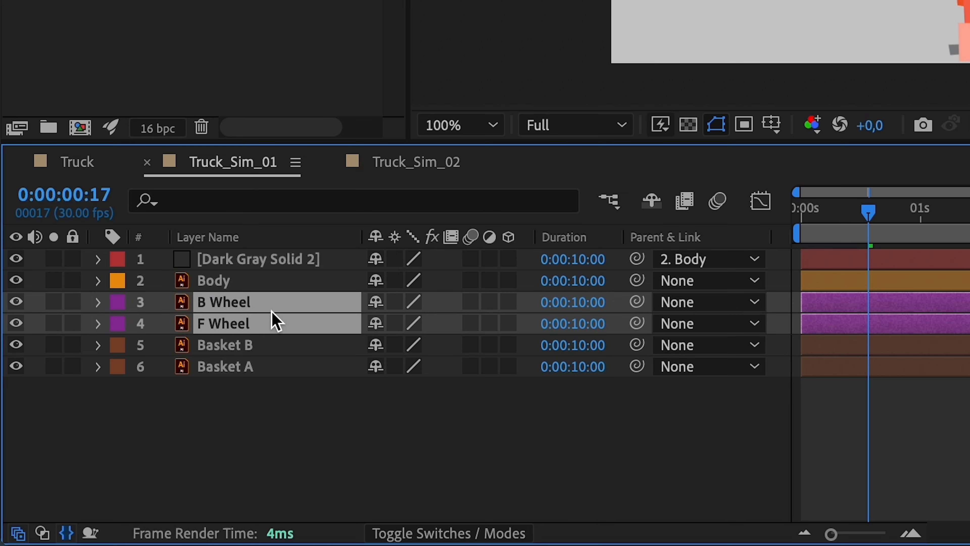
click(455, 527)
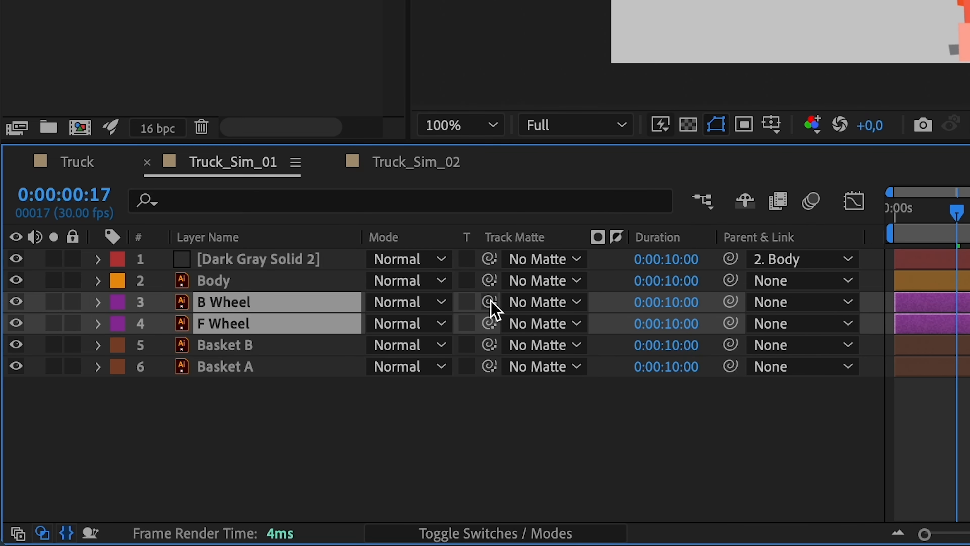
drag(492, 307, 244, 262)
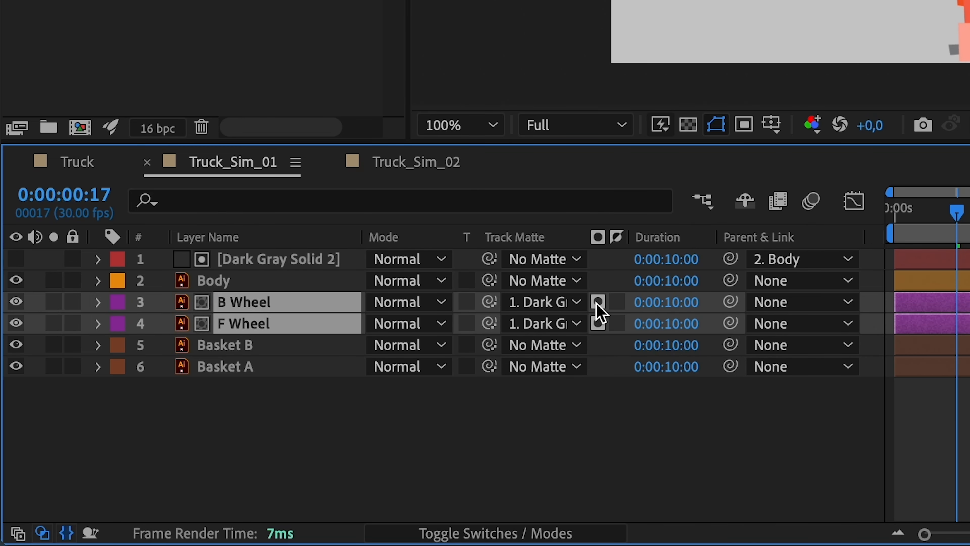
click(619, 311)
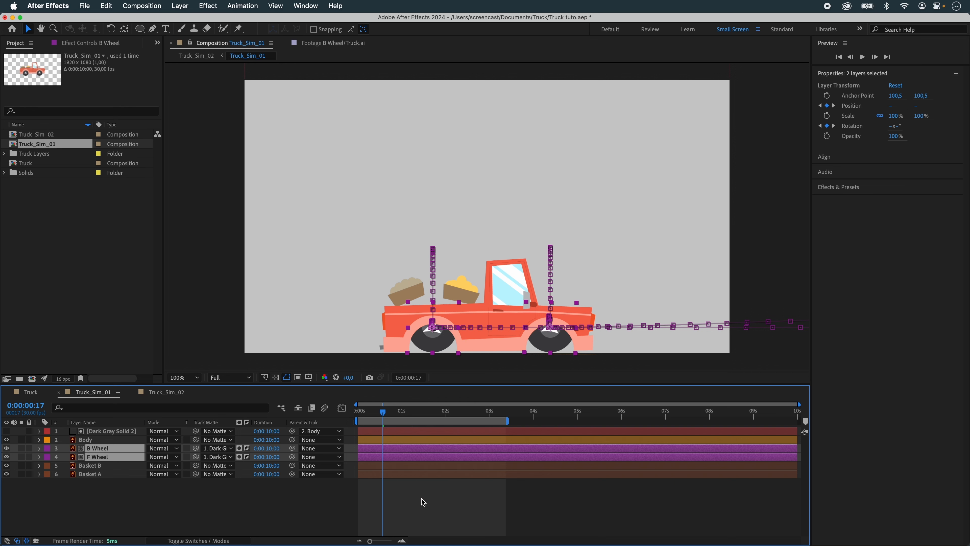
Scrub through Truck_Sim_01 and play Truck_Sim_02 to check the wheels' masking inside the wheel arches.
click(429, 504)
drag(388, 413, 306, 423)
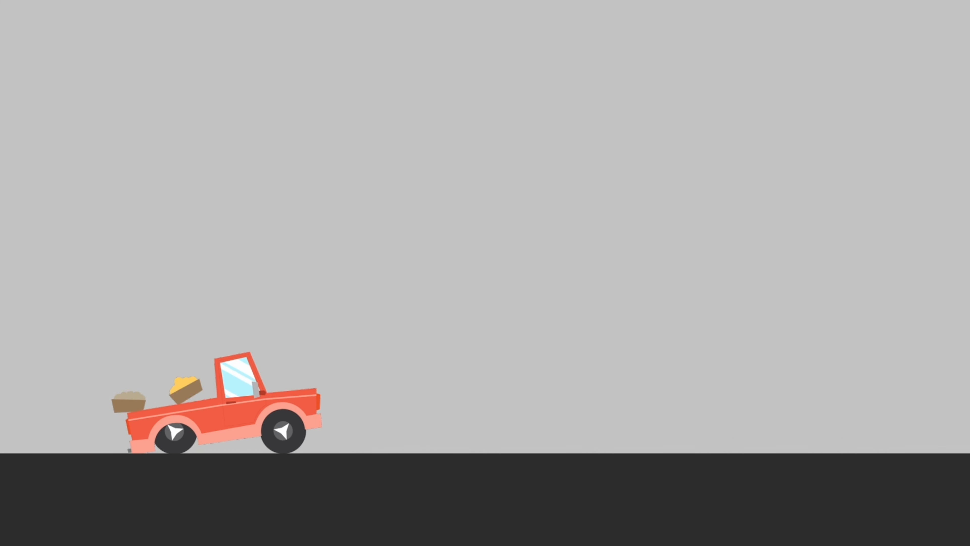
key(space)
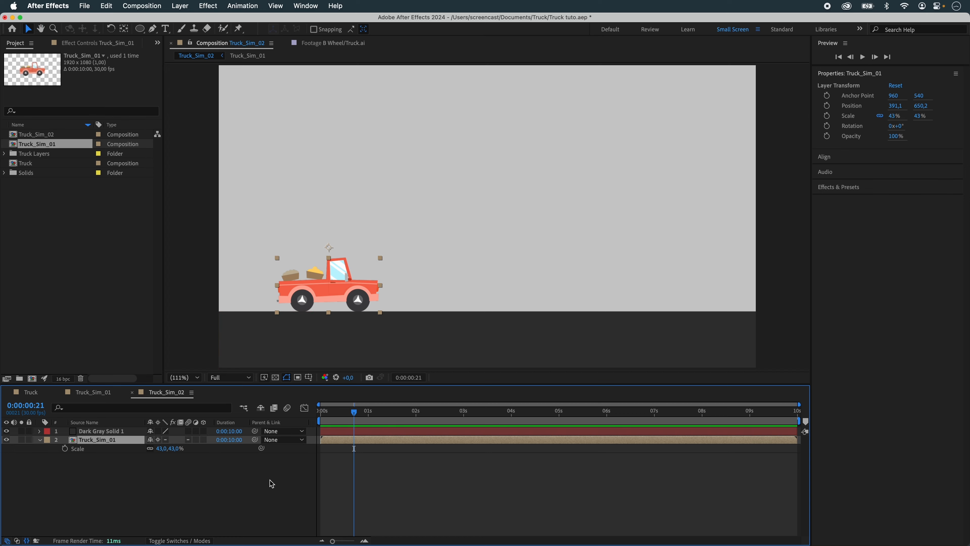
Draw a flat dark gray ellipse about 937 by 38 px directly beneath the truck's wheels in Truck_Sim_01.
click(271, 480)
click(140, 29)
click(100, 392)
drag(362, 347, 599, 360)
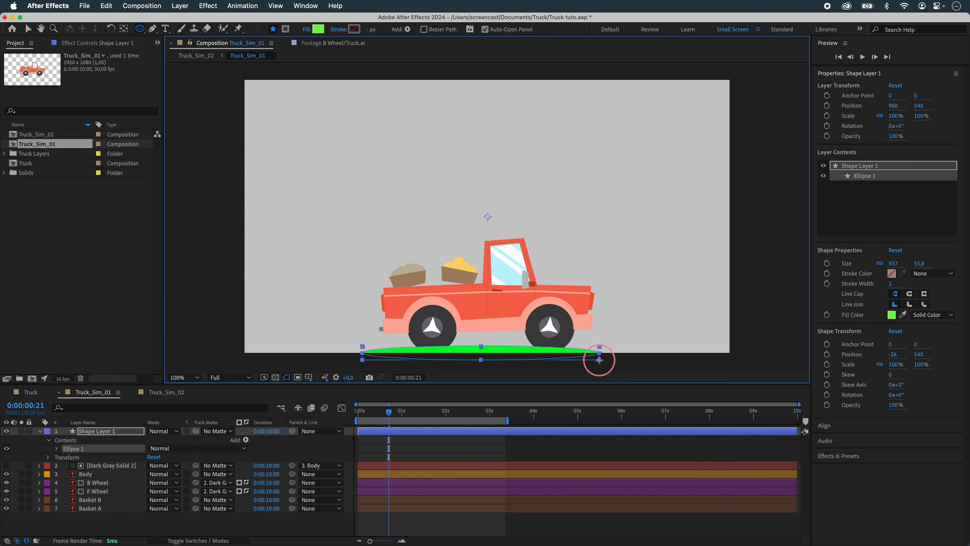
key(v)
click(903, 315)
click(549, 343)
drag(481, 347, 481, 353)
drag(481, 360, 480, 363)
Rename the ellipse layer SHADOW and move it to the bottom of the layer stack, below Basket A.
click(103, 431)
key(Return)
text(SH)
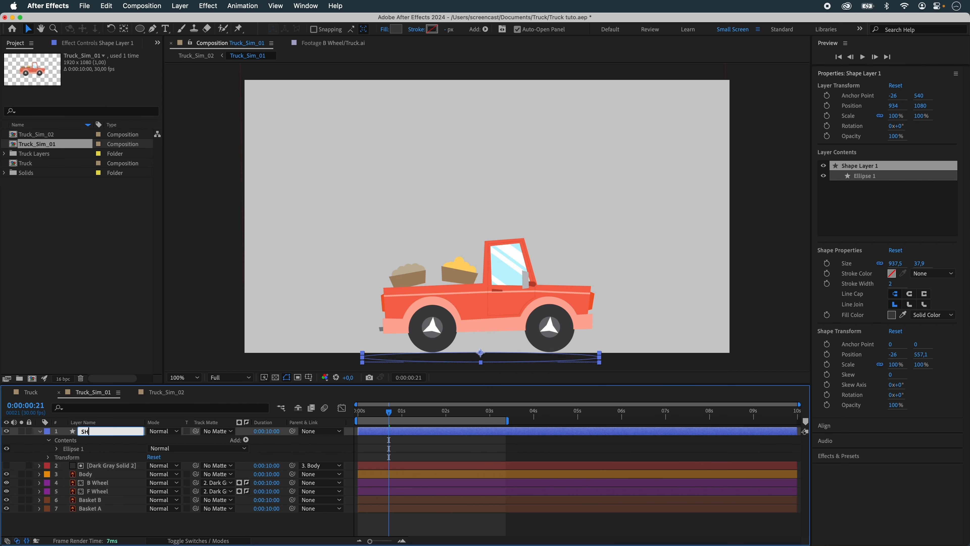
text(ADOW)
key(Return)
drag(107, 431, 107, 514)
Add a Position expression to SHADOW that takes X from the Body layer's position and keeps the shadow's own Y, transform.position[1].
key(p)
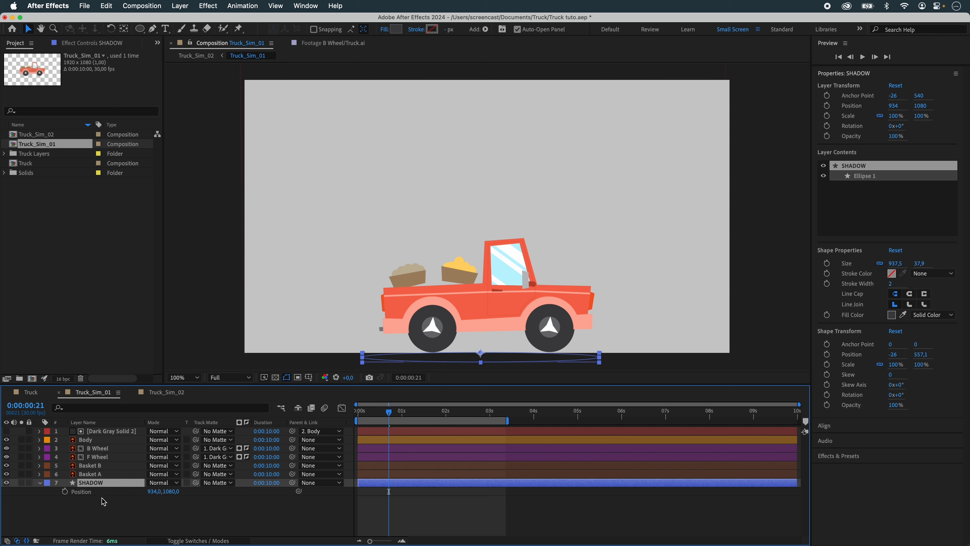
click(39, 439)
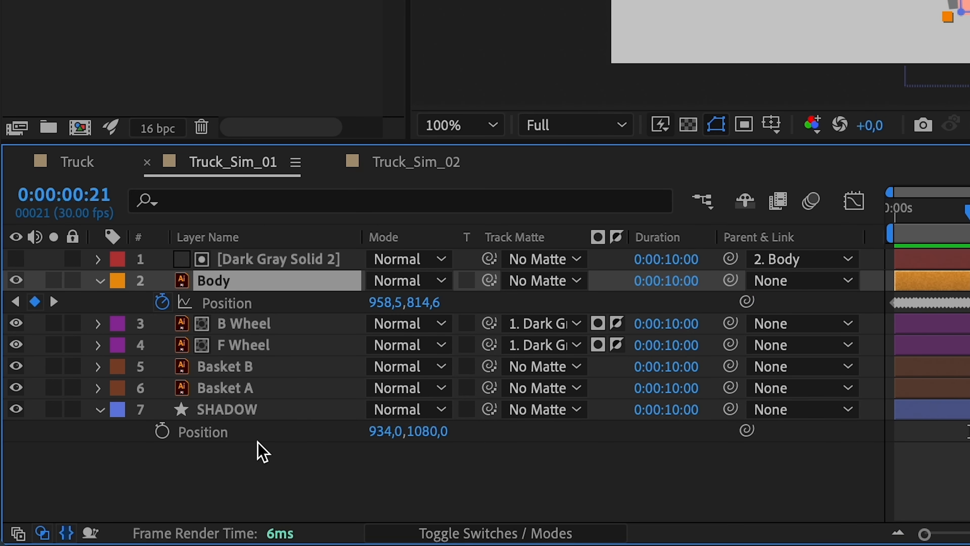
alt+click(164, 432)
drag(440, 451, 416, 303)
double_click(281, 469)
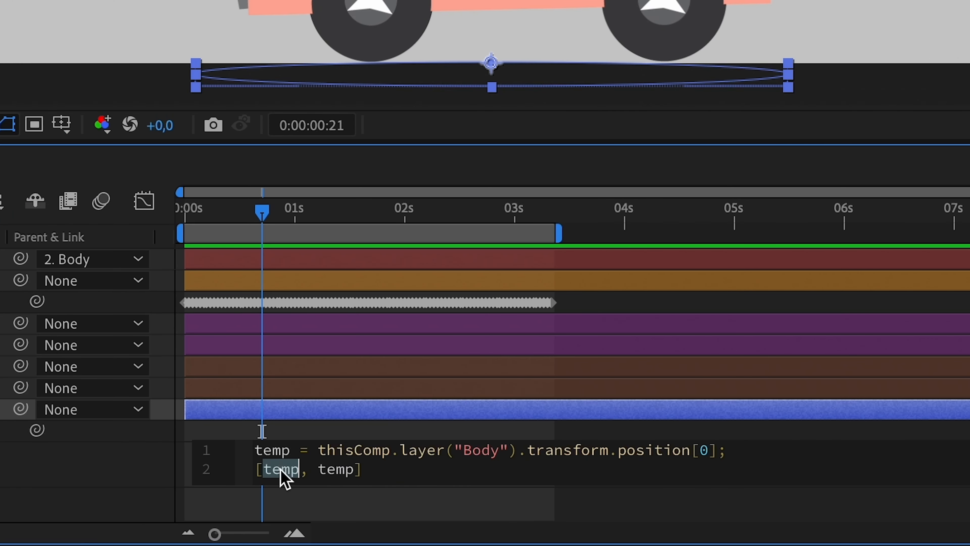
double_click(329, 470)
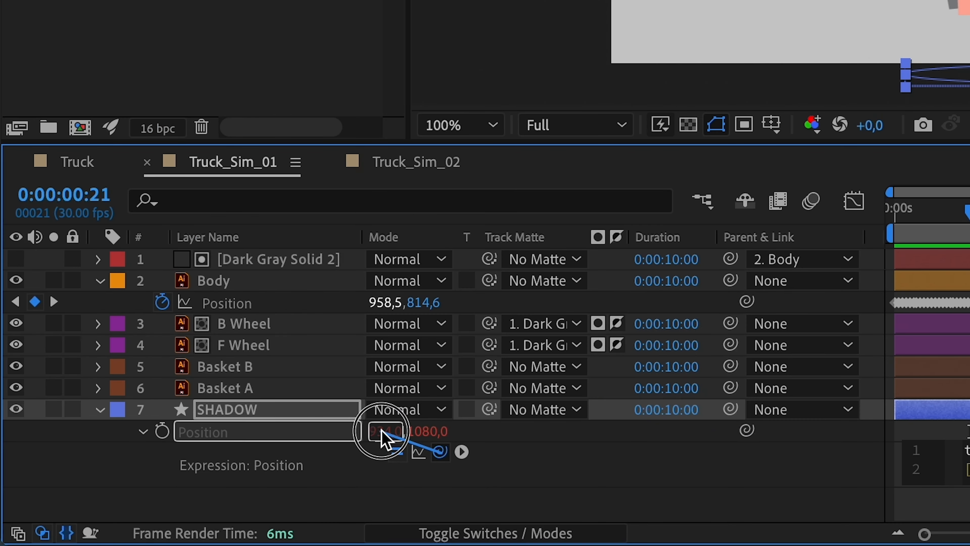
click(556, 476)
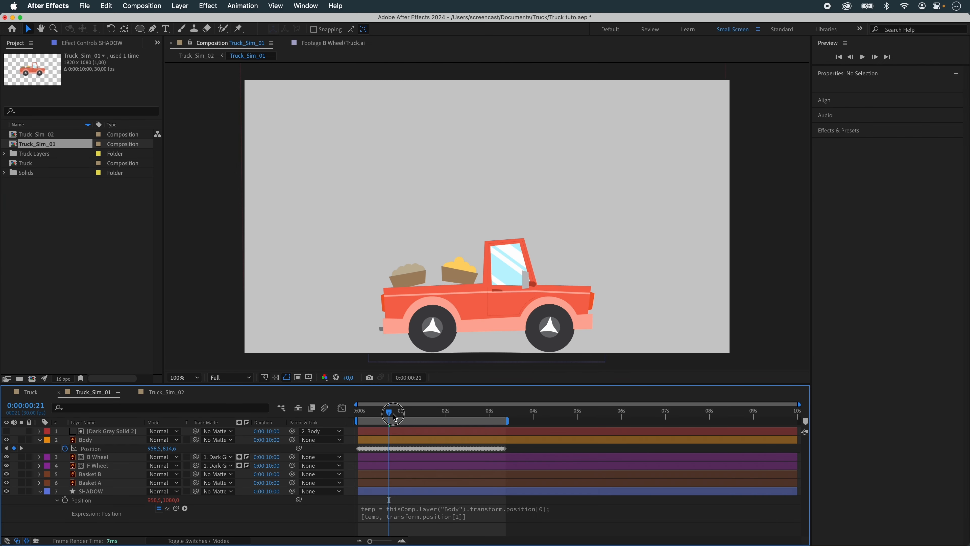
Preview Truck_Sim_01 from the first frame to check that the shadow follows the truck body.
drag(385, 411, 356, 418)
click(484, 360)
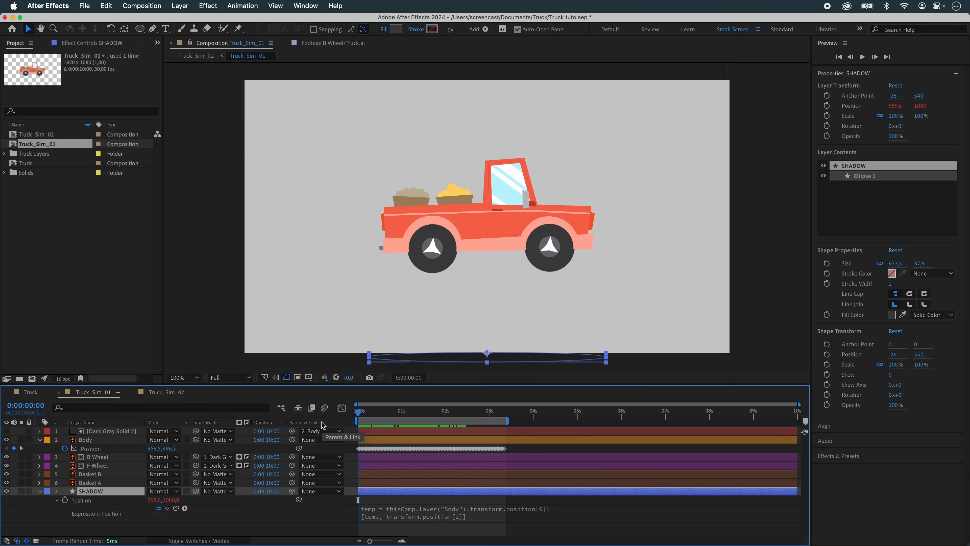
key(space)
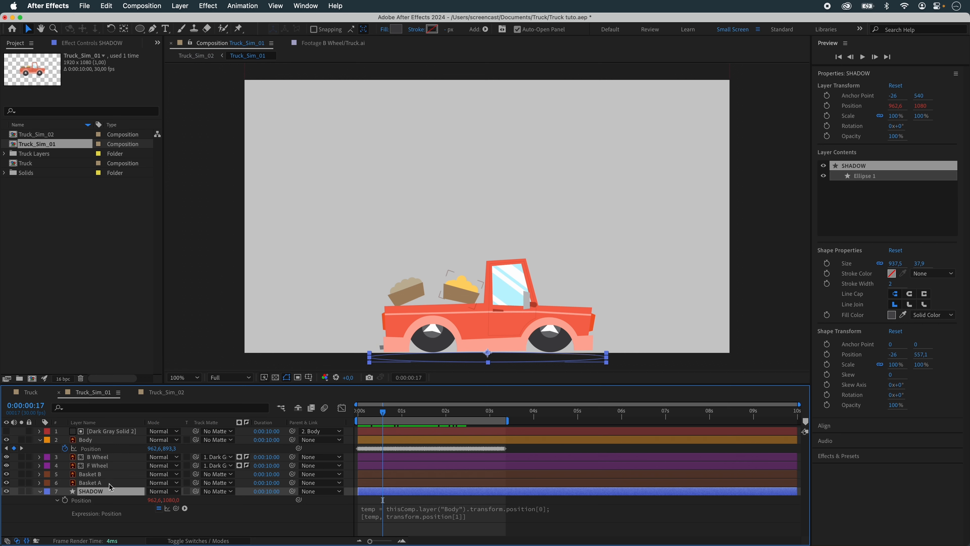
Adjust the fill color of the SHADOW ellipse.
click(894, 315)
mouse_move(527, 230)
mouse_down()
mouse_move(491, 226)
mouse_move(496, 243)
mouse_move(490, 234)
mouse_up()
click(728, 191)
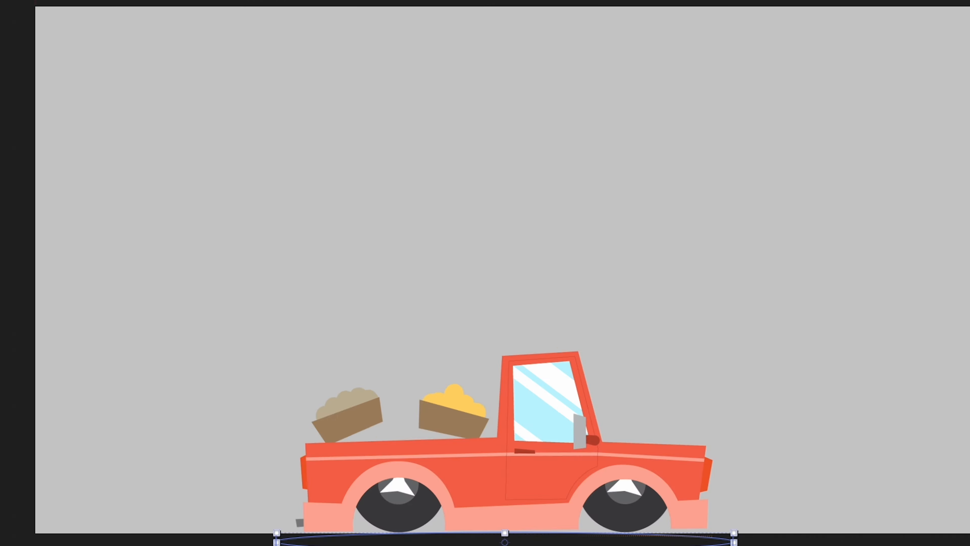
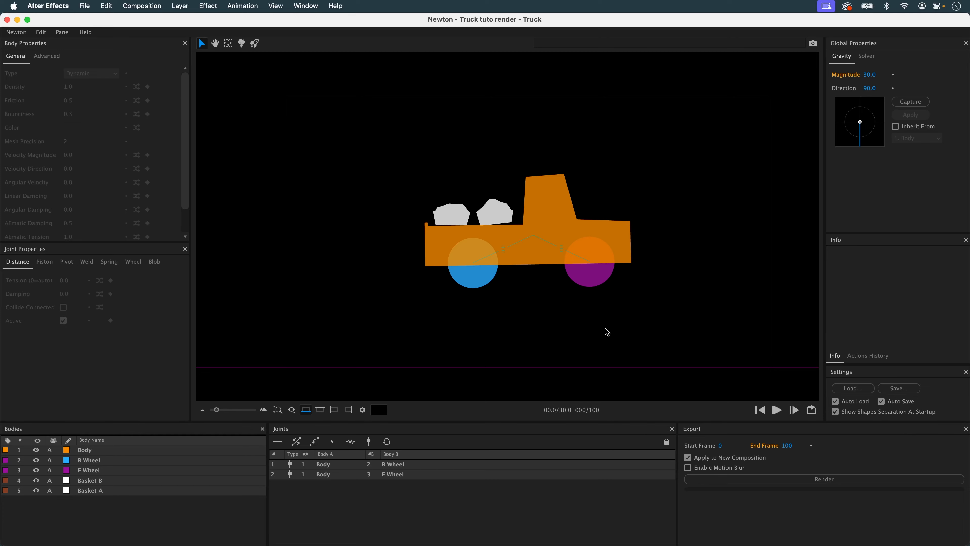
Switch to the Newton window and play the truck simulation to examine the current motion of the truck and baskets.
click(776, 410)
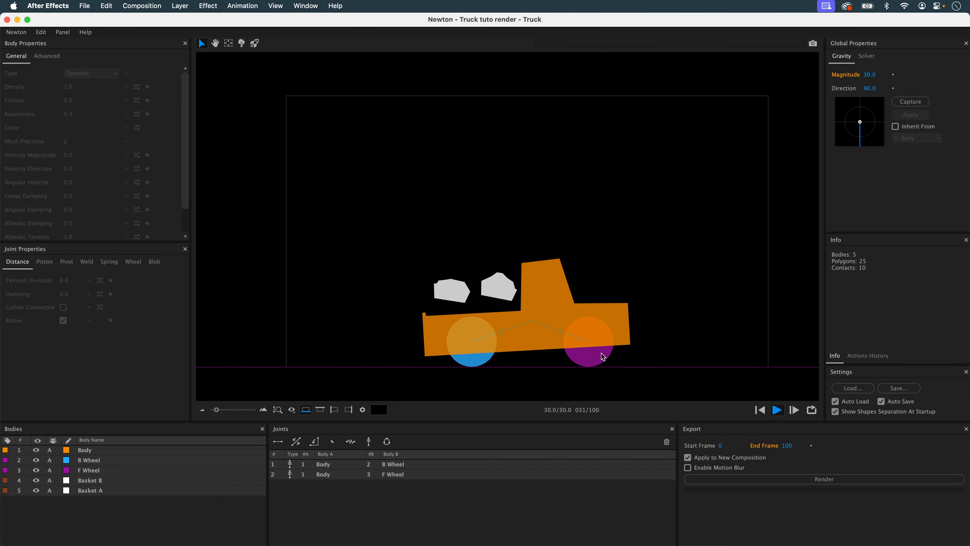
scroll(642, 359, down, 10)
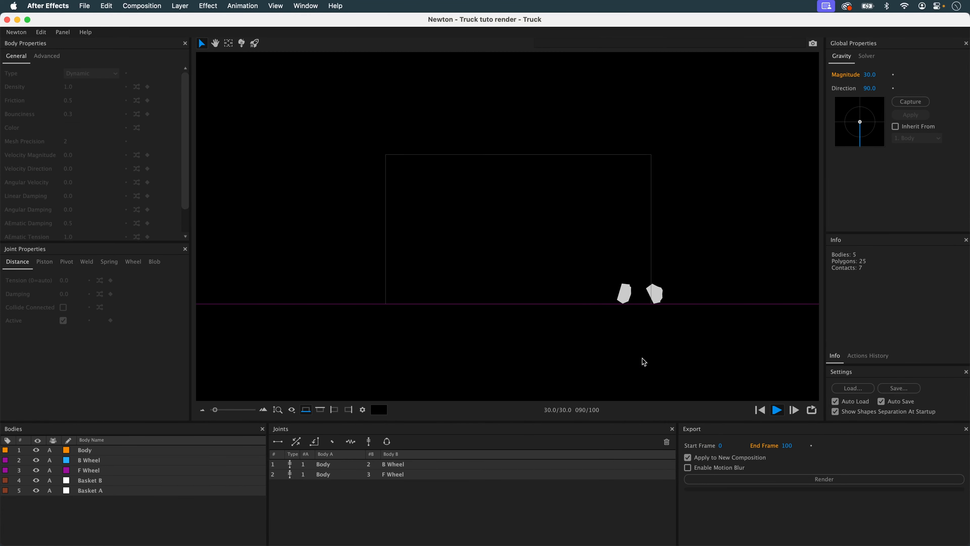
scroll(511, 261, up, 10)
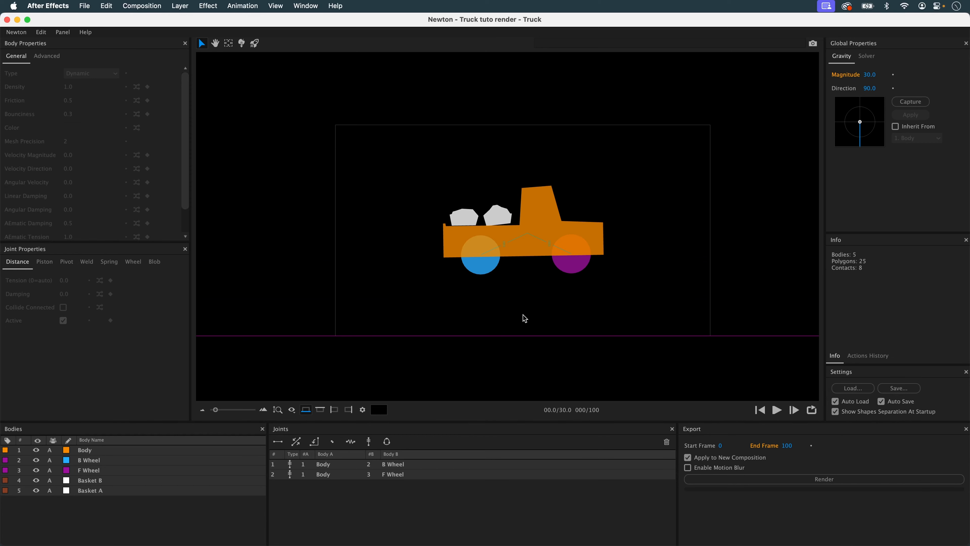
Select all five bodies, give them a launch velocity upward and to the right, and run the simulation.
drag(411, 158, 613, 279)
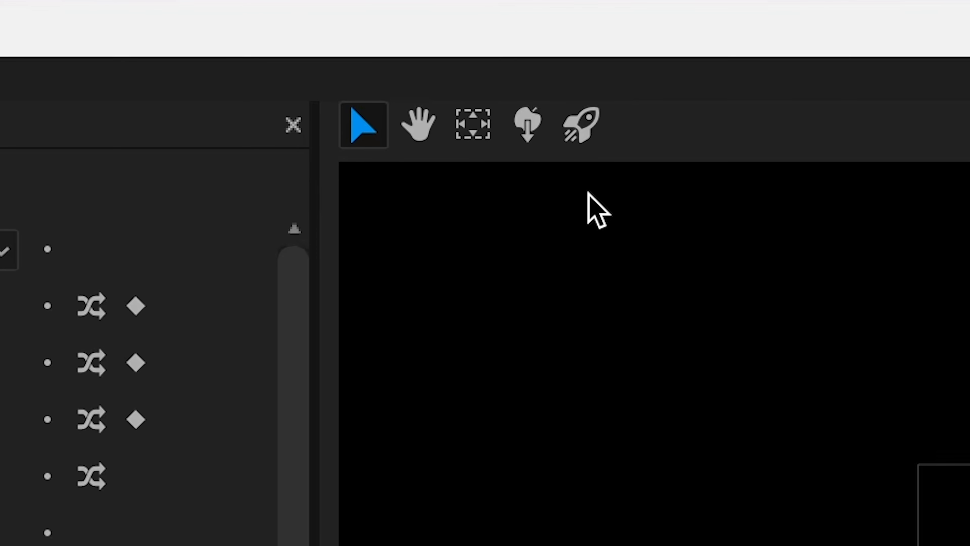
click(591, 132)
drag(455, 282, 475, 235)
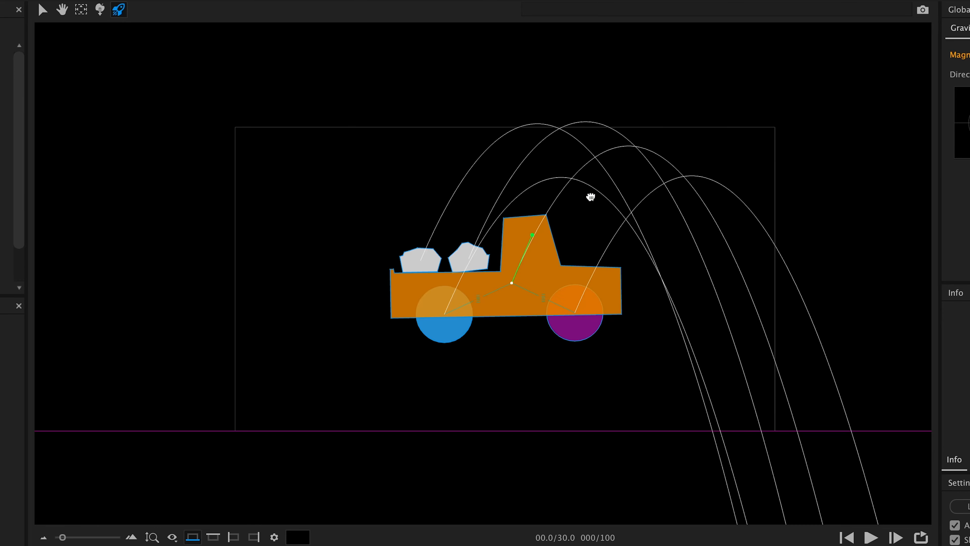
click(869, 537)
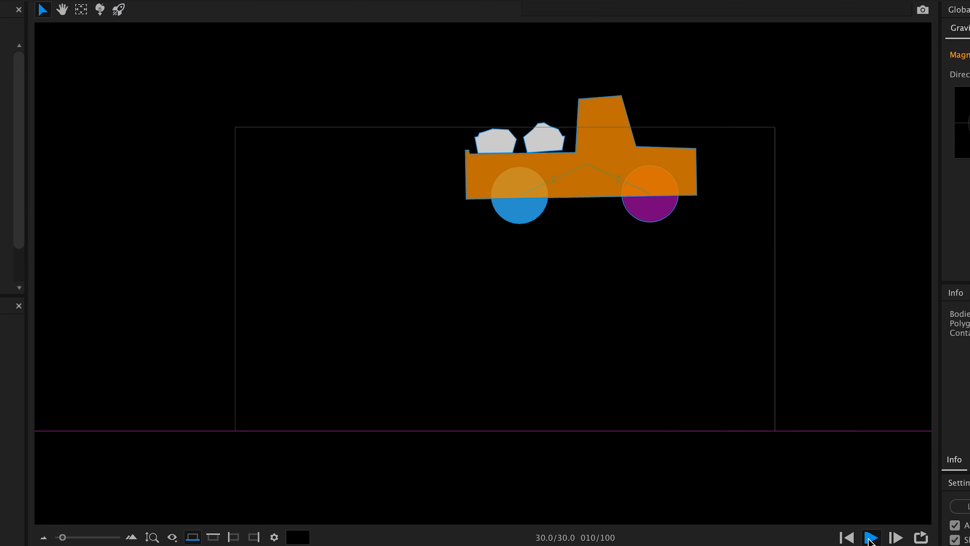
Rewind, move the selected bodies to the scene's left edge, launch them at magnitude 16.0 and direction 284.2, and simulate.
click(847, 537)
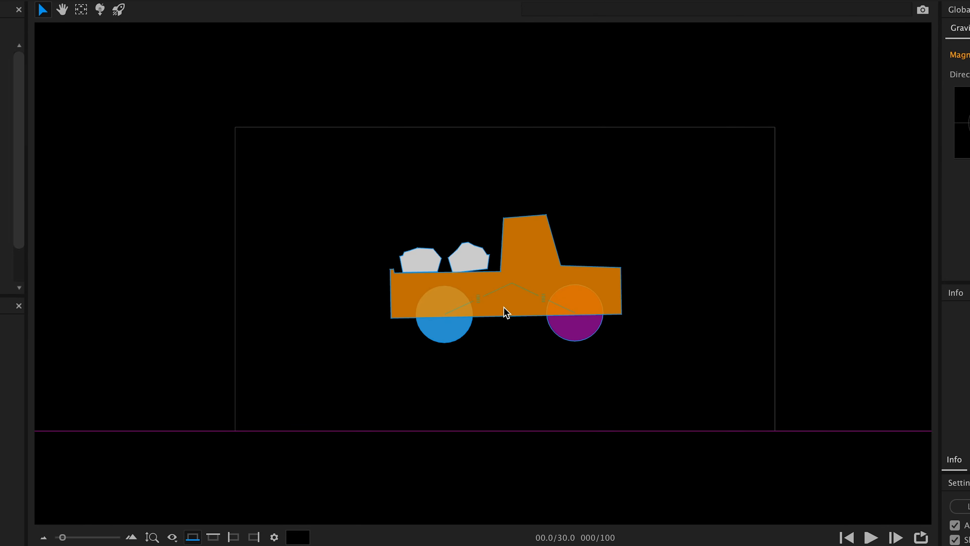
drag(505, 311, 264, 344)
click(118, 10)
drag(271, 317, 282, 275)
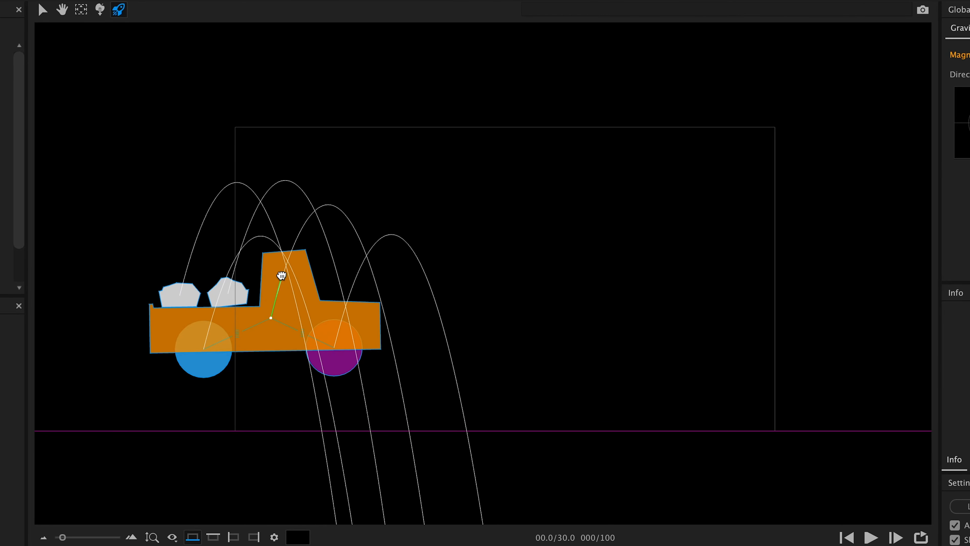
click(872, 538)
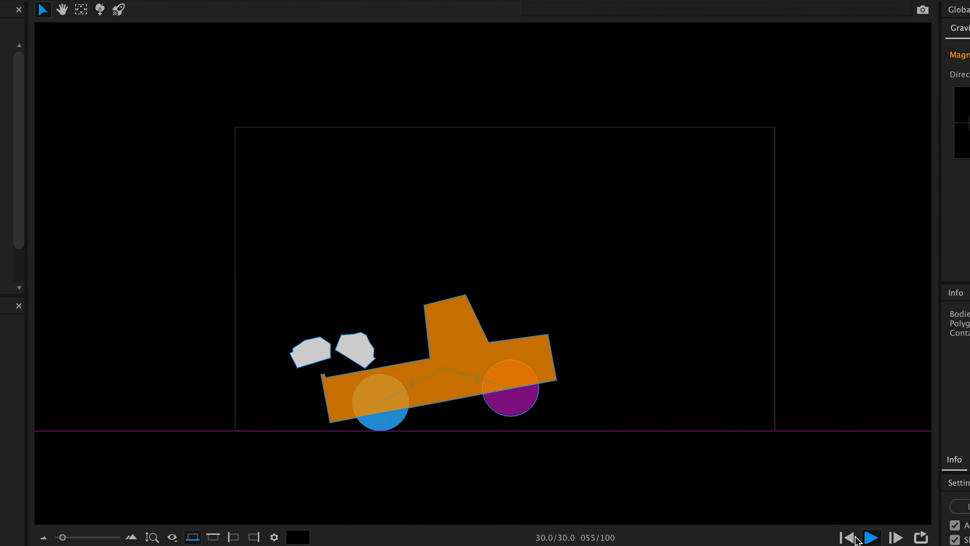
Rewind the simulation, set the selected bodies' Angular Velocity to -2.5, and simulate again.
click(846, 537)
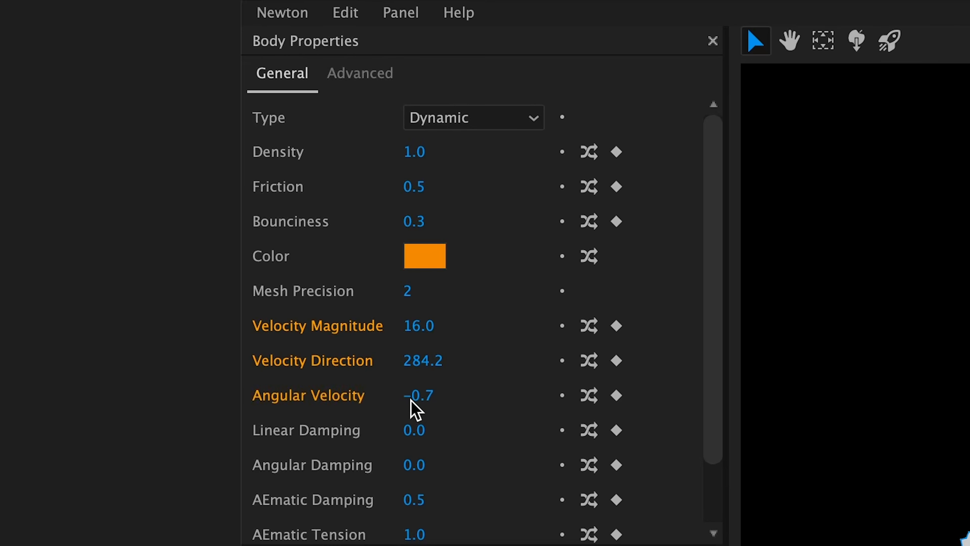
drag(411, 399, 390, 400)
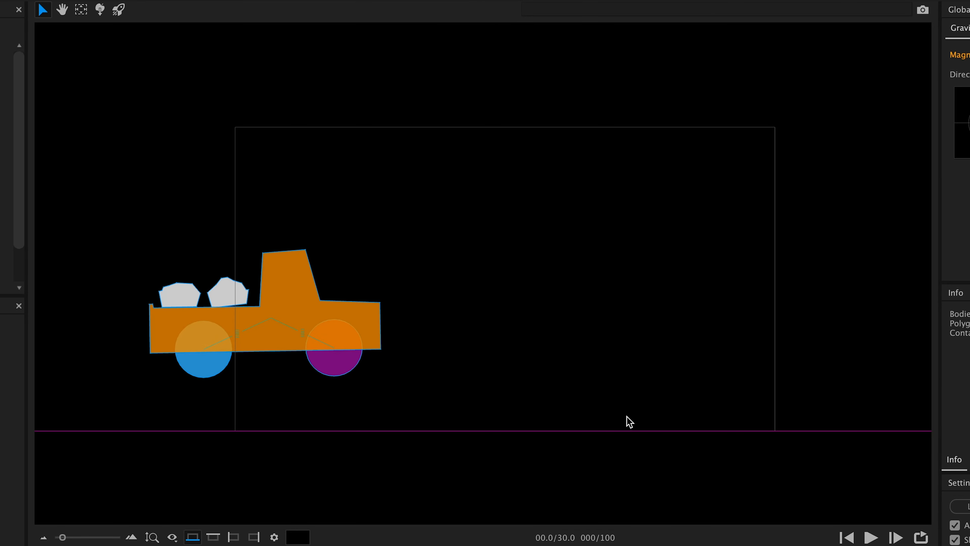
click(871, 537)
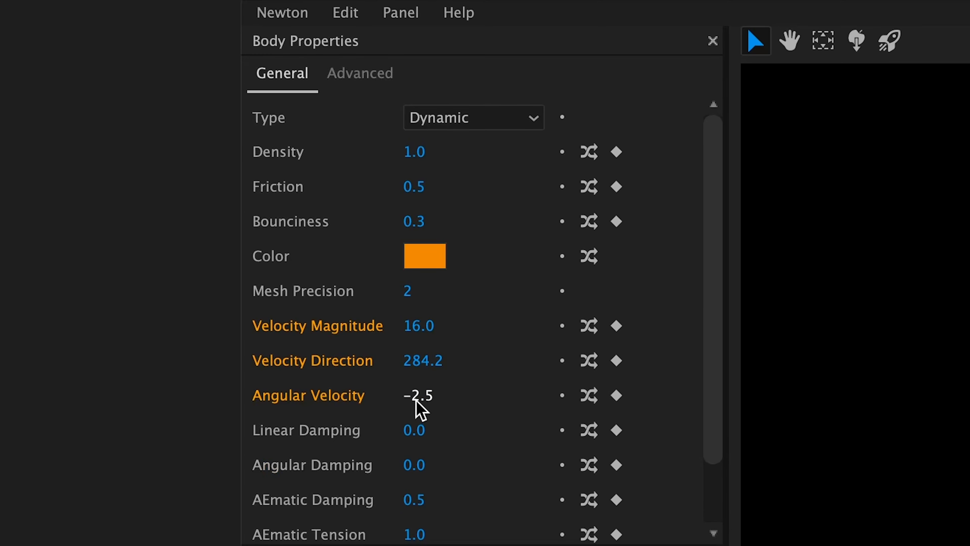
Set the selected bodies' Angular Velocity to -0.6, replay the simulation, and return to the first frame.
click(417, 401)
text(-1.500)
key(Return)
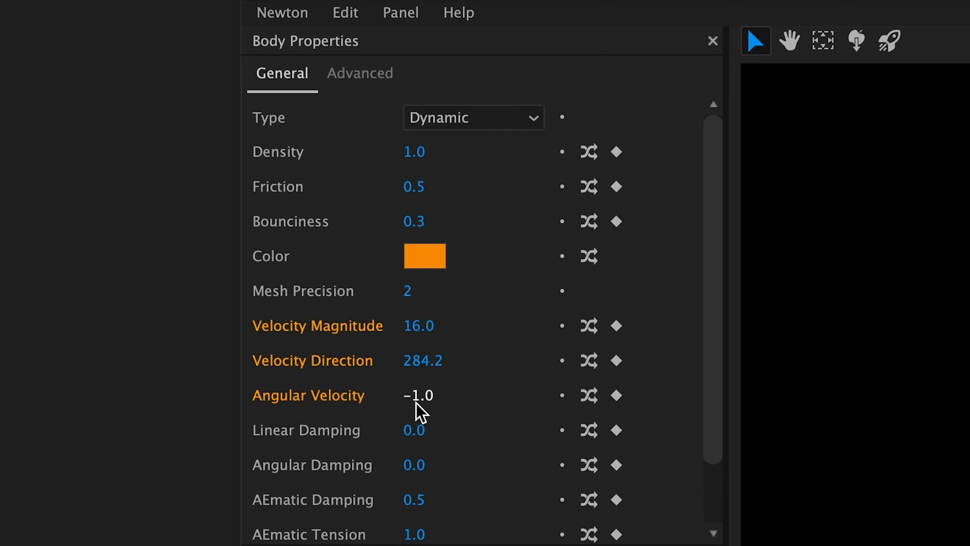
drag(420, 411, 427, 411)
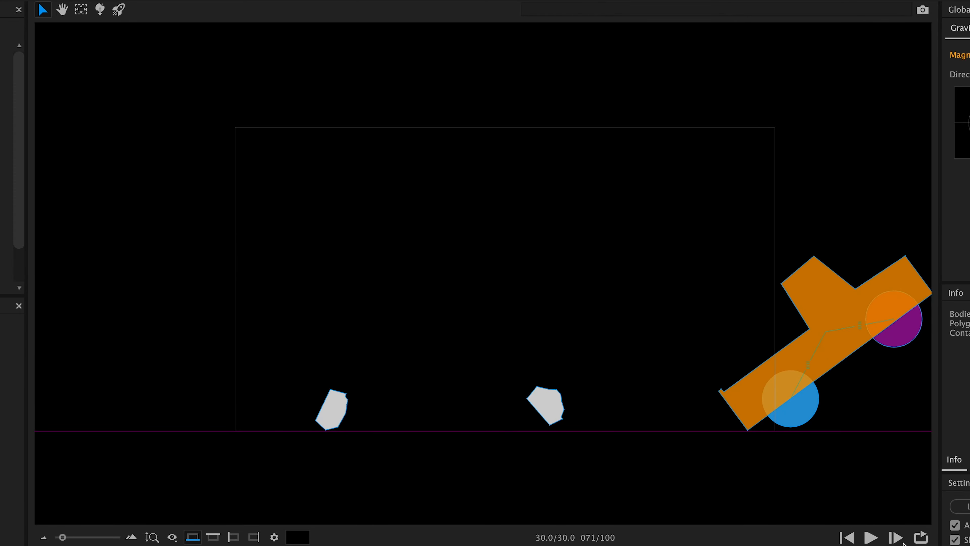
click(846, 537)
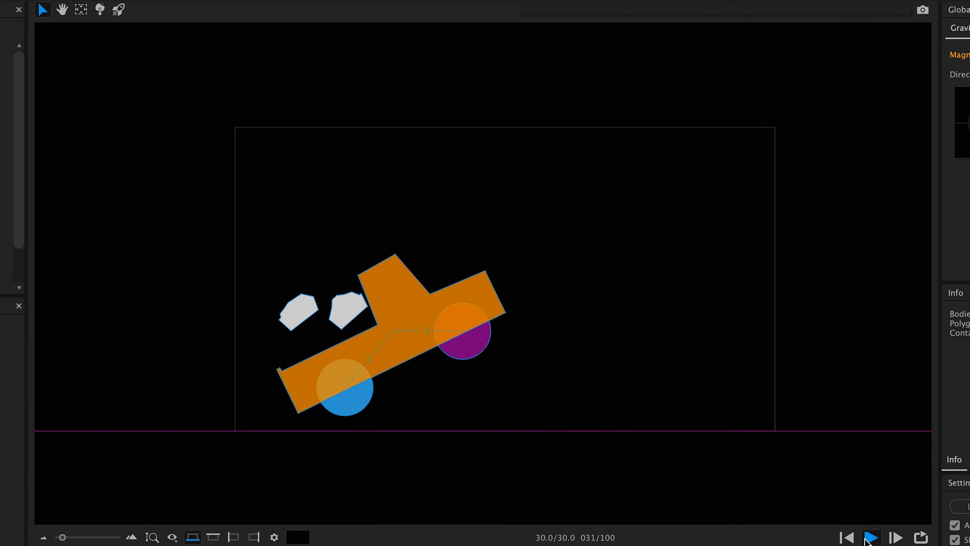
click(847, 536)
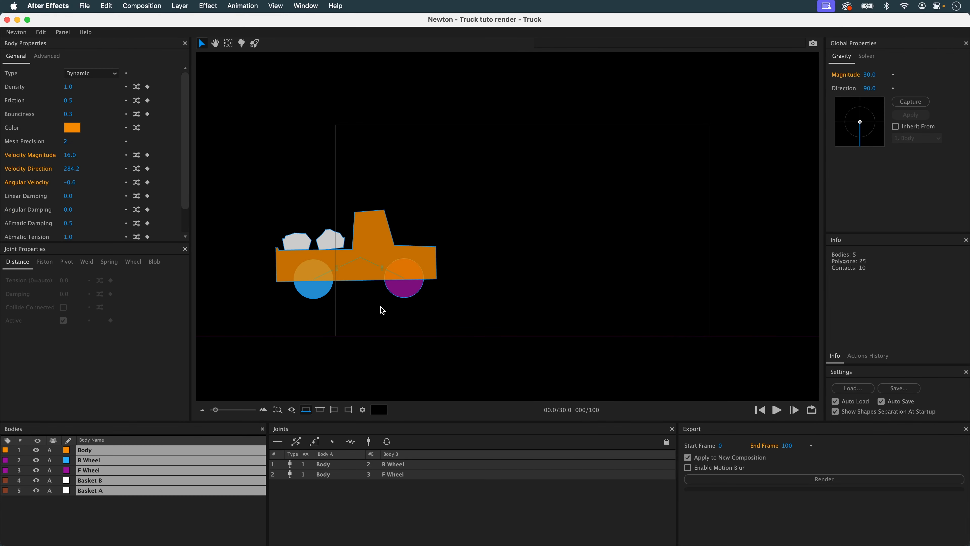
Deselect the bodies, open the Motor Speed keyframes of the Body–B Wheel joint, and run the simulation past the truck's landing.
click(391, 309)
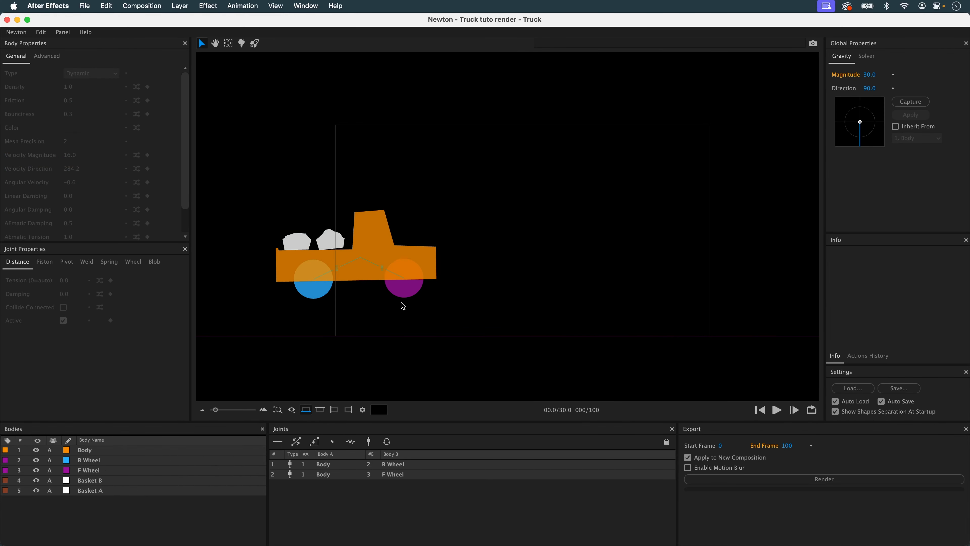
click(336, 465)
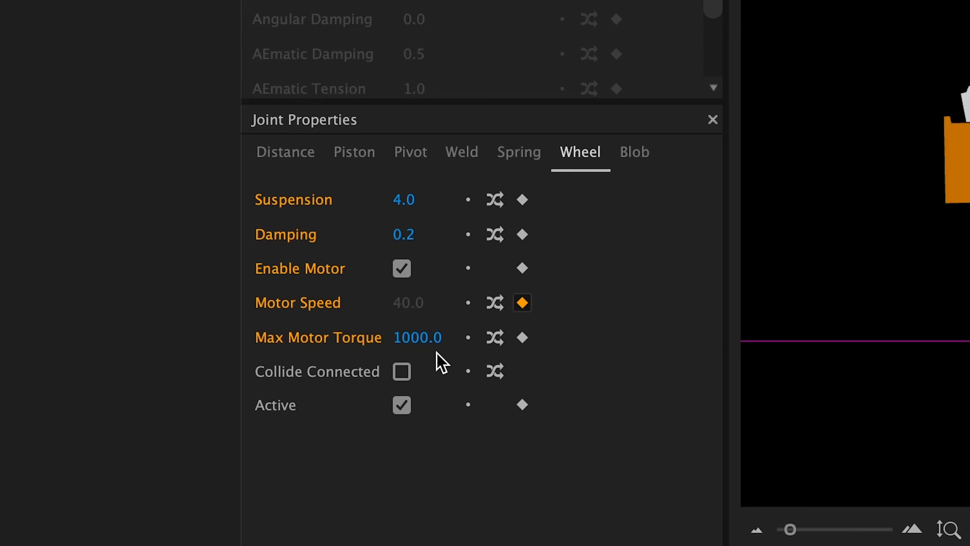
click(522, 303)
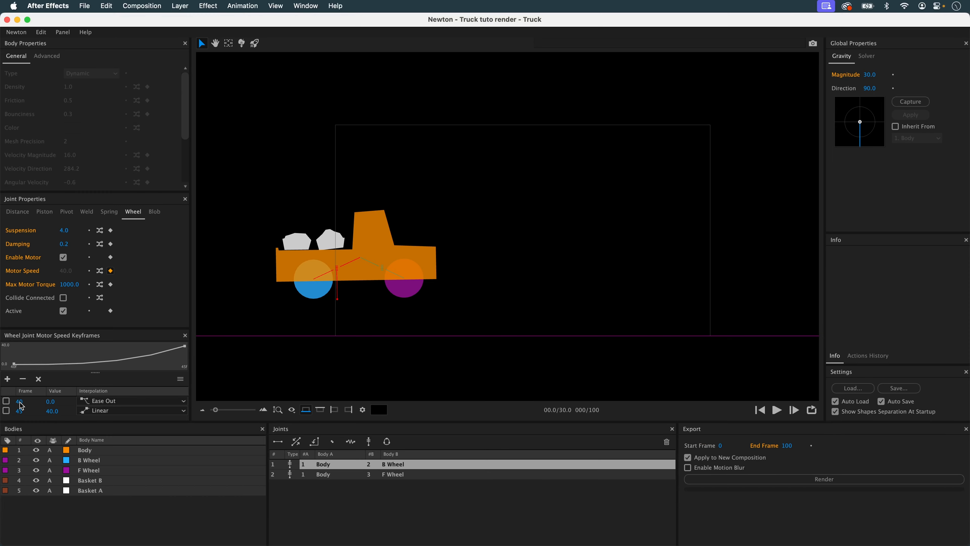
click(779, 412)
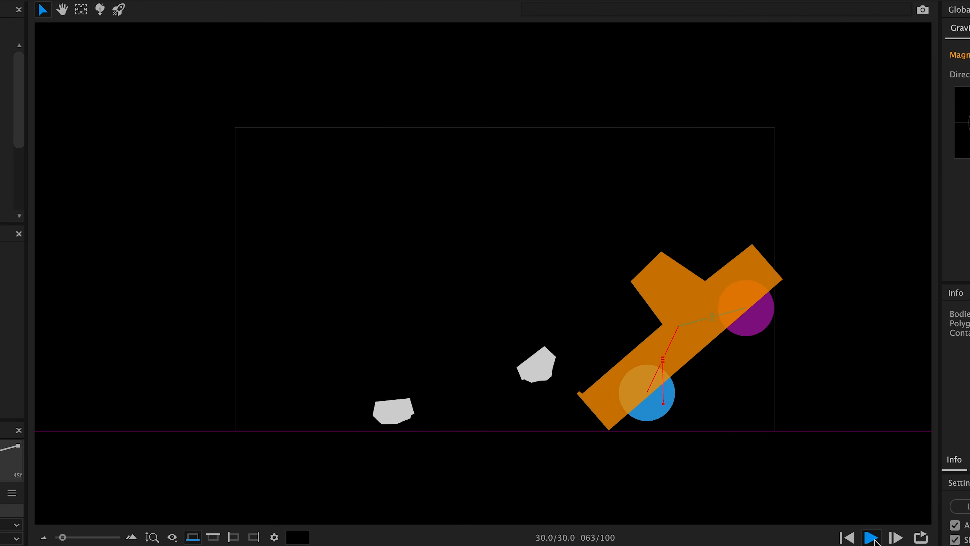
click(781, 415)
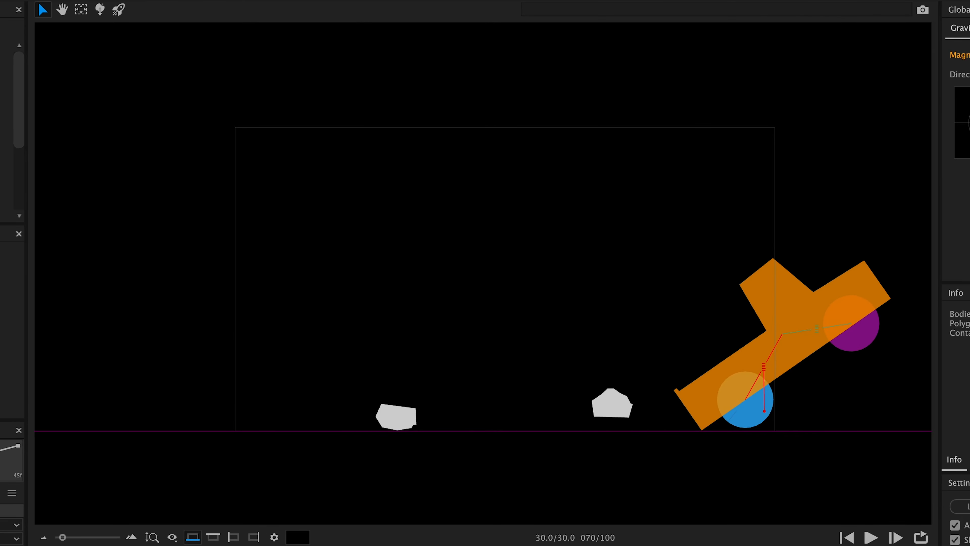
Move the back wheel joint's Motor Speed keyframes to frame 65 for value 0.0 and frame 70 for value 40.0.
double_click(292, 376)
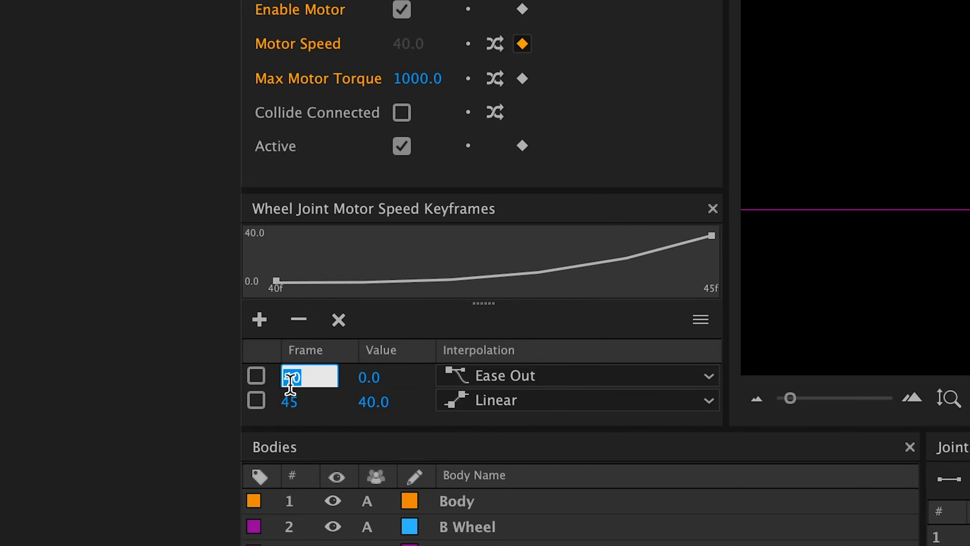
text(0)
key(Return)
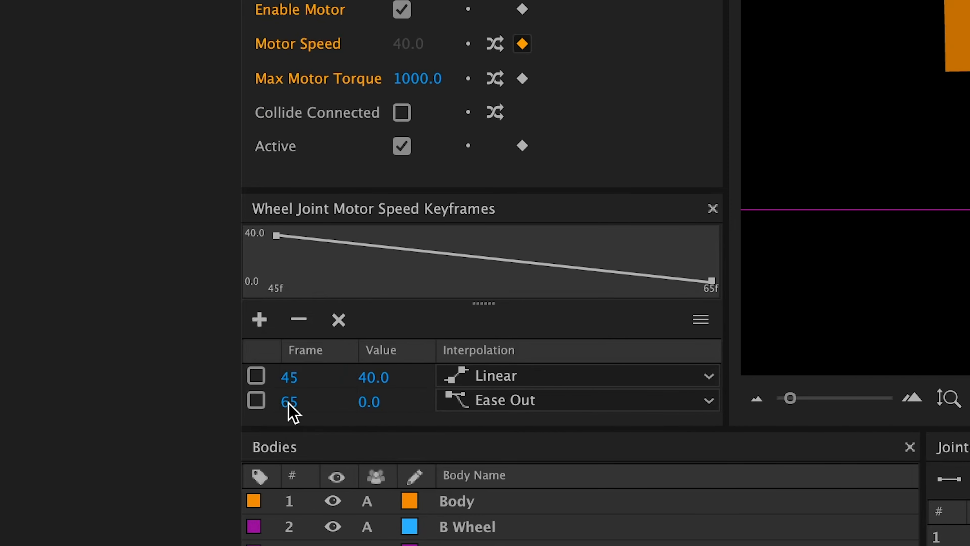
double_click(289, 376)
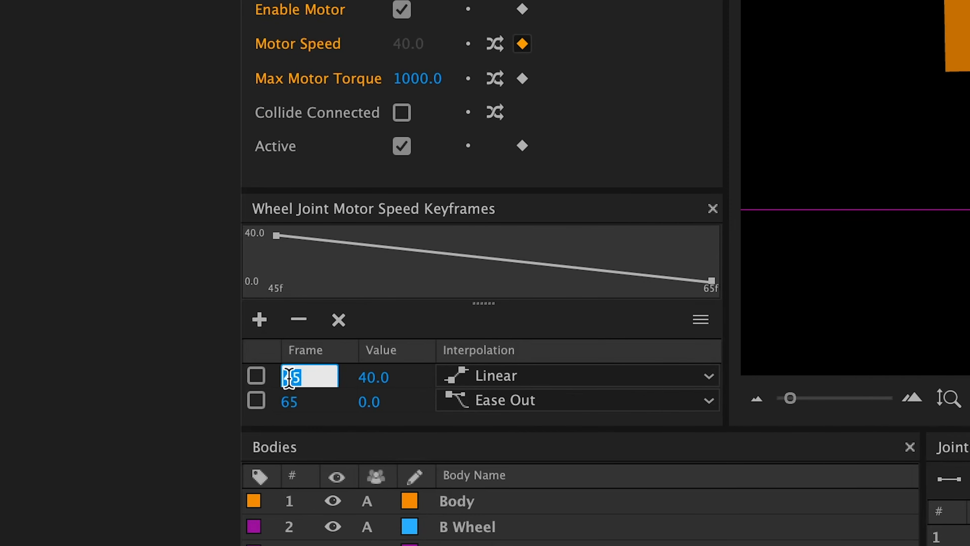
text(70)
key(Return)
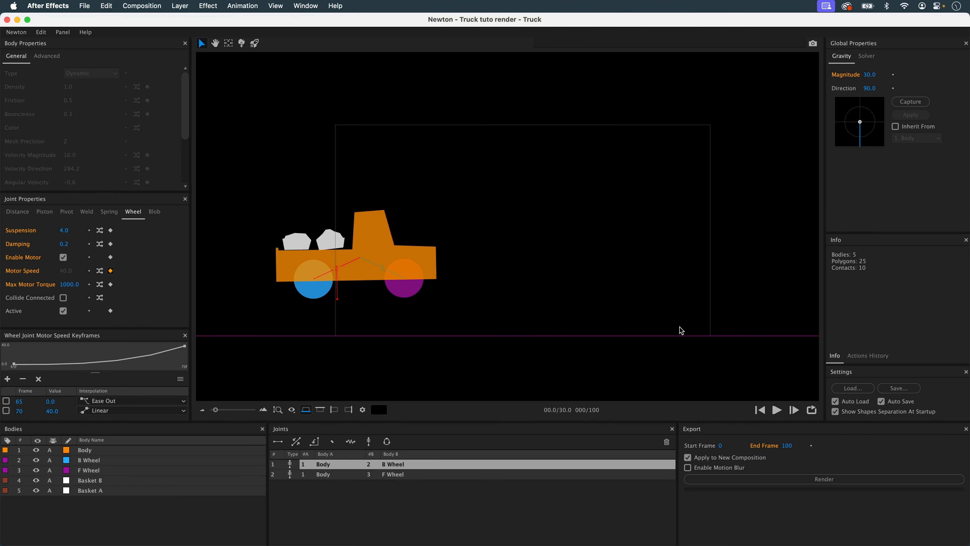
Replay the simulation with the whole scene in view to check the landing and motor timing, and return to the first frame.
click(777, 409)
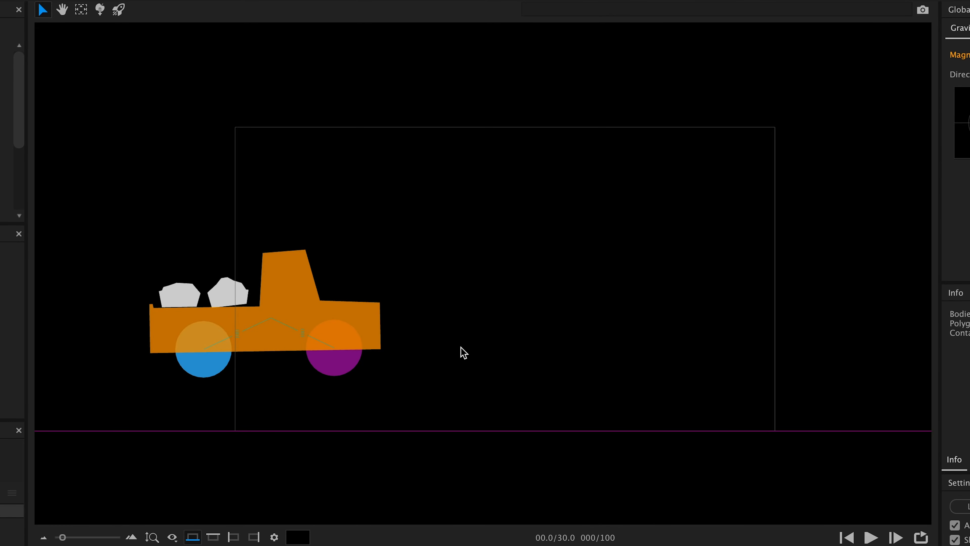
scroll(463, 352, down, 3)
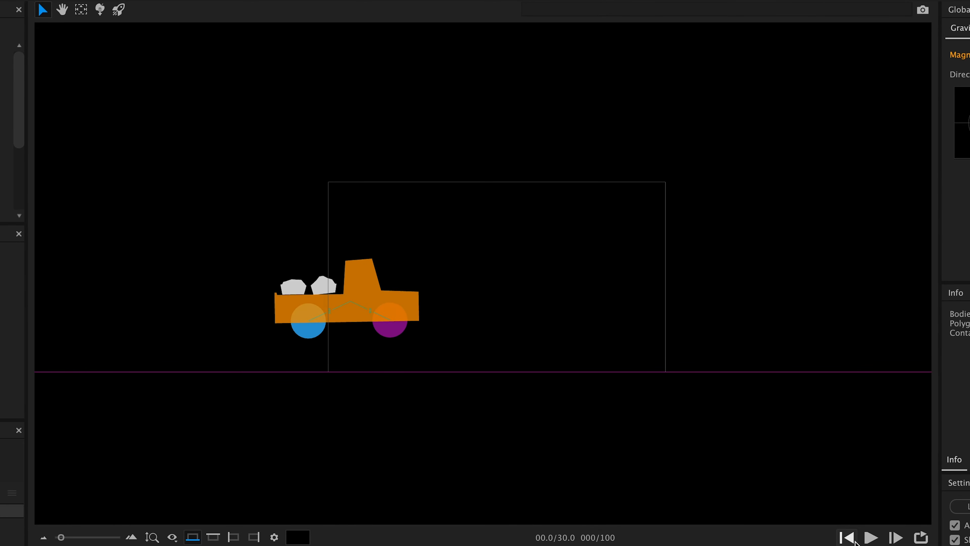
click(871, 537)
click(870, 537)
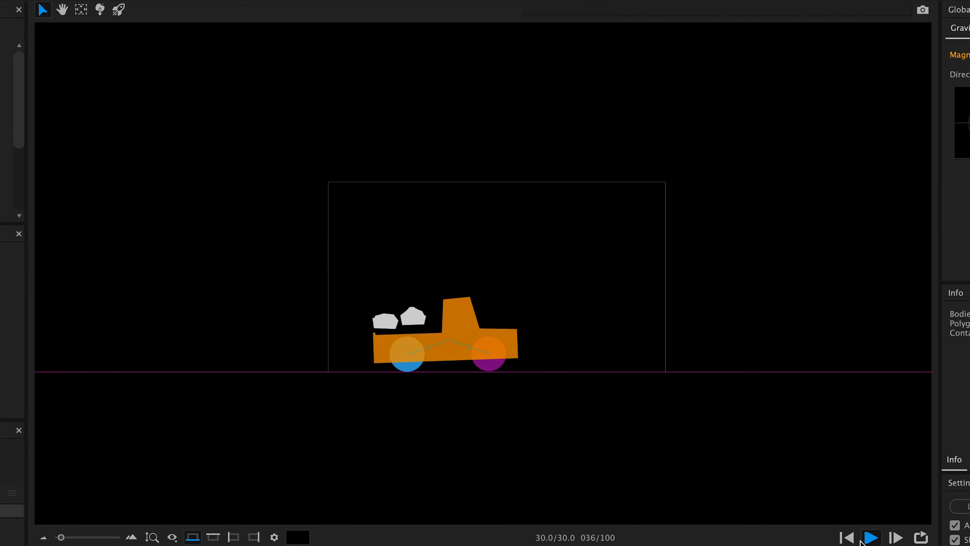
click(846, 537)
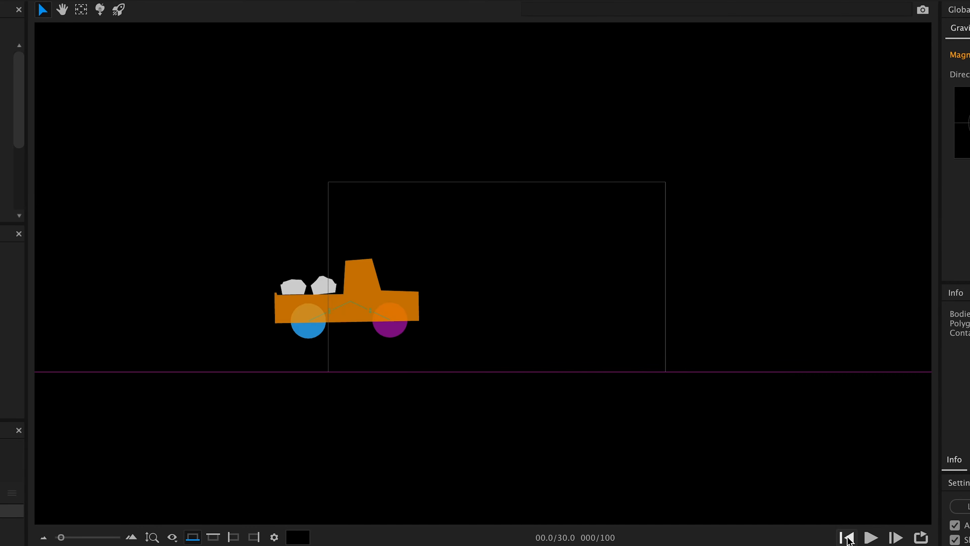
click(870, 537)
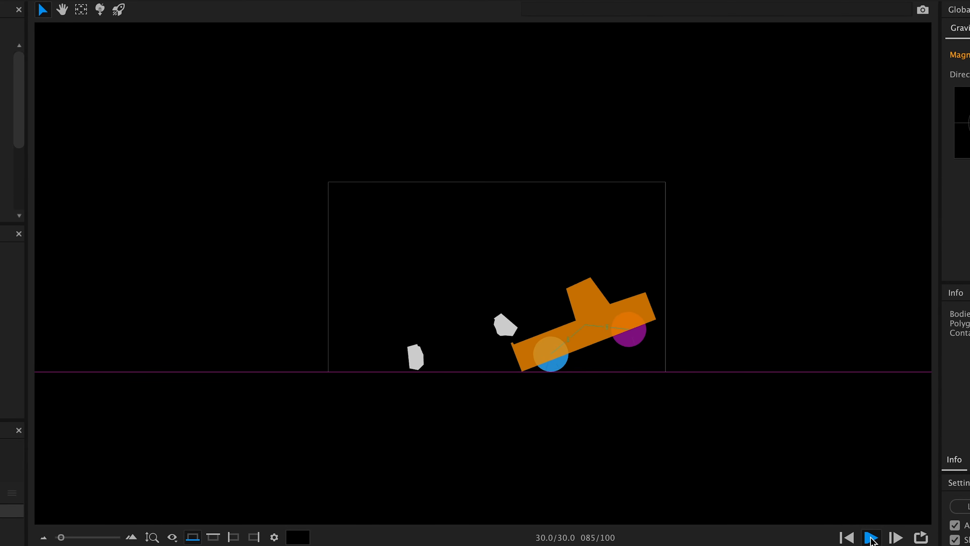
click(870, 537)
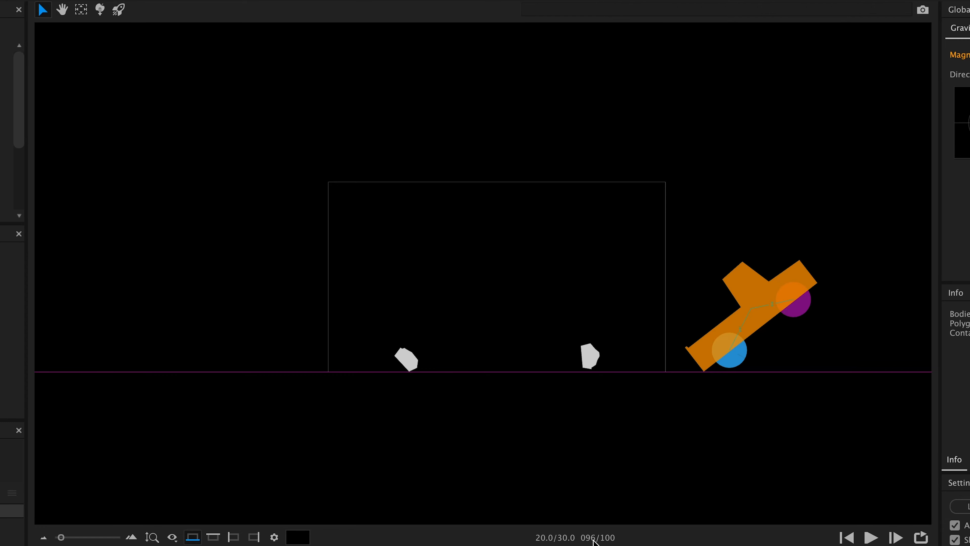
click(846, 537)
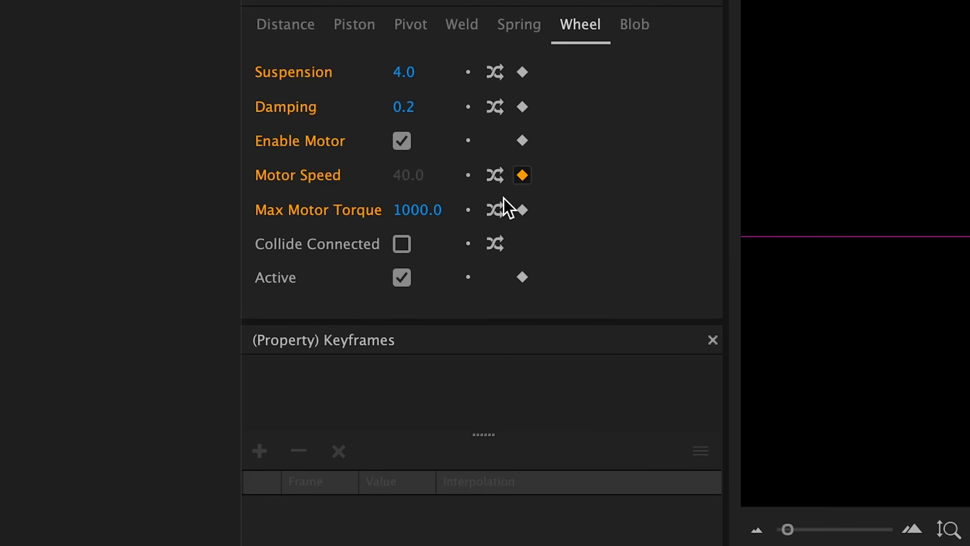
Add a Motor Speed keyframe at frame 95 with value 0, and set the frame 70 keyframe's interpolation to Hold.
click(522, 175)
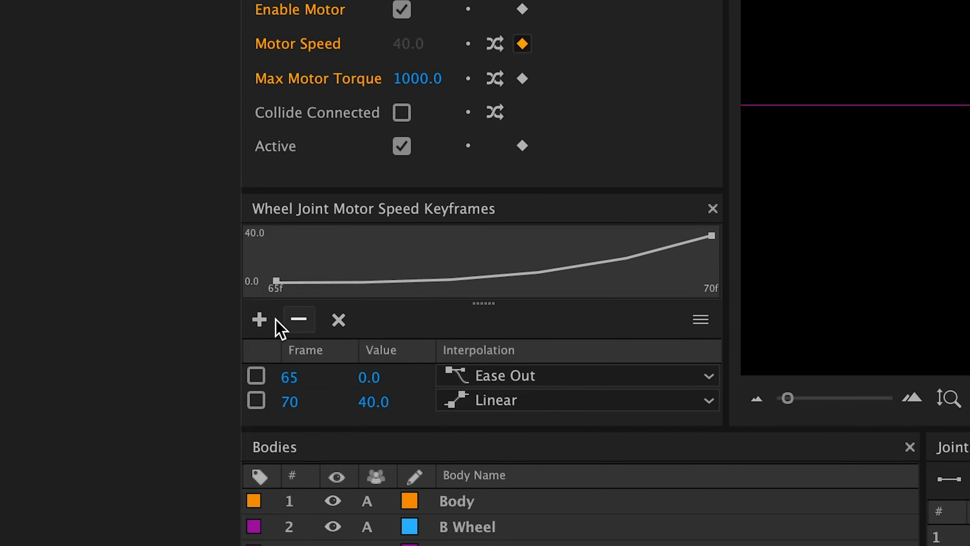
click(260, 451)
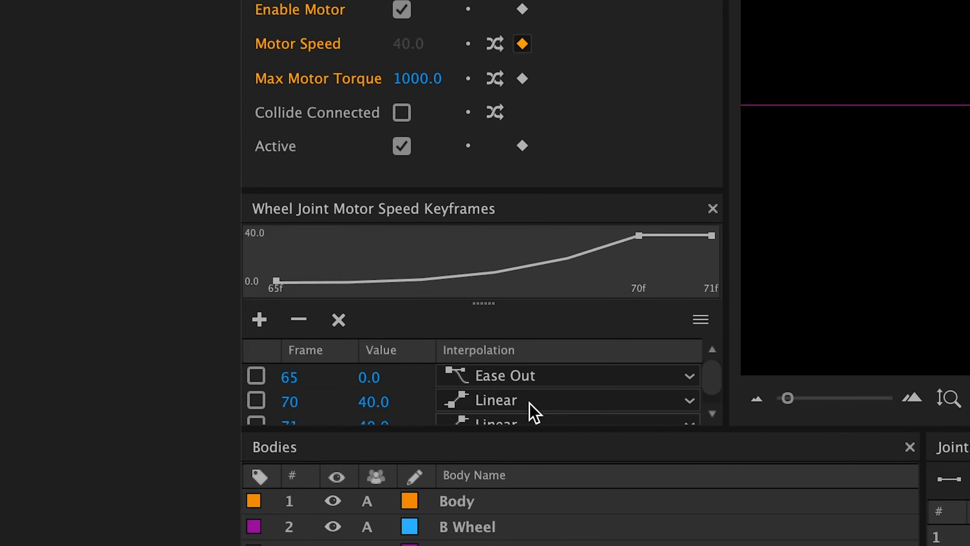
click(713, 412)
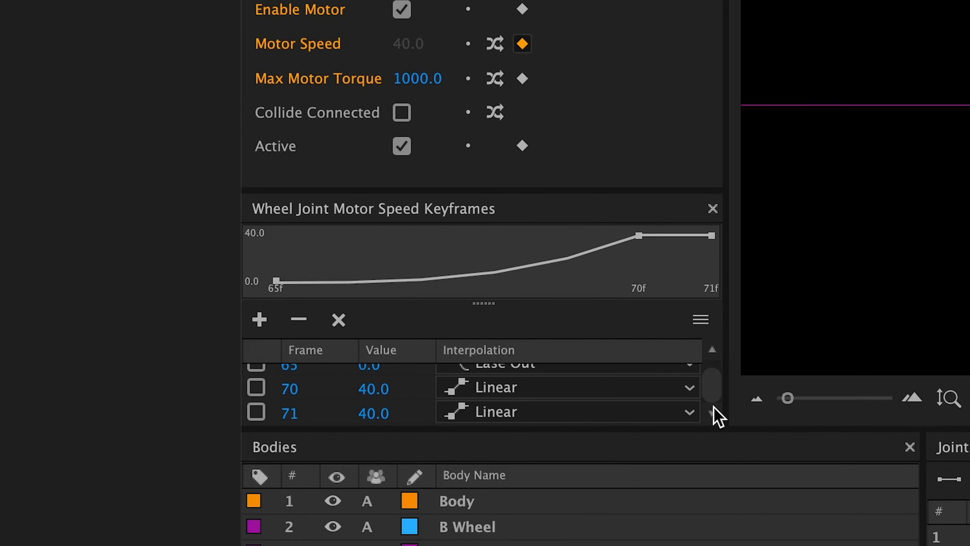
double_click(288, 413)
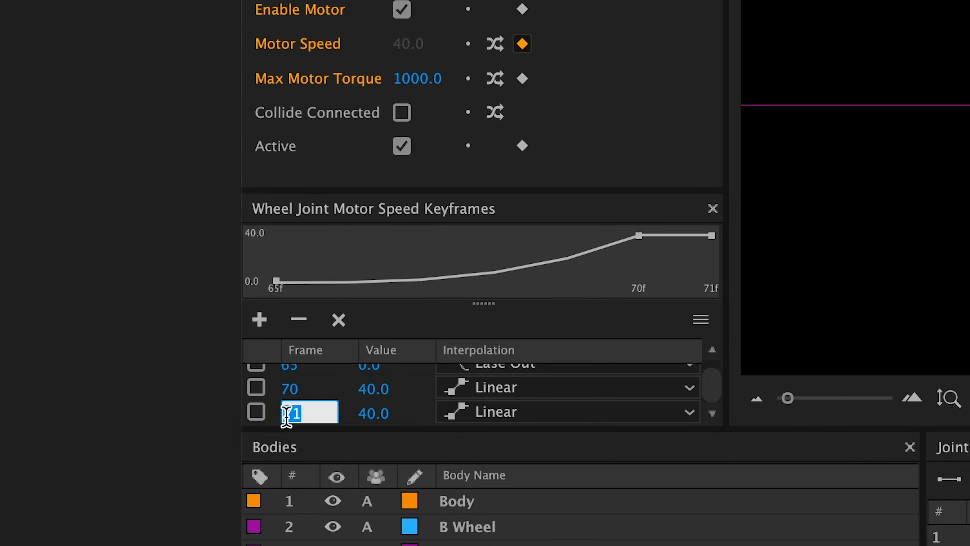
text(95)
key(Return)
double_click(379, 413)
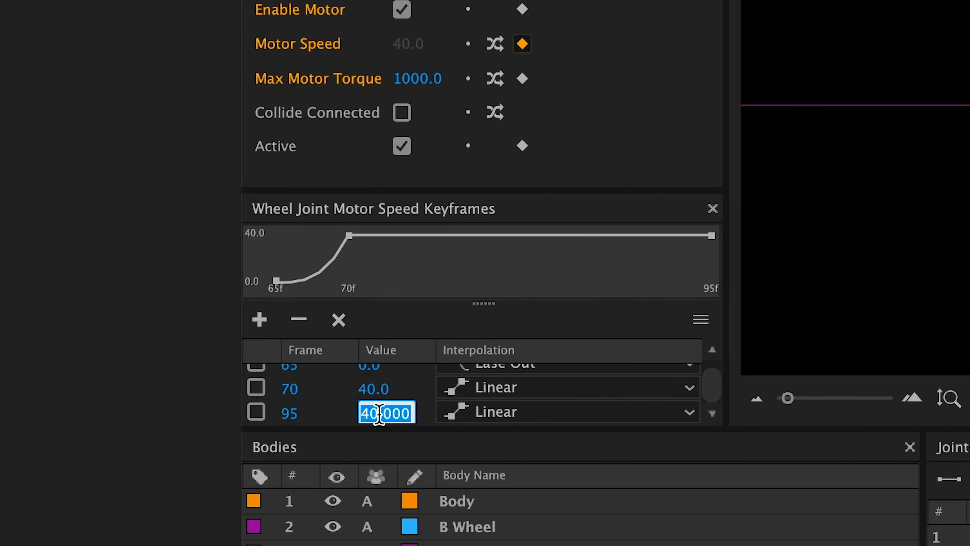
text(0)
key(Return)
click(612, 387)
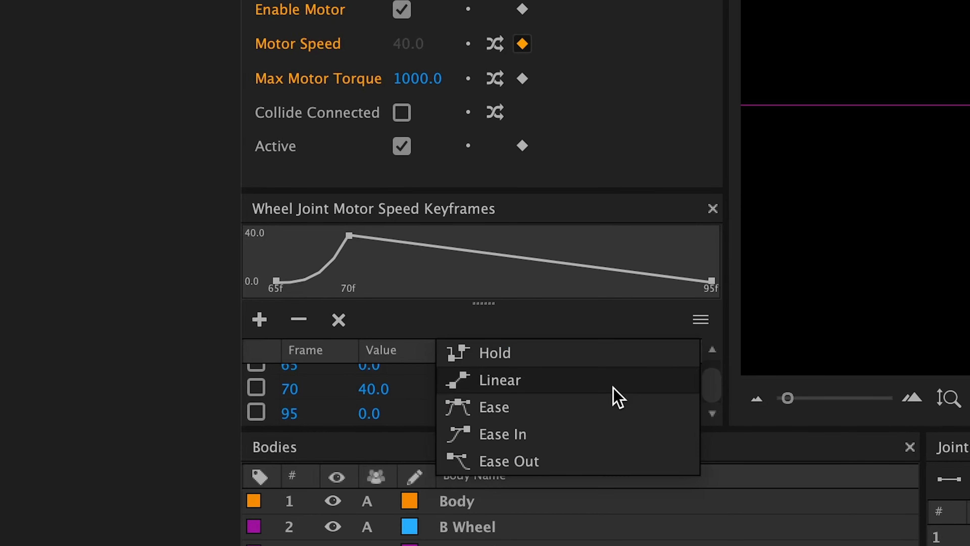
click(607, 354)
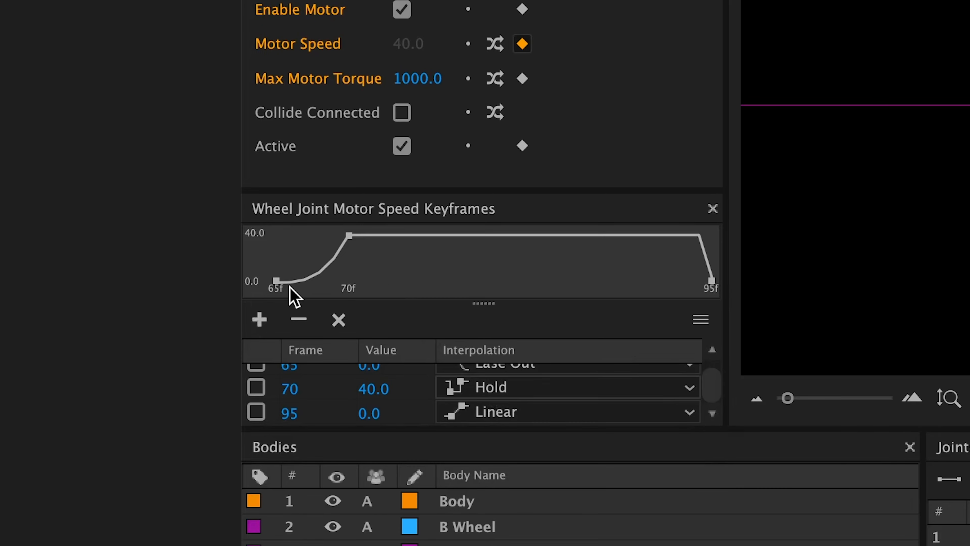
Set the export End Frame to 150.
mouse_move(274, 282)
click(699, 374)
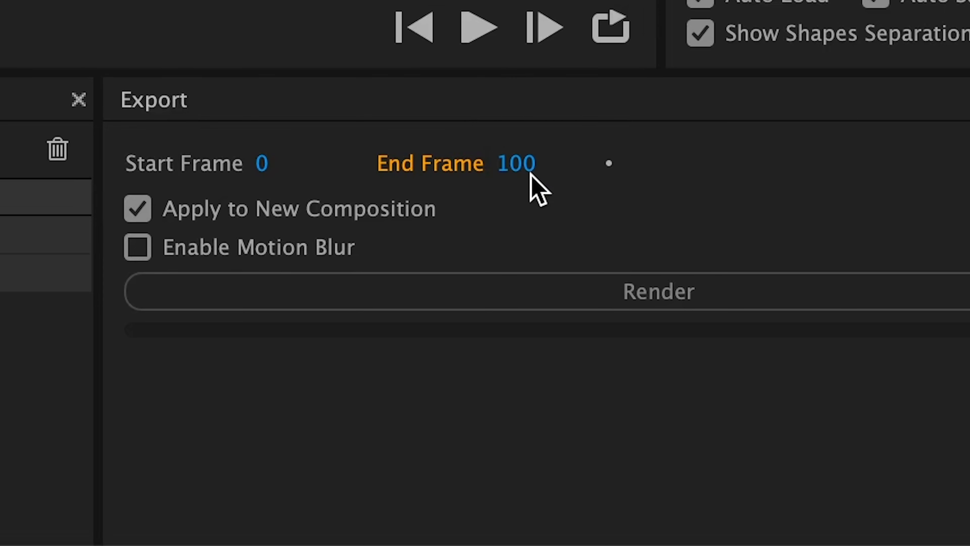
click(787, 446)
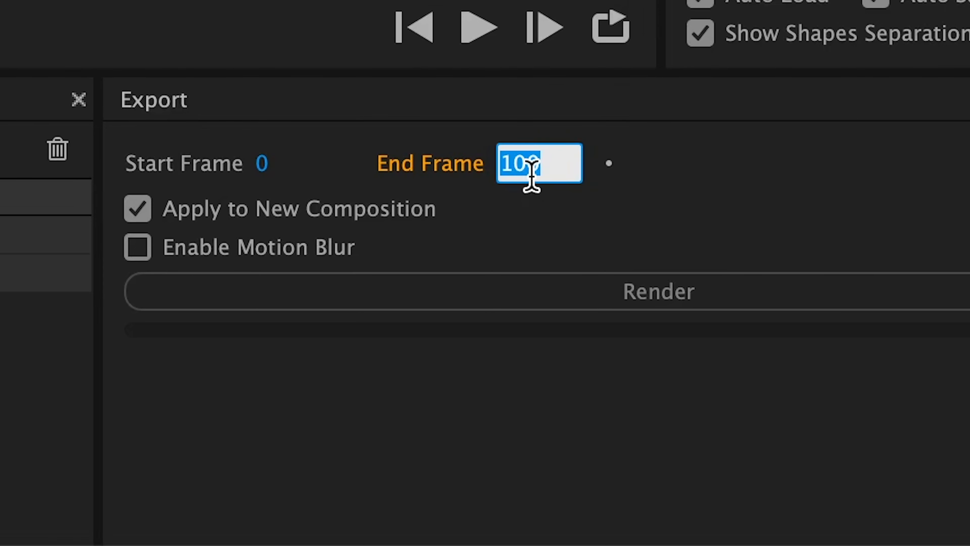
text(15)
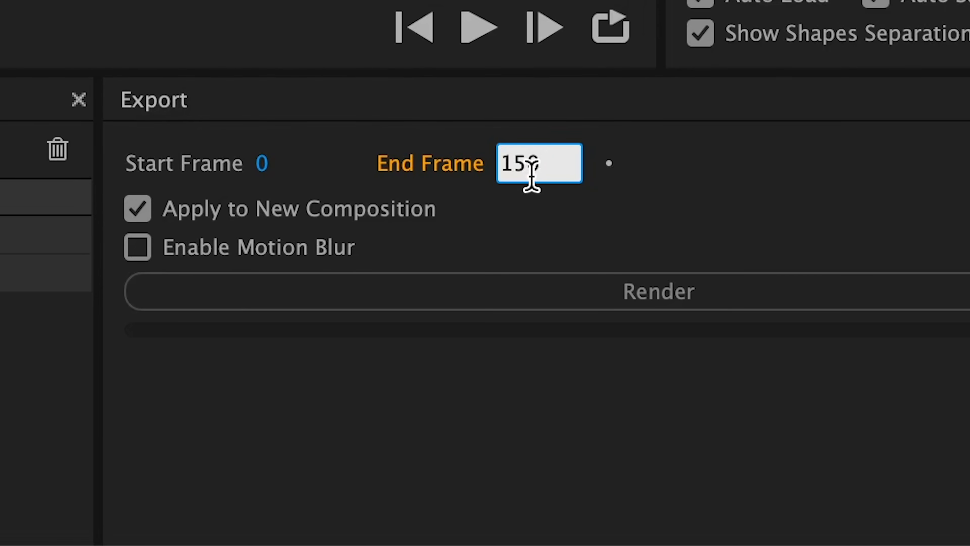
text(0)
key(Return)
Replay the extended simulation with more space in view ahead of the truck, and rewind to the first frame.
key(space)
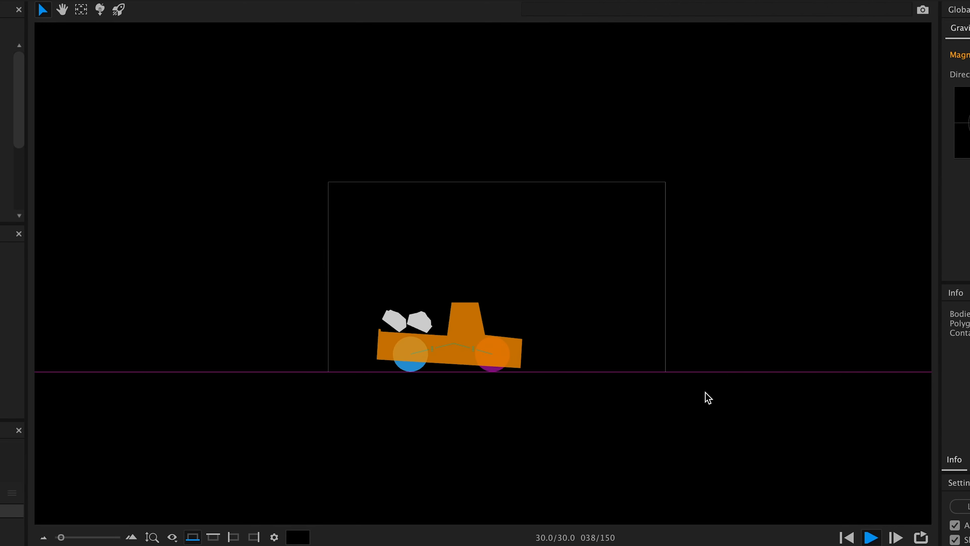
drag(708, 397, 527, 393)
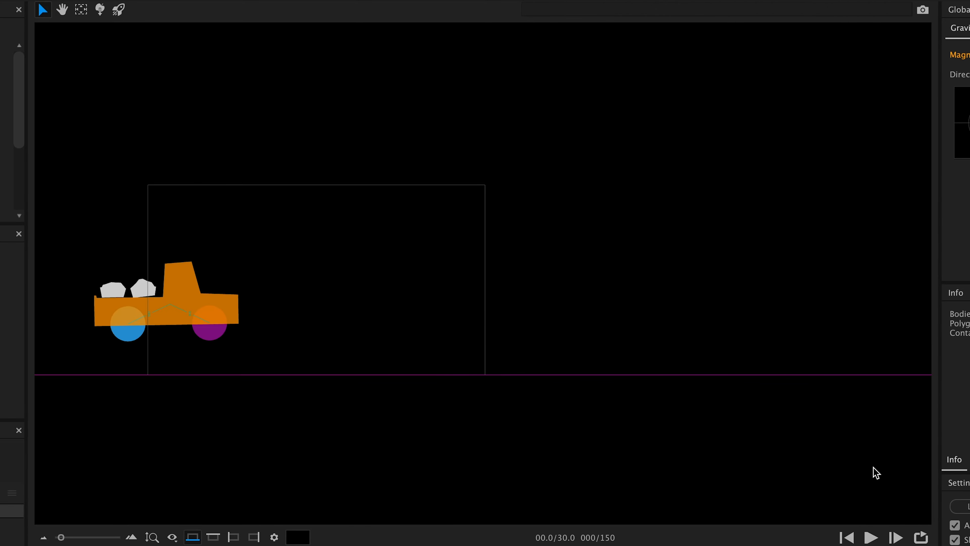
scroll(794, 448, right, 5)
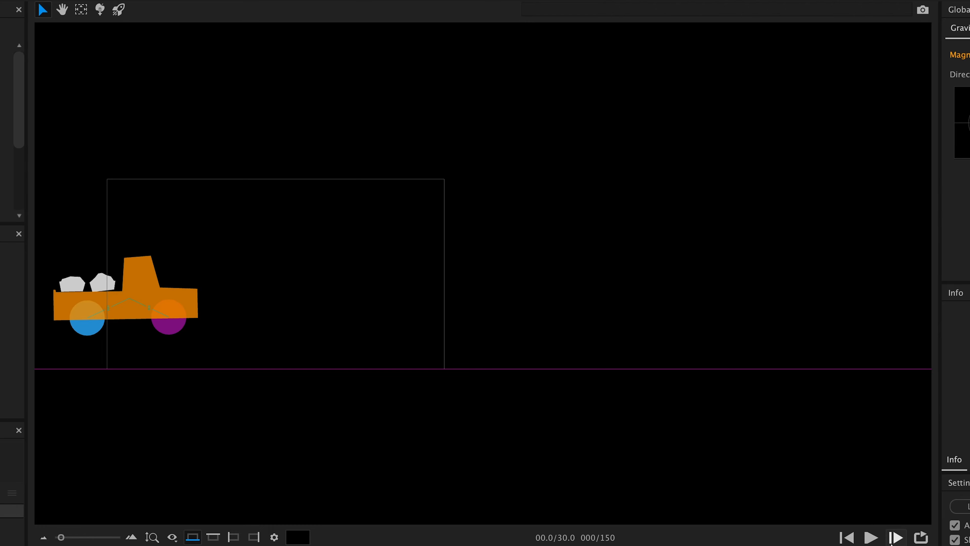
click(870, 538)
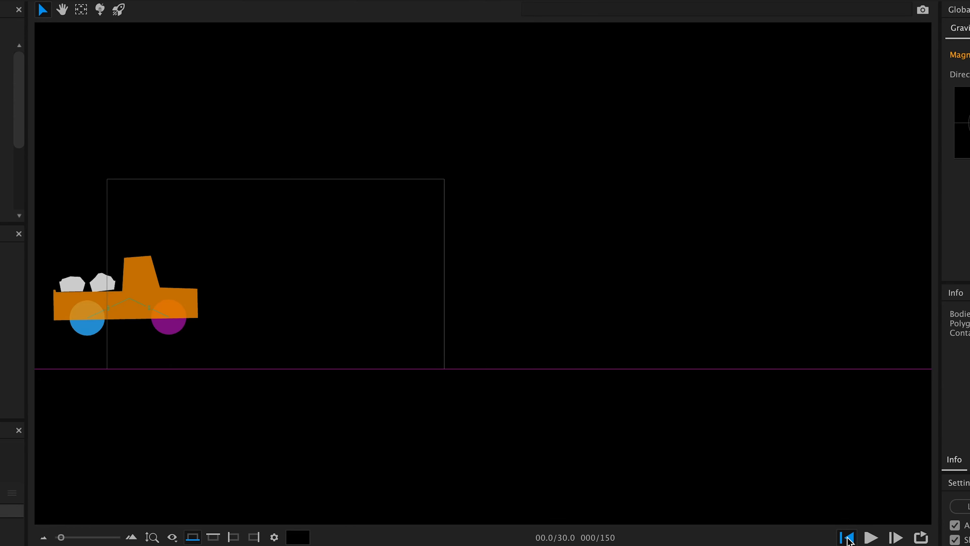
Select the truck body and the Body–B Wheel joint, and set the export End Frame to 250.
click(148, 295)
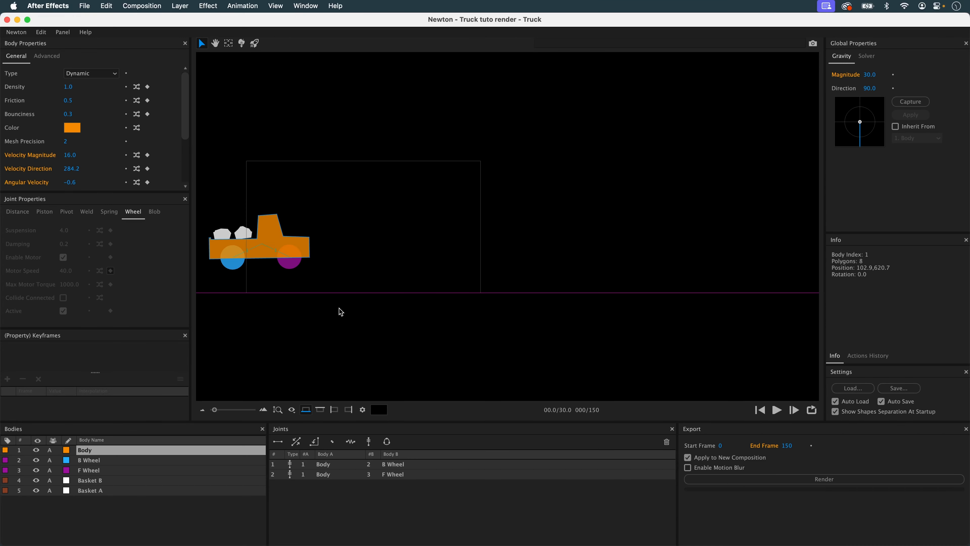
click(330, 464)
click(330, 473)
click(330, 464)
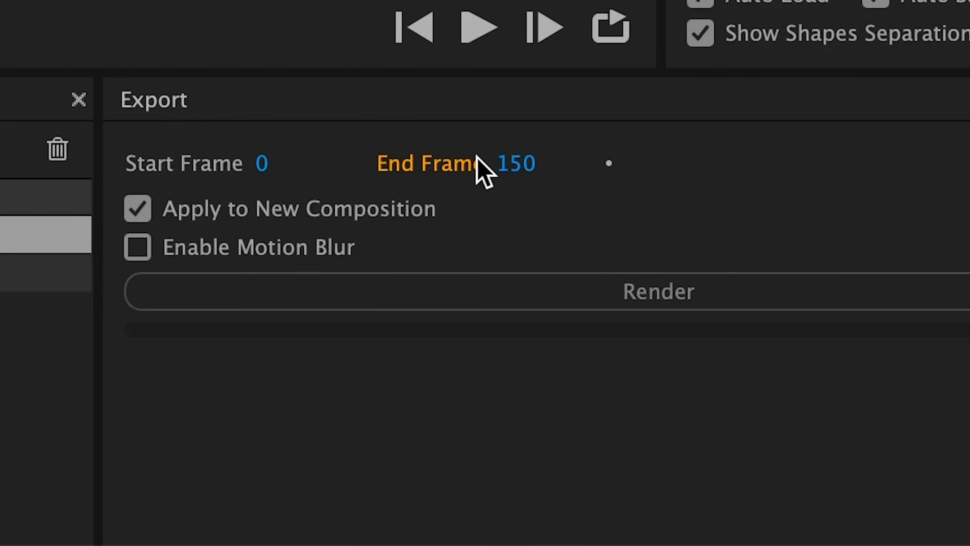
click(517, 163)
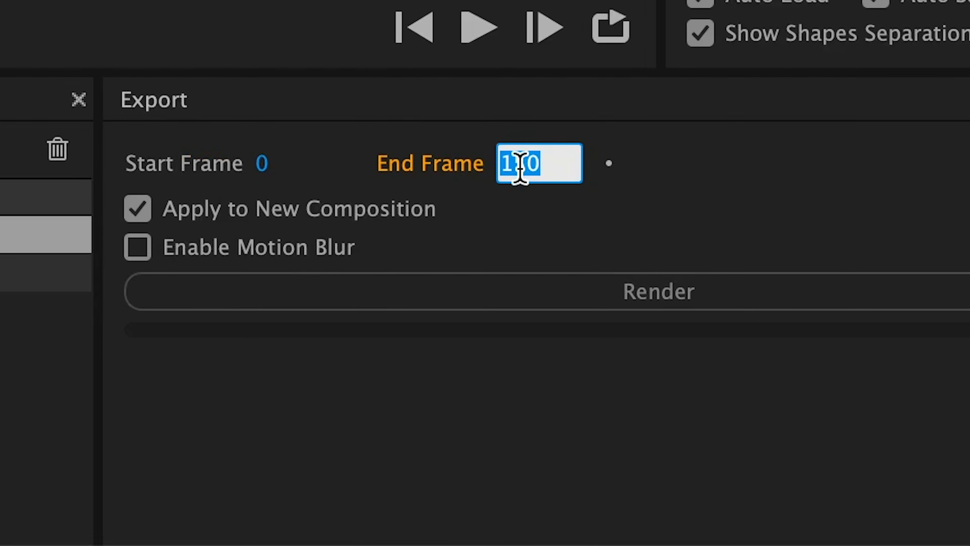
text(250)
key(Return)
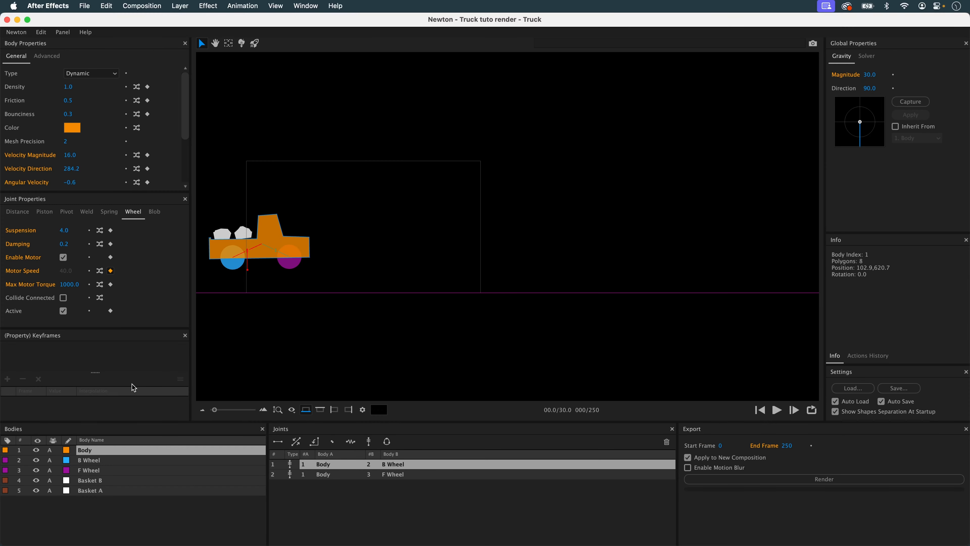
Add a Motor Speed keyframe at frame 110 with value 0 on the Body–B Wheel joint.
click(330, 474)
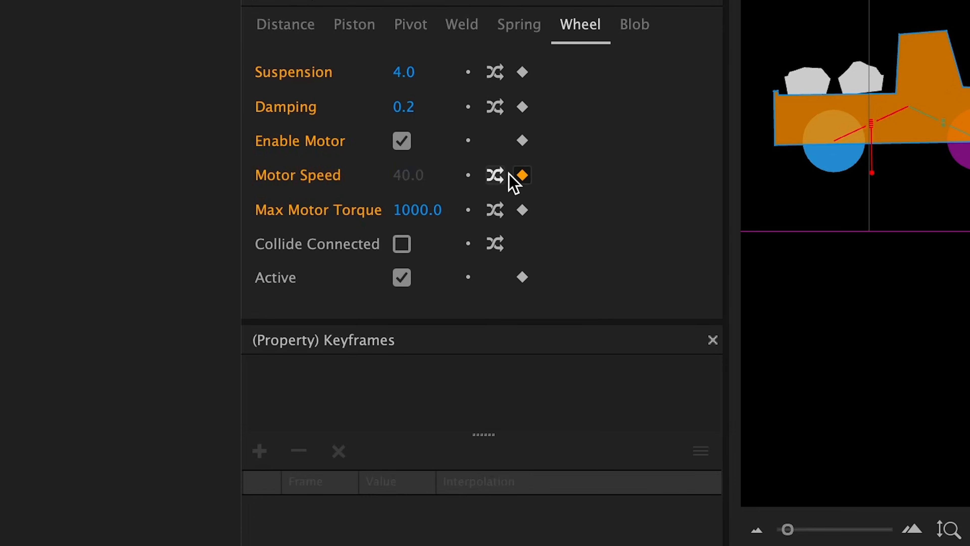
click(522, 176)
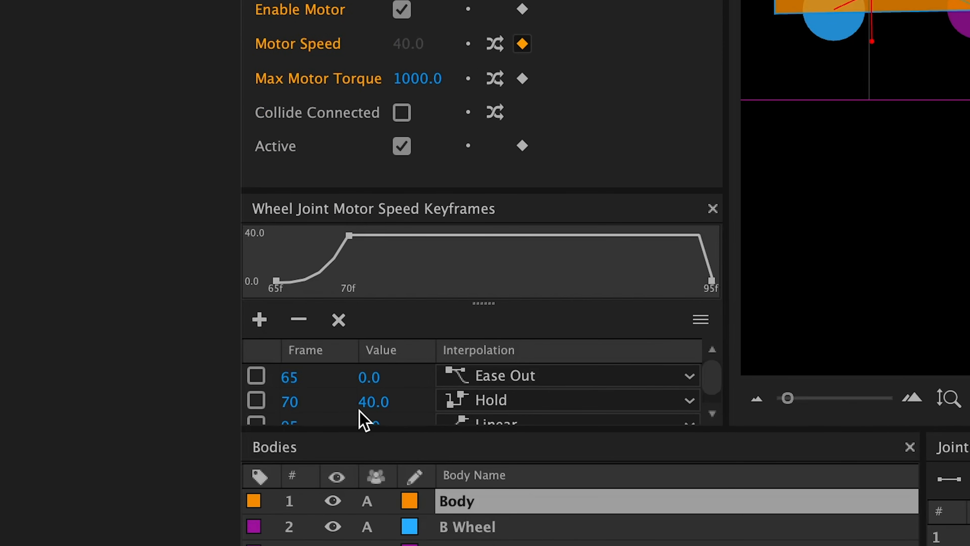
click(712, 413)
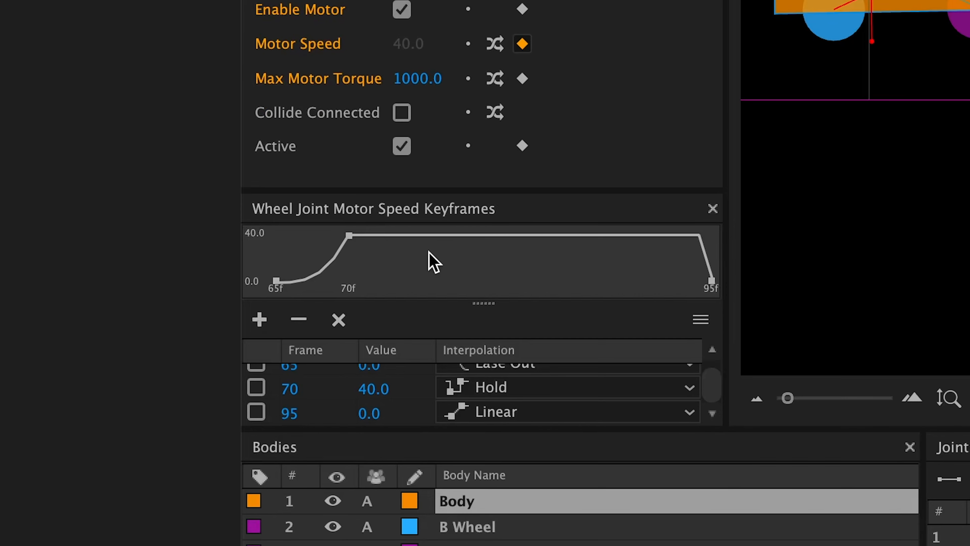
click(260, 319)
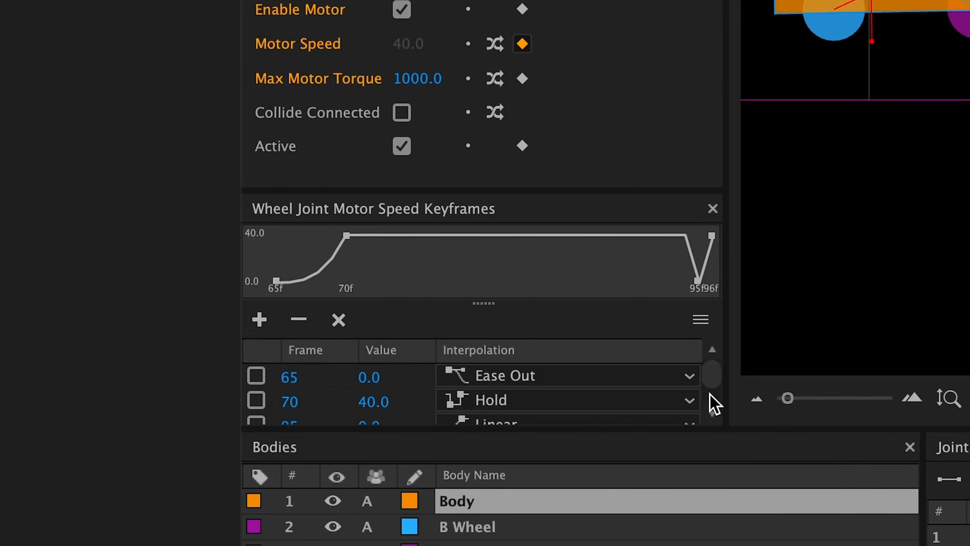
scroll(714, 401, down, 2)
double_click(287, 414)
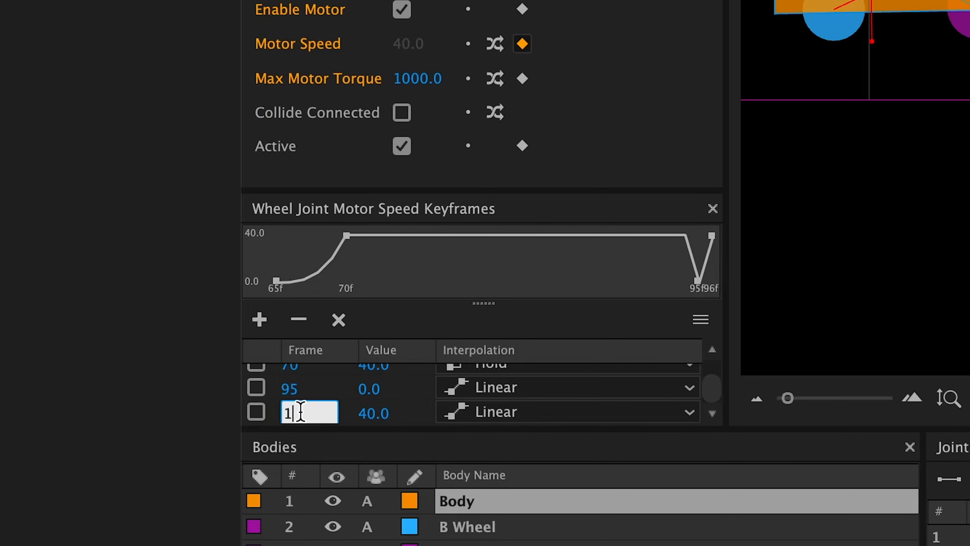
key(Return)
double_click(368, 414)
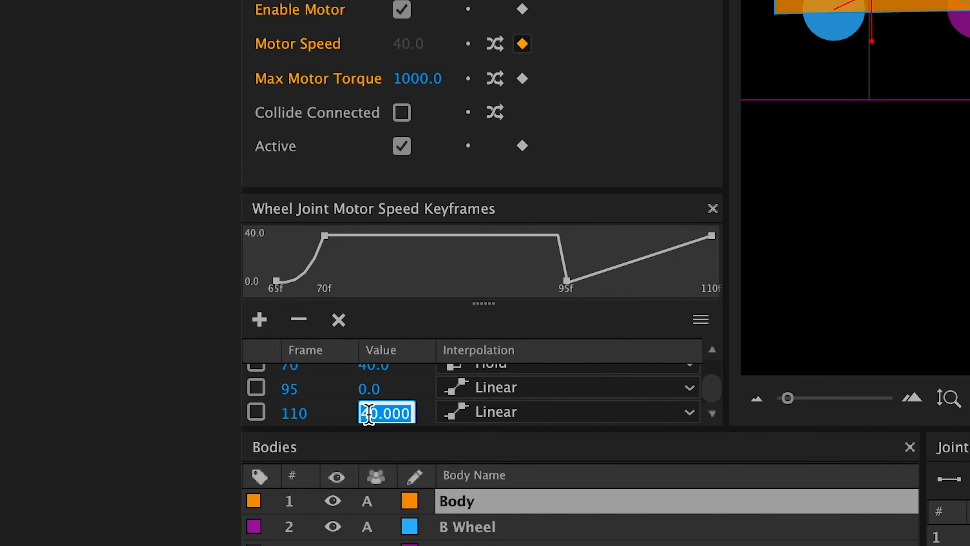
text(0)
key(Return)
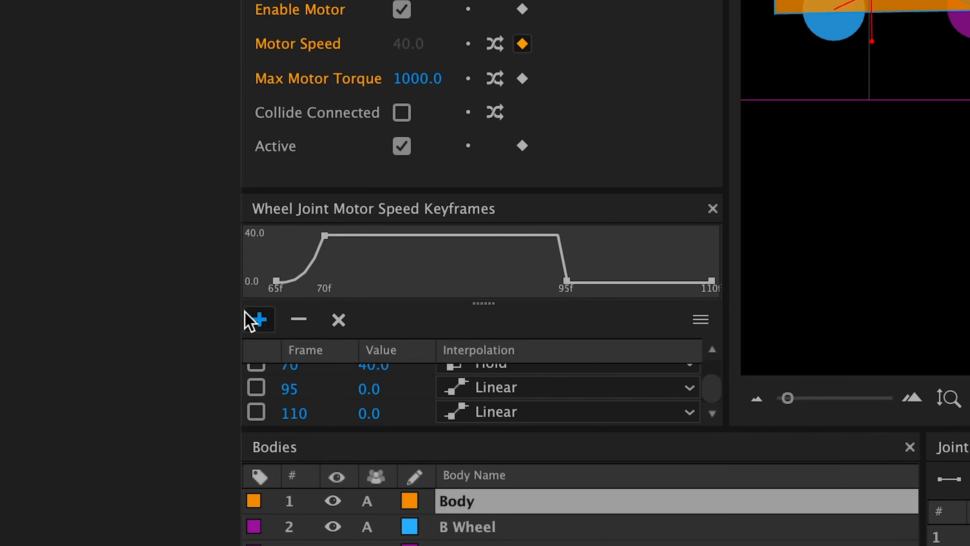
Add a Motor Speed keyframe at frame 115 with value -20 for the back wheel joint, and play the simulation.
click(255, 319)
scroll(286, 416, down, 3)
double_click(294, 414)
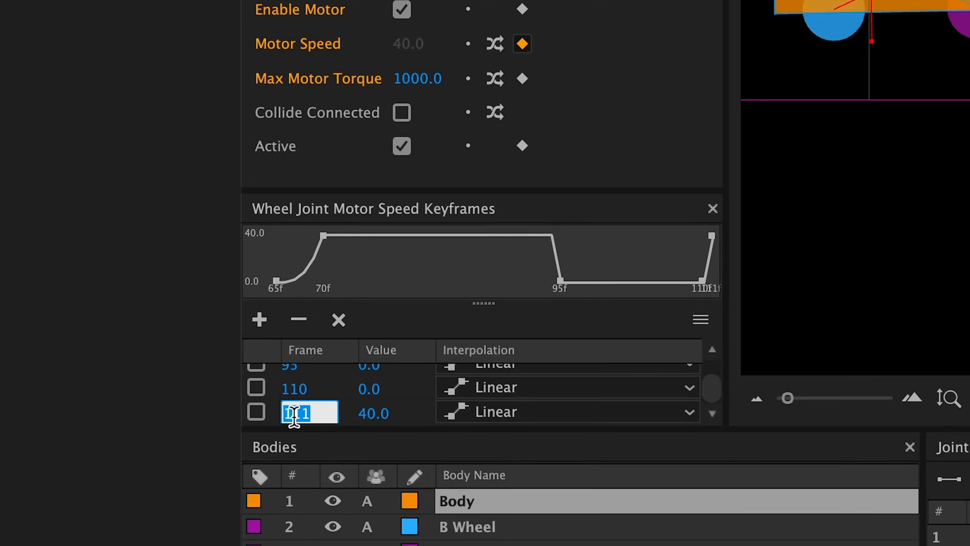
text(115)
key(Return)
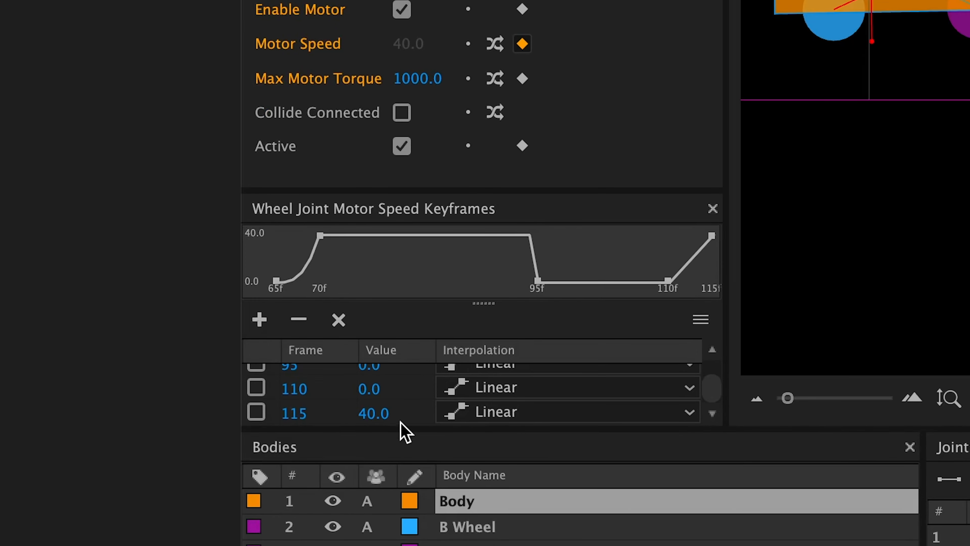
double_click(371, 413)
text(-40)
key(Return)
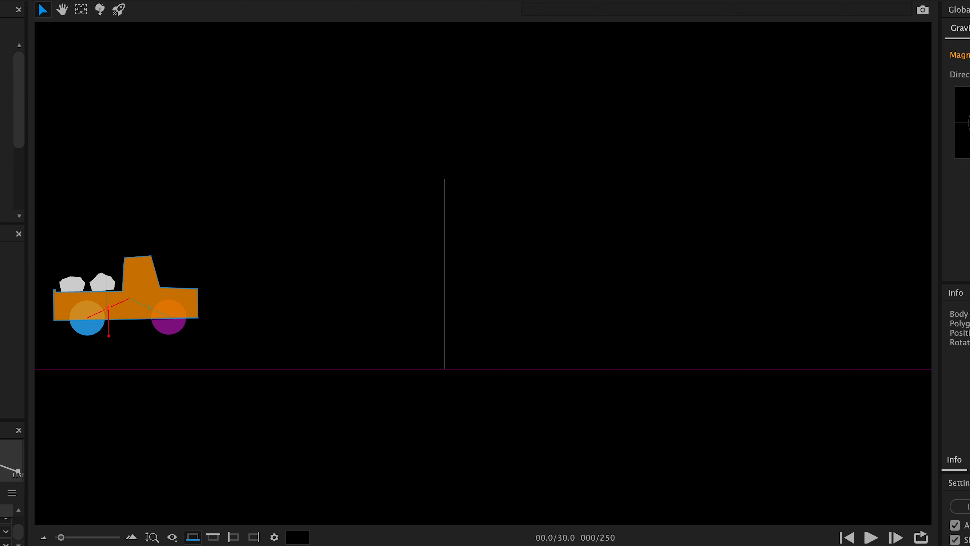
key(space)
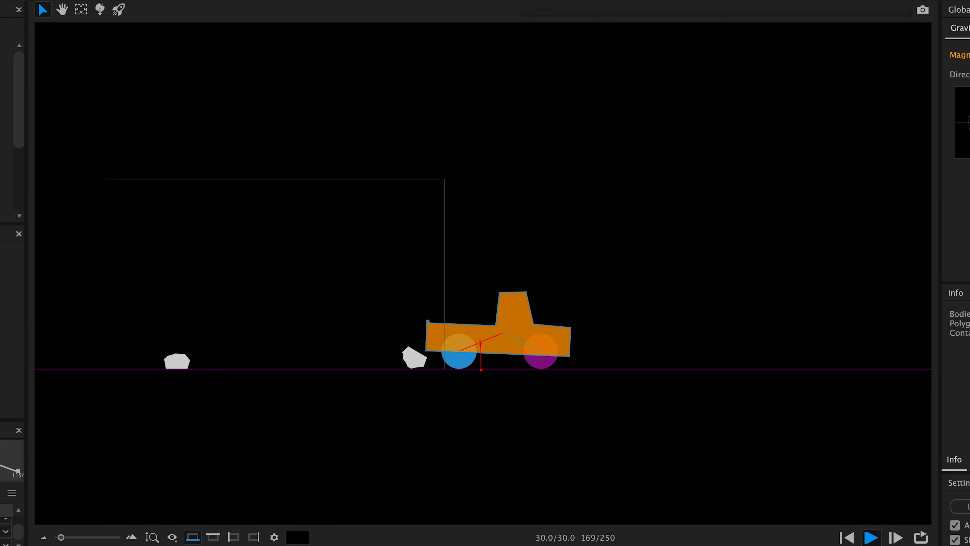
key(space)
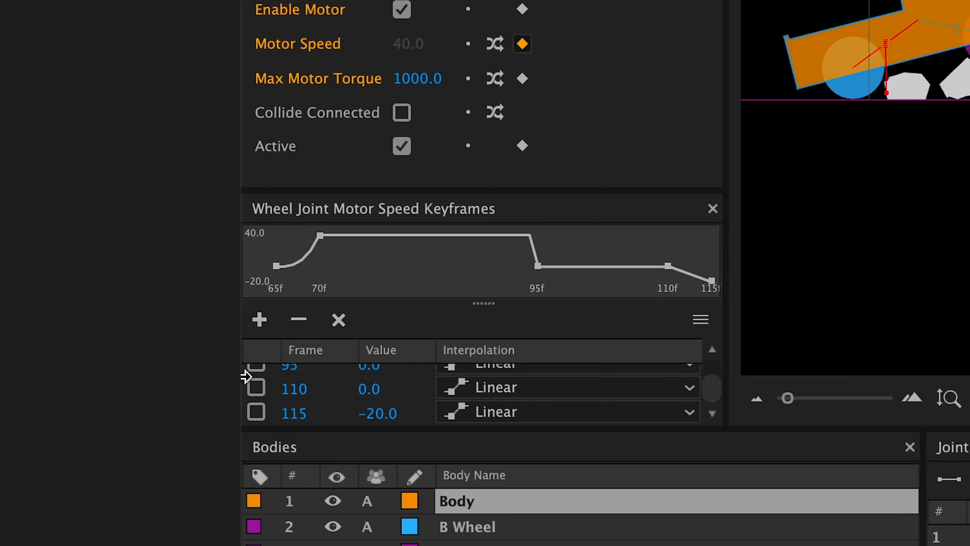
Add a Motor Speed keyframe at frame 200 with value 0 for the back wheel joint.
click(261, 320)
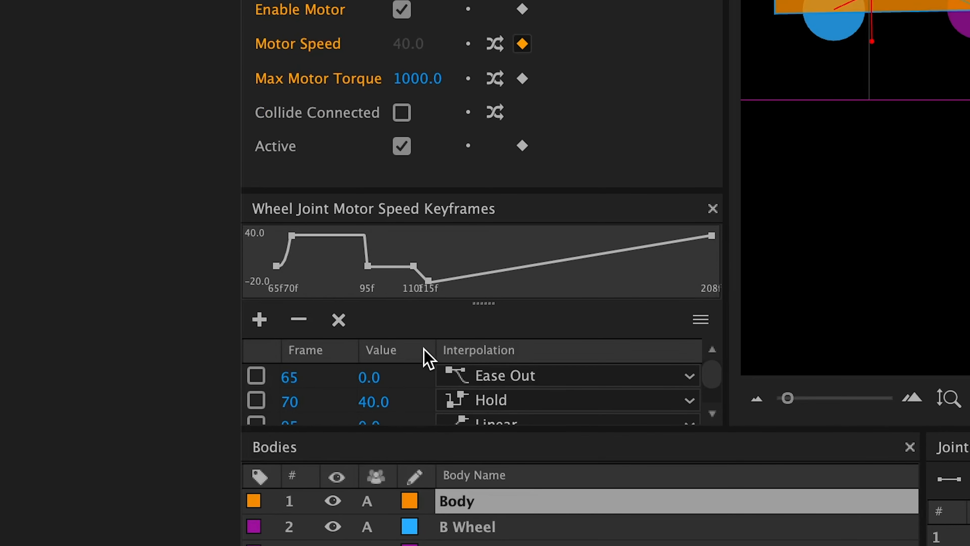
drag(713, 377, 718, 396)
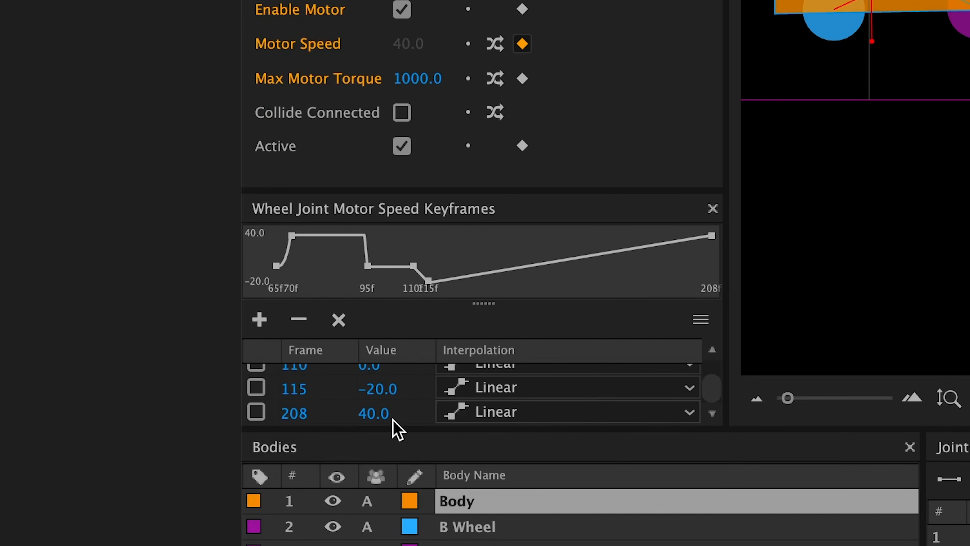
double_click(305, 414)
text(20)
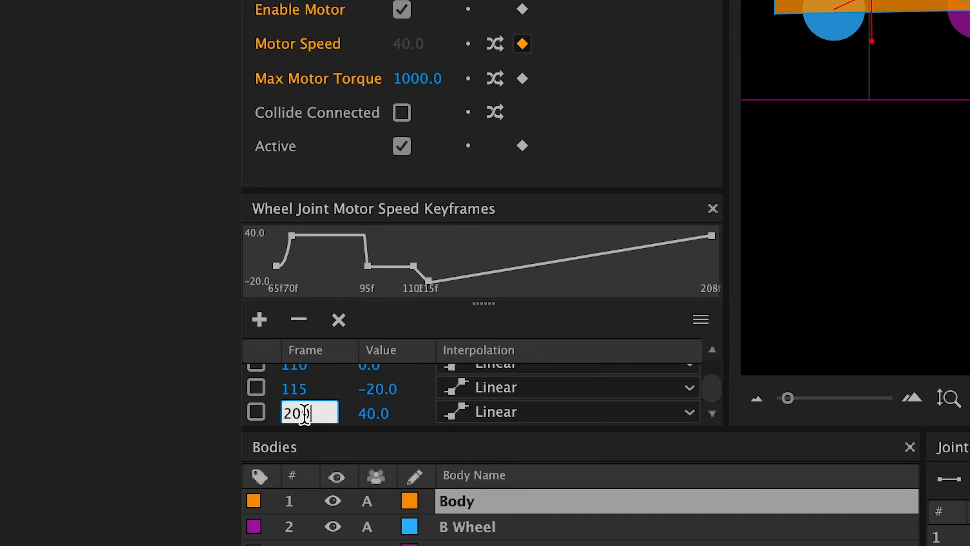
text(0)
key(Return)
double_click(373, 413)
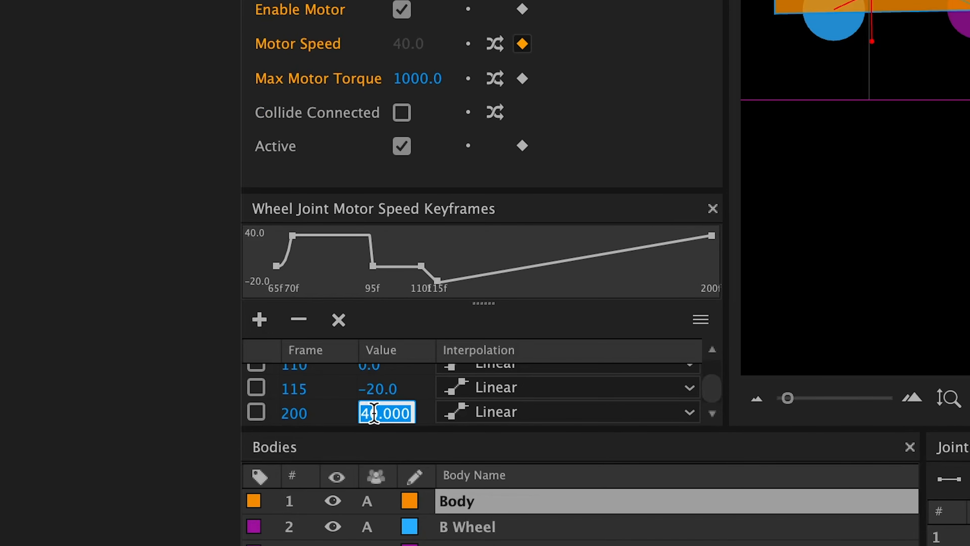
text(0)
key(Return)
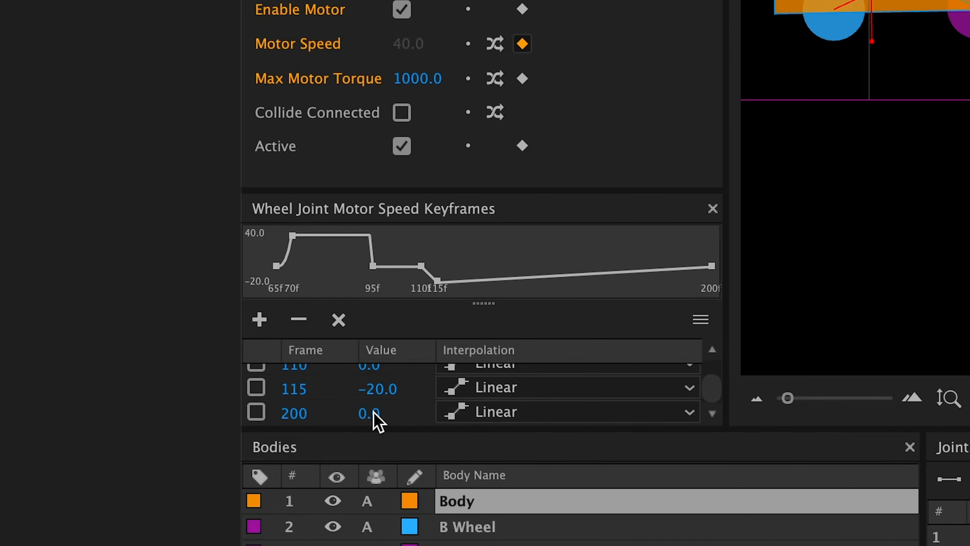
Set the frame 115 keyframe's interpolation to Hold and play the simulation.
click(518, 388)
click(526, 356)
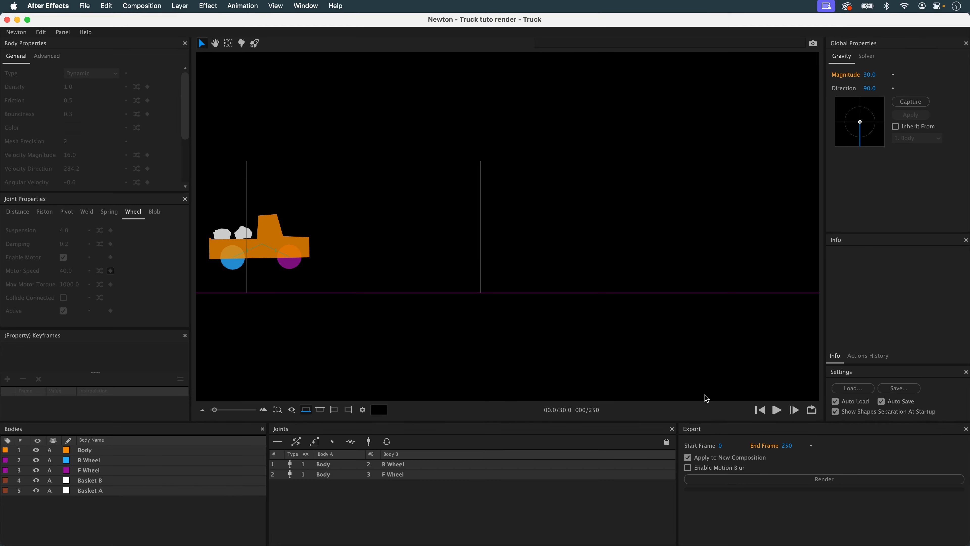
click(775, 408)
Reselect the Body–B Wheel joint, move its last Motor Speed keyframe to frame 180, and rewind to the first frame.
click(327, 472)
click(344, 482)
click(332, 472)
click(331, 466)
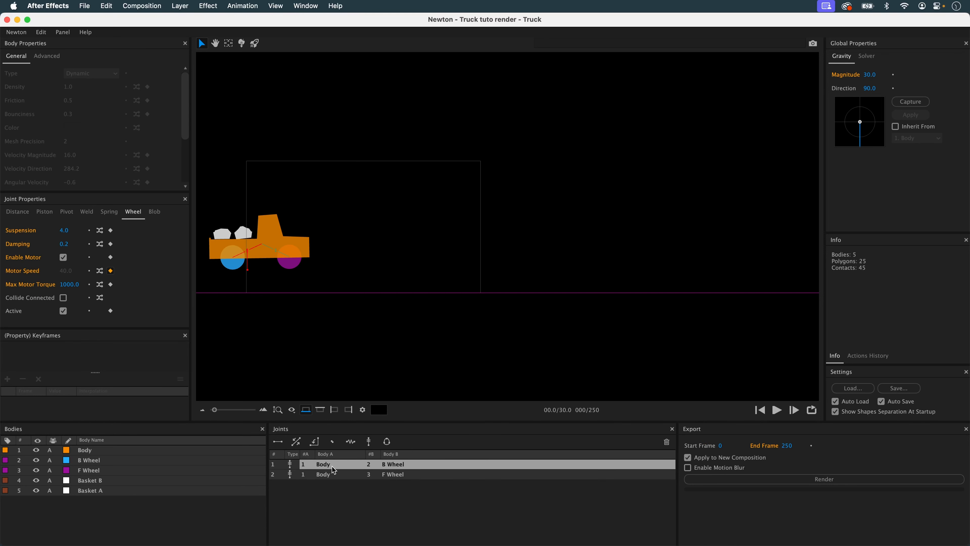
click(111, 271)
scroll(185, 412, down, 3)
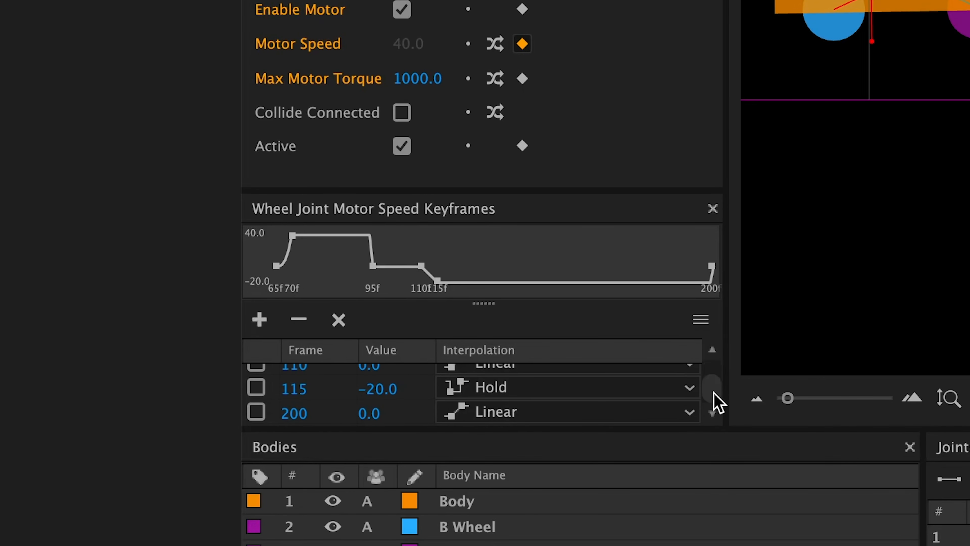
double_click(302, 412)
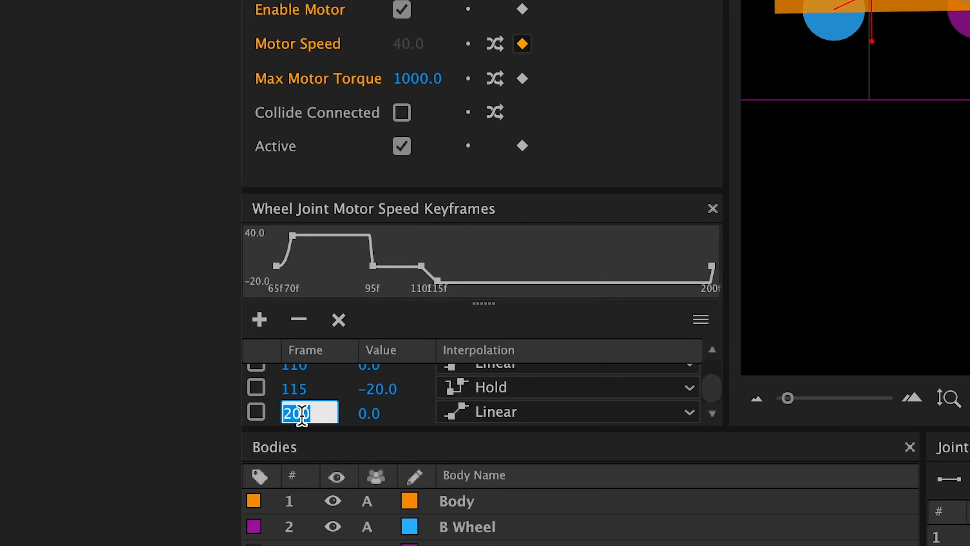
text(180)
key(Return)
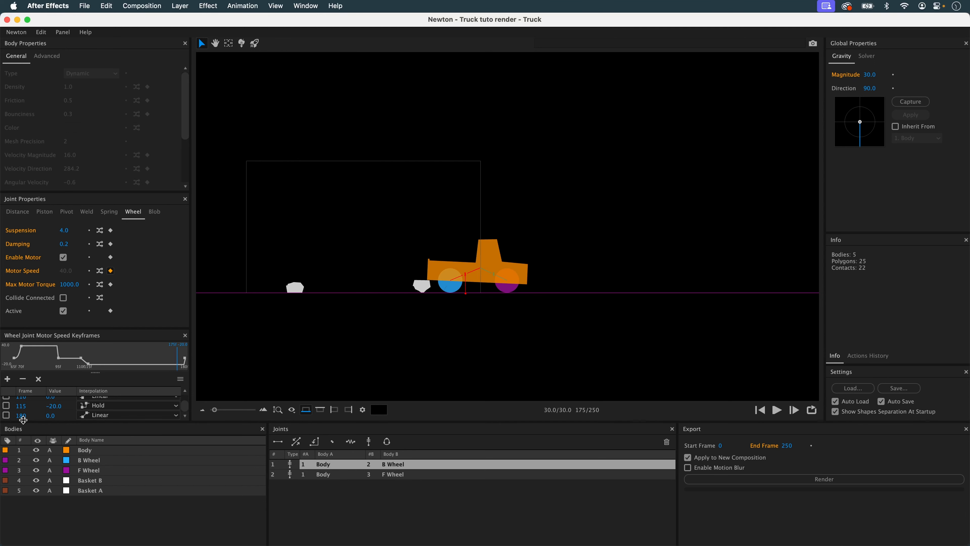
click(760, 410)
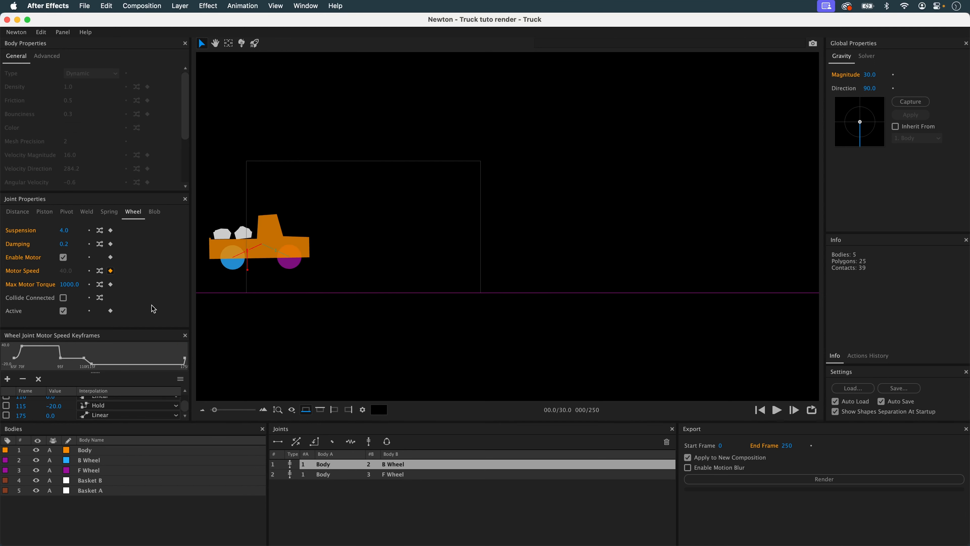
Keyframe Enable Motor on the Body–F Wheel joint with value 0 at frame 0 and value 1 at frame 175.
click(336, 475)
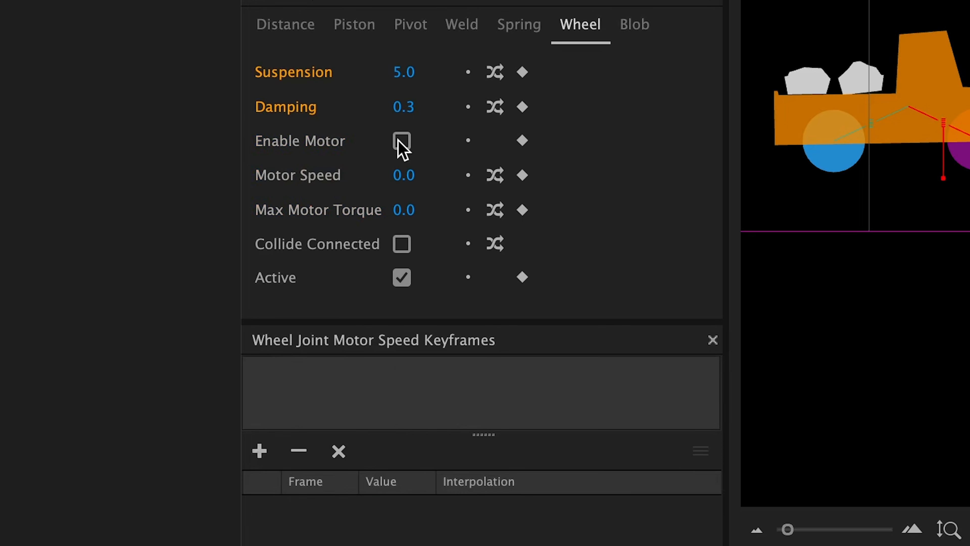
click(522, 142)
click(261, 454)
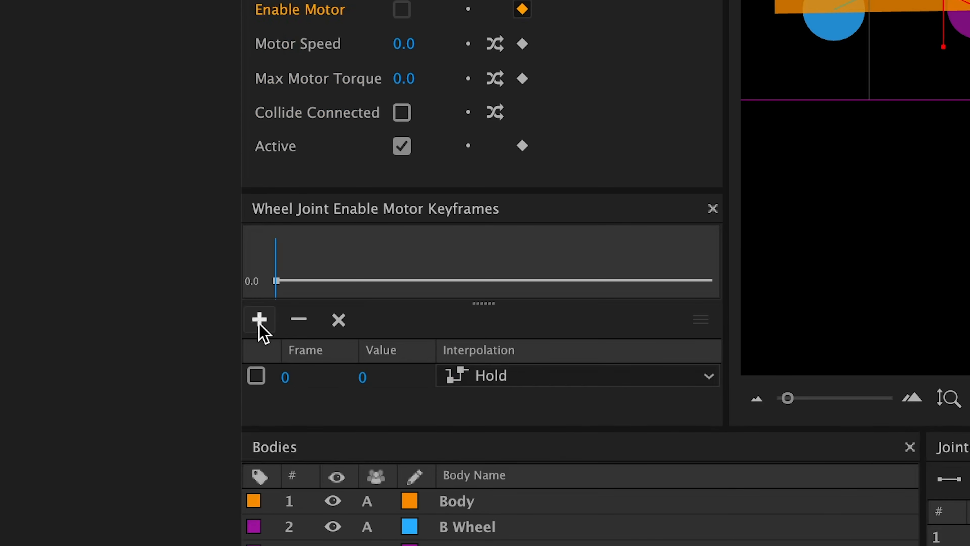
click(261, 454)
double_click(285, 530)
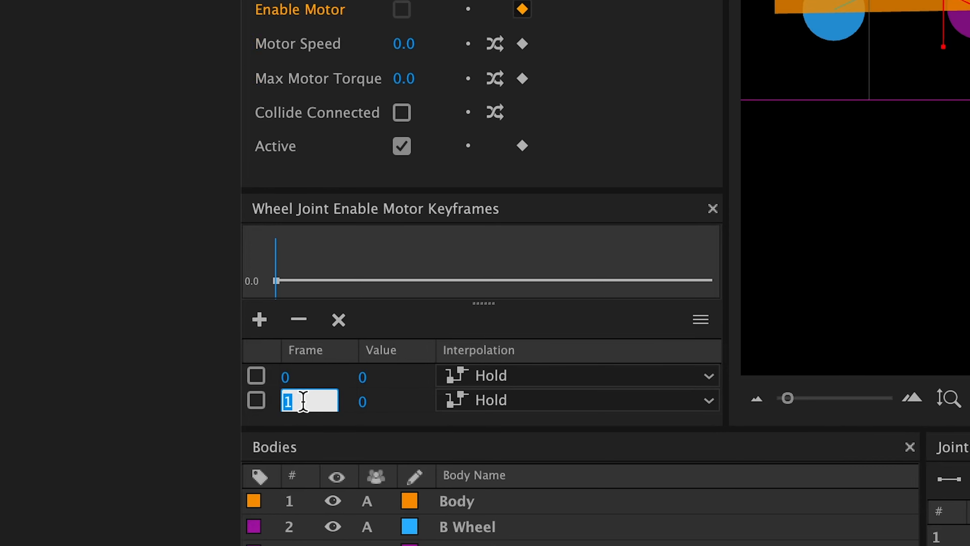
text(175)
key(Return)
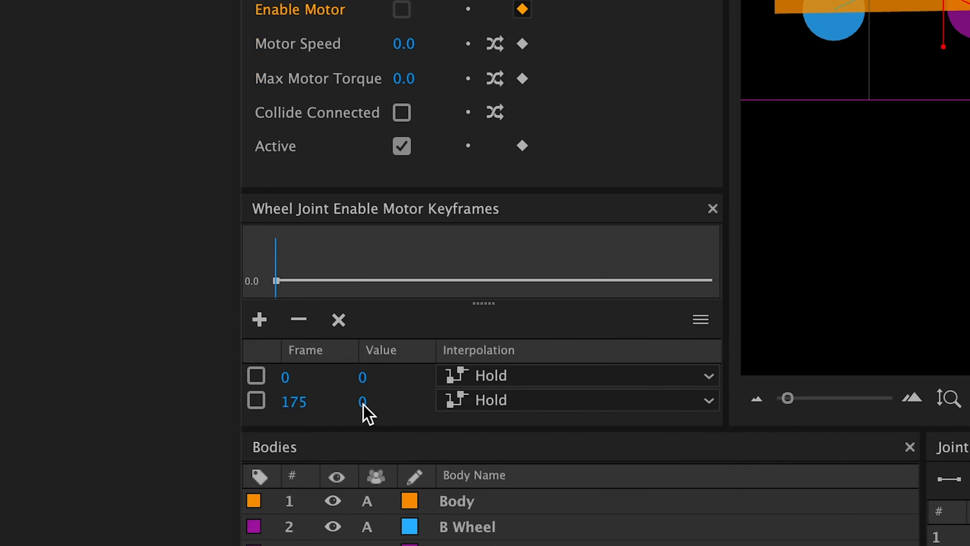
drag(362, 403, 400, 416)
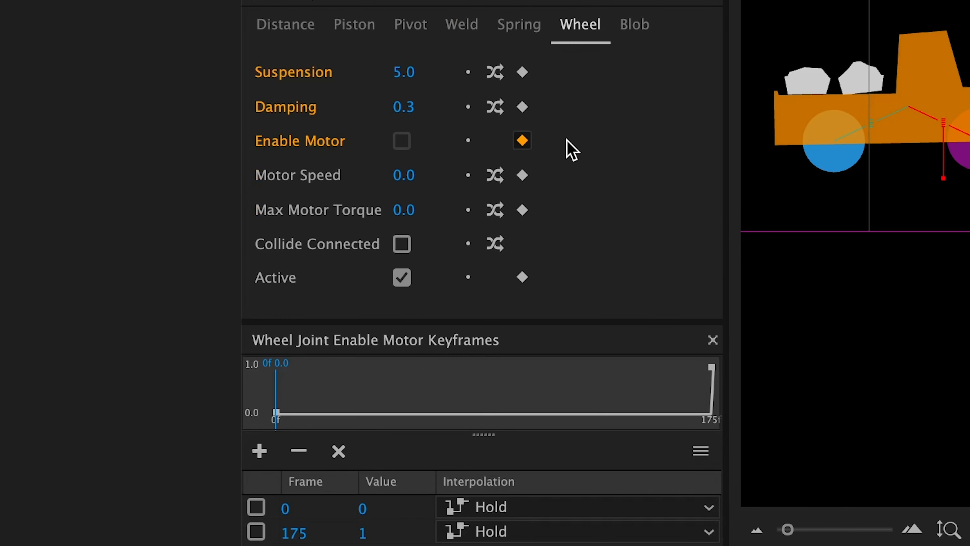
Set the Body–F Wheel joint's Max Motor Torque to 1000 and play the simulation, pausing once the truck is driving back.
click(400, 221)
text(1000)
key(Return)
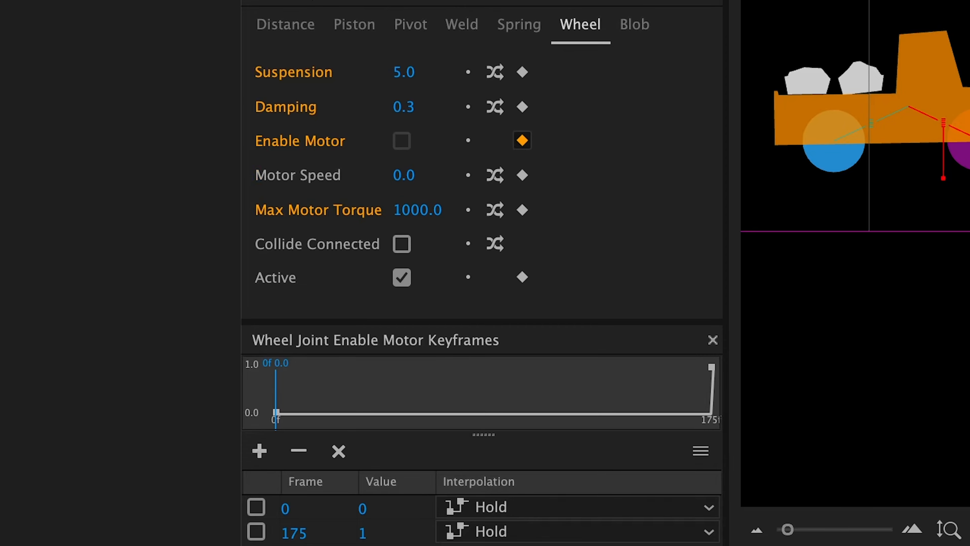
click(777, 410)
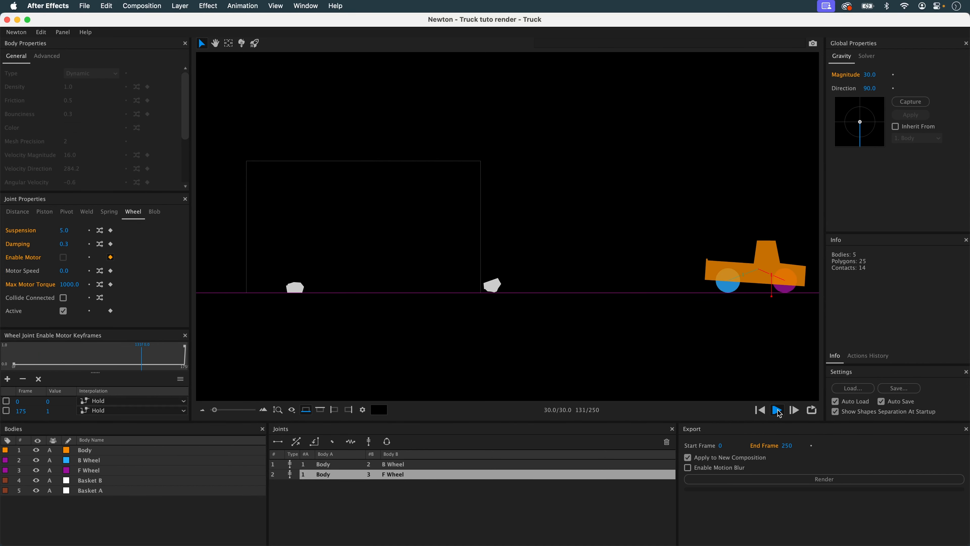
click(778, 410)
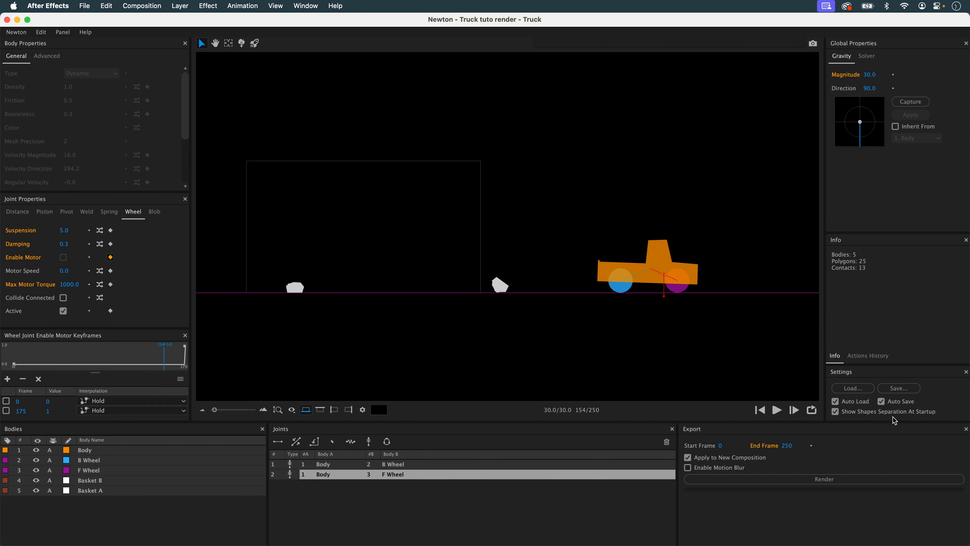
Select the front wheel body and set its Friction to 100.
click(683, 291)
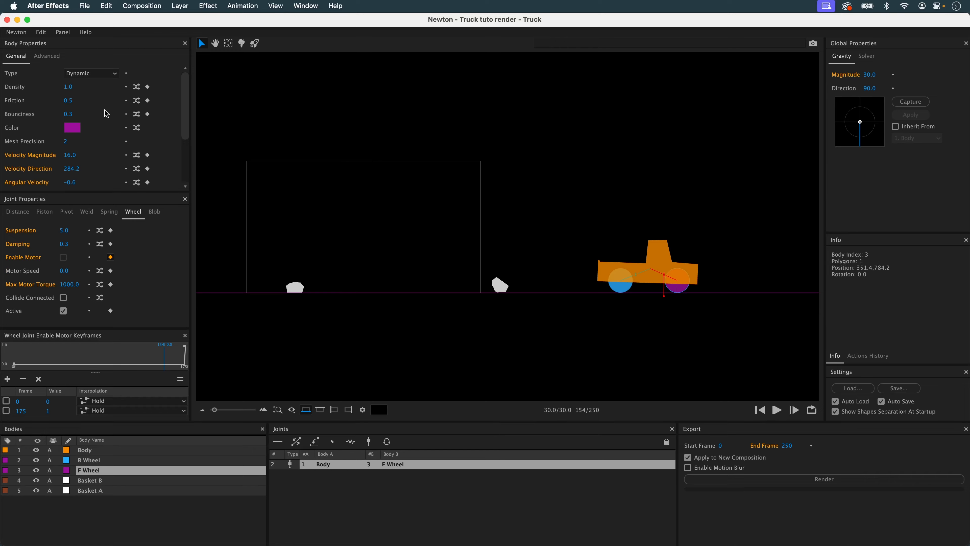
click(67, 98)
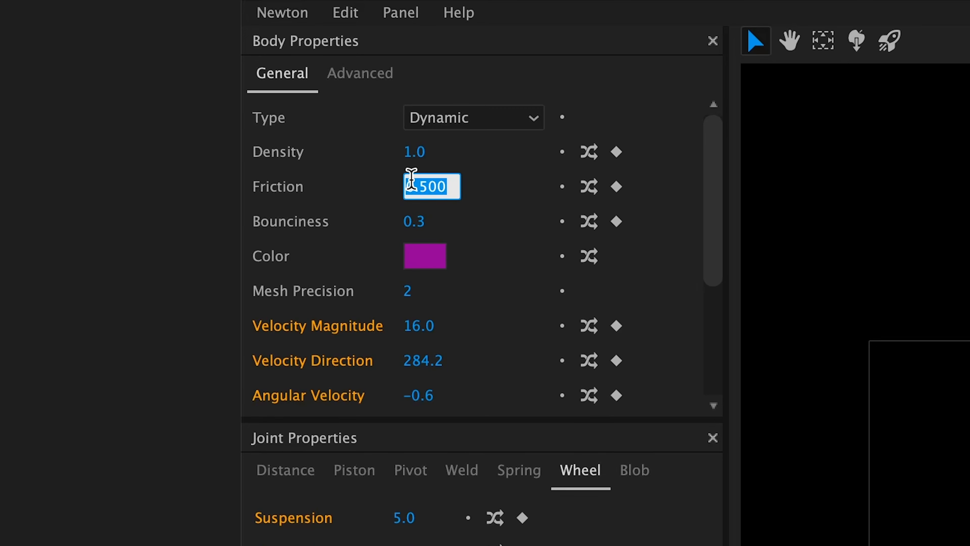
text(100)
key(Return)
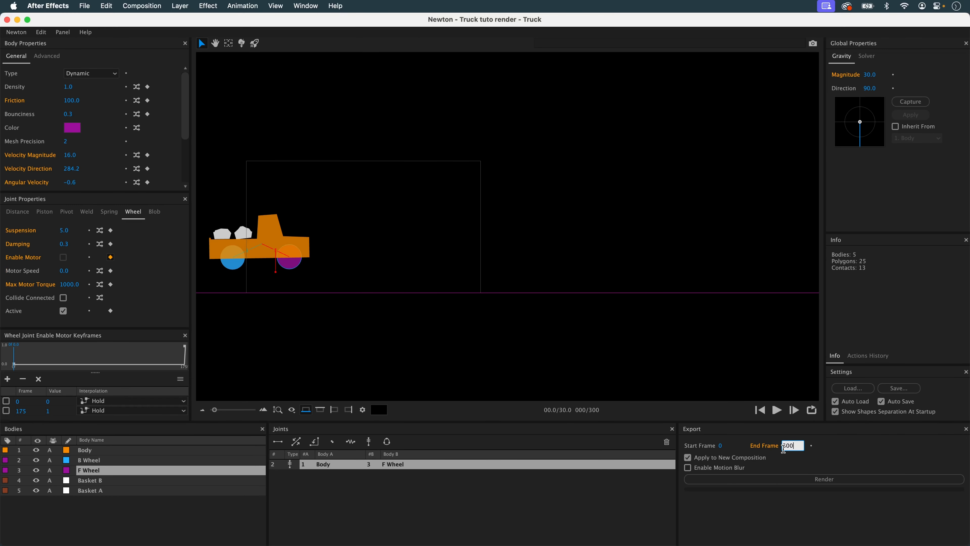
Set the export End Frame to 300 and replay the simulation.
key(Return)
key(space)
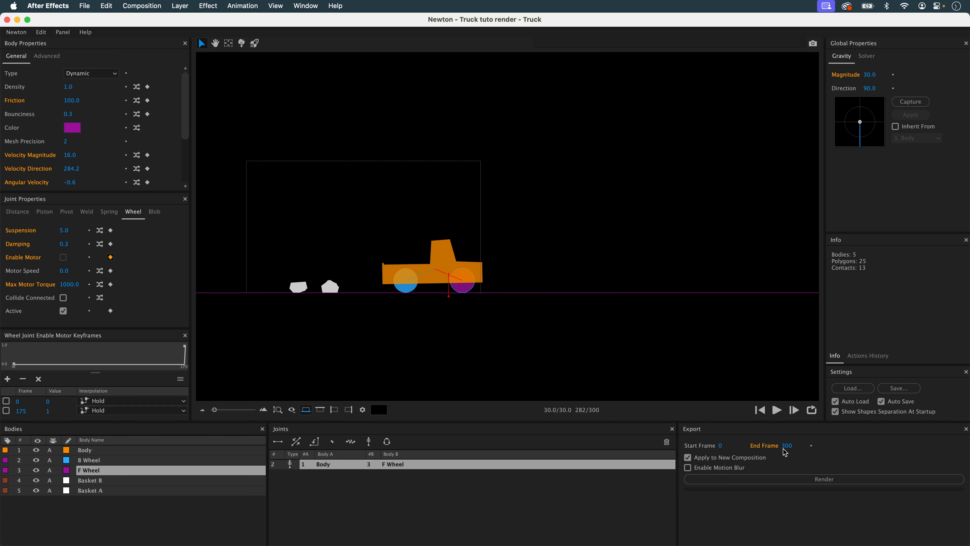
Rewind the simulation, take a closer look at the loaded truck, and close Newton to return to the After Effects composition.
click(759, 410)
key(space)
drag(270, 250, 535, 172)
scroll(559, 350, up, 5)
key(space)
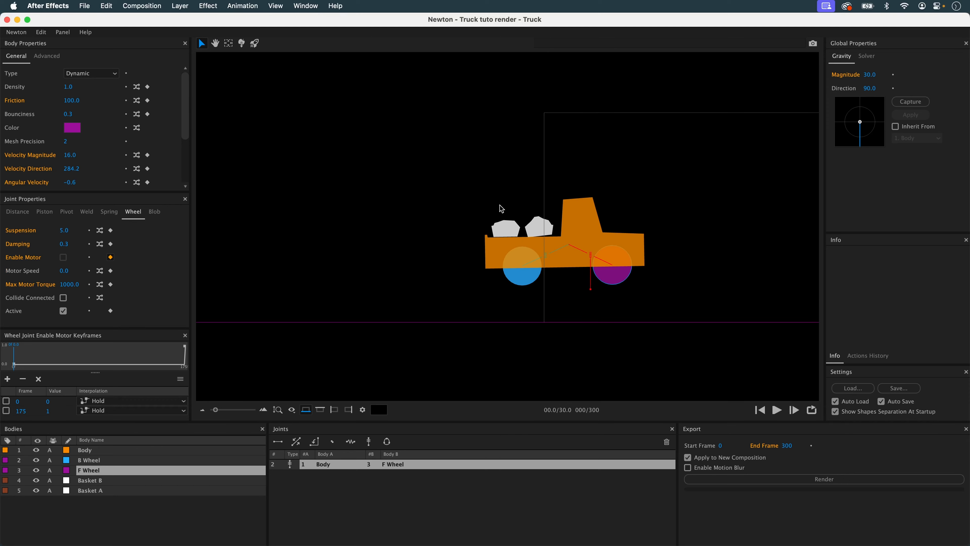
click(502, 209)
click(7, 20)
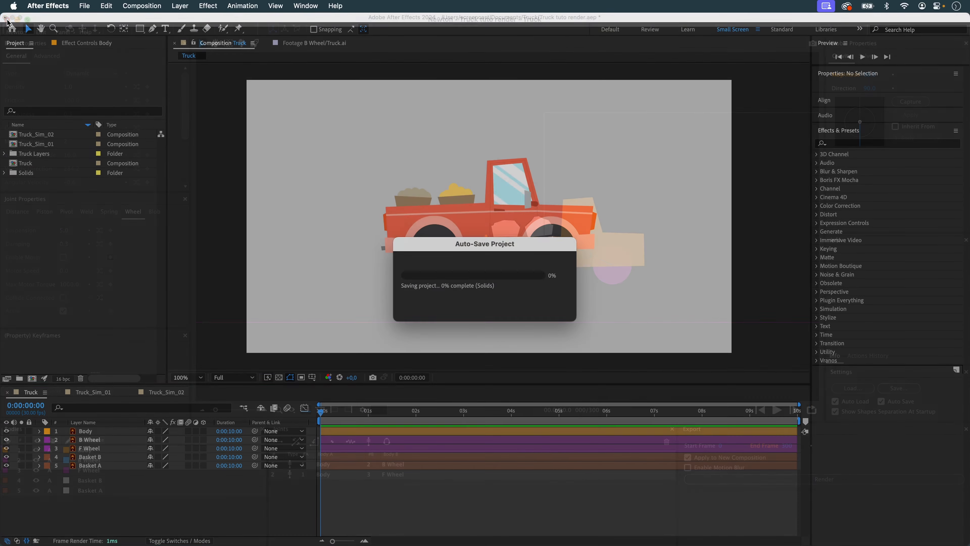
Create shape layers from the Basket A and Basket B vector layers, leaving nothing selected.
click(96, 464)
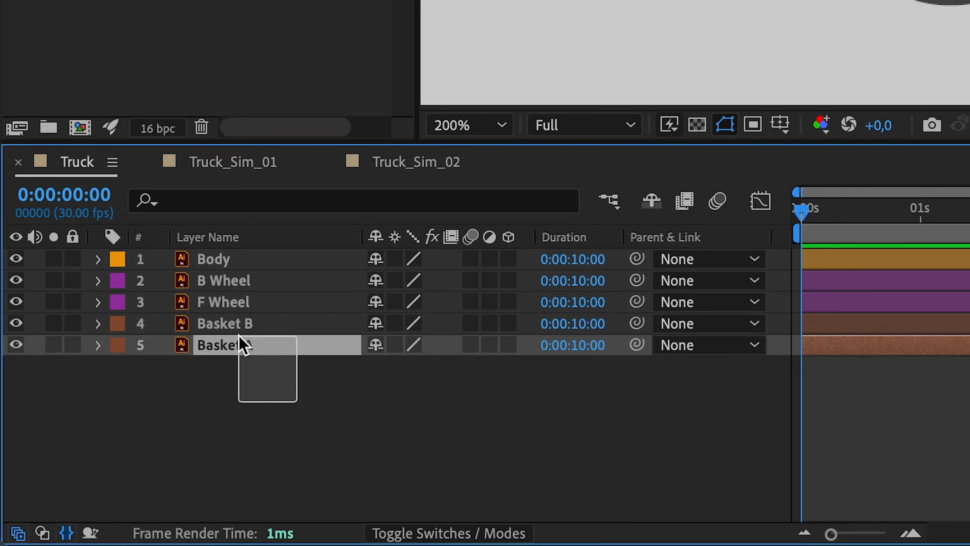
shift+click(99, 457)
right_click(98, 457)
mouse_move(153, 447)
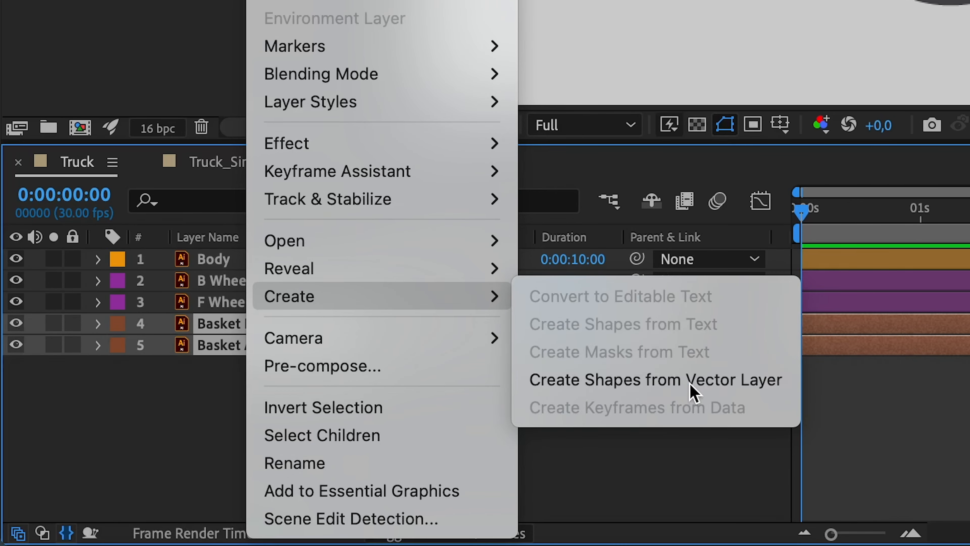
click(693, 391)
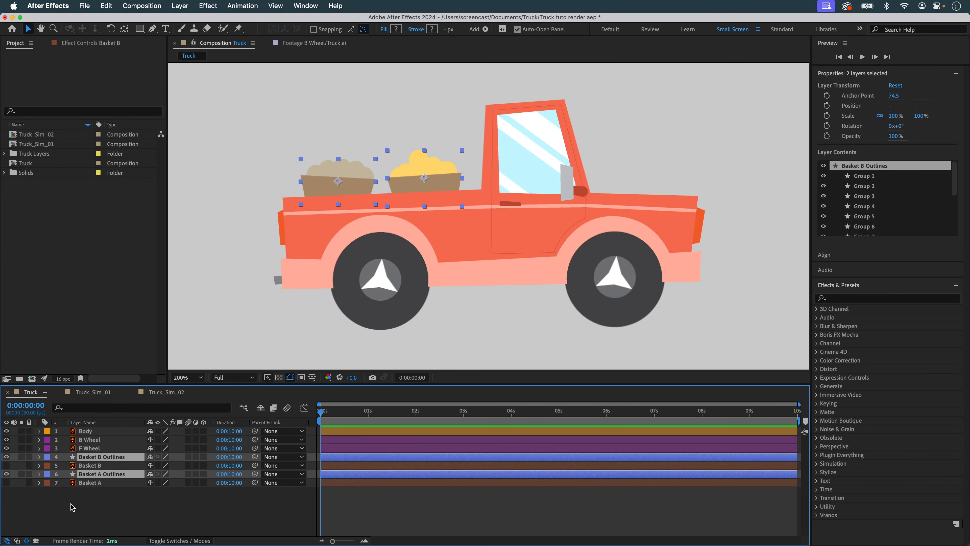
click(73, 508)
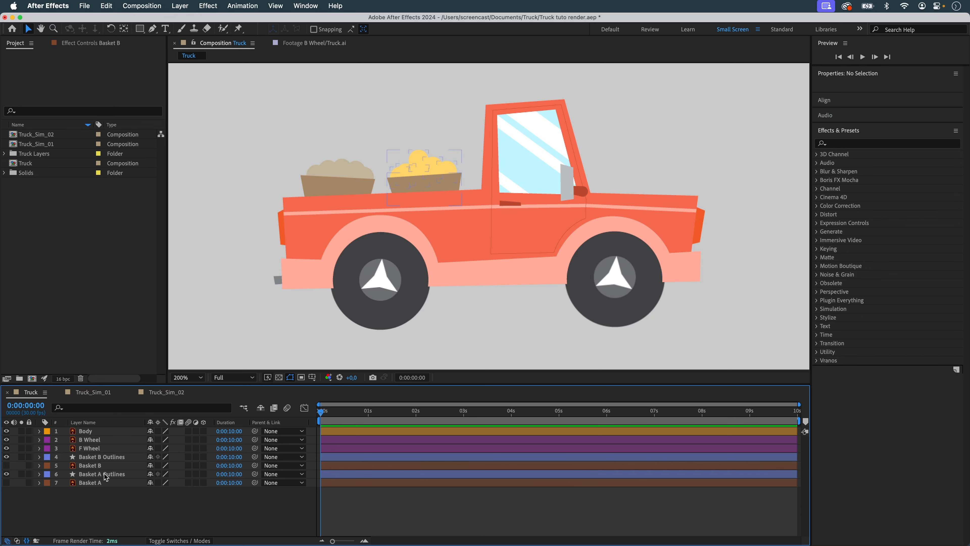
Move the Basket A Outlines layer directly below Basket B Outlines and inspect the shapes inside both baskets.
drag(101, 473, 116, 452)
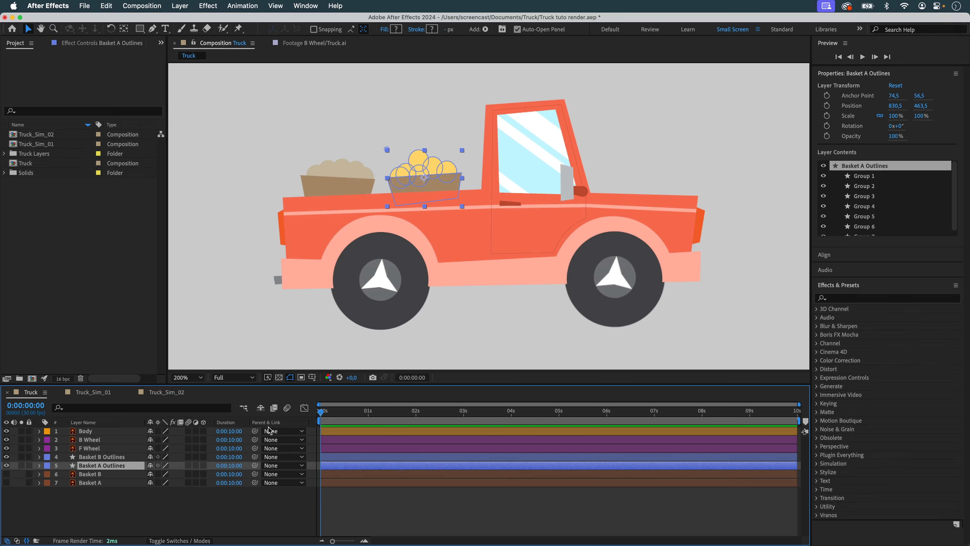
click(112, 458)
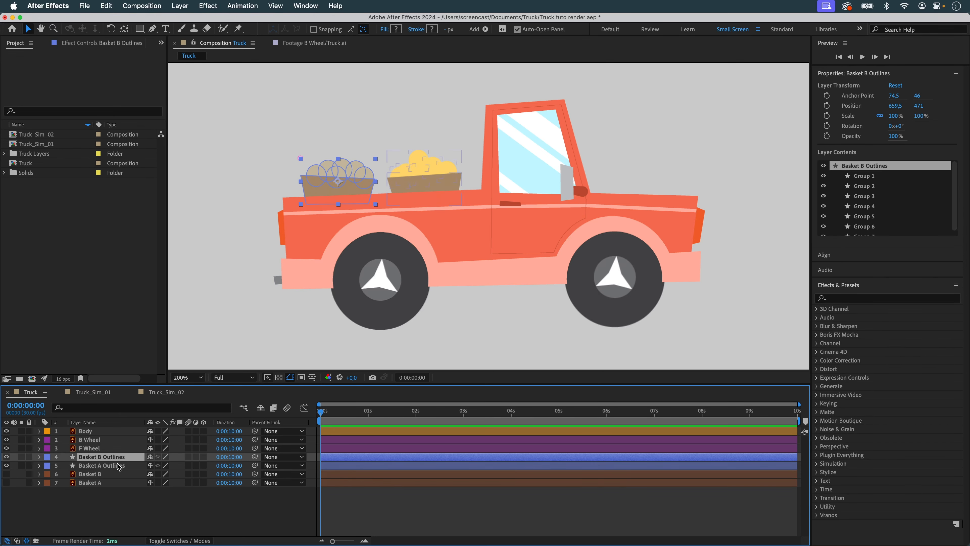
scroll(347, 214, up, 1)
drag(295, 161, 589, 277)
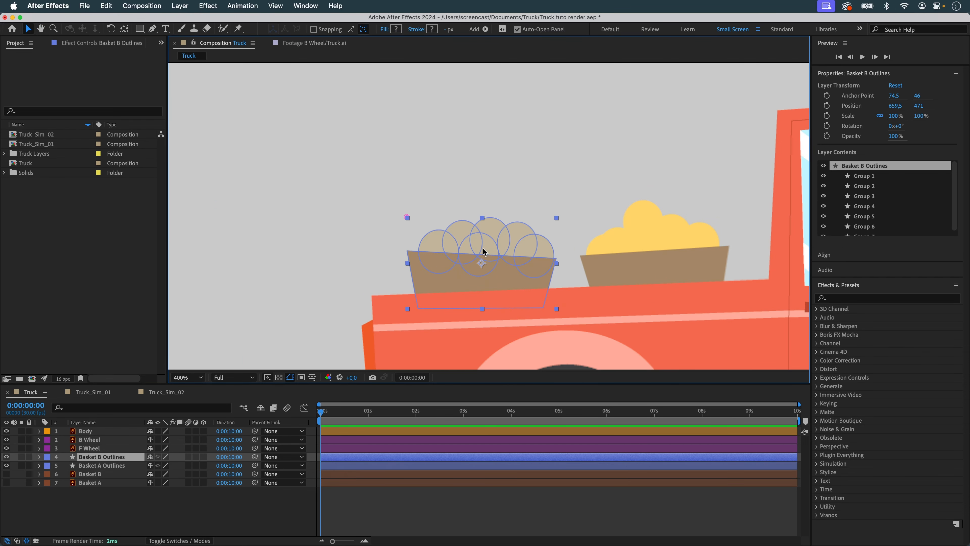
click(611, 263)
Relaunch Newton and separate the shapes of Basket B Outlines and Basket A Outlines onto individual layers.
key(shift+slash)
click(242, 345)
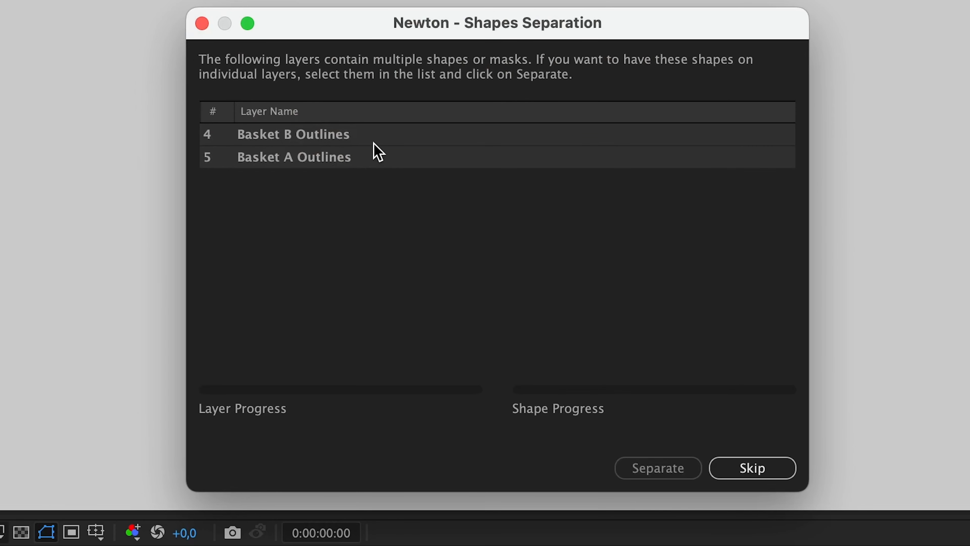
drag(336, 138, 335, 168)
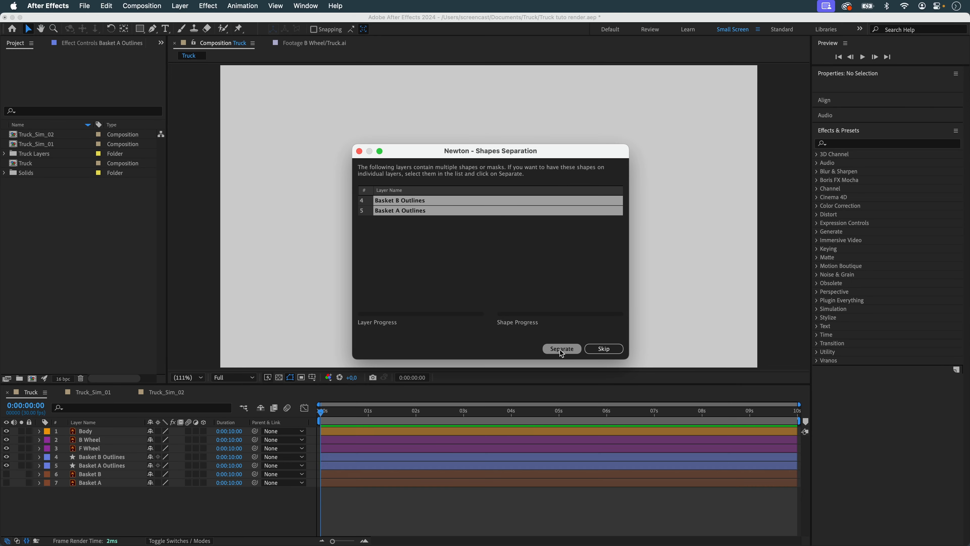
click(658, 467)
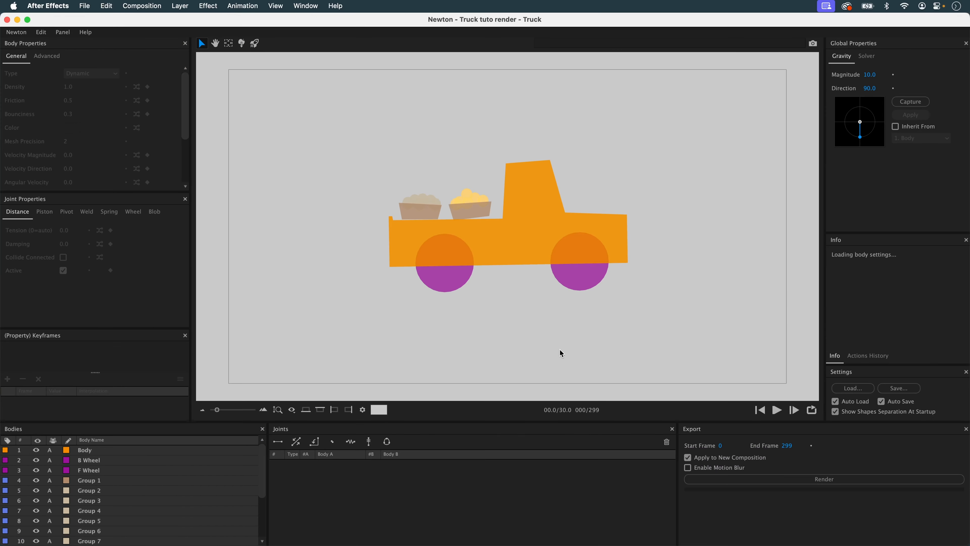
Play the simulation twice to check how the separated baskets and their contents behave, rewinding to the first frame each time.
scroll(673, 231, up, 5)
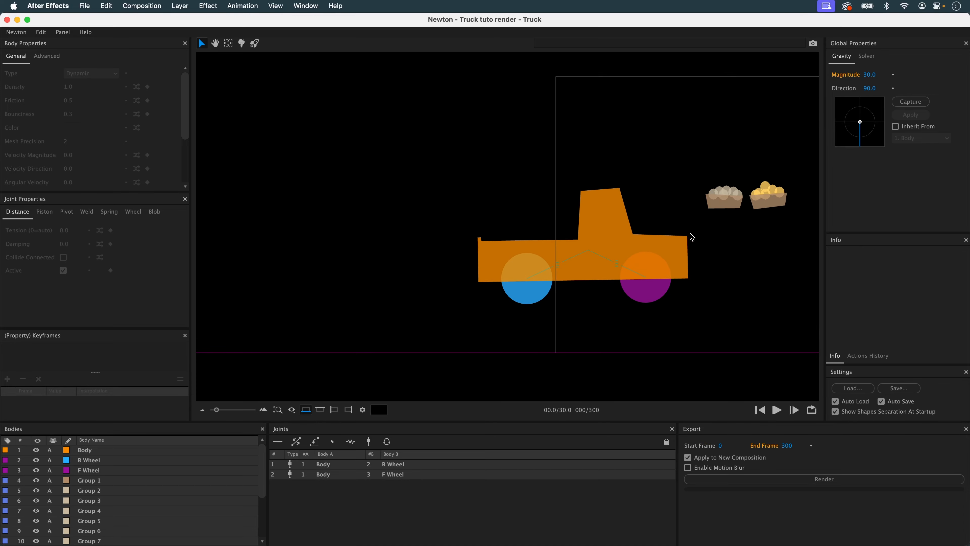
key(space)
drag(710, 229, 574, 230)
click(777, 410)
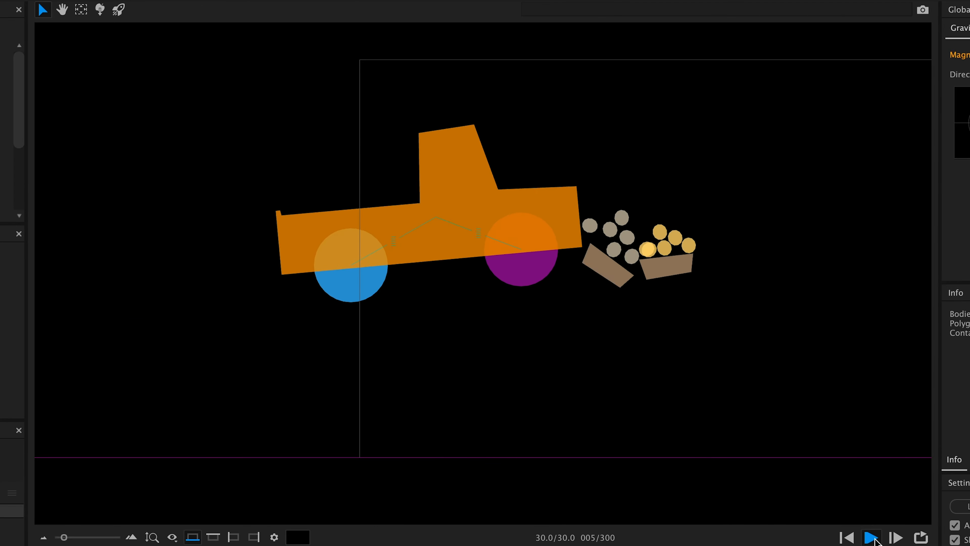
click(849, 538)
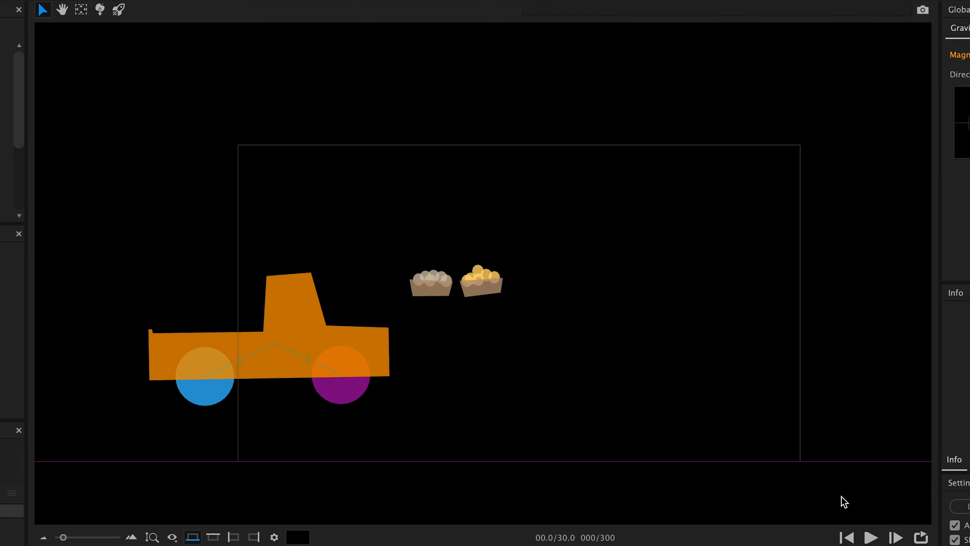
click(870, 537)
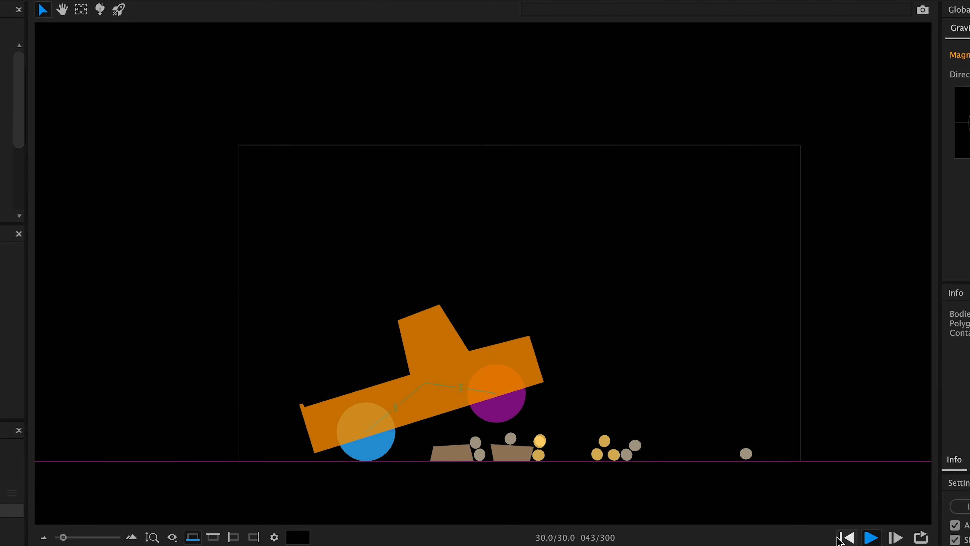
click(847, 537)
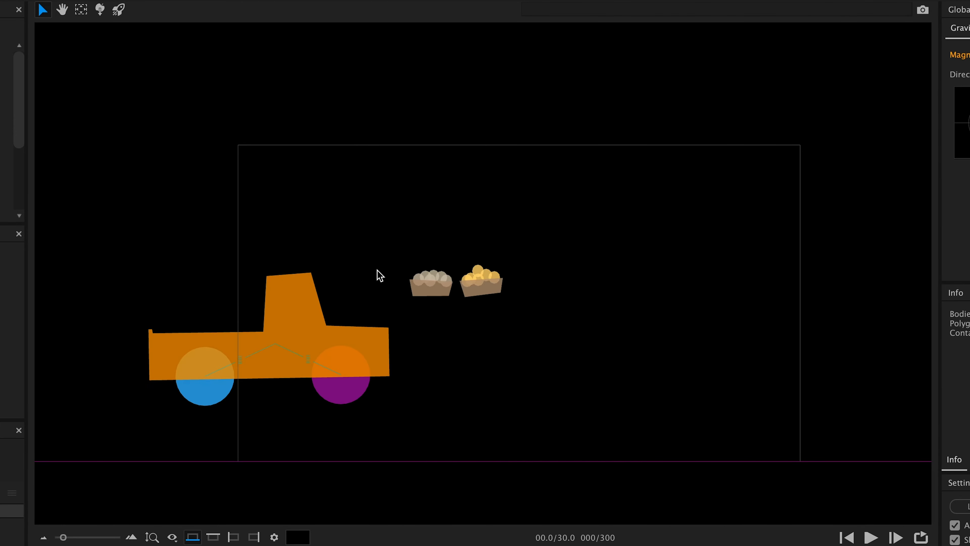
Place all basket and content bodies on the truck bed and show their advanced body properties.
drag(397, 247, 232, 317)
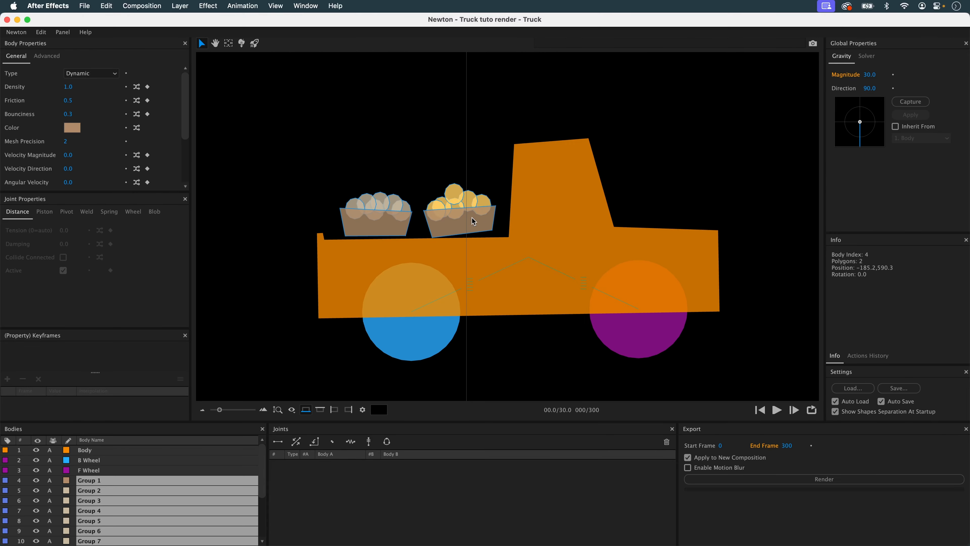
click(46, 56)
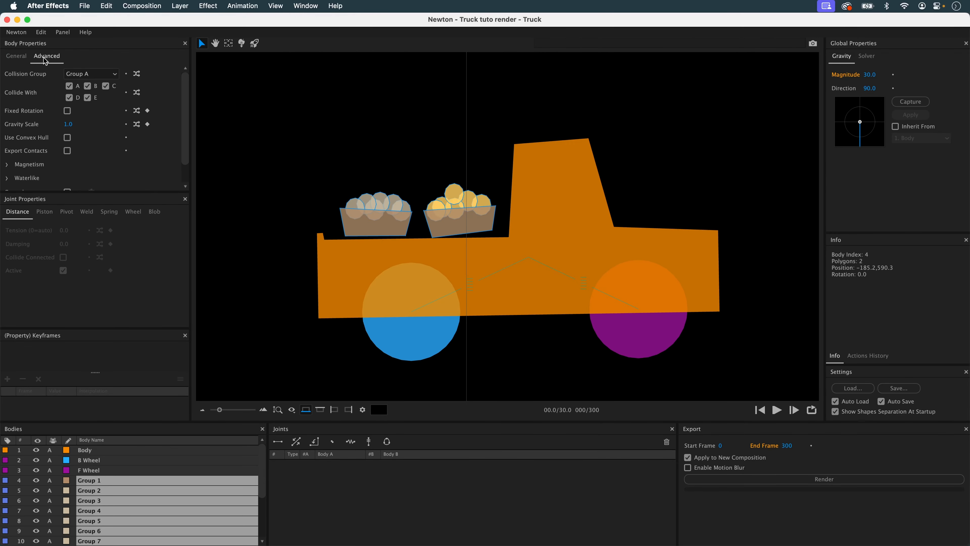
click(354, 154)
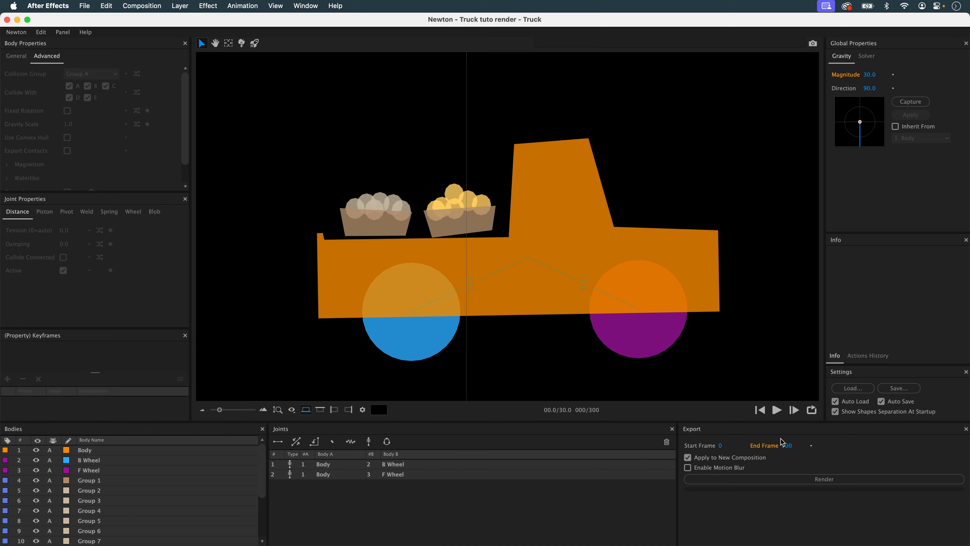
Make the truck body static and play the simulation to examine how the overlapping basket contents collide, rewinding to the start.
click(534, 211)
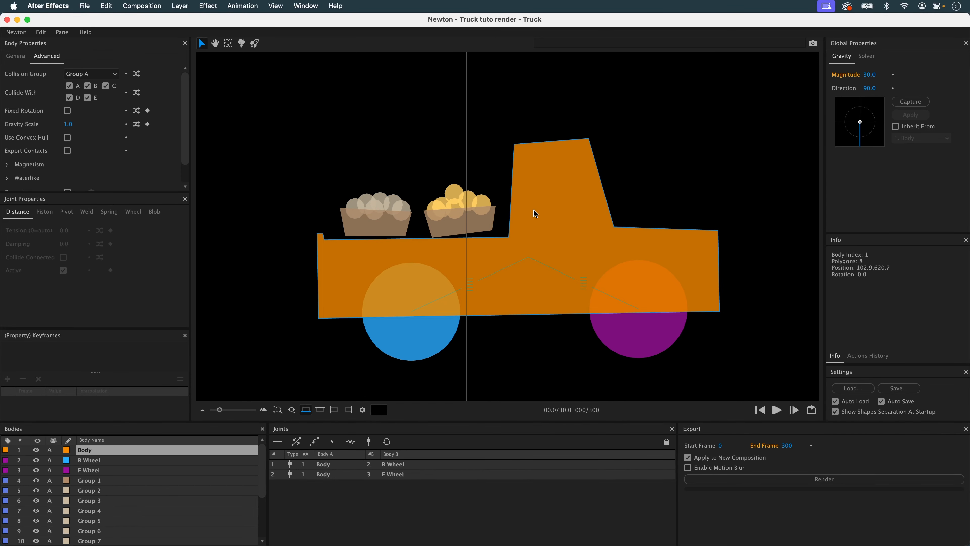
click(772, 413)
click(759, 410)
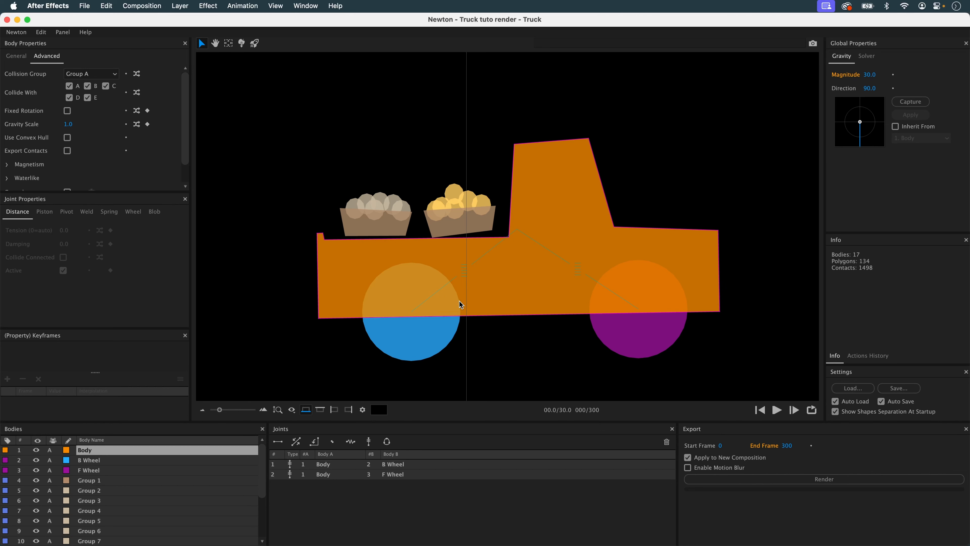
click(777, 410)
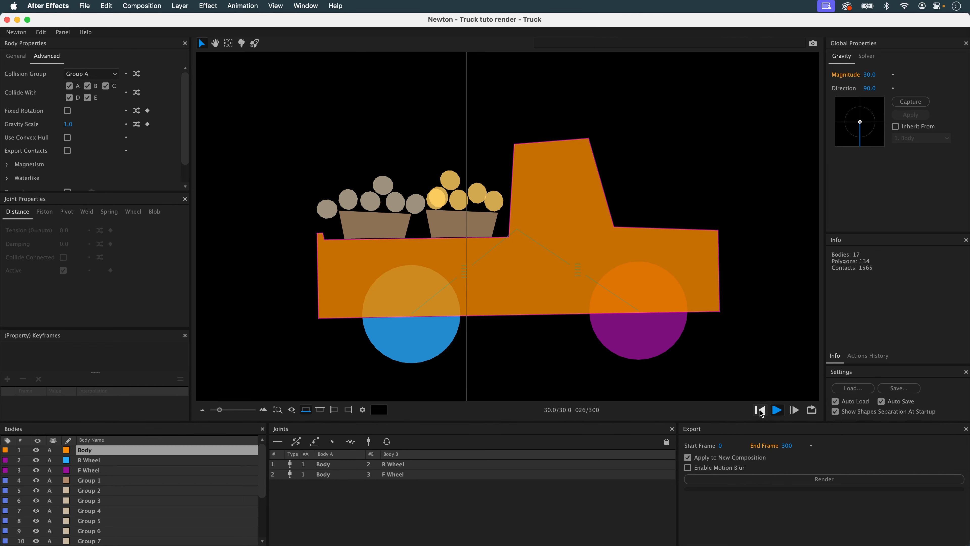
click(759, 411)
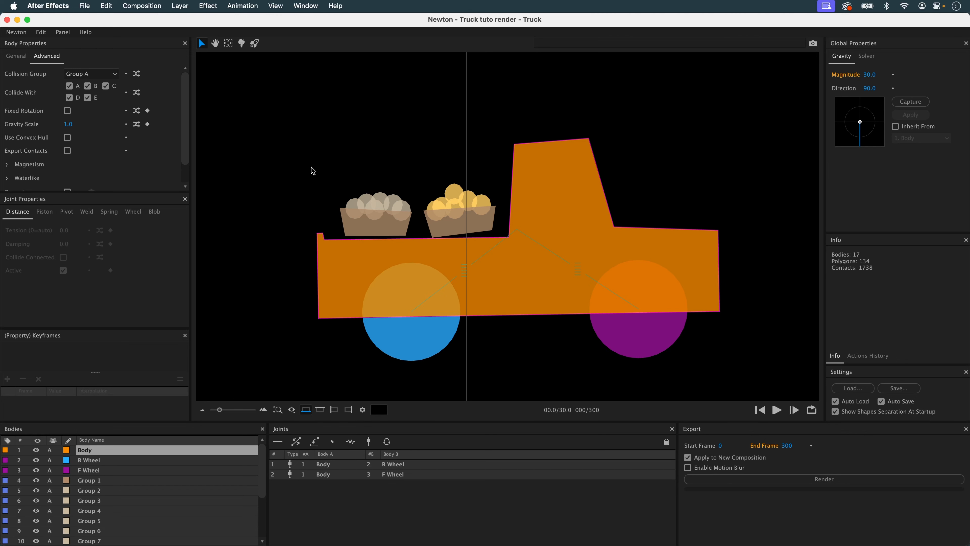
Assign all basket and content bodies to collision Group B and turn off their collisions with group B.
drag(343, 172, 479, 224)
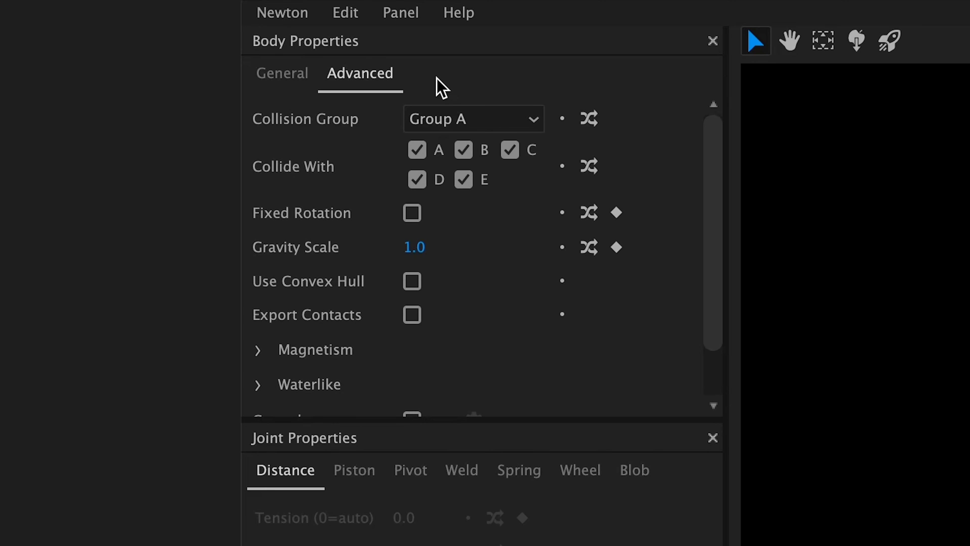
click(510, 121)
click(513, 140)
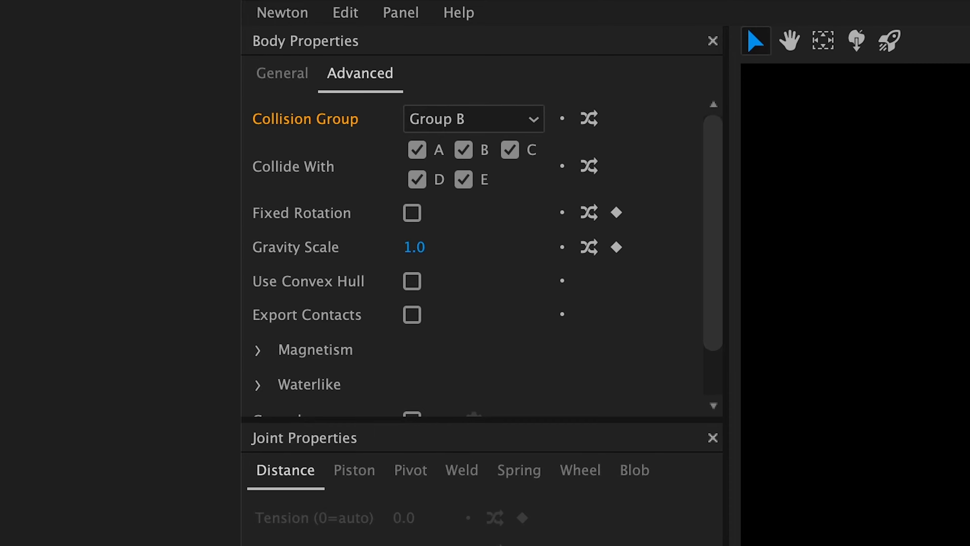
click(471, 155)
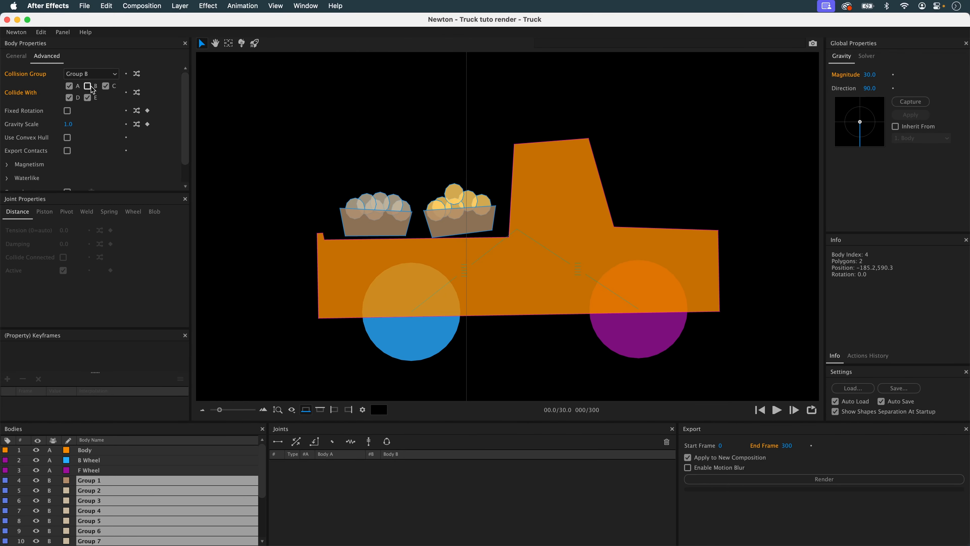
click(413, 175)
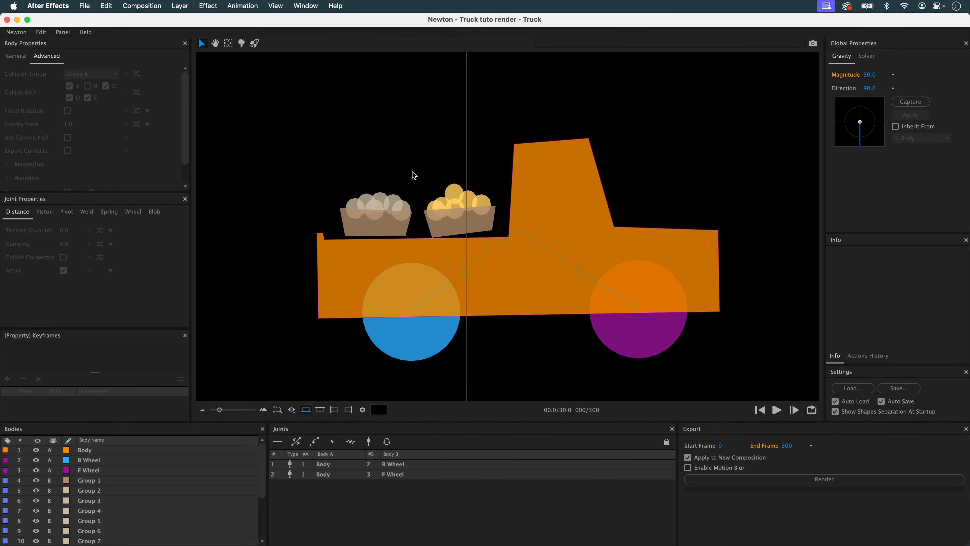
Play the simulation, rewind and replay it to check the baskets and contents with their mutual collisions disabled.
click(776, 410)
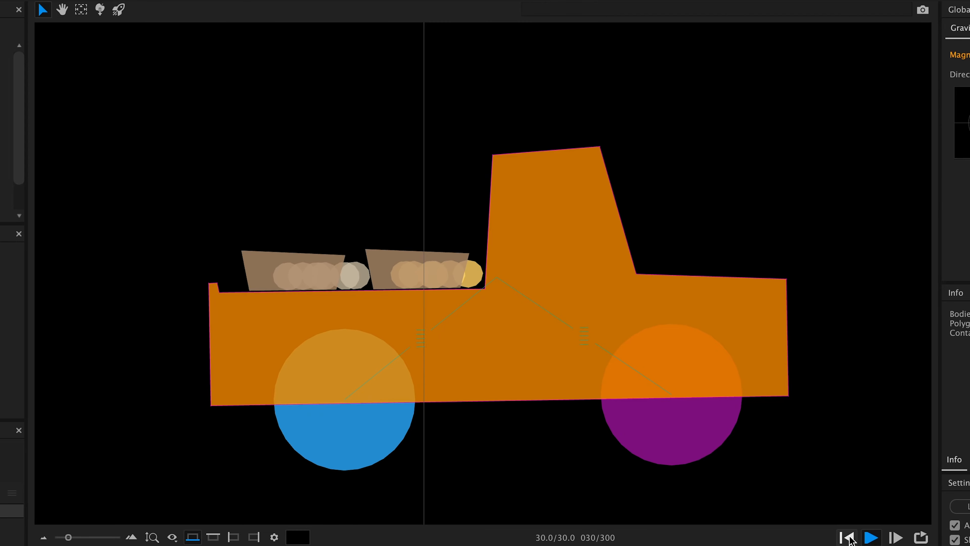
click(847, 538)
click(870, 538)
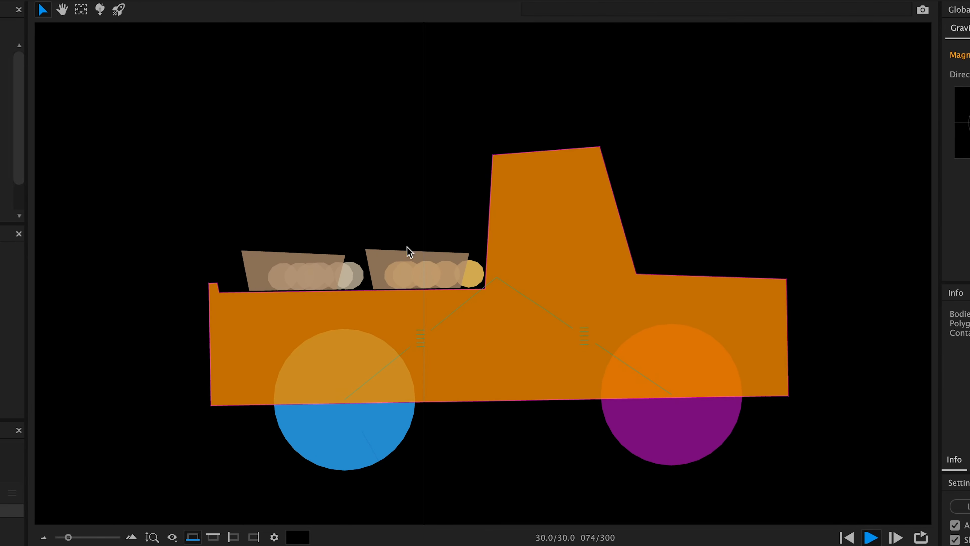
Make the truck body dynamic again and test the simulation from the first frame, rewinding it at the end.
click(254, 307)
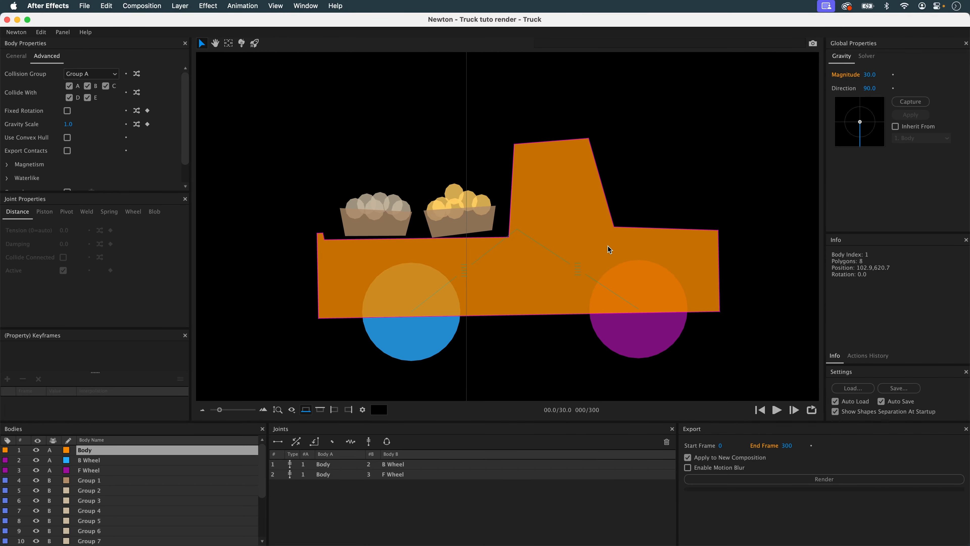
click(662, 184)
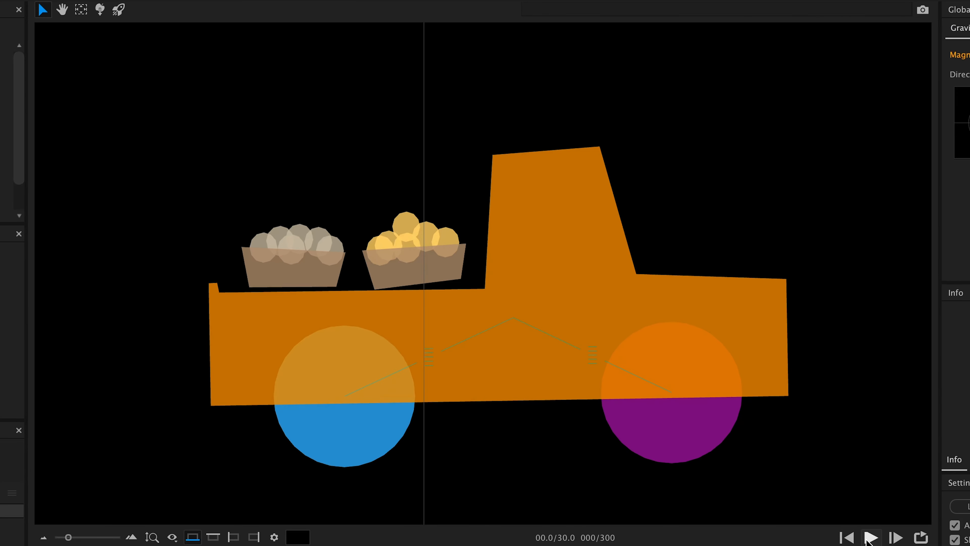
click(869, 537)
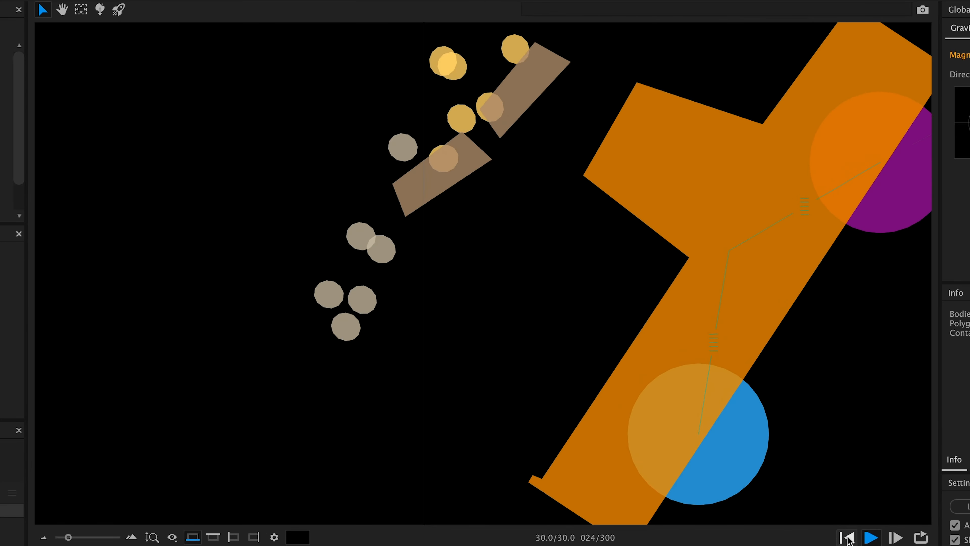
click(846, 538)
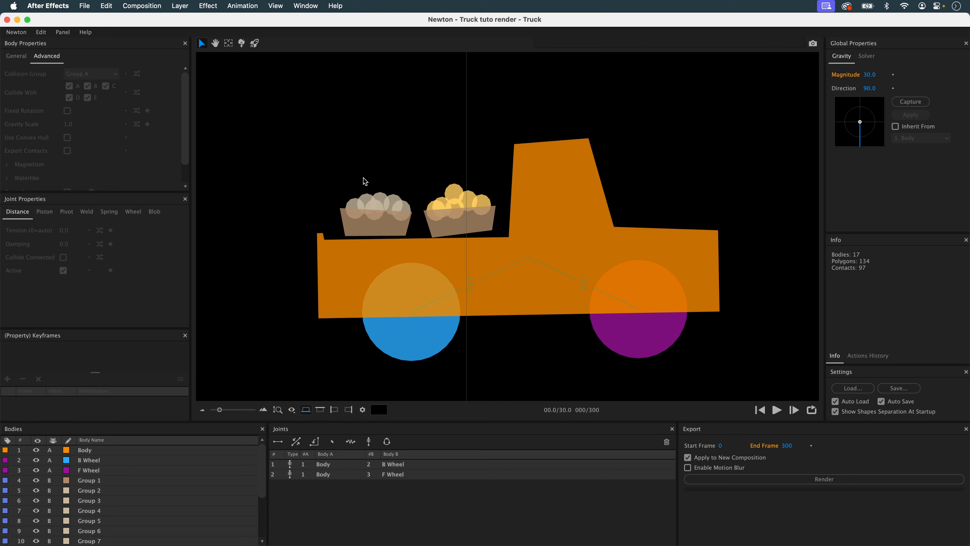
Weld the grey-filled basket to its contents, and weld the yellow-filled basket to its own contents as a separate set of joints.
drag(327, 173, 402, 228)
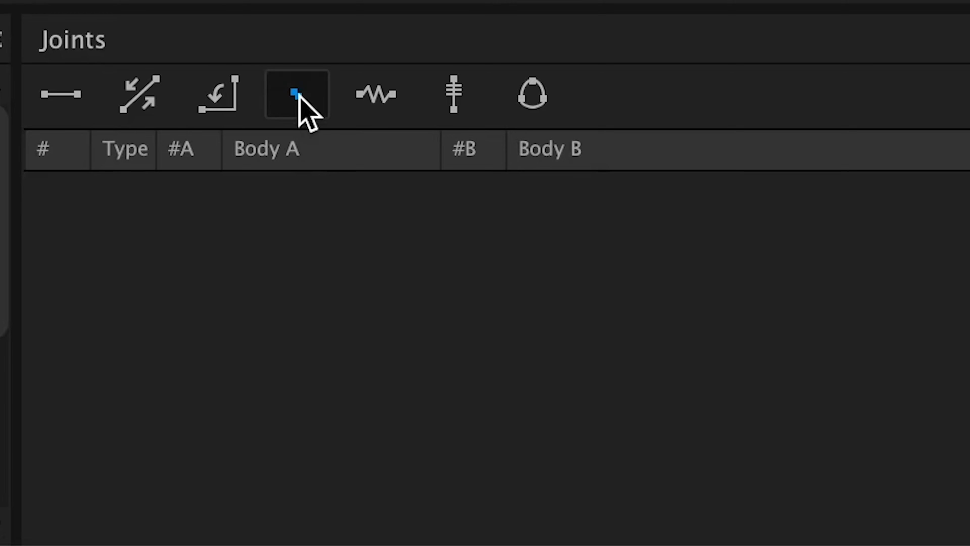
click(332, 441)
drag(429, 165, 494, 225)
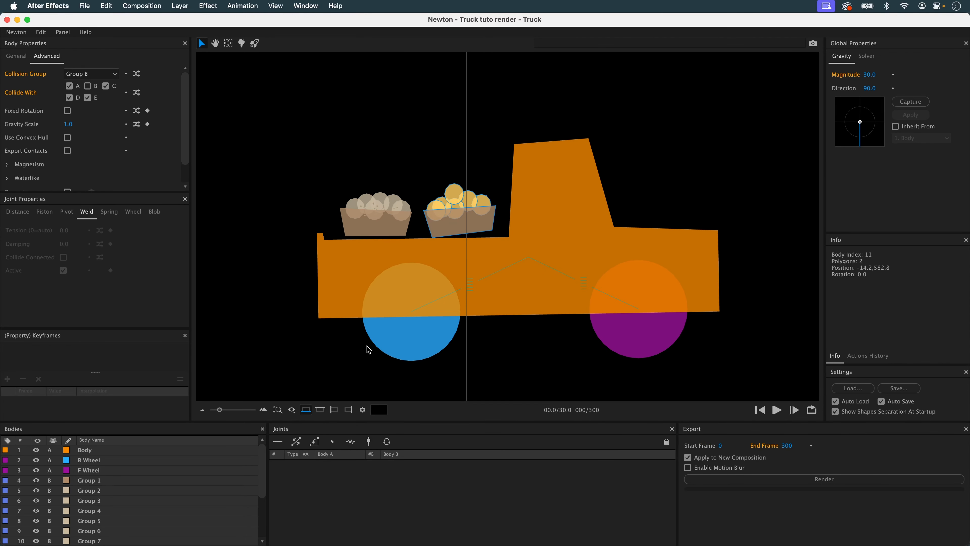
click(296, 95)
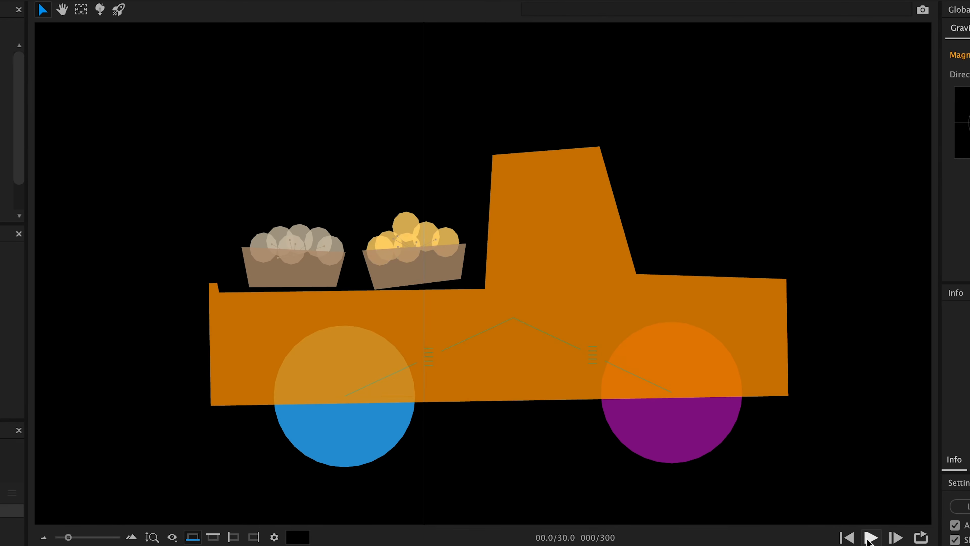
Play the simulation twice to check how the welded baskets move on the truck, rewinding to the first frame each time.
click(775, 411)
click(848, 538)
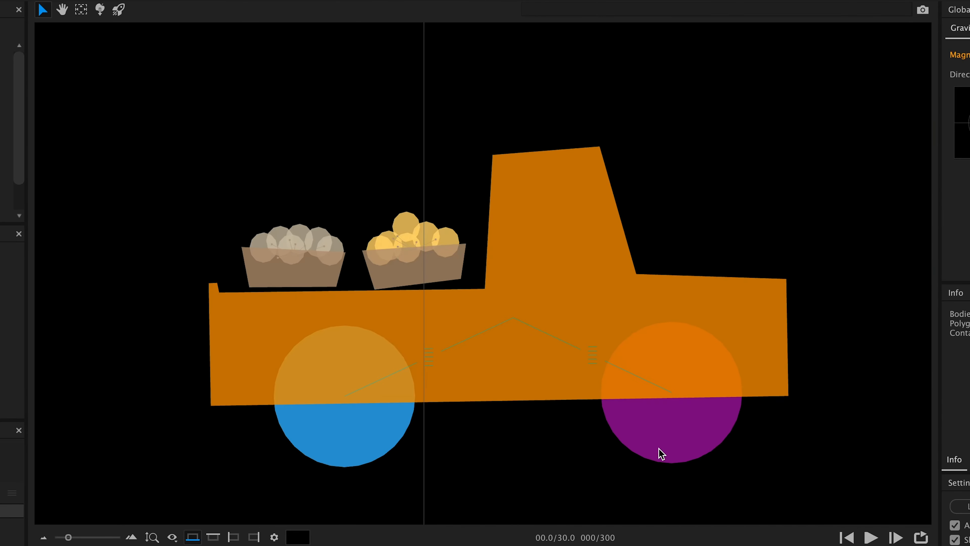
scroll(514, 398, down, 5)
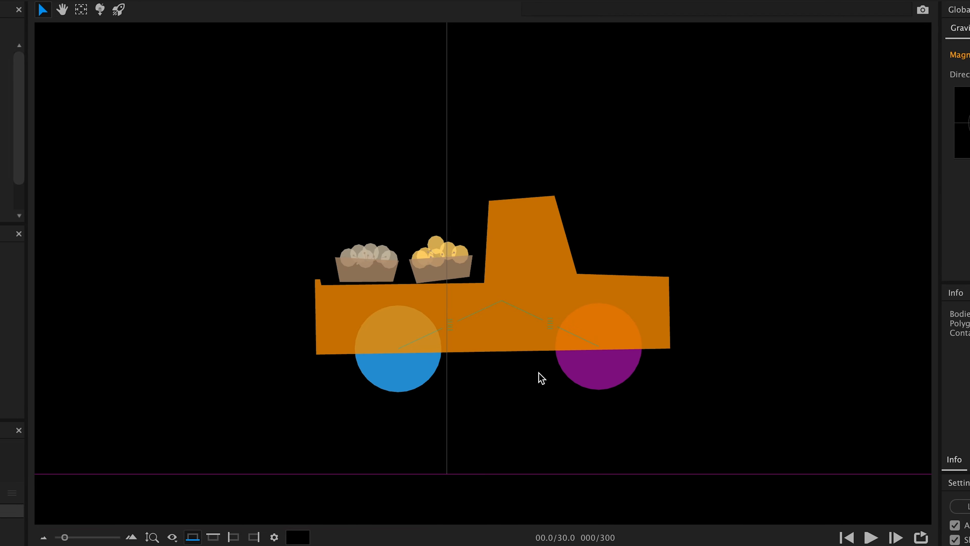
scroll(541, 378, down, 2)
click(870, 537)
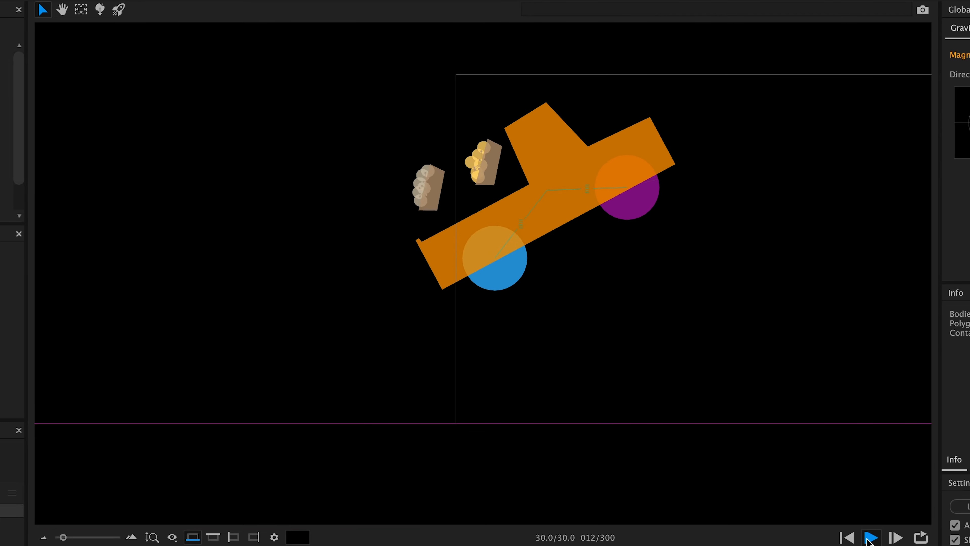
click(848, 537)
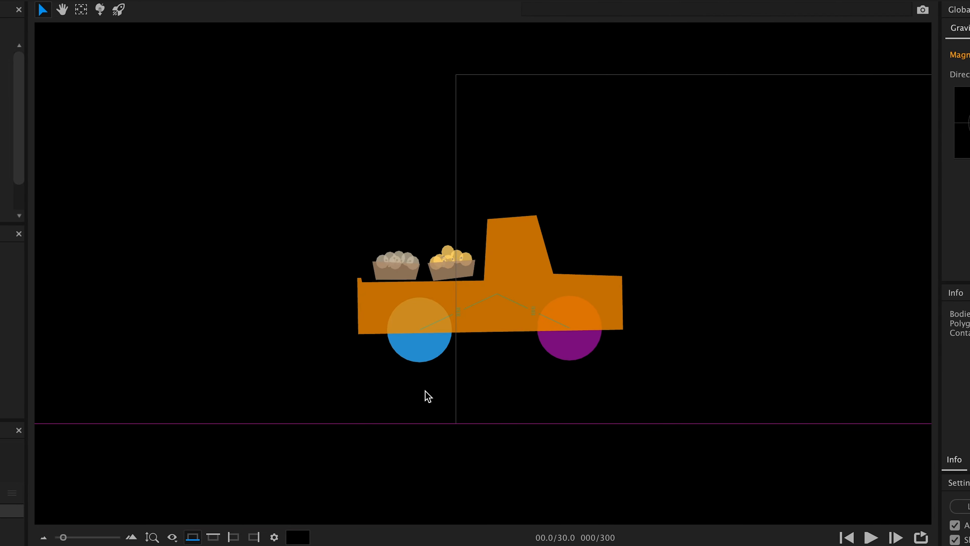
Copy the truck body's settings and paste them onto both baskets and their contents.
click(521, 251)
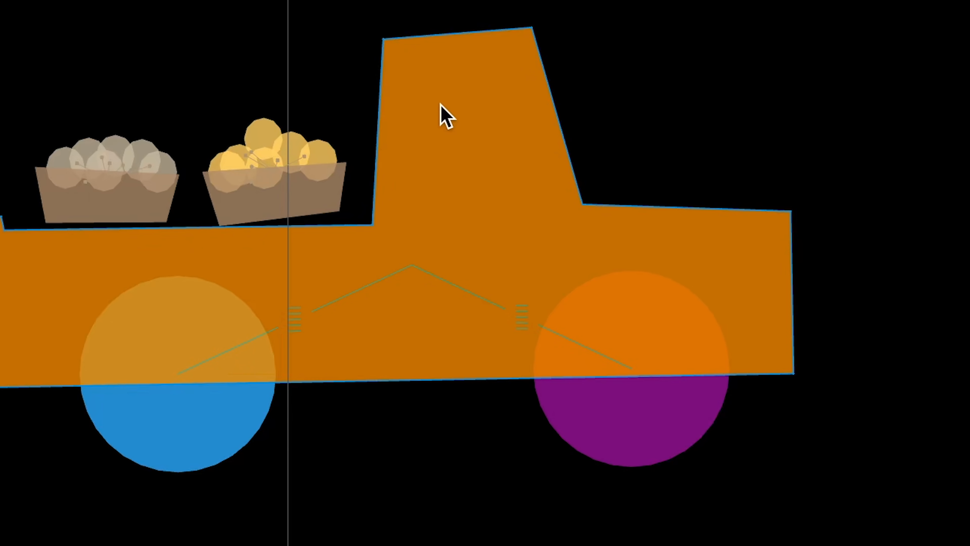
right_click(532, 193)
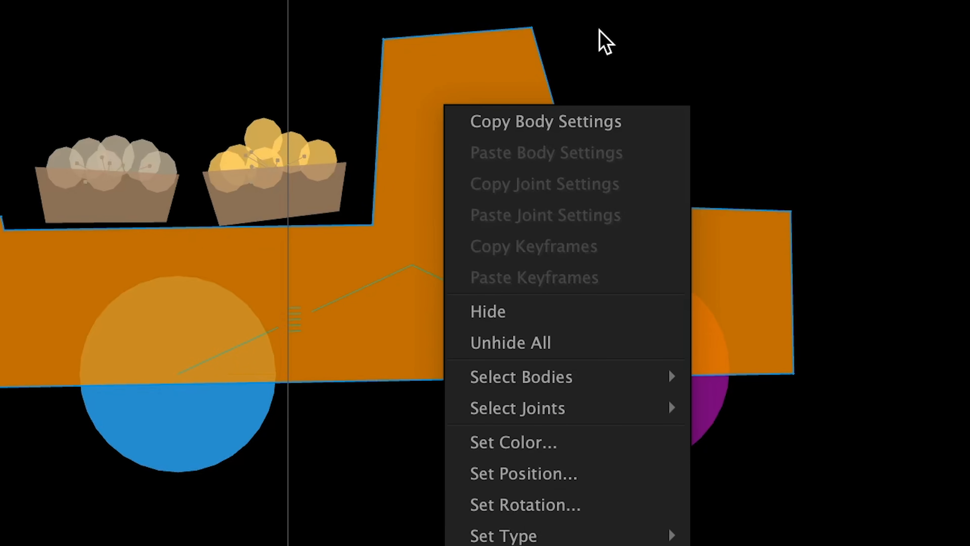
click(595, 120)
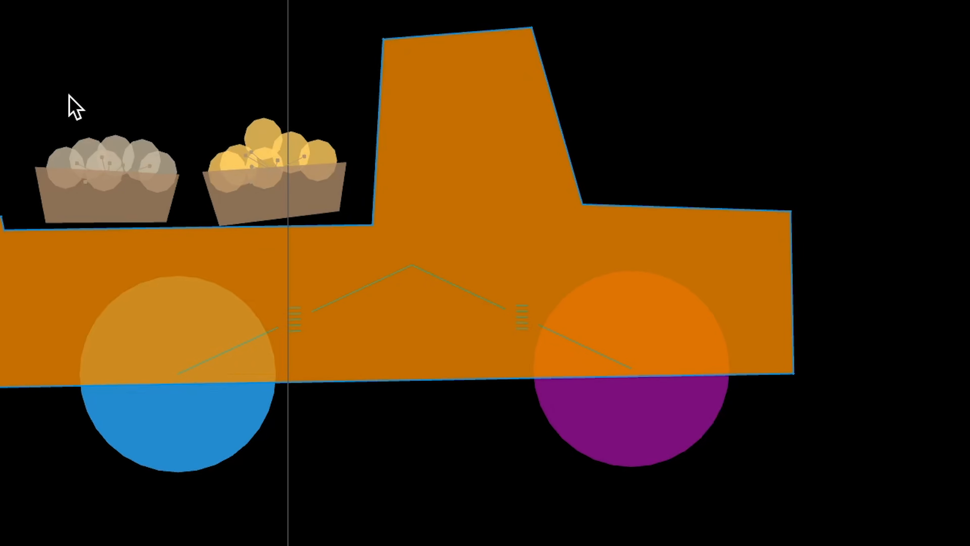
drag(69, 96, 290, 199)
right_click(290, 189)
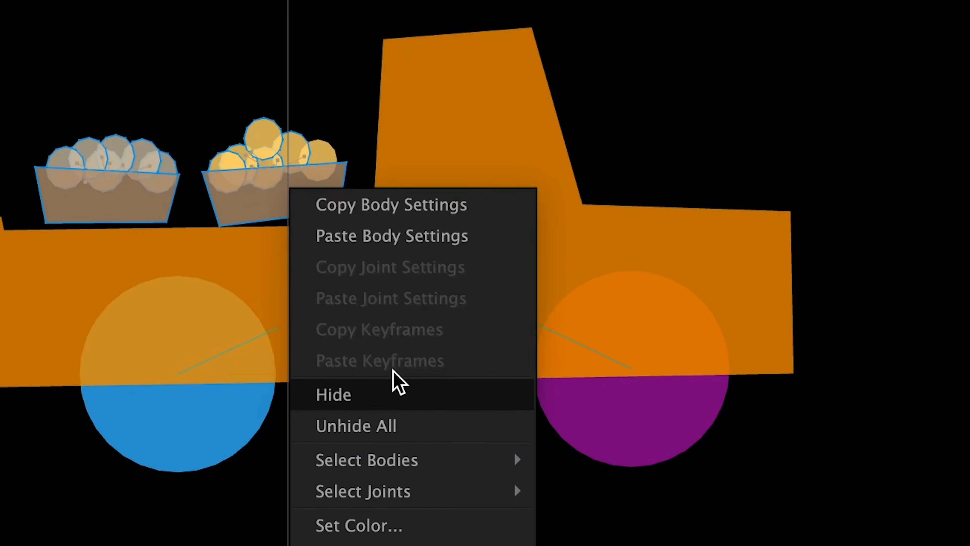
click(402, 241)
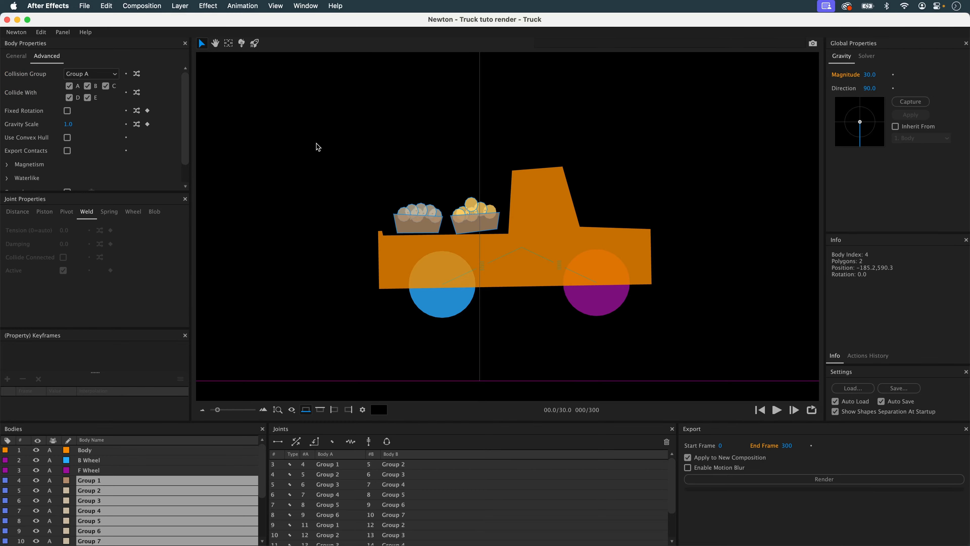
Reassign the baskets and their contents to collision Group B and disable their collisions with group B.
click(90, 73)
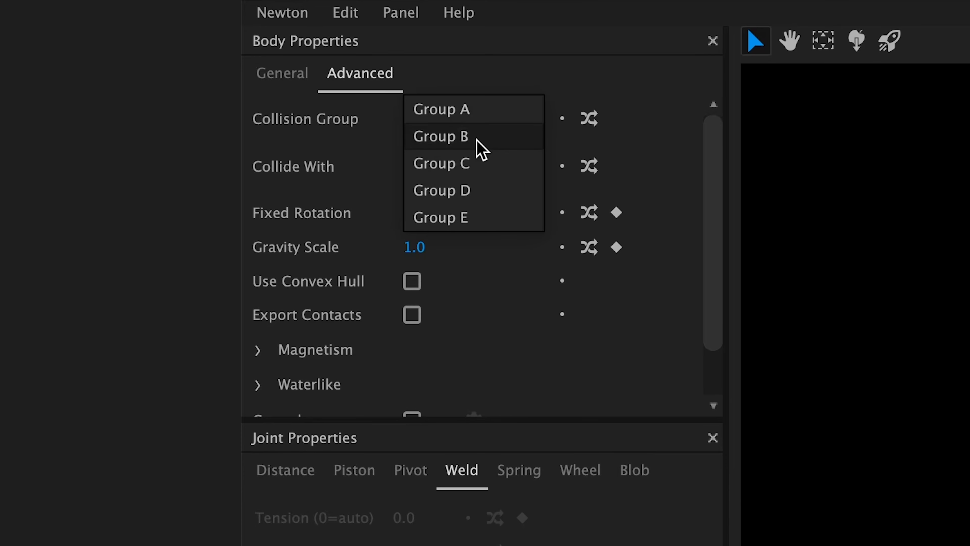
click(91, 80)
click(88, 86)
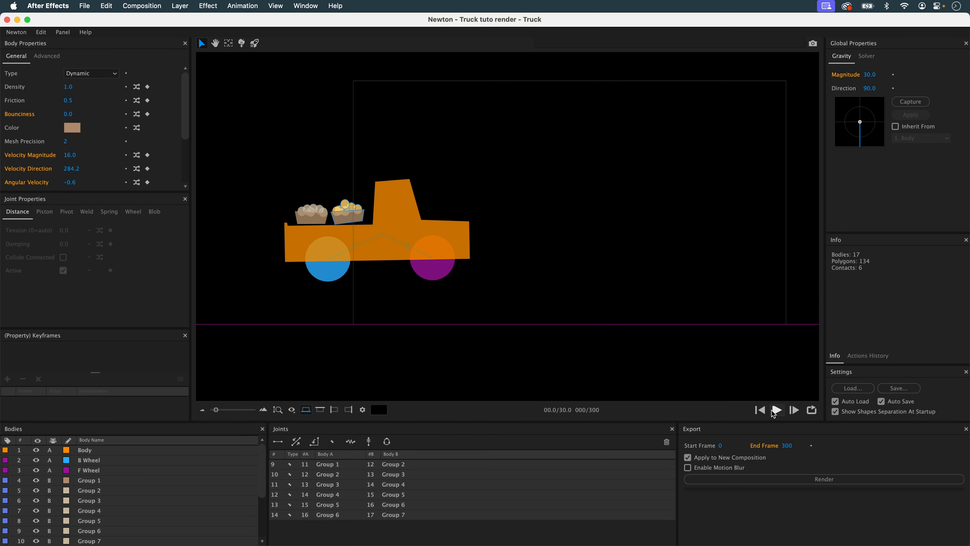
Replay the simulation and advance it frame by frame to frame 92 to find when the yellow-filled basket hits the ground.
click(775, 410)
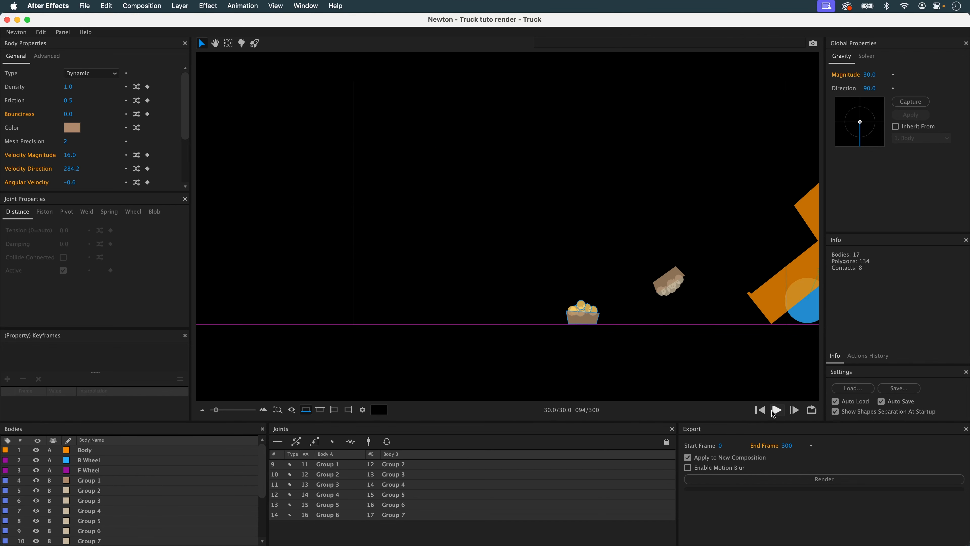
click(760, 410)
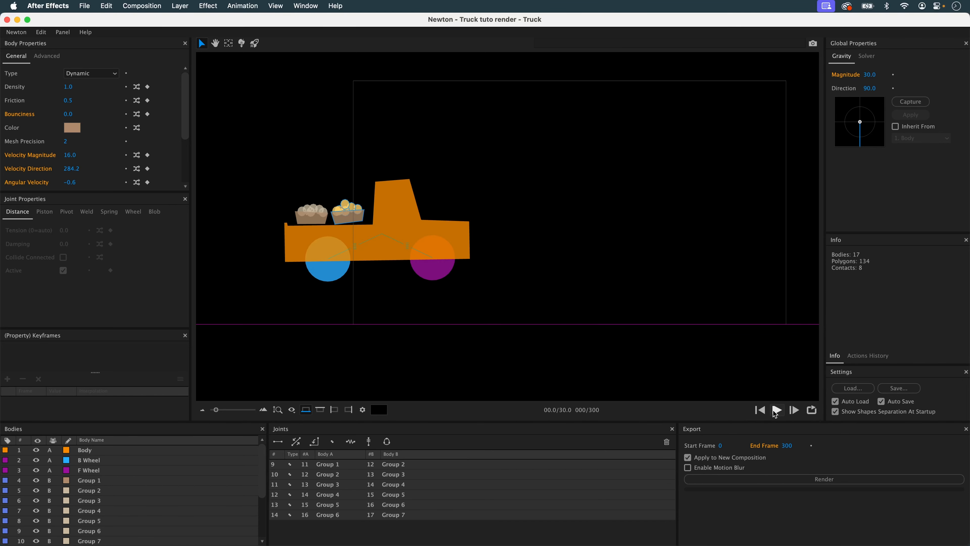
click(776, 411)
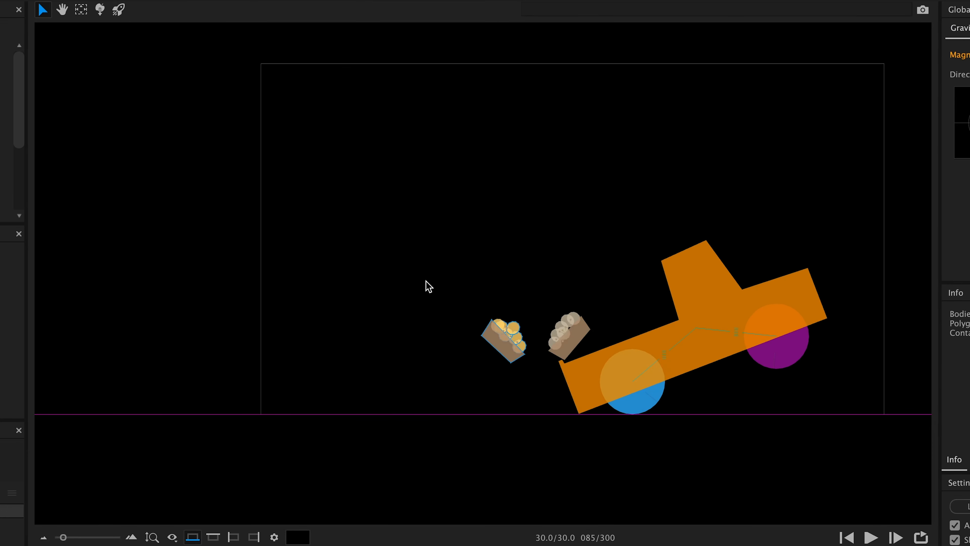
scroll(495, 369, up, 5)
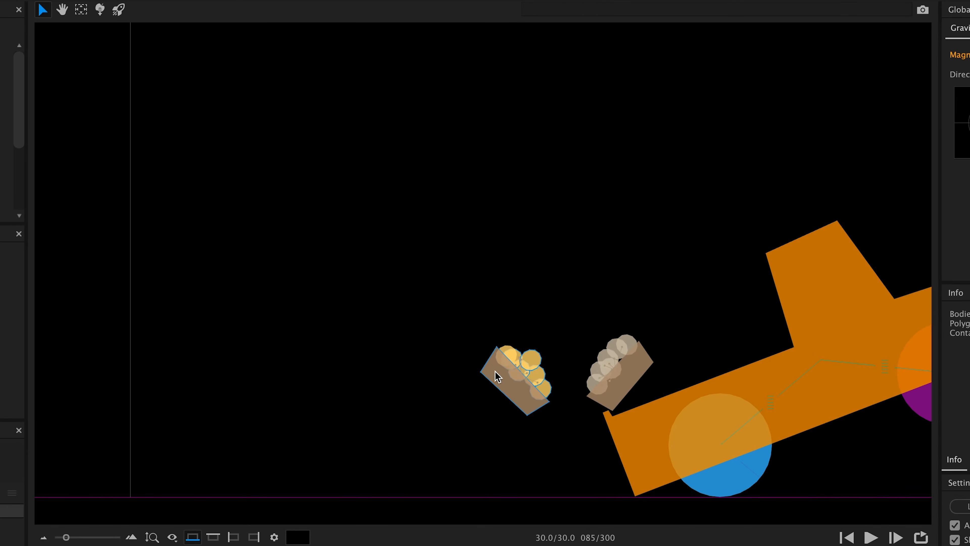
key(space)
drag(566, 391, 539, 293)
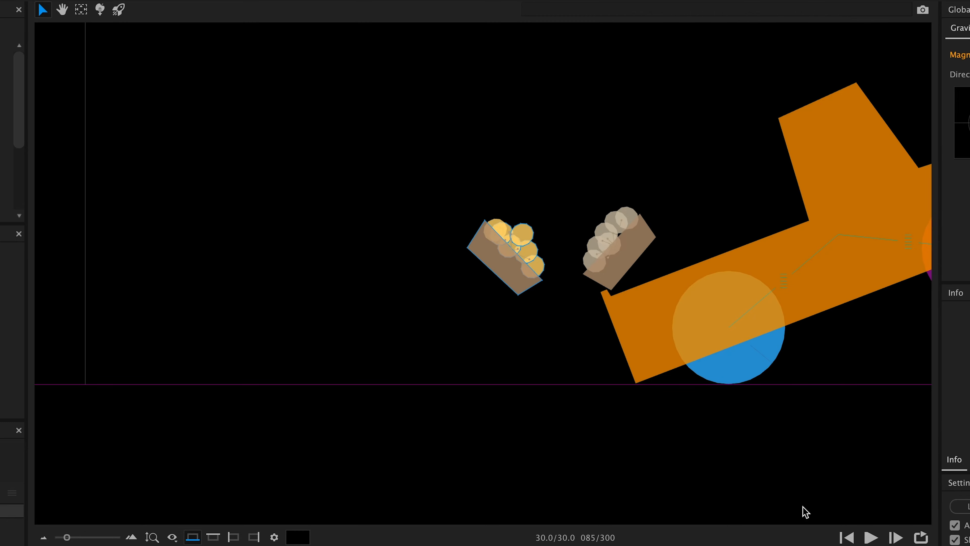
click(893, 538)
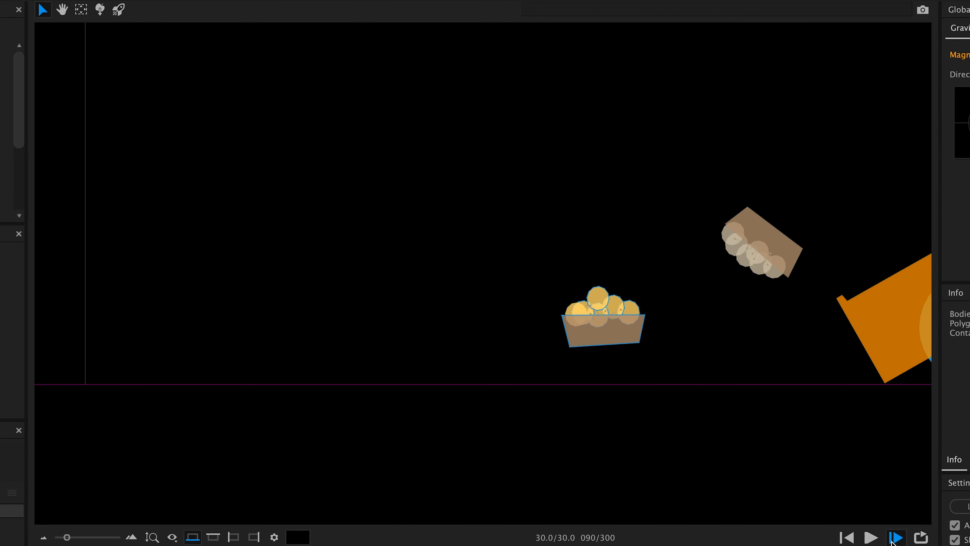
click(892, 538)
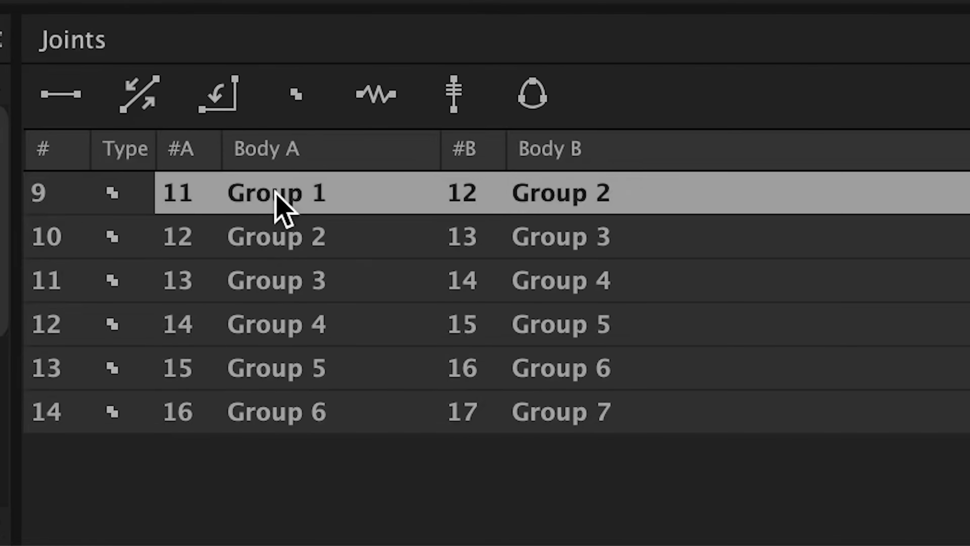
Select all weld joints of the yellow-filled basket, enable keyframing for their Active property and add two keyframes.
drag(275, 195, 275, 411)
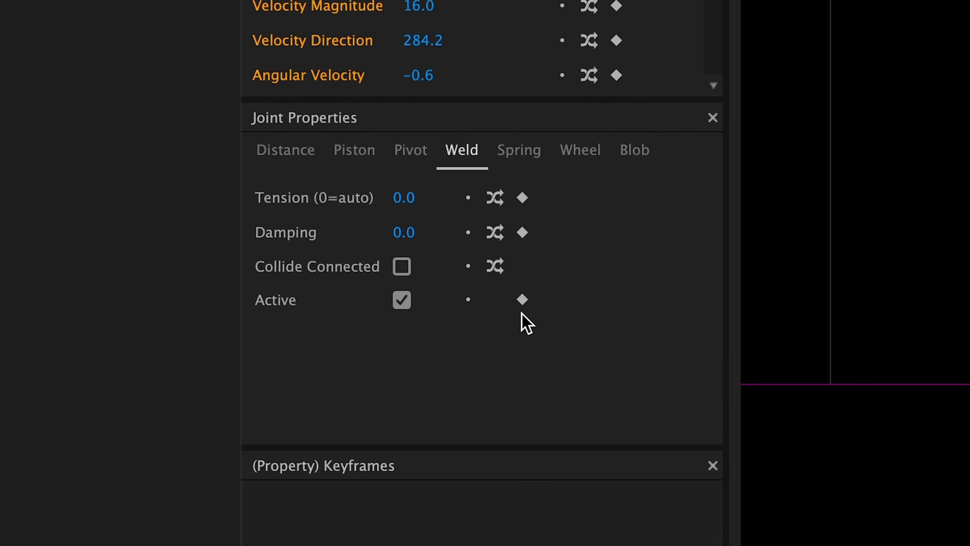
click(522, 300)
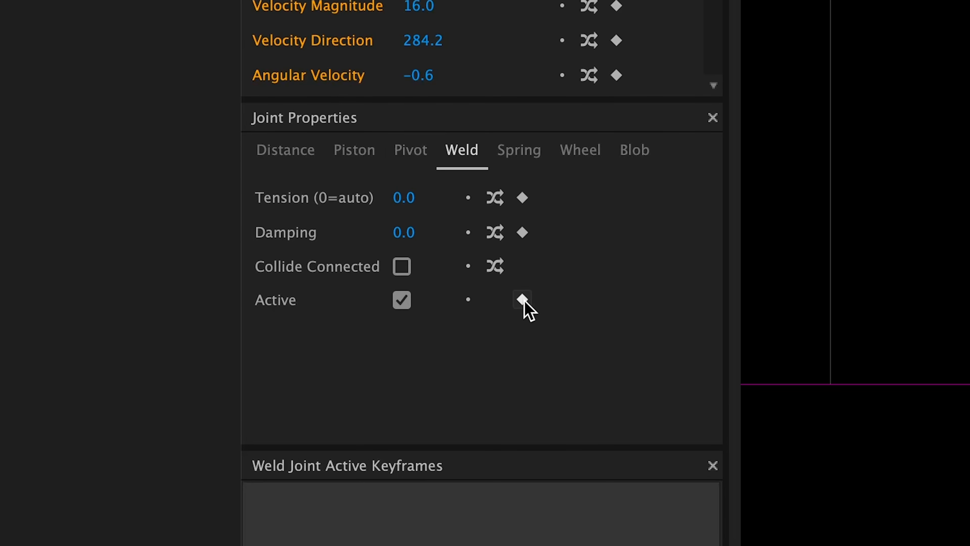
click(263, 272)
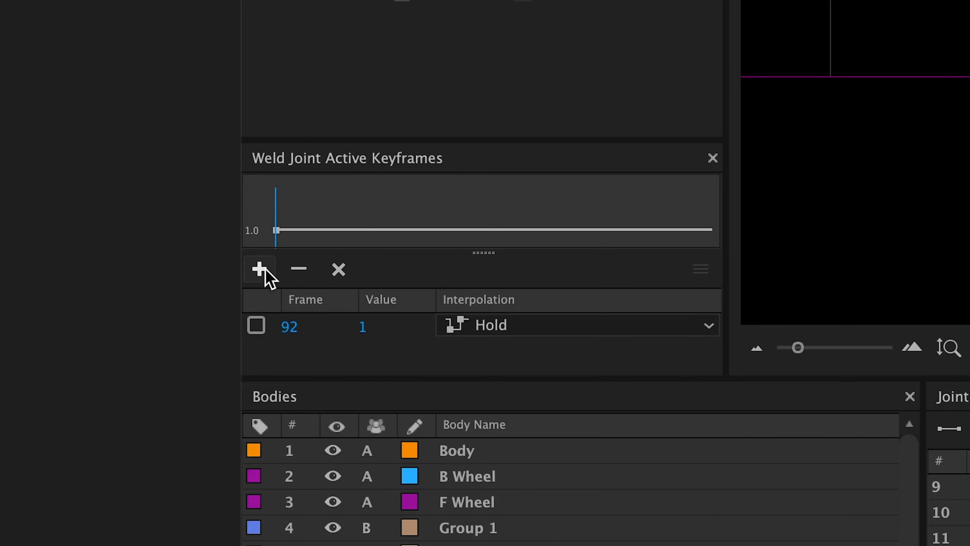
click(264, 270)
Set the first Active keyframe to frame 0 and the second to value 0 at frame 92.
double_click(296, 327)
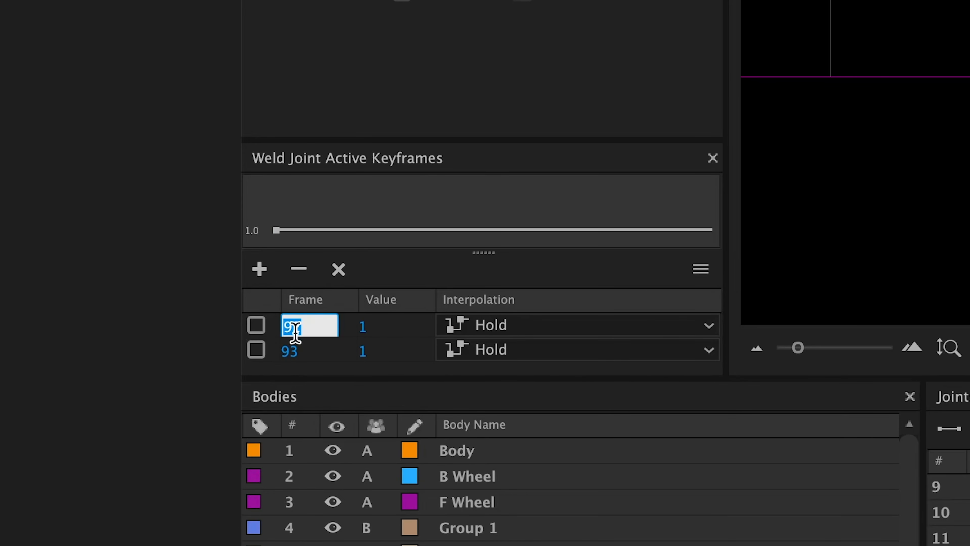
text(0)
key(Return)
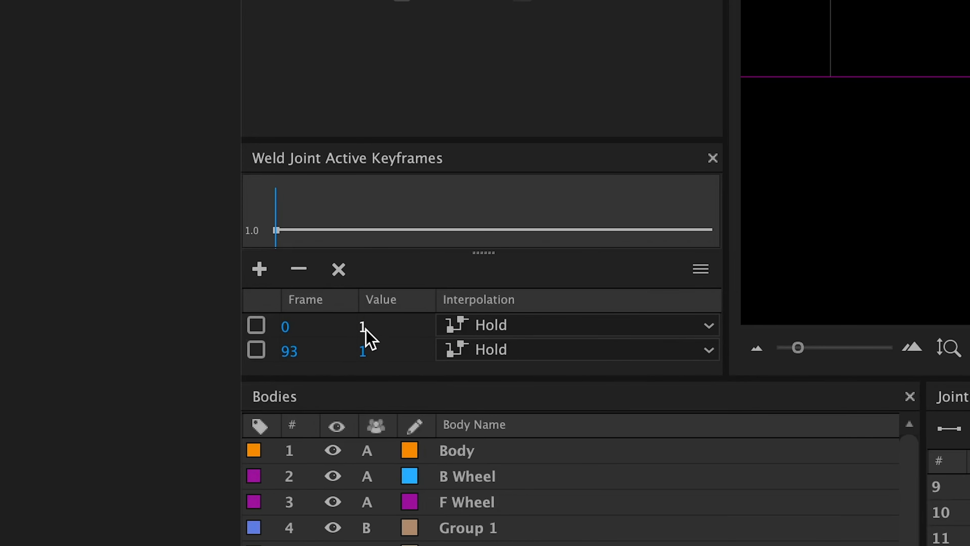
drag(368, 359, 288, 357)
double_click(293, 351)
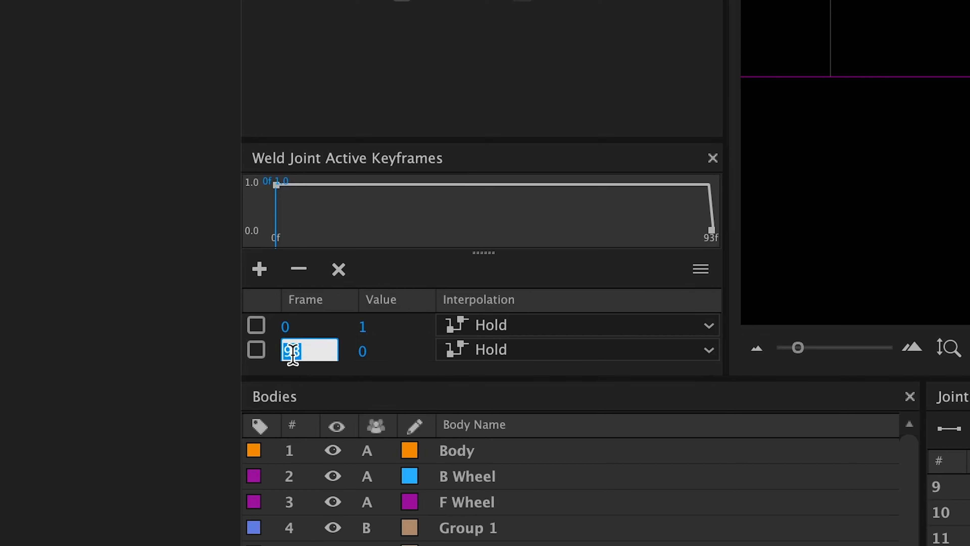
text(92)
key(Return)
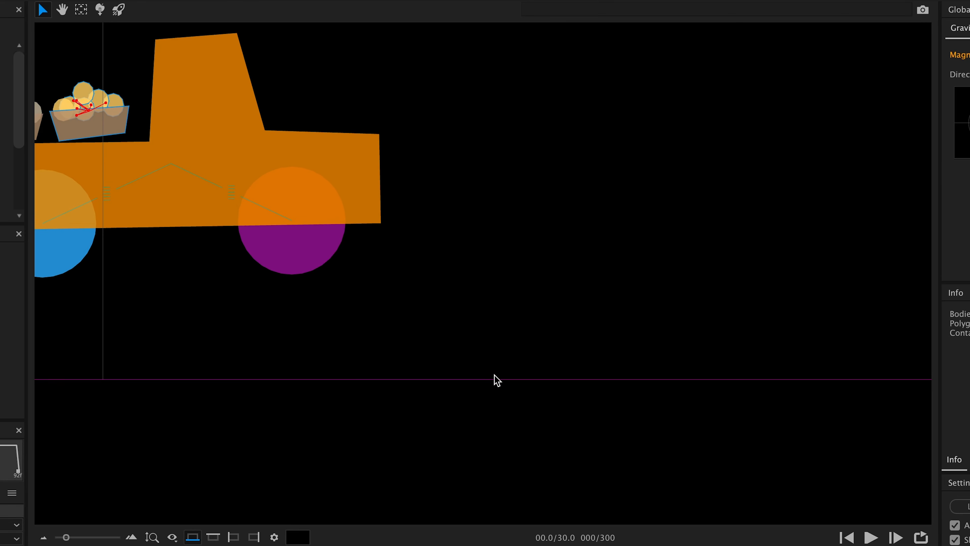
Play the simulation to check the yellow contents' release, rewind, and replay it until the grey-filled basket reaches the ground.
scroll(496, 380, down, 5)
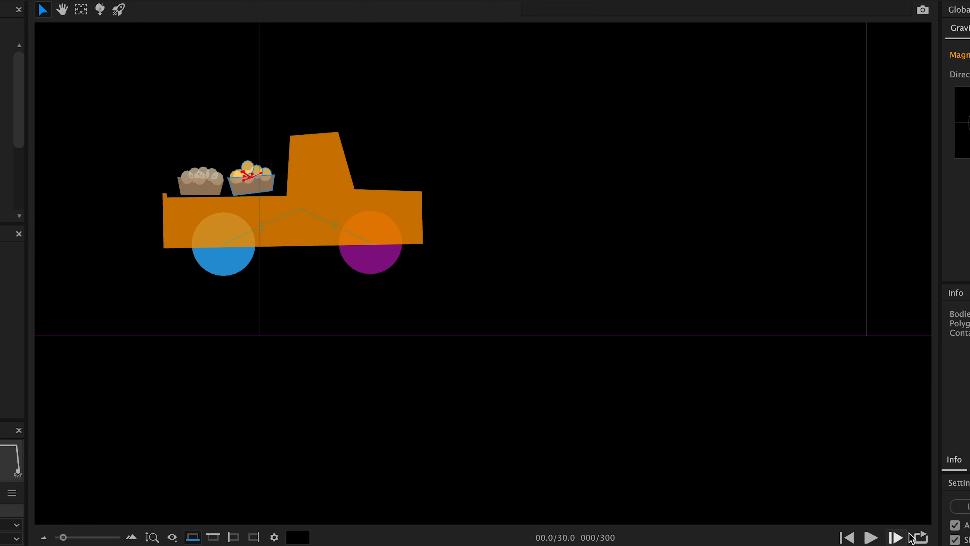
click(871, 537)
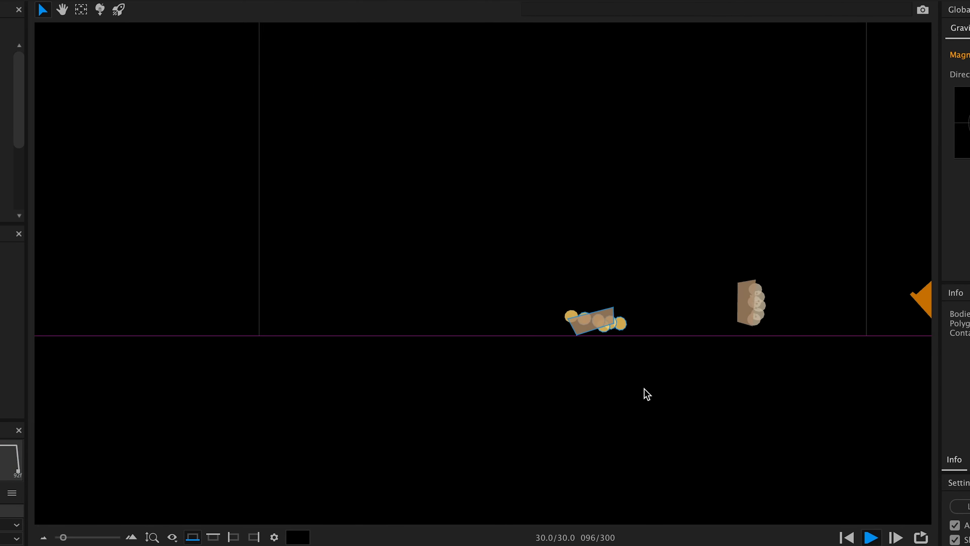
click(846, 537)
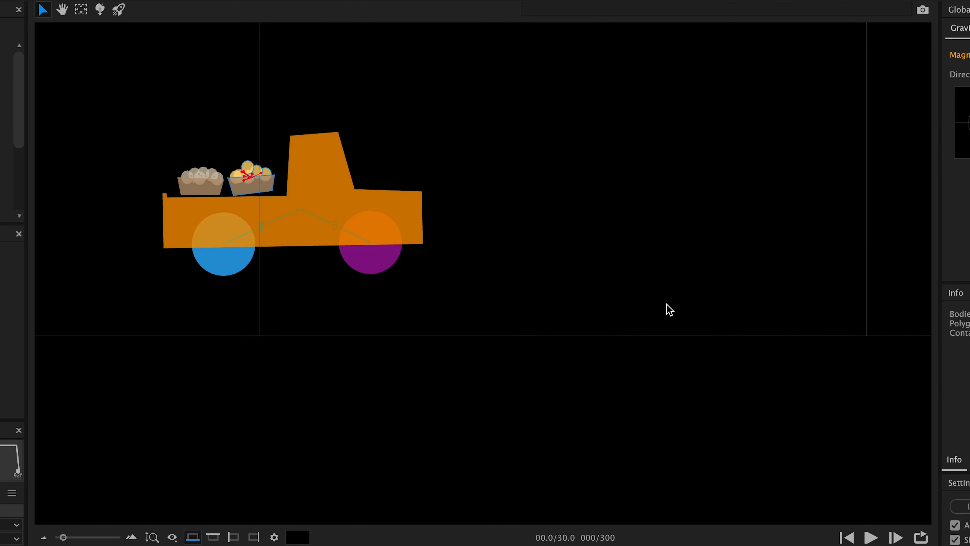
drag(334, 238, 243, 270)
click(95, 207)
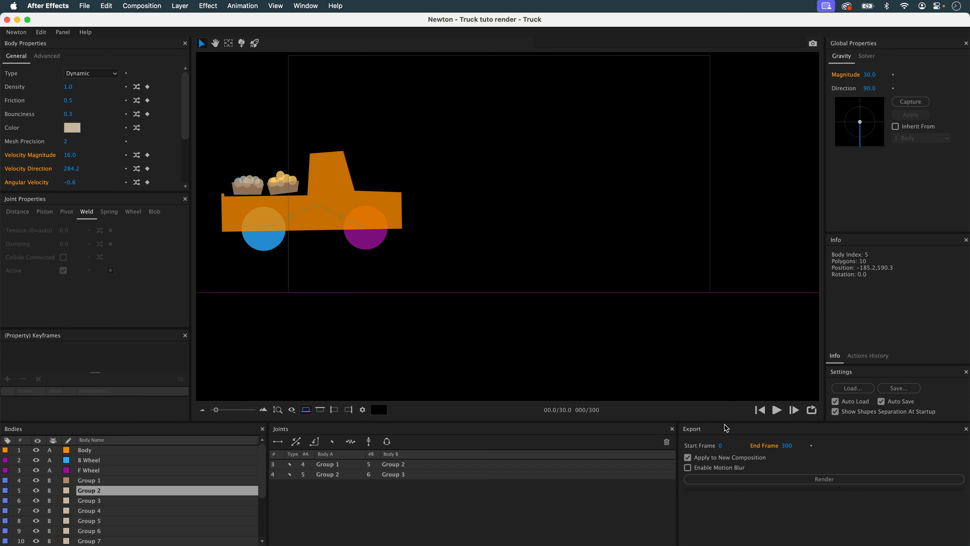
click(776, 410)
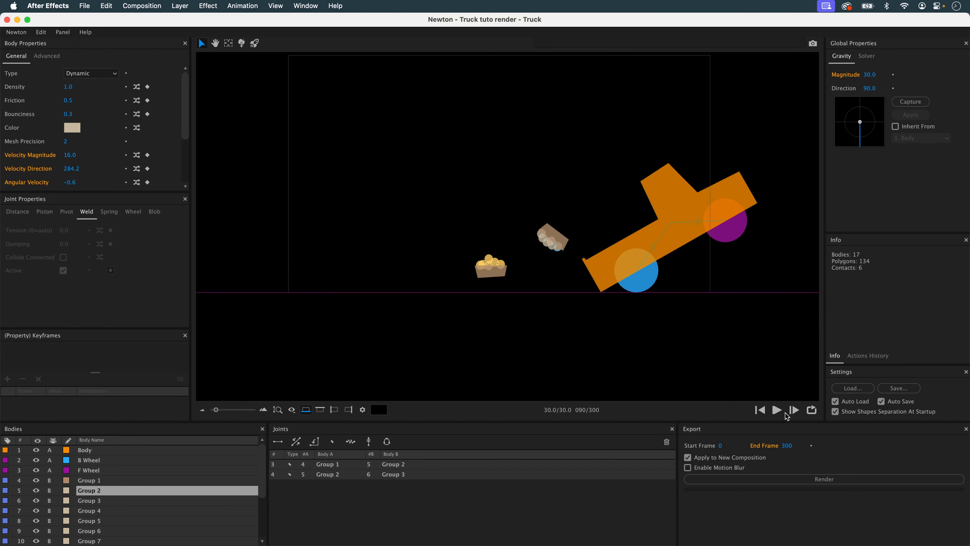
Select all weld joints of the grey-filled basket and keyframe their Active property to 1 at frame 0 and 0 at frame 98.
drag(612, 233, 666, 304)
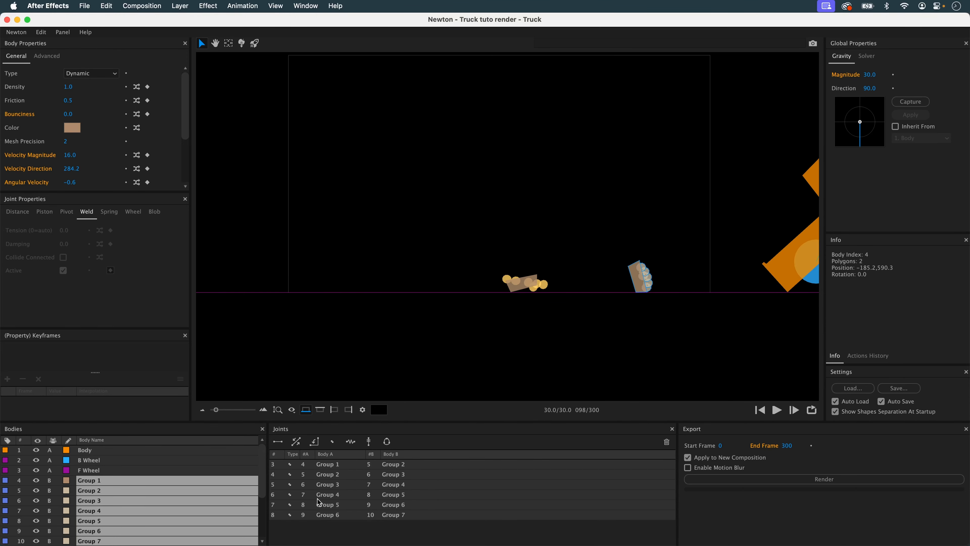
click(327, 465)
key(super+a)
click(110, 271)
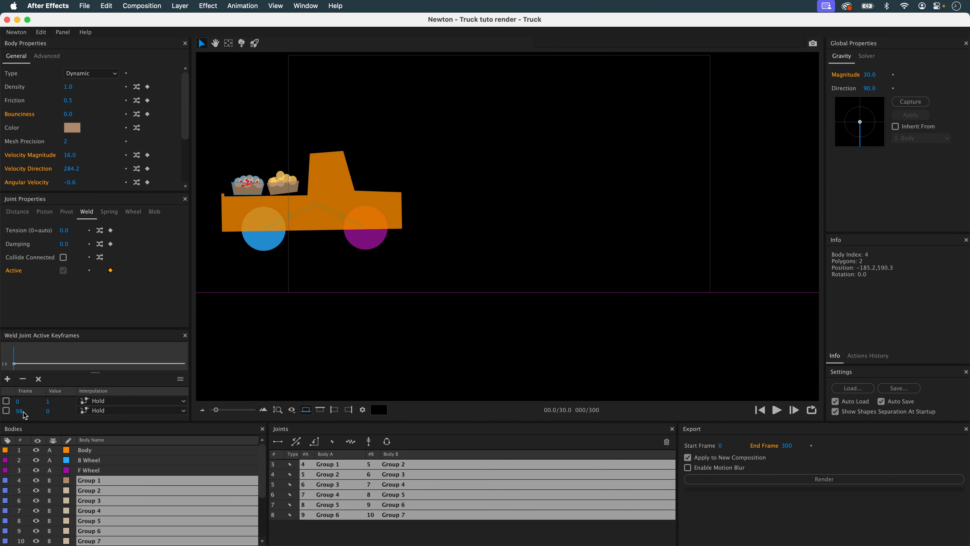
Play the simulation to check both baskets' release, rewind it, and render it to a new composition.
click(776, 409)
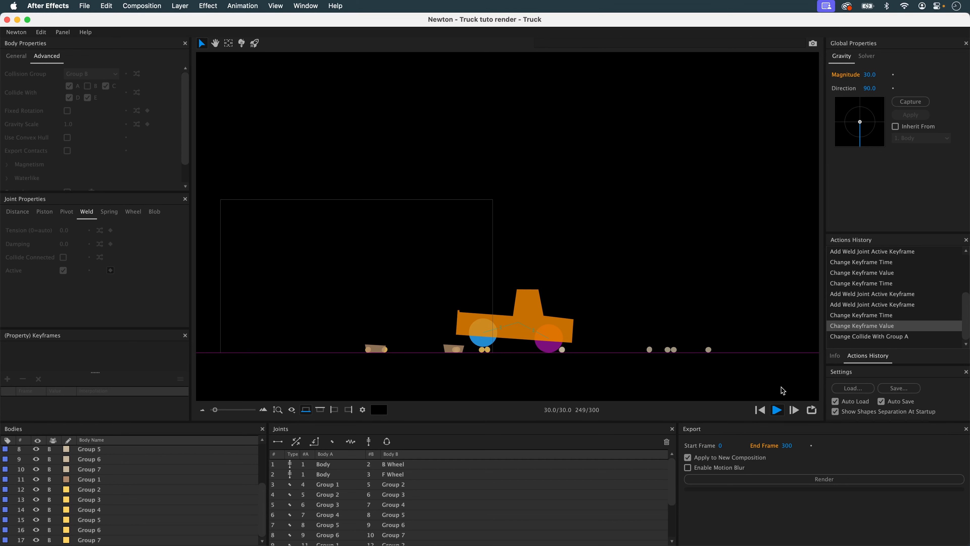
click(759, 409)
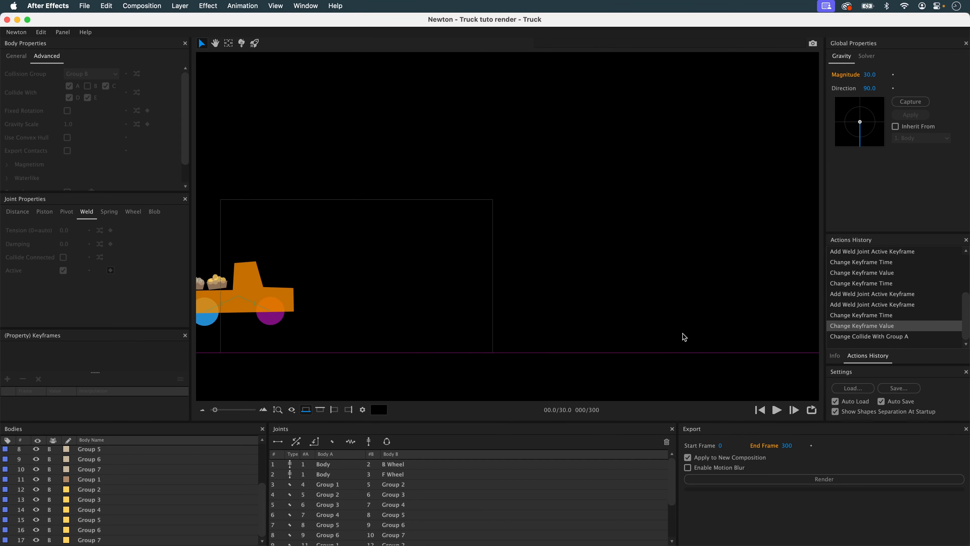
click(839, 476)
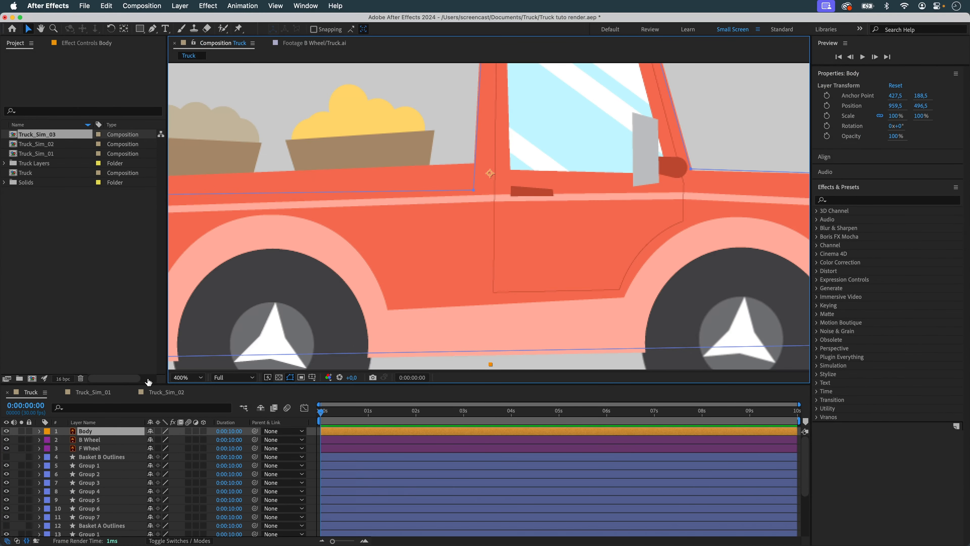
Open the Truck_Sim_02 composition and replace its Truck_Sim_01 layer with the Truck_Sim_03 composition.
click(171, 395)
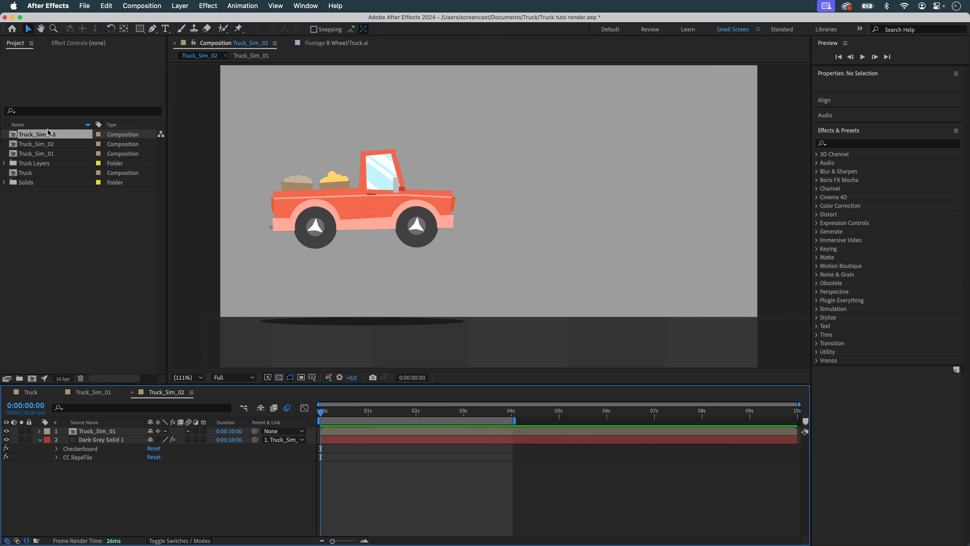
click(108, 432)
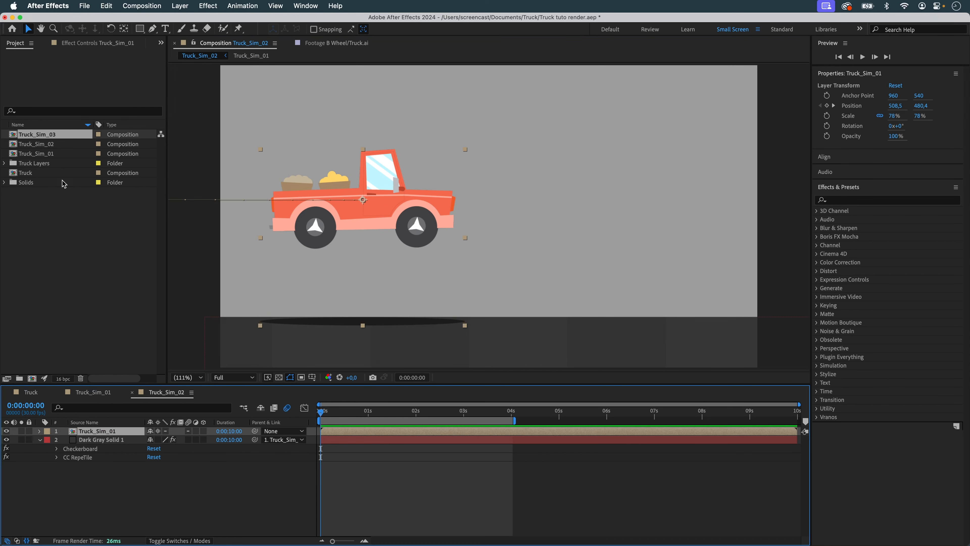
click(56, 134)
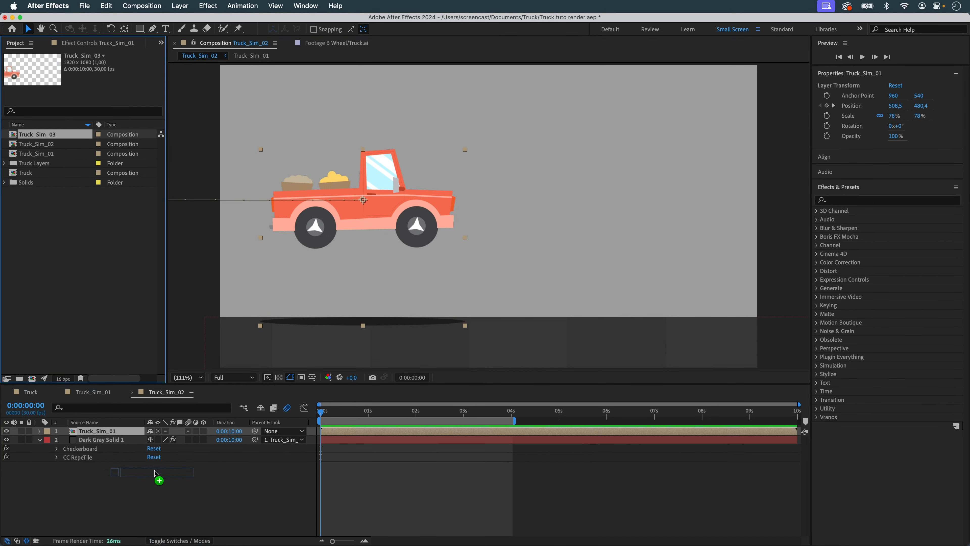
drag(147, 471, 150, 476)
Preview the replaced truck layer, reveal its Position keyframes, and delete the keyframe between 3 and 4 seconds.
scroll(341, 321, down, 1)
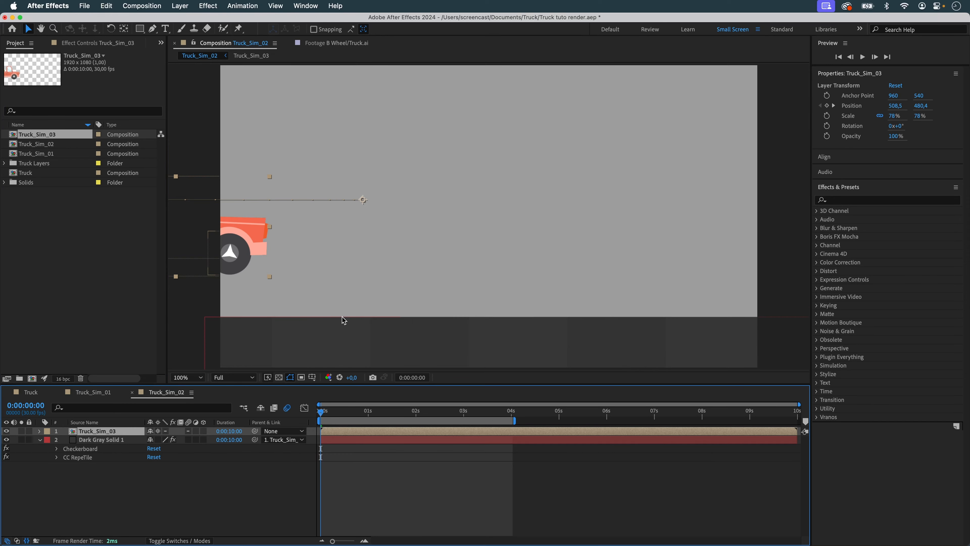
key(space)
key(space)
key(u)
click(483, 440)
key(Delete)
drag(465, 412, 385, 412)
key(space)
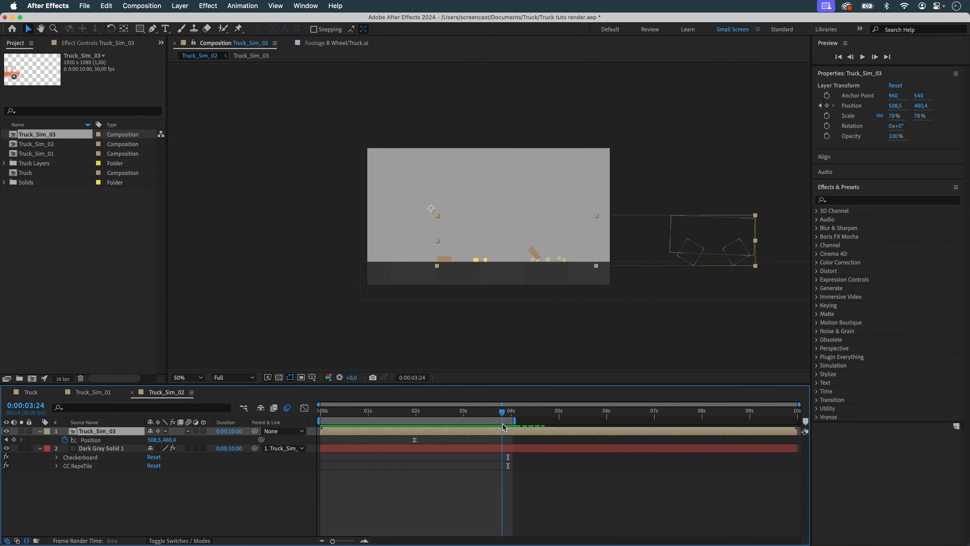
Extend the work area past 5 seconds and shift the Position keyframe near 2 seconds slightly later.
drag(516, 420, 593, 420)
key(space)
drag(393, 412, 481, 411)
drag(414, 439, 420, 440)
Add truck Position keyframes near 4 seconds and at 0:00:06:16, placing the truck at 308.5, 480.4 in the latter.
key(space)
drag(480, 412, 632, 423)
drag(385, 240, 537, 241)
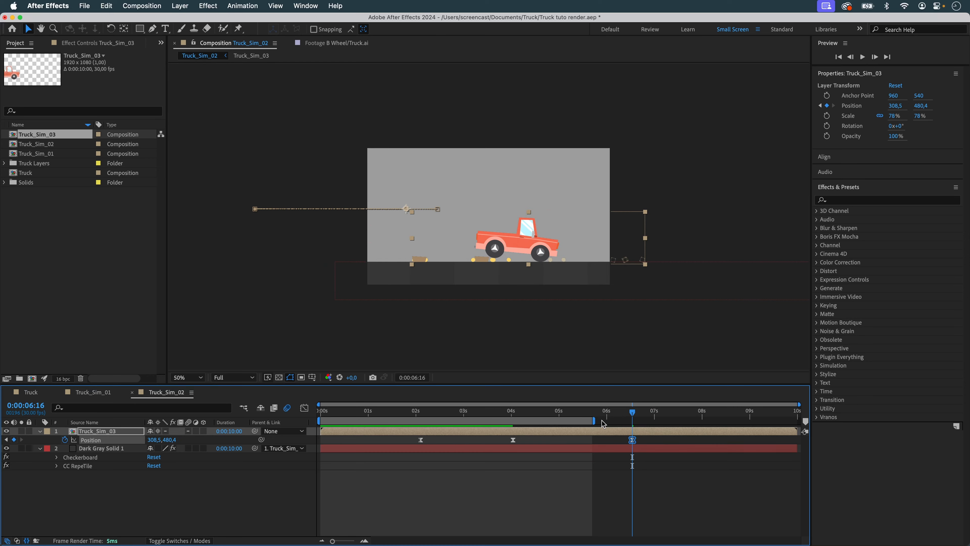
Extend the work area to 0:00:08:00 and move the truck to position 1272.5, 480.4 at the first Position keyframe.
key(space)
drag(593, 423, 702, 412)
drag(651, 423, 704, 423)
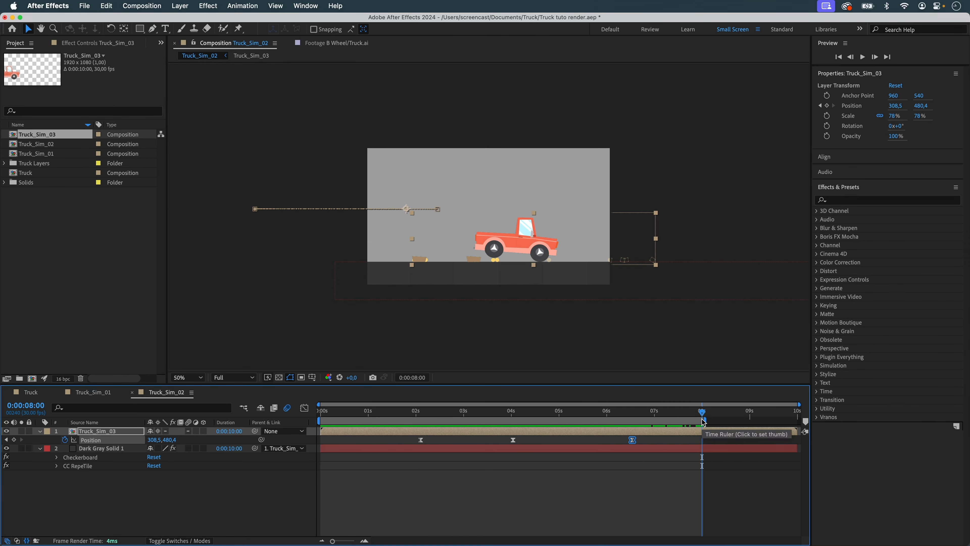
key(shift+slash)
key(space)
drag(430, 412, 421, 412)
drag(325, 274, 525, 273)
Shift the Dark Gray Solid 1 ground layer horizontally to X position 1620.4 and preview the animation from the start.
click(101, 449)
key(p)
drag(160, 457, 103, 458)
click(396, 491)
key(Home)
key(space)
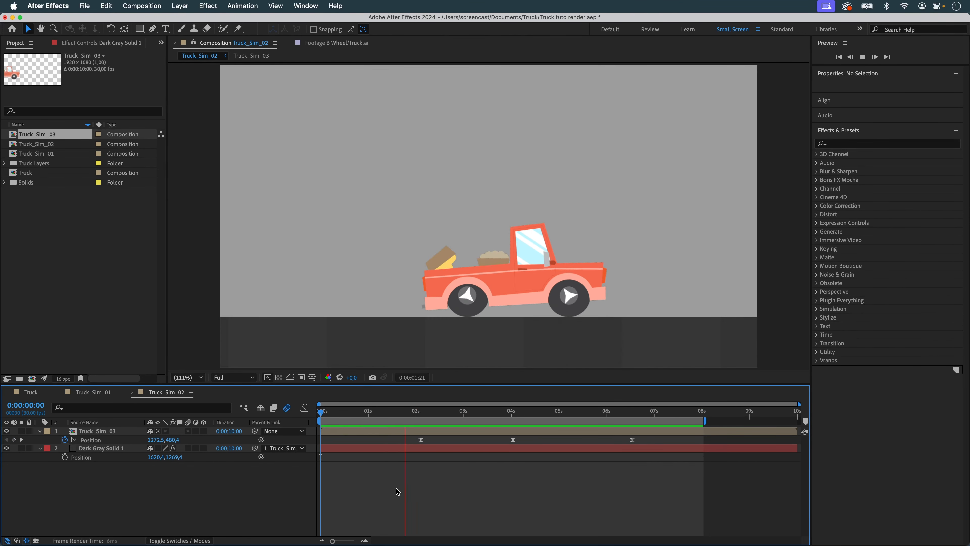
Shift the truck slightly backward at the Position keyframe near 4 seconds, move the first keyframe slightly later, and preview.
key(space)
click(513, 412)
drag(649, 268, 618, 267)
drag(513, 412, 426, 440)
key(space)
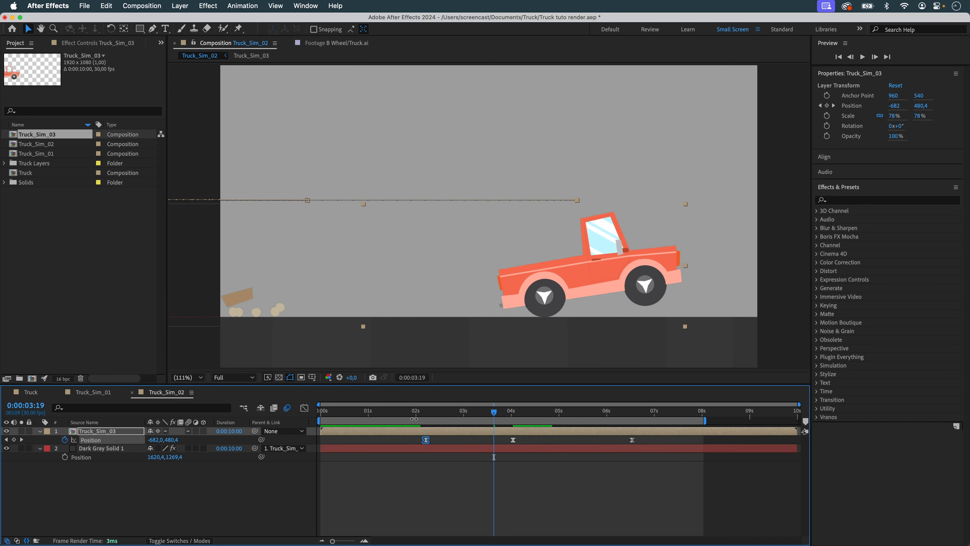
Add a Position keyframe between 4 and 5 seconds with the truck moved slightly forward, and preview from the start.
mouse_move(560, 414)
mouse_down()
mouse_move(522, 417)
mouse_move(546, 416)
mouse_up()
drag(611, 274, 630, 274)
key(space)
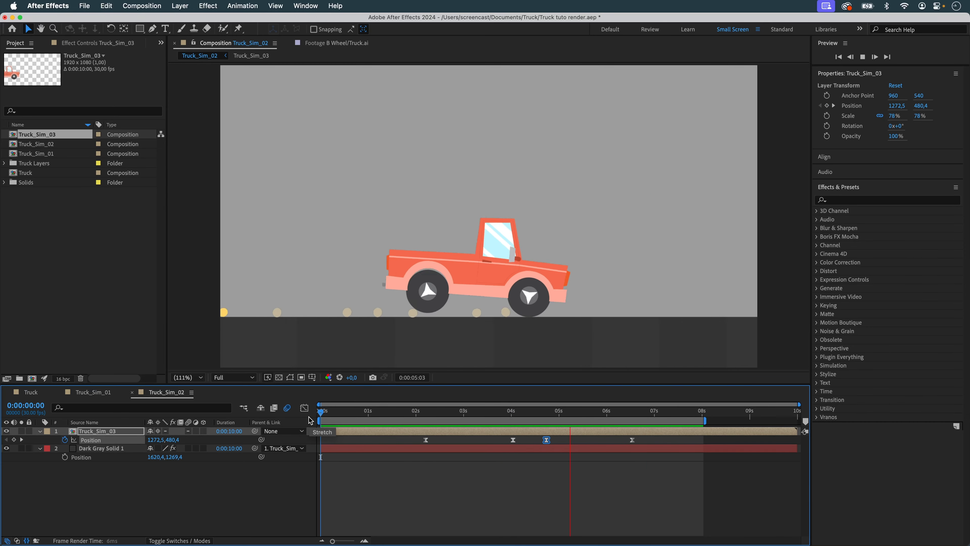